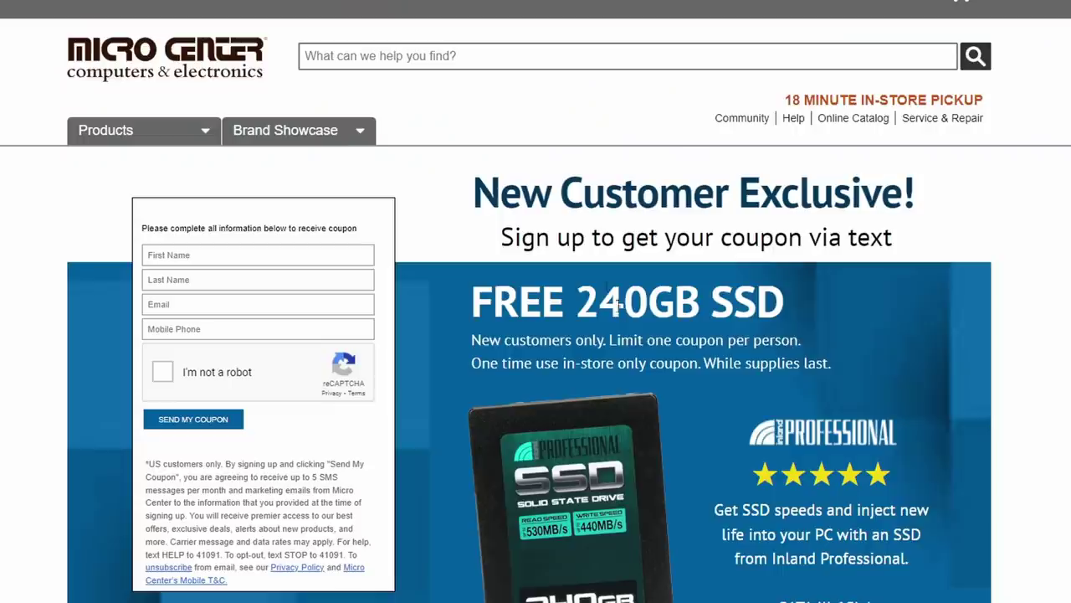
{"action": "scroll", "coordinate": [617, 304], "scroll_direction": "down", "scroll_amount": 2}
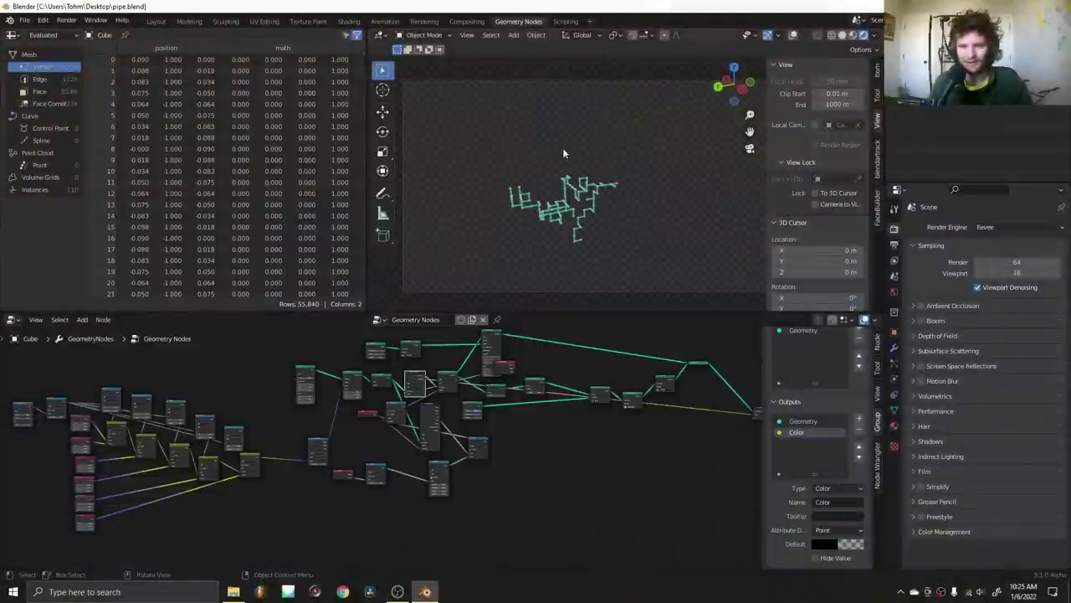
Play back the finished pipe animation and try a different seed on the Random Value node of its node tree
{"action": "key", "text": "space"}
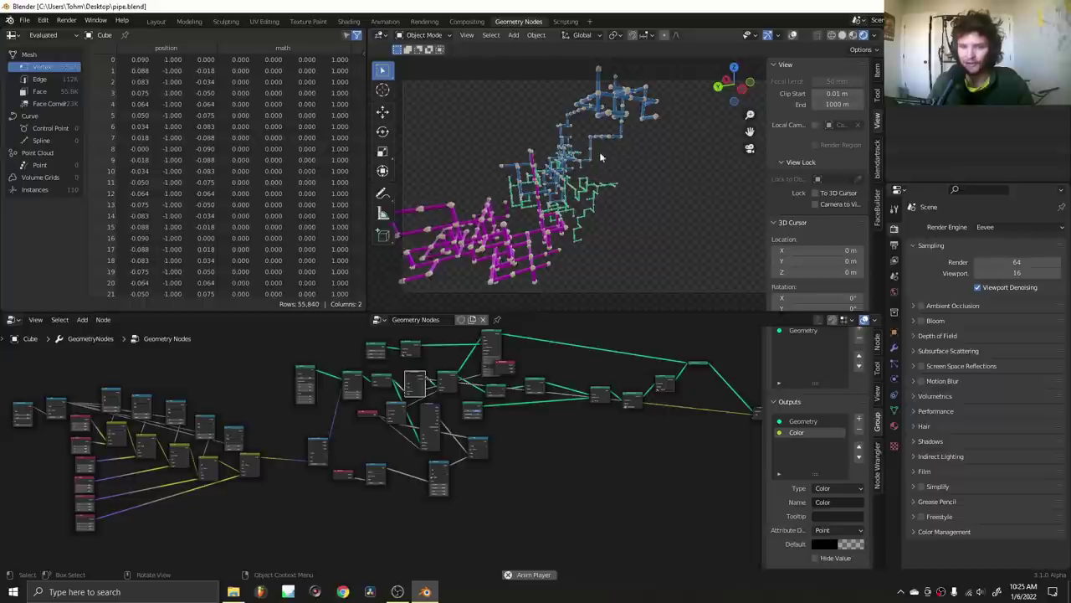
{"action": "key", "text": "space"}
{"action": "middle_click_drag", "start_coordinate": [207, 427], "coordinate": [483, 419]}
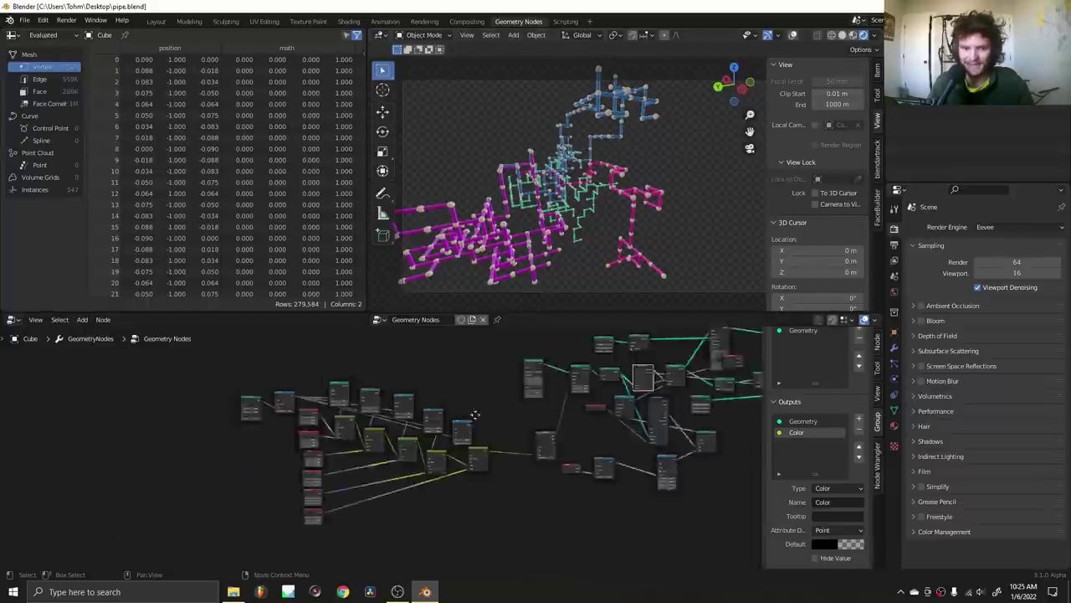
{"action": "scroll", "coordinate": [241, 416], "scroll_direction": "up", "scroll_amount": 5}
{"action": "middle_click_drag", "start_coordinate": [303, 410], "coordinate": [444, 437]}
{"action": "scroll", "coordinate": [445, 436], "scroll_direction": "up", "scroll_amount": 3}
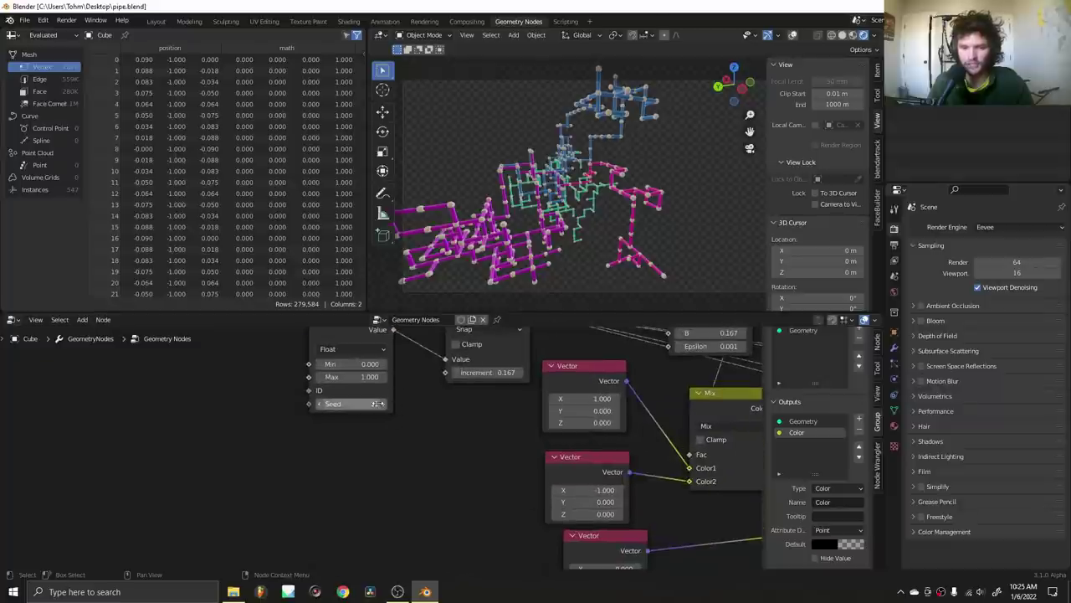
{"action": "left_click", "coordinate": [382, 404]}
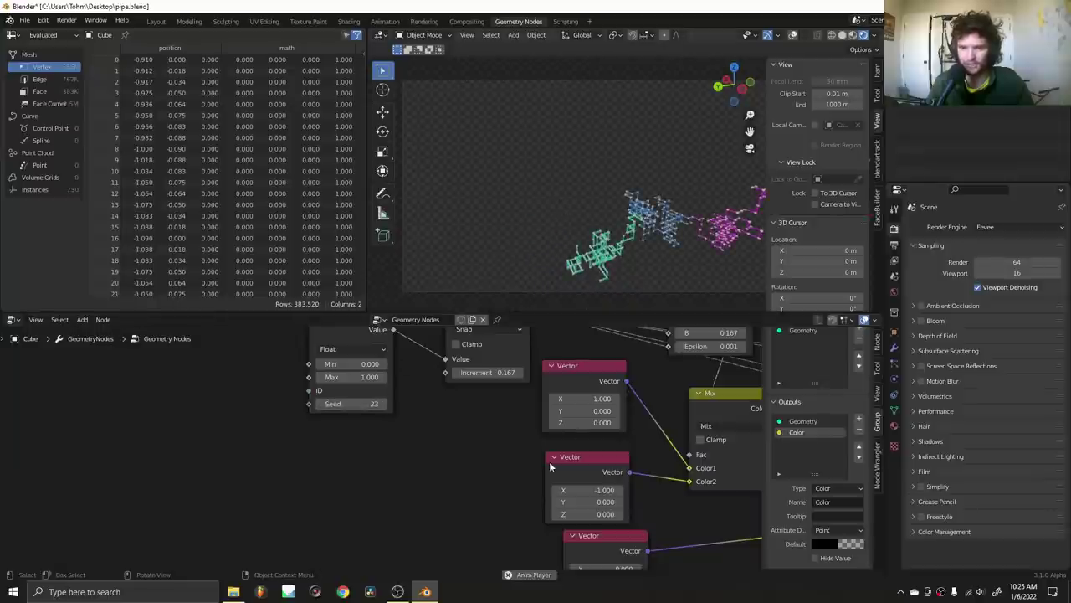
{"action": "key", "text": "Home"}
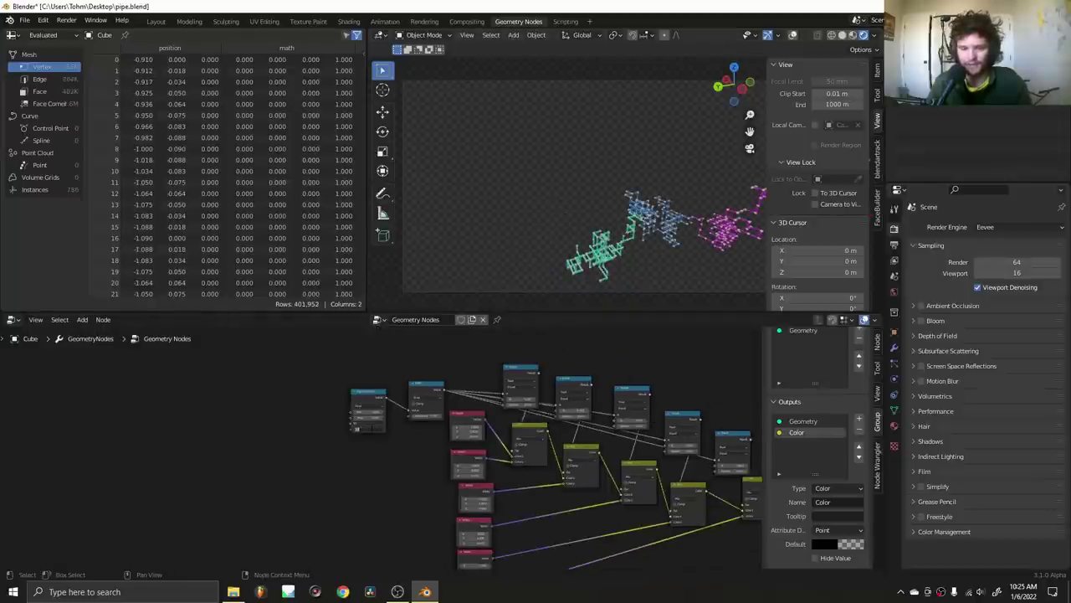
{"action": "middle_click_drag", "start_coordinate": [617, 408], "coordinate": [310, 341]}
{"action": "scroll", "coordinate": [447, 406], "scroll_direction": "down", "scroll_amount": 8}
{"action": "middle_click_drag", "start_coordinate": [447, 407], "coordinate": [260, 439]}
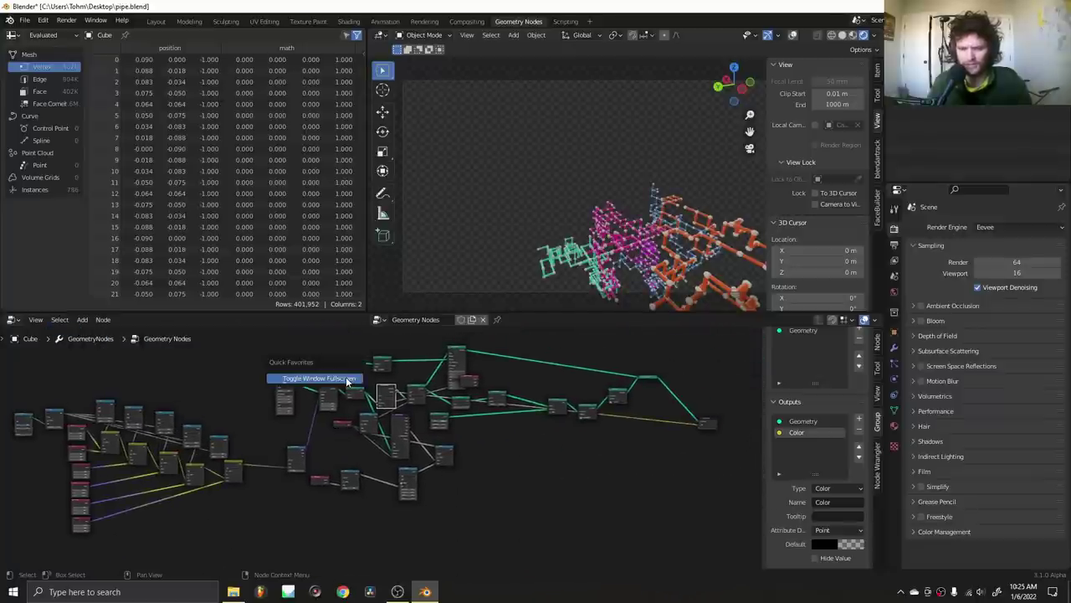
Toggle the window to full screen and start a new default scene, discarding the changes to pipe.blend
{"action": "left_click", "coordinate": [346, 380]}
{"action": "key", "text": "ctrl+n"}
{"action": "left_click", "coordinate": [429, 294]}
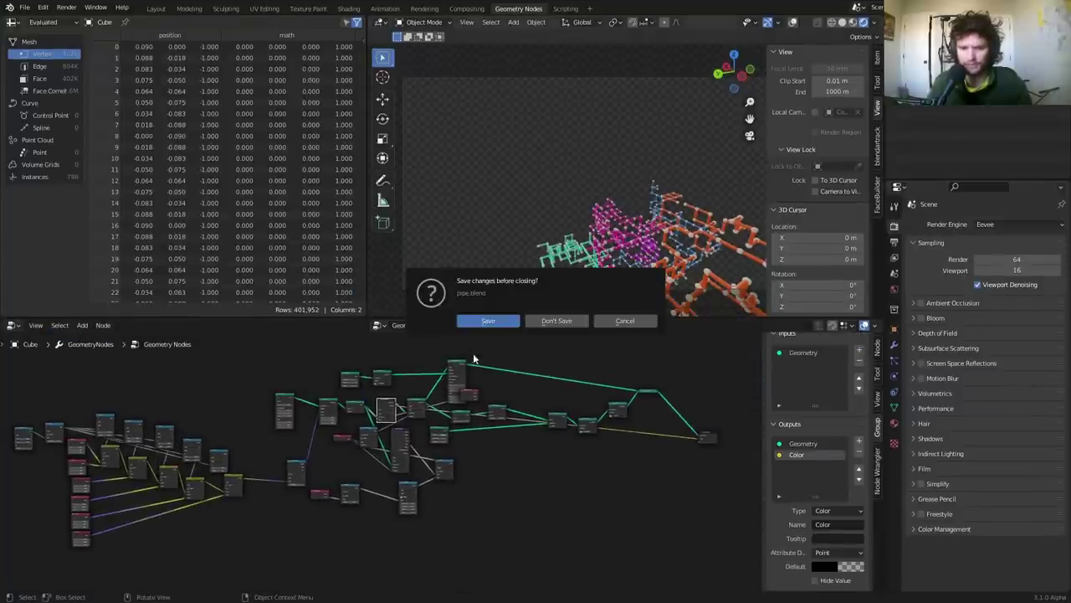
{"action": "left_click", "coordinate": [543, 322]}
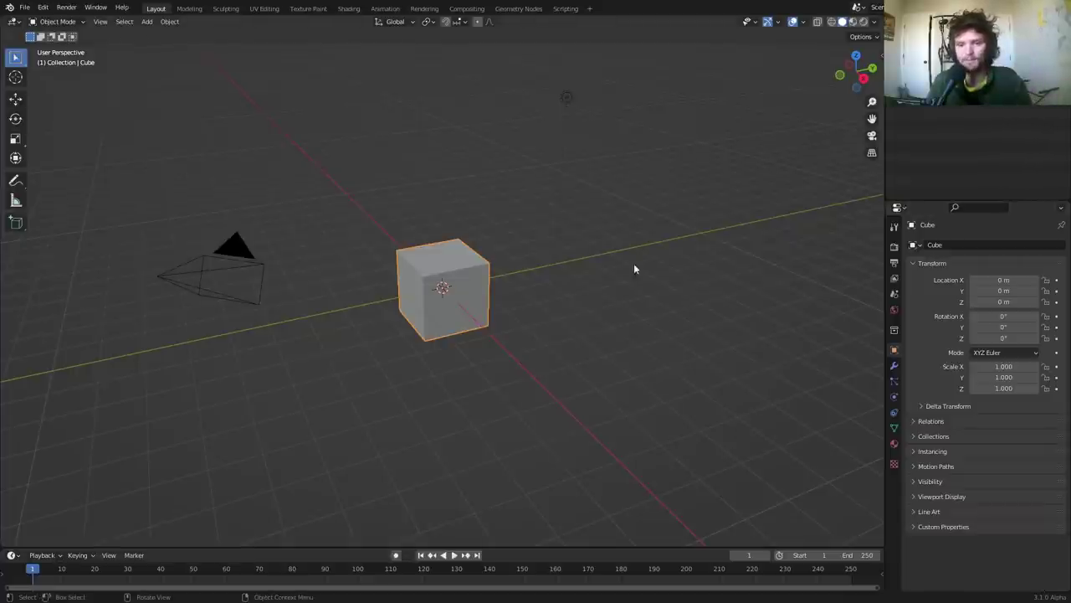
Create a new geometry node tree on the default cube in the Geometry Nodes workspace and delete its Group Input node
{"action": "left_click", "coordinate": [519, 8]}
{"action": "left_click", "coordinate": [452, 325]}
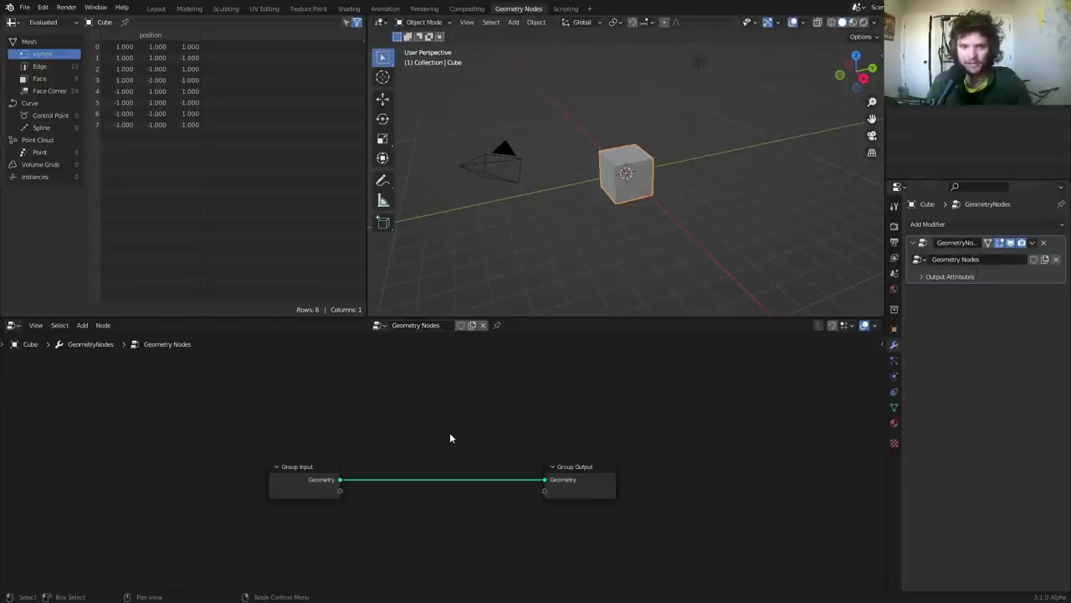
{"action": "left_click_drag", "start_coordinate": [377, 502], "coordinate": [333, 478]}
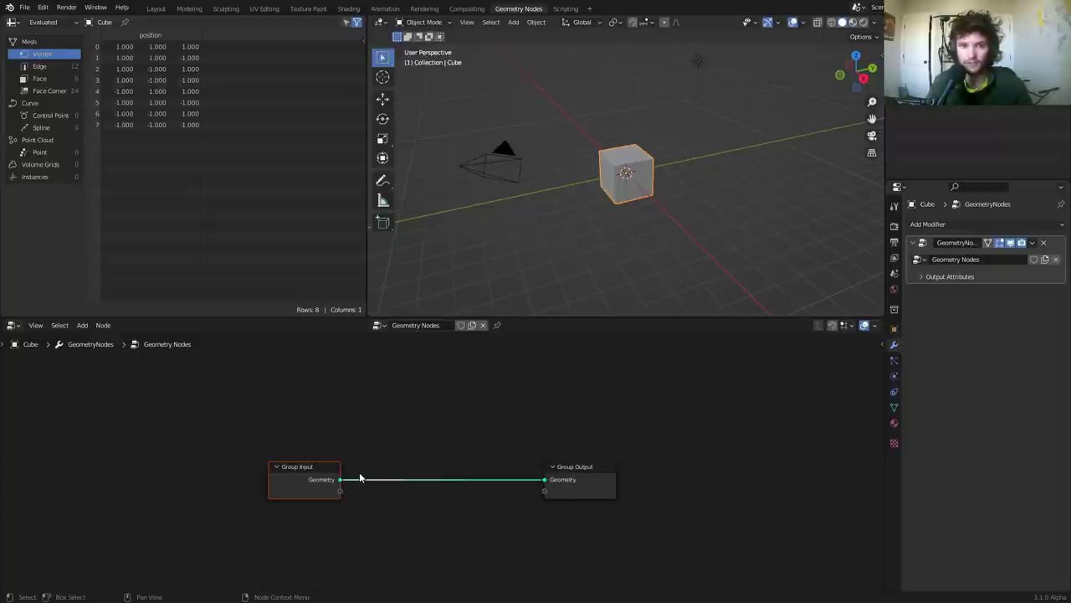
{"action": "key", "text": "x"}
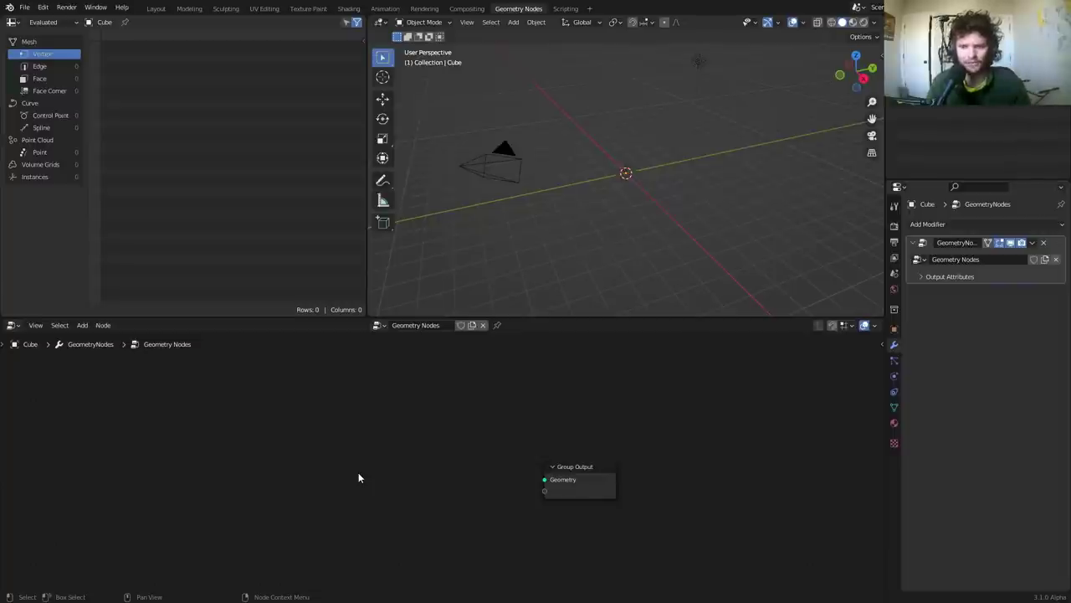
Sketch a right-angled walking path from the origin as annotation strokes in top view, and erase the strokes
{"action": "left_click", "coordinate": [851, 73]}
{"action": "left_click", "coordinate": [853, 72]}
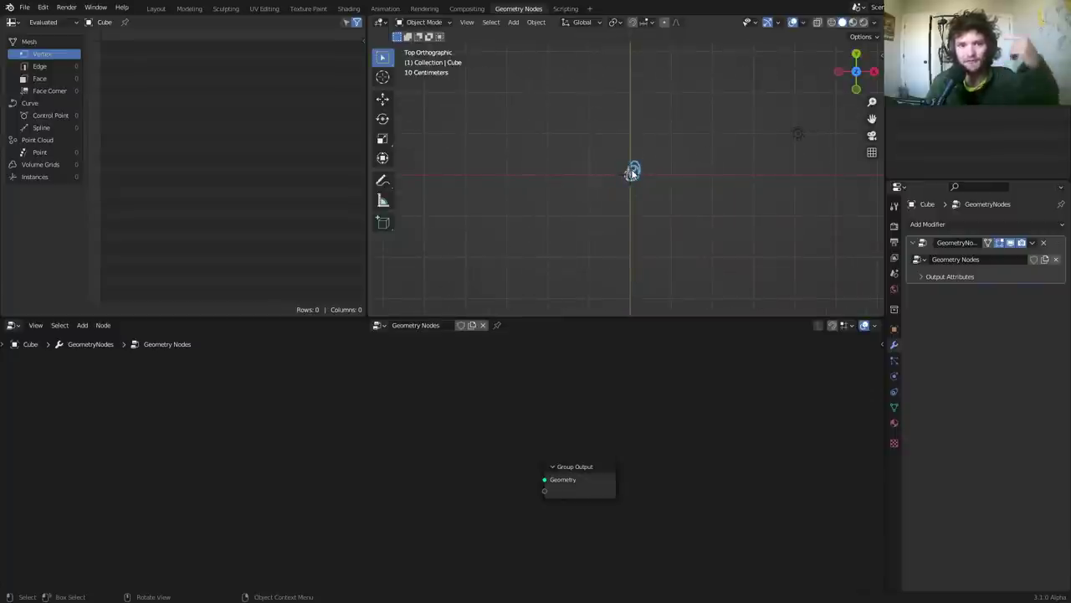
{"action": "middle_click_drag", "start_coordinate": [650, 170], "coordinate": [628, 227], "text": "shift"}
{"action": "left_click_drag", "start_coordinate": [614, 226], "coordinate": [611, 171]}
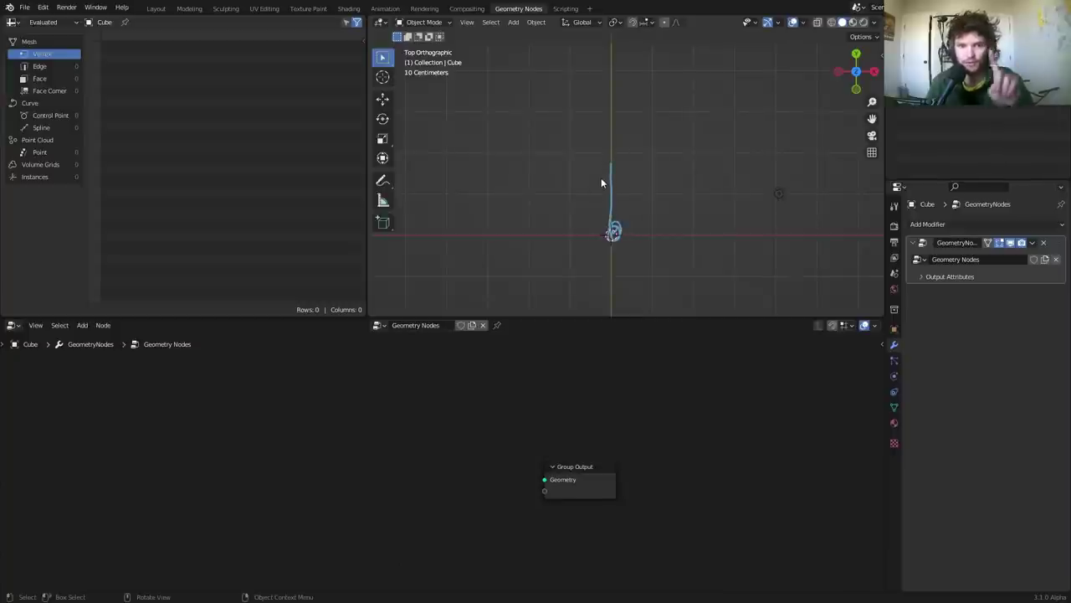
{"action": "middle_click_drag", "start_coordinate": [669, 159], "coordinate": [540, 172], "text": "shift"}
{"action": "left_click_drag", "start_coordinate": [515, 172], "coordinate": [584, 171]}
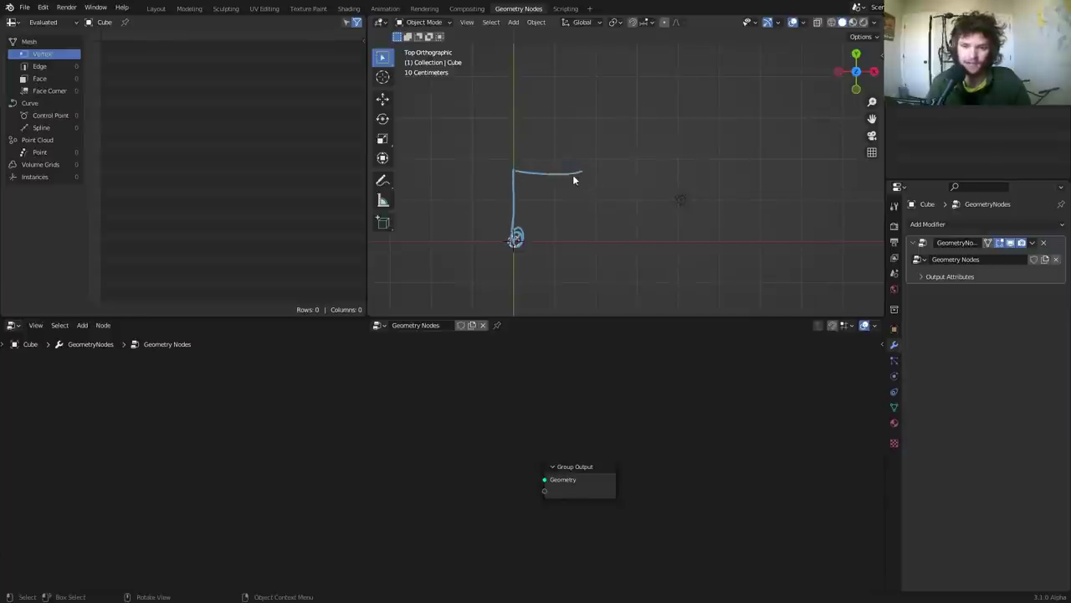
{"action": "mouse_move", "coordinate": [581, 173]}
{"action": "left_mouse_down"}
{"action": "mouse_move", "coordinate": [578, 305]}
{"action": "mouse_move", "coordinate": [513, 306]}
{"action": "mouse_move", "coordinate": [514, 235]}
{"action": "mouse_move", "coordinate": [431, 235]}
{"action": "mouse_move", "coordinate": [433, 154]}
{"action": "mouse_move", "coordinate": [512, 155]}
{"action": "mouse_move", "coordinate": [522, 92]}
{"action": "left_mouse_up"}
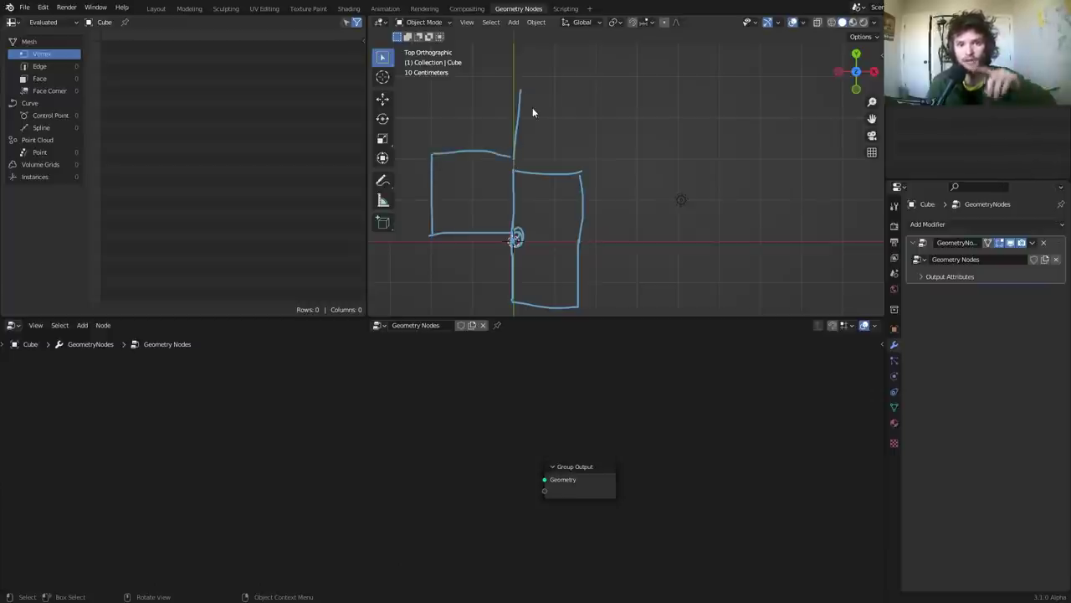
{"action": "scroll", "coordinate": [552, 134], "scroll_direction": "down", "scroll_amount": 2}
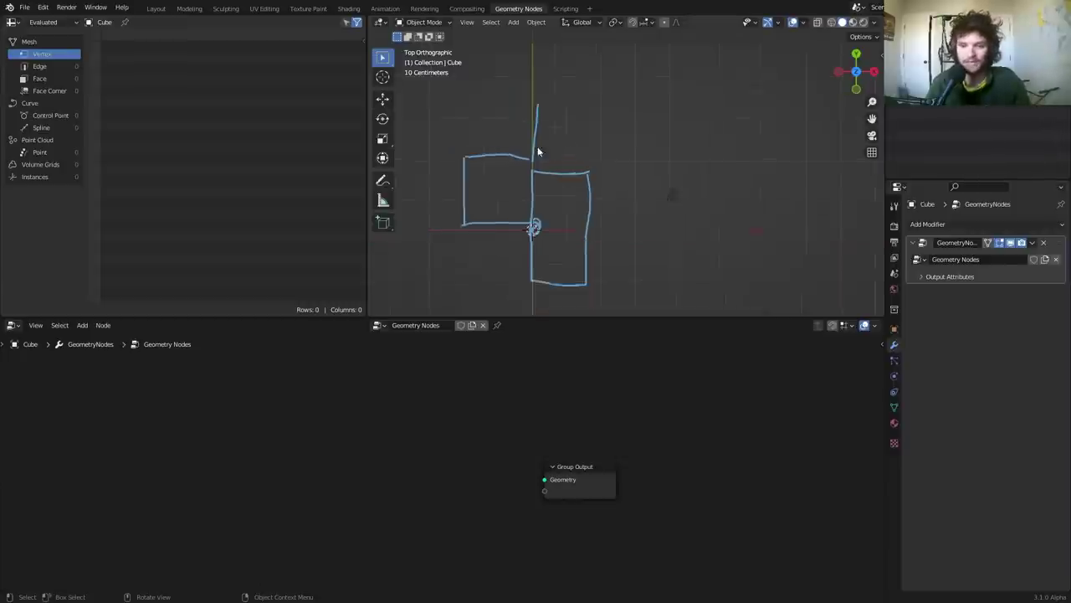
{"action": "mouse_move", "coordinate": [557, 149]}
{"action": "right_mouse_down"}
{"action": "mouse_move", "coordinate": [434, 188]}
{"action": "mouse_move", "coordinate": [515, 206]}
{"action": "mouse_move", "coordinate": [527, 276]}
{"action": "mouse_move", "coordinate": [519, 254]}
{"action": "right_mouse_up"}
{"action": "middle_click_drag", "start_coordinate": [477, 213], "coordinate": [590, 121]}
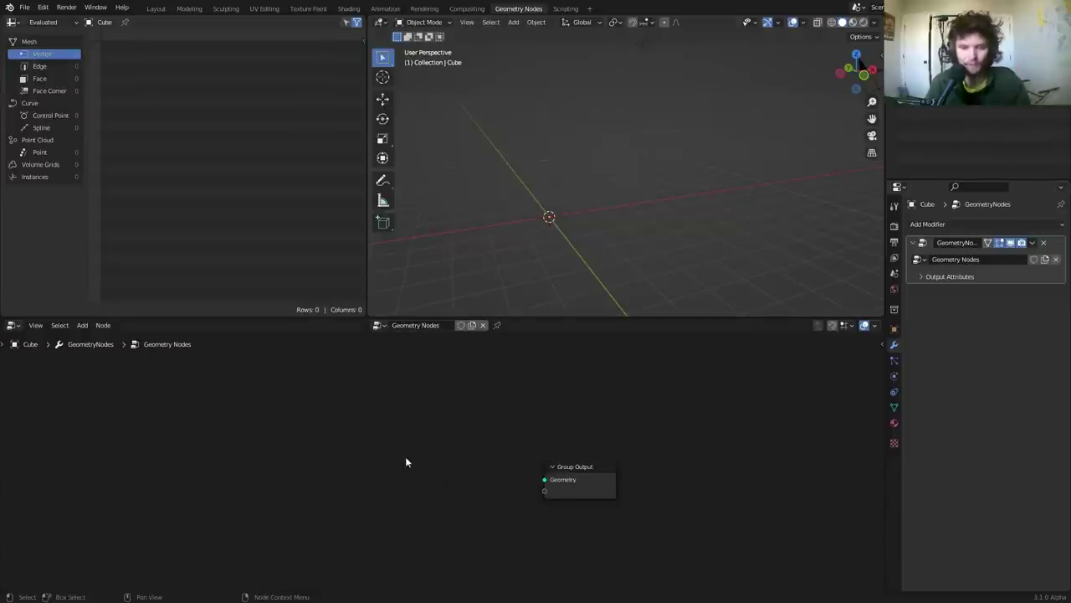
Add a Mesh Line node and connect its Mesh output to the Group Output's Geometry input
{"action": "scroll", "coordinate": [405, 460], "scroll_direction": "up", "scroll_amount": 1}
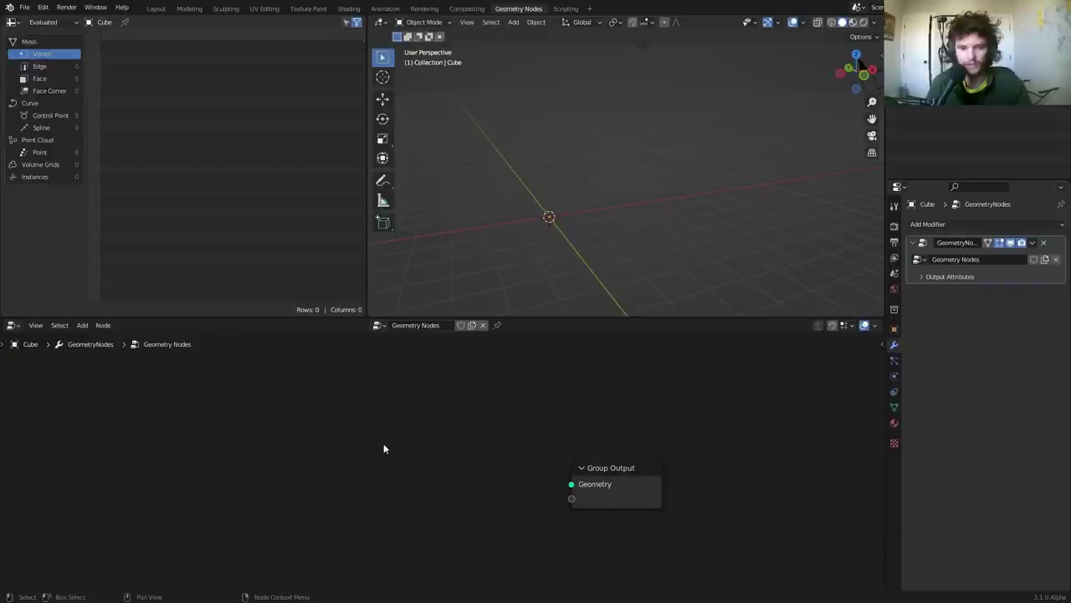
{"action": "key", "text": "shift+a"}
{"action": "left_click", "coordinate": [293, 377]}
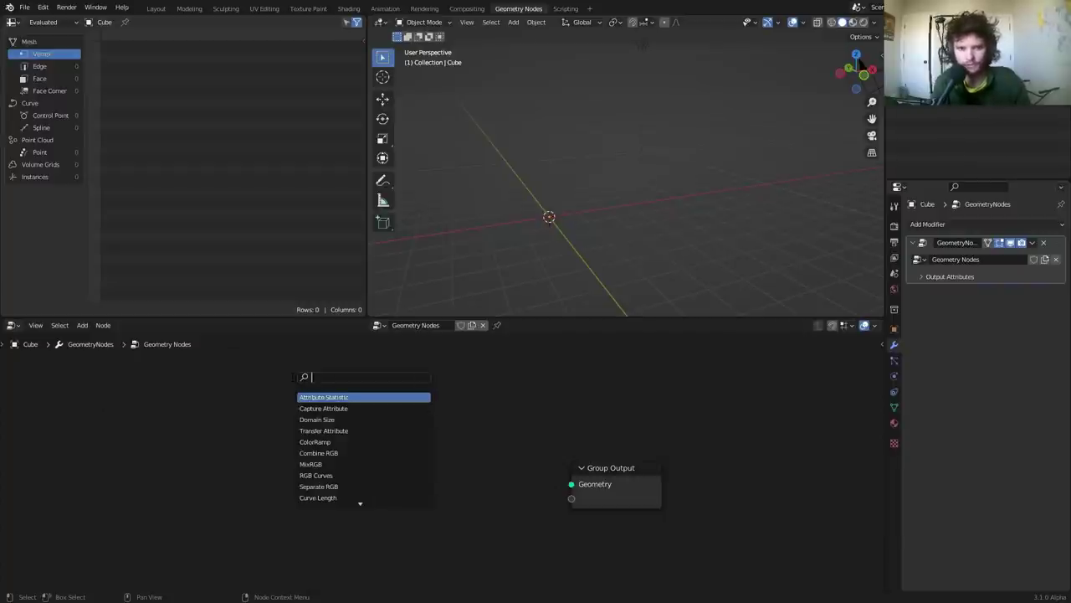
{"action": "type", "text": "mesh line"}
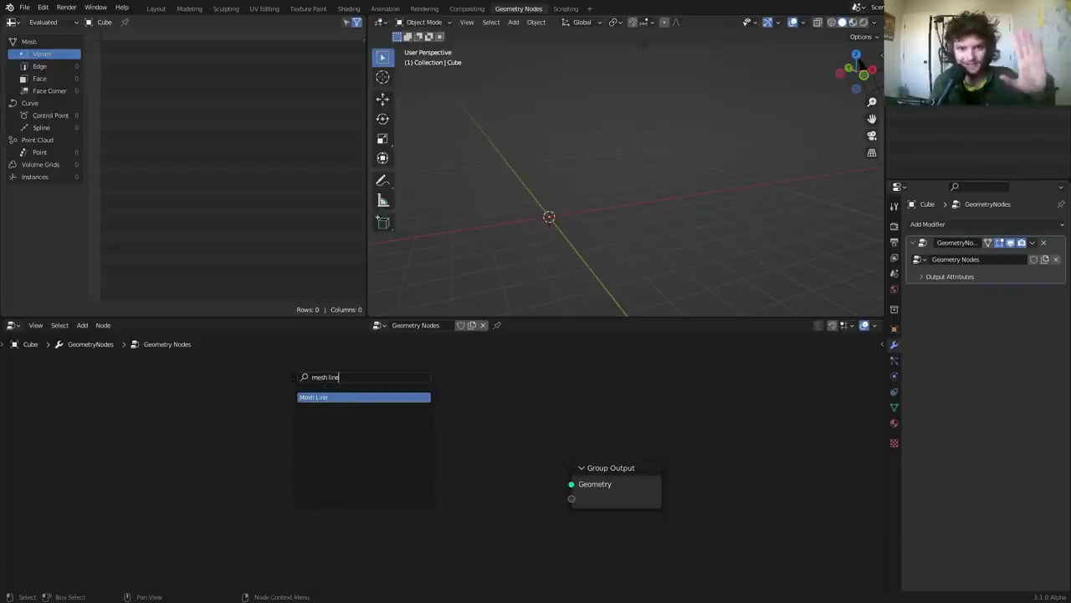
{"action": "key", "text": "Return"}
{"action": "left_click", "coordinate": [290, 378]}
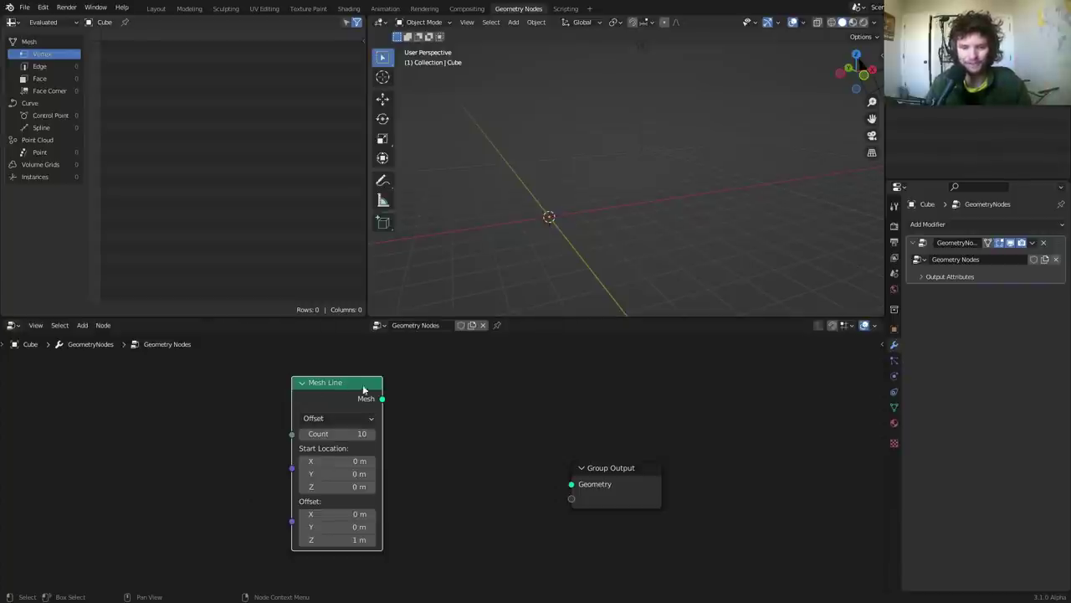
{"action": "left_click_drag", "start_coordinate": [382, 398], "coordinate": [571, 484]}
{"action": "middle_click_drag", "start_coordinate": [565, 180], "coordinate": [566, 214]}
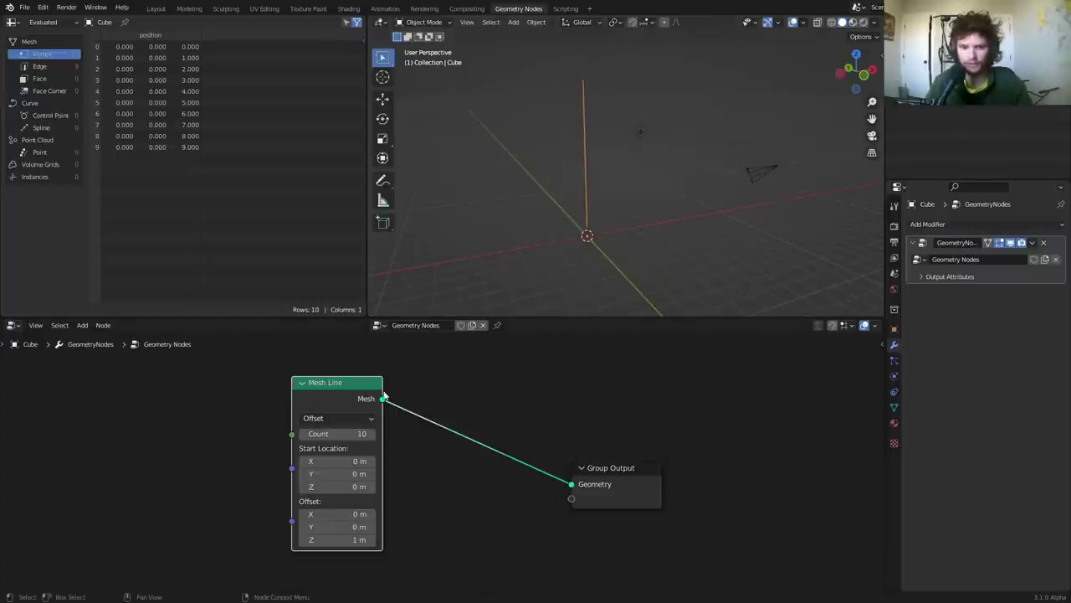
{"action": "left_click", "coordinate": [835, 21]}
{"action": "left_click", "coordinate": [842, 21]}
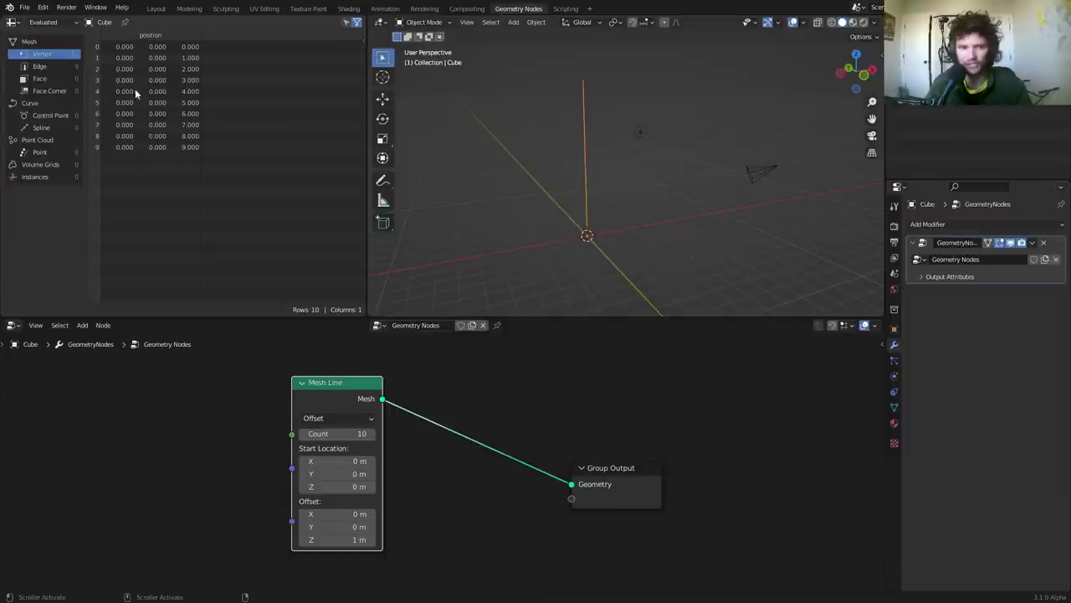
Set the Mesh Line node's Count to 50
{"action": "mouse_move", "coordinate": [336, 428]}
{"action": "left_mouse_down"}
{"action": "mouse_move", "coordinate": [353, 428]}
{"action": "mouse_move", "coordinate": [338, 429]}
{"action": "left_mouse_up"}
{"action": "left_click", "coordinate": [338, 431]}
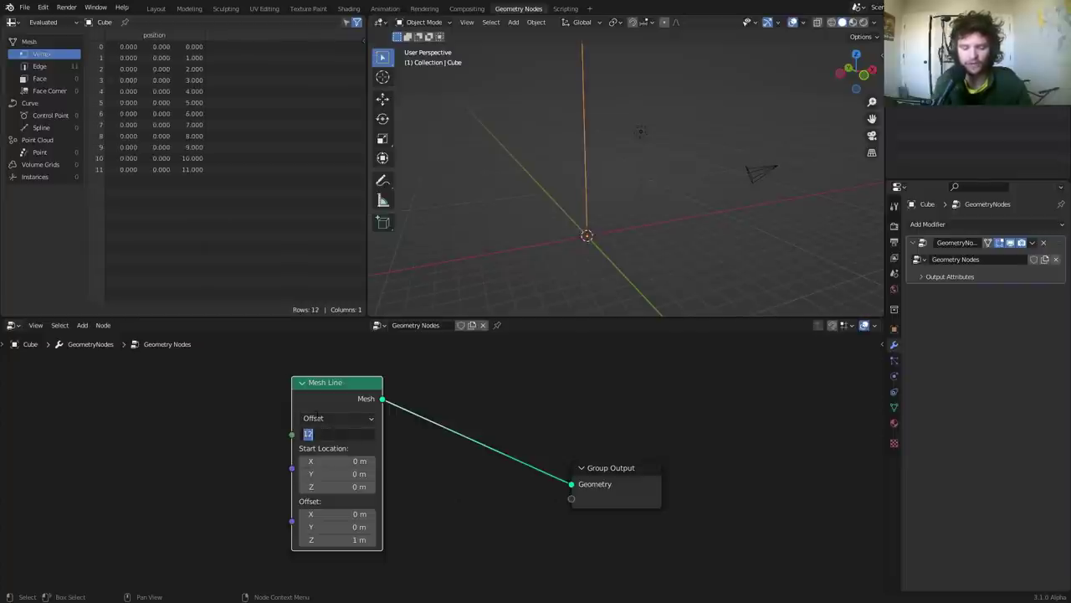
{"action": "type", "text": "50"}
{"action": "key", "text": "Return"}
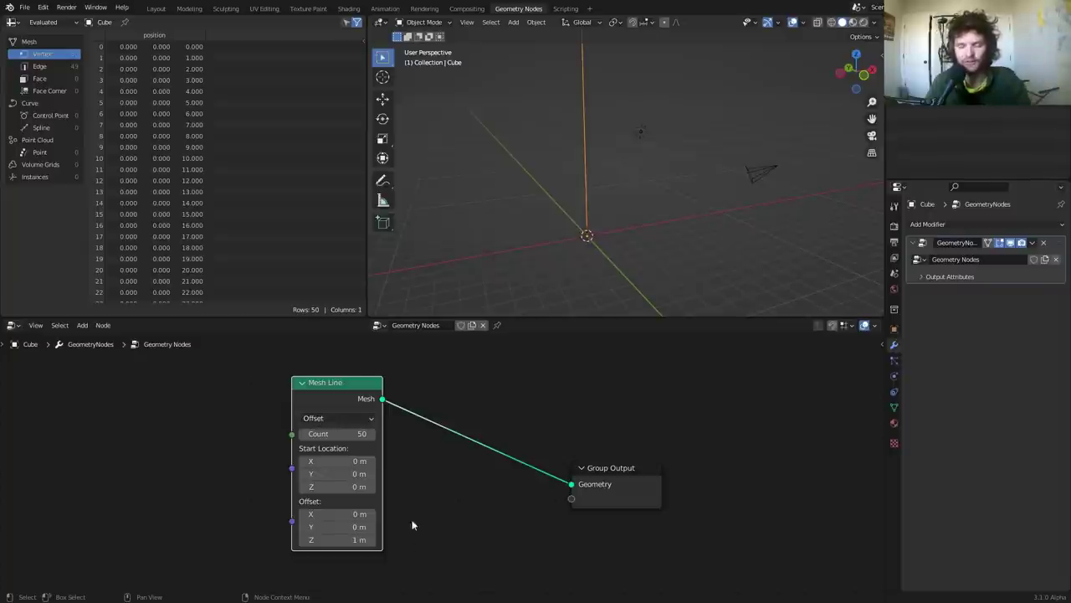
Insert a Set Position node between Mesh Line and Group Output, and space the Mesh Line node away from it
{"action": "key", "text": "shift+a"}
{"action": "left_click", "coordinate": [424, 365]}
{"action": "type", "text": "s"}
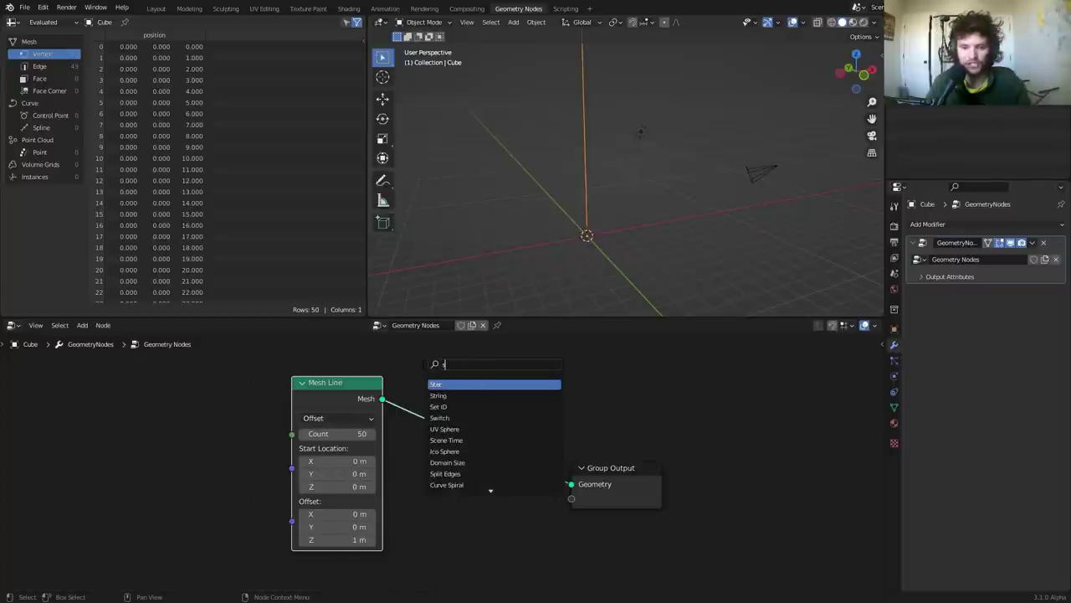
{"action": "type", "text": "et po"}
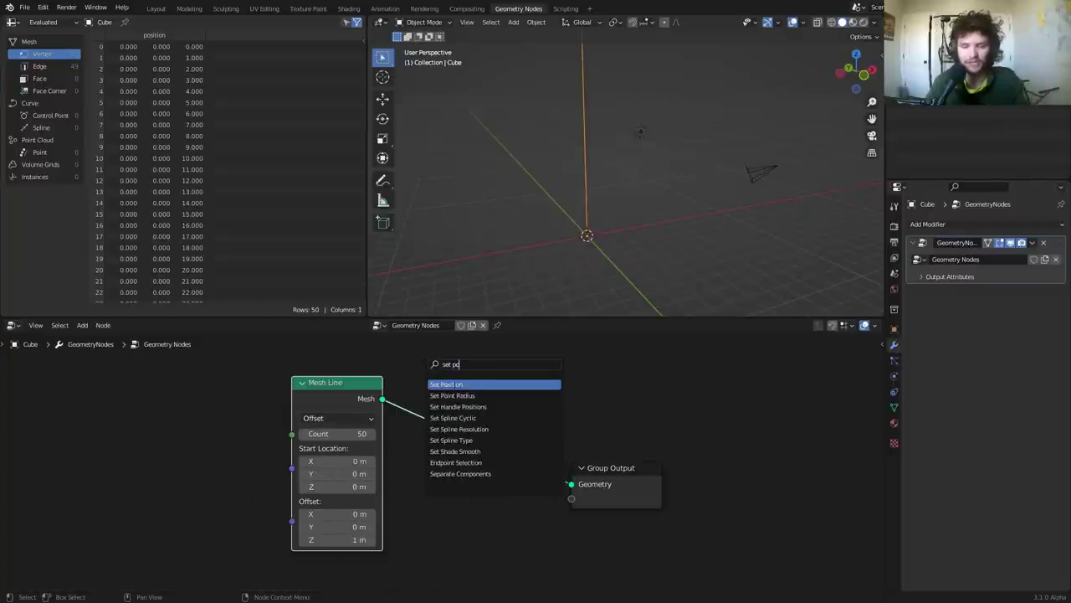
{"action": "left_click", "coordinate": [460, 385]}
{"action": "left_click", "coordinate": [472, 411]}
{"action": "left_click_drag", "start_coordinate": [332, 401], "coordinate": [272, 401]}
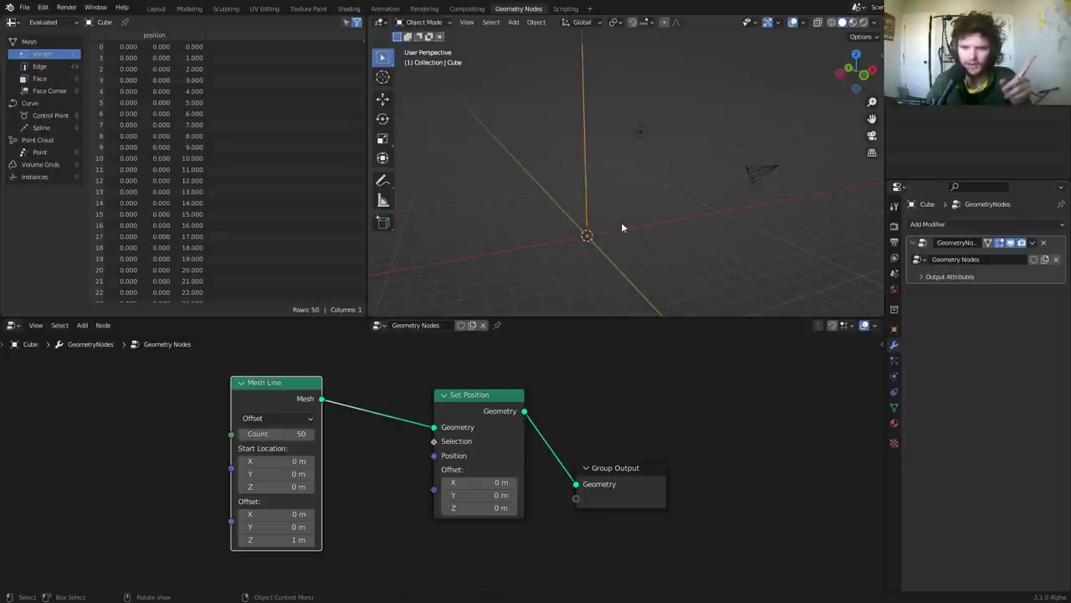
{"action": "middle_click_drag", "start_coordinate": [620, 220], "coordinate": [621, 222]}
{"action": "left_click_drag", "start_coordinate": [282, 396], "coordinate": [261, 390]}
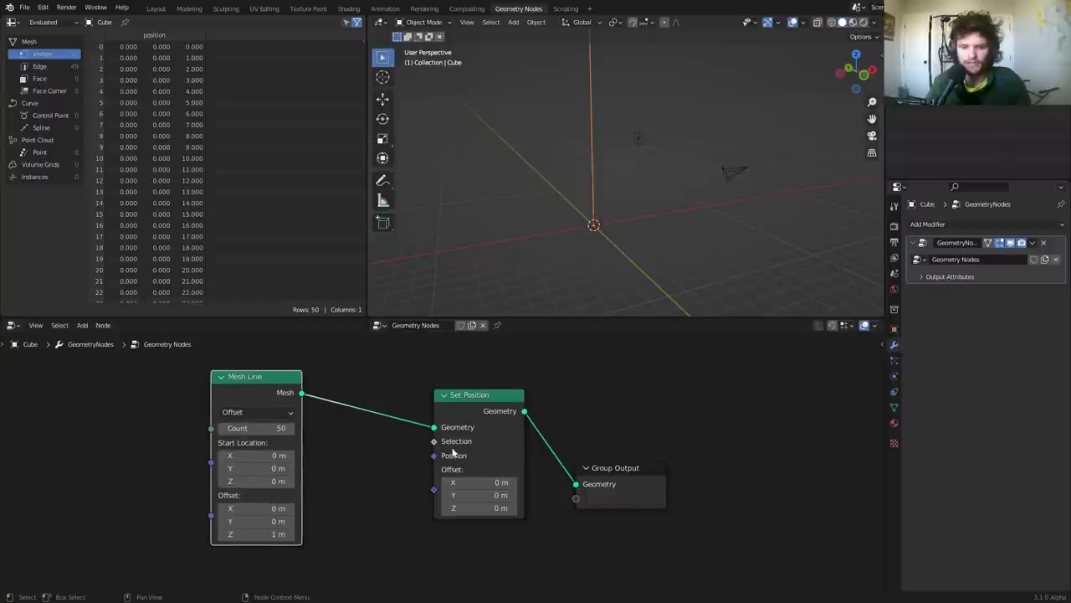
{"action": "left_click", "coordinate": [422, 471]}
{"action": "left_click_drag", "start_coordinate": [434, 455], "coordinate": [318, 456]}
{"action": "left_click", "coordinate": [357, 435]}
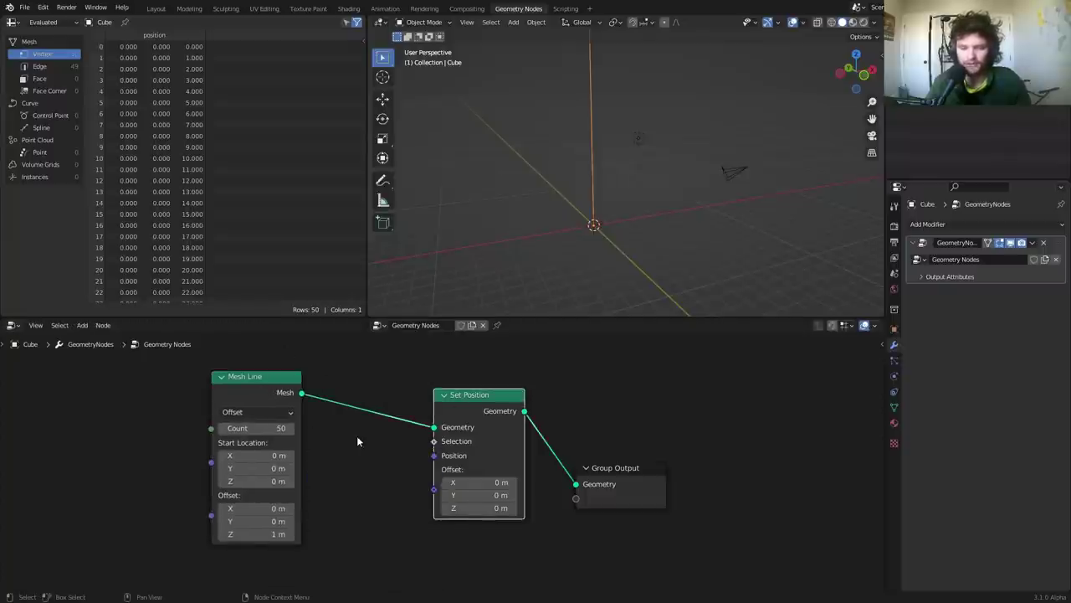
Add a Vector input node in the free area below the Mesh Line node
{"action": "scroll", "coordinate": [356, 432], "scroll_direction": "down", "scroll_amount": 3}
{"action": "middle_click_drag", "start_coordinate": [388, 471], "coordinate": [412, 372]}
{"action": "scroll", "coordinate": [334, 435], "scroll_direction": "up", "scroll_amount": 4}
{"action": "middle_click_drag", "start_coordinate": [308, 425], "coordinate": [380, 409]}
{"action": "key", "text": "shift+a"}
{"action": "left_click", "coordinate": [210, 356]}
{"action": "type", "text": "vec"}
{"action": "key", "text": "Return"}
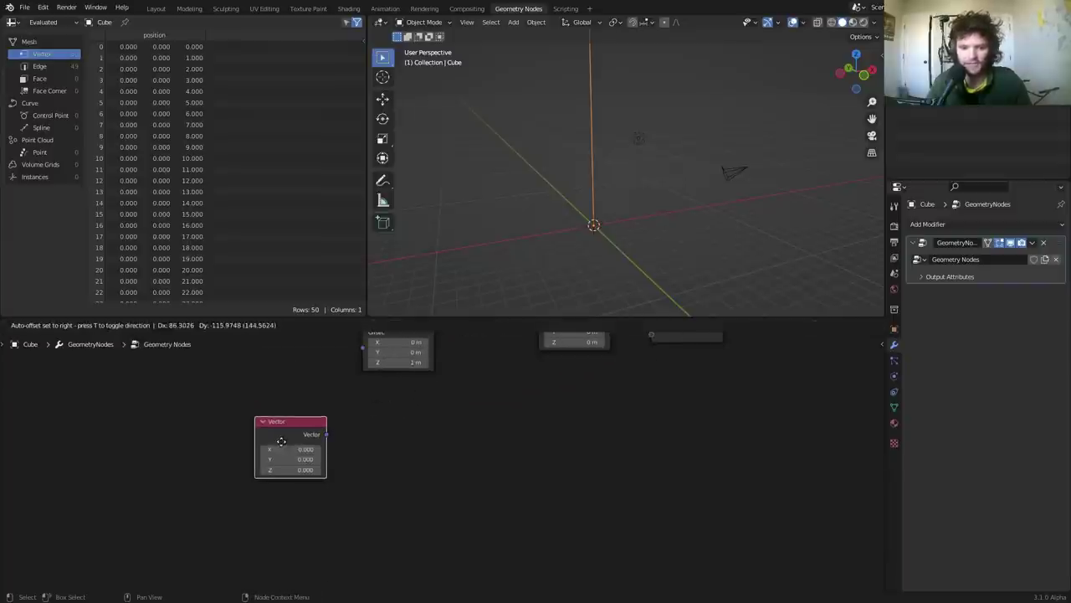
{"action": "left_click", "coordinate": [290, 452]}
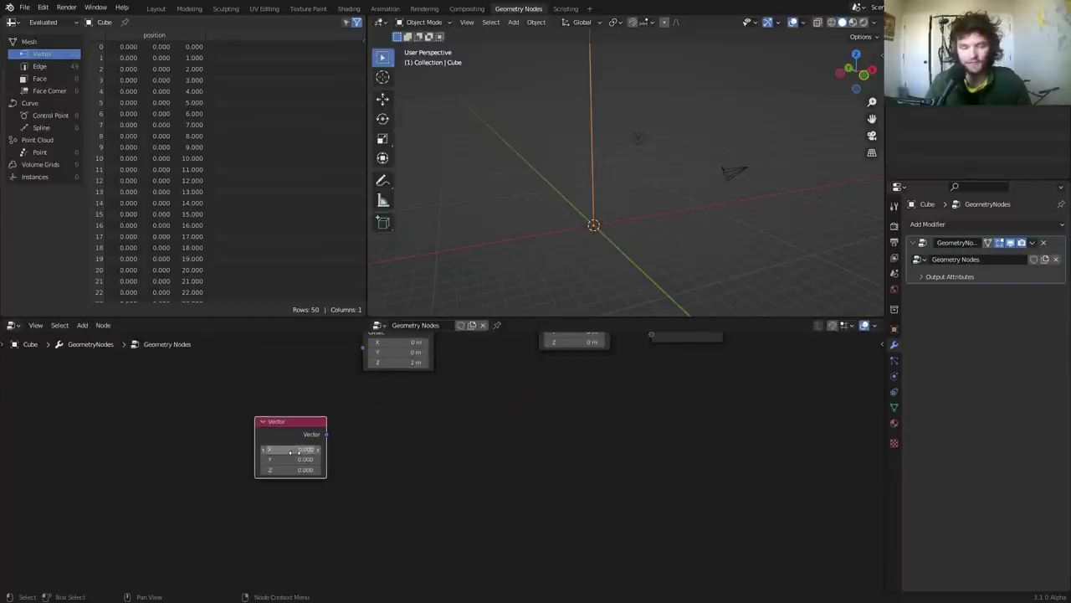
Switch the viewport to top view and set the Vector node's X value to -1
{"action": "left_click", "coordinate": [856, 53]}
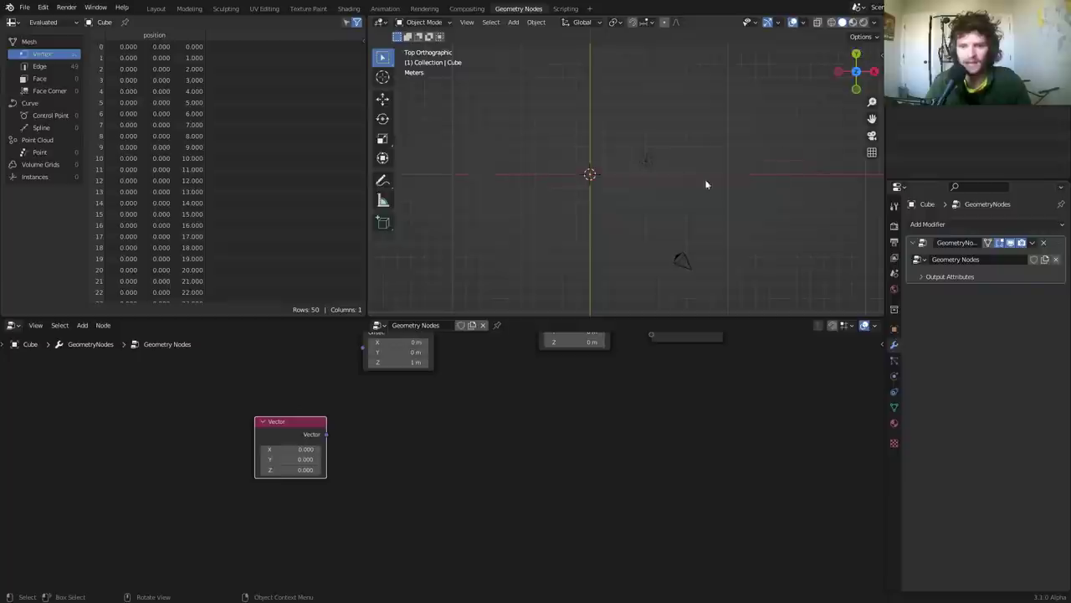
{"action": "left_click", "coordinate": [291, 450]}
{"action": "type", "text": "-1"}
{"action": "key", "text": "Return"}
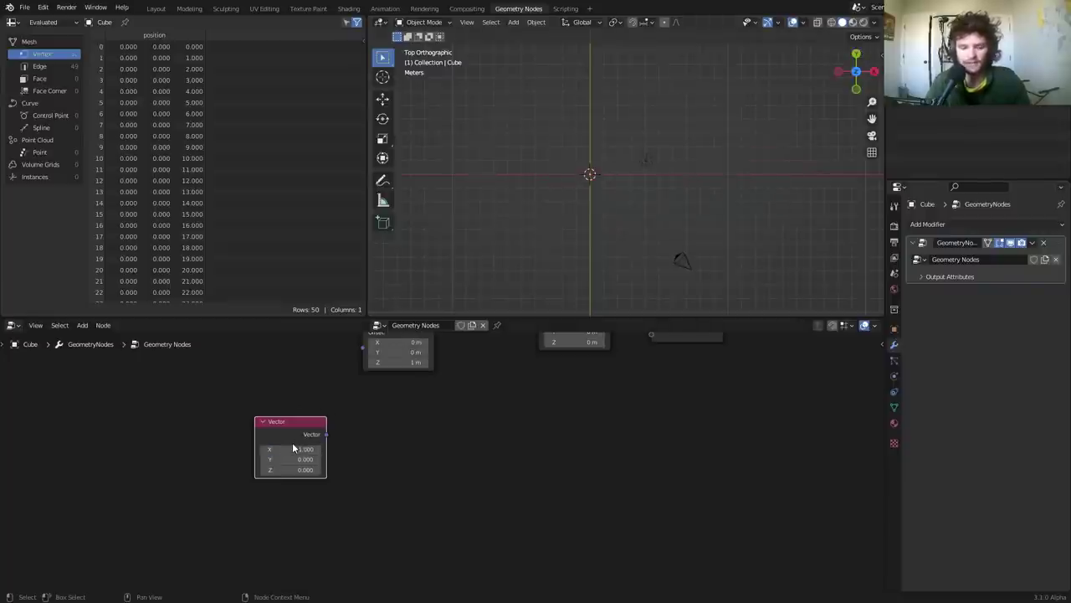
Duplicate the Vector node directly below the original and set the copy's X value to 1
{"action": "middle_click_drag", "start_coordinate": [306, 453], "coordinate": [375, 351]}
{"action": "key", "text": "shift+d"}
{"action": "left_click", "coordinate": [377, 424]}
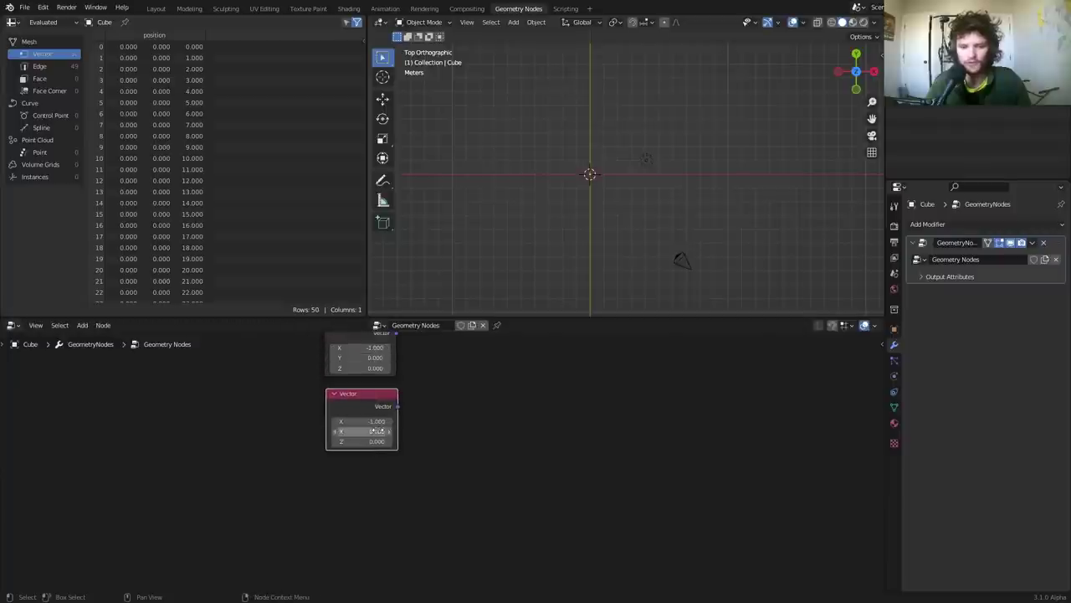
{"action": "left_click", "coordinate": [375, 422]}
{"action": "type", "text": "1"}
{"action": "key", "text": "Return"}
Duplicate the Vector nodes further down to form a column of six
{"action": "middle_click_drag", "start_coordinate": [393, 424], "coordinate": [390, 401]}
{"action": "scroll", "coordinate": [373, 423], "scroll_direction": "down", "scroll_amount": 4}
{"action": "key", "text": "shift+d"}
{"action": "left_click", "coordinate": [391, 497]}
{"action": "middle_click_drag", "start_coordinate": [392, 497], "coordinate": [394, 471]}
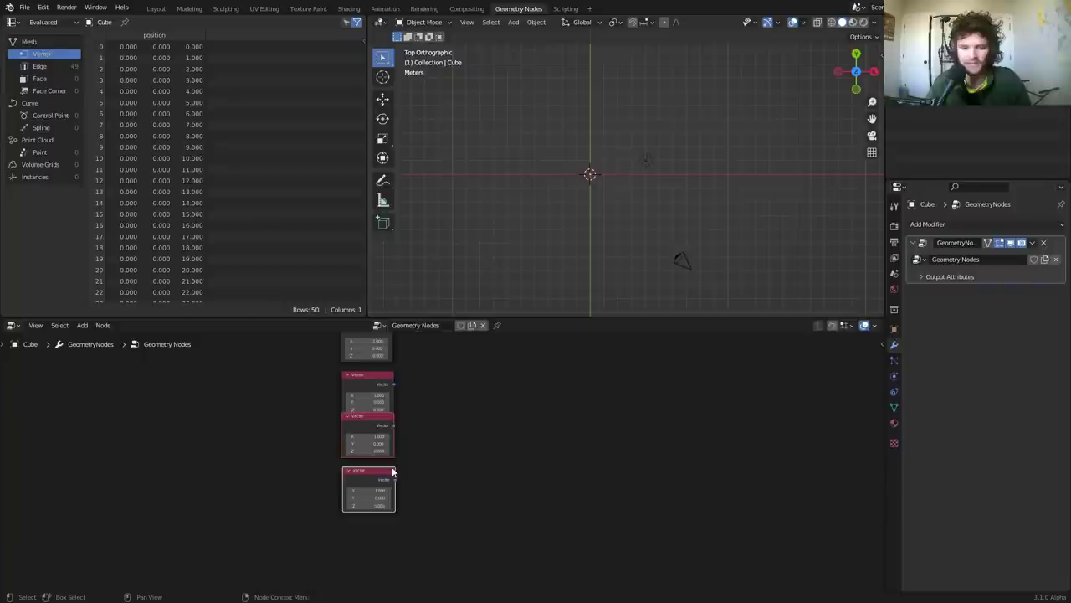
{"action": "key", "text": "shift+d"}
{"action": "left_click", "coordinate": [394, 568]}
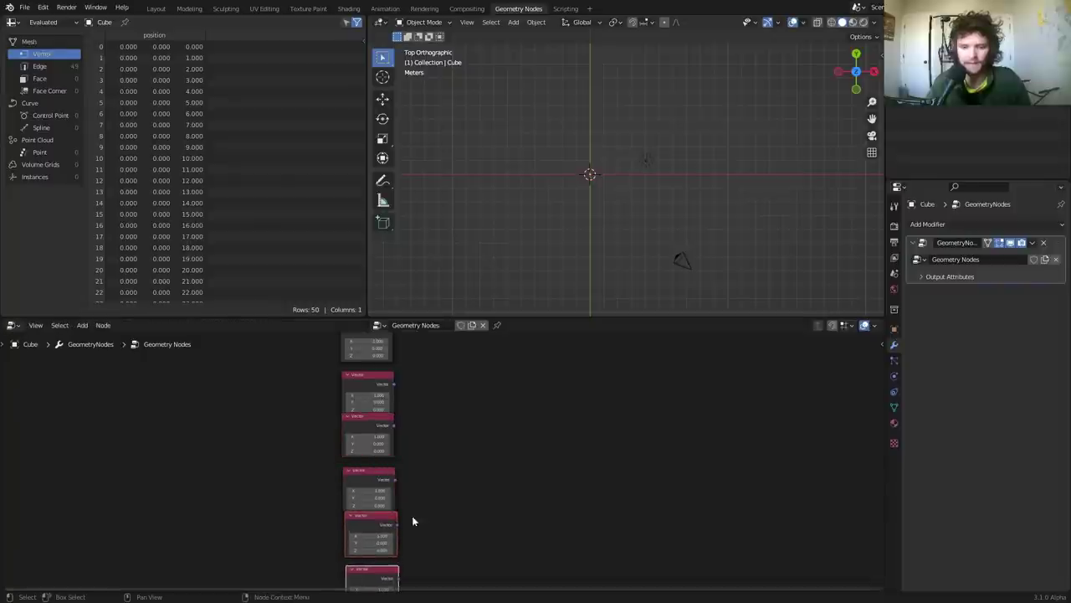
Set the third Vector node in the column to X 0 and Y 1
{"action": "left_click_drag", "start_coordinate": [381, 428], "coordinate": [377, 433]}
{"action": "scroll", "coordinate": [376, 433], "scroll_direction": "up", "scroll_amount": 2}
{"action": "double_click", "coordinate": [353, 434]}
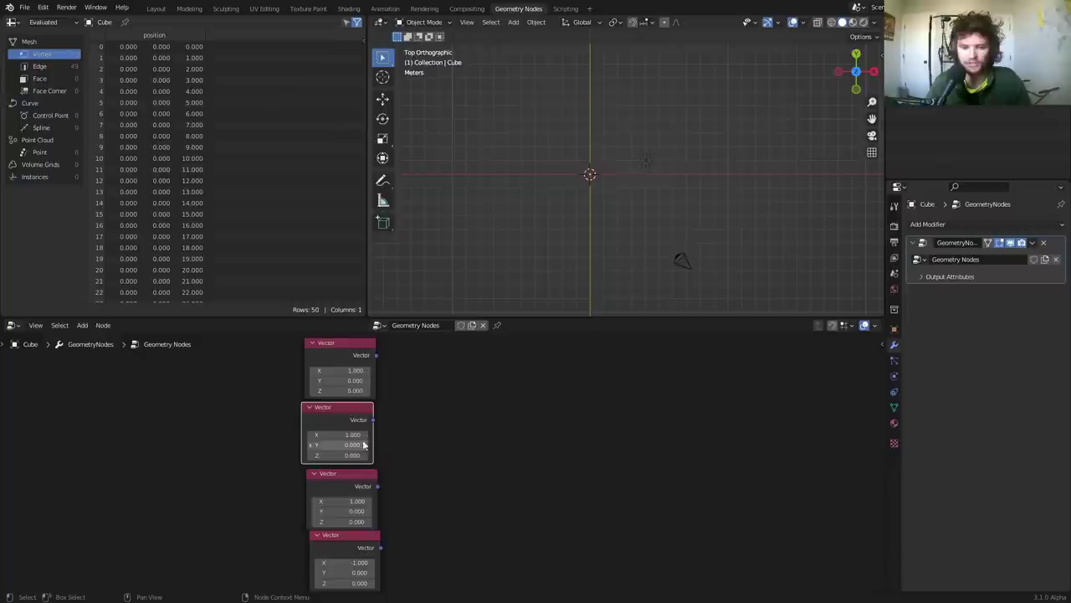
{"action": "type", "text": "0"}
{"action": "key", "text": "Tab"}
{"action": "type", "text": "1"}
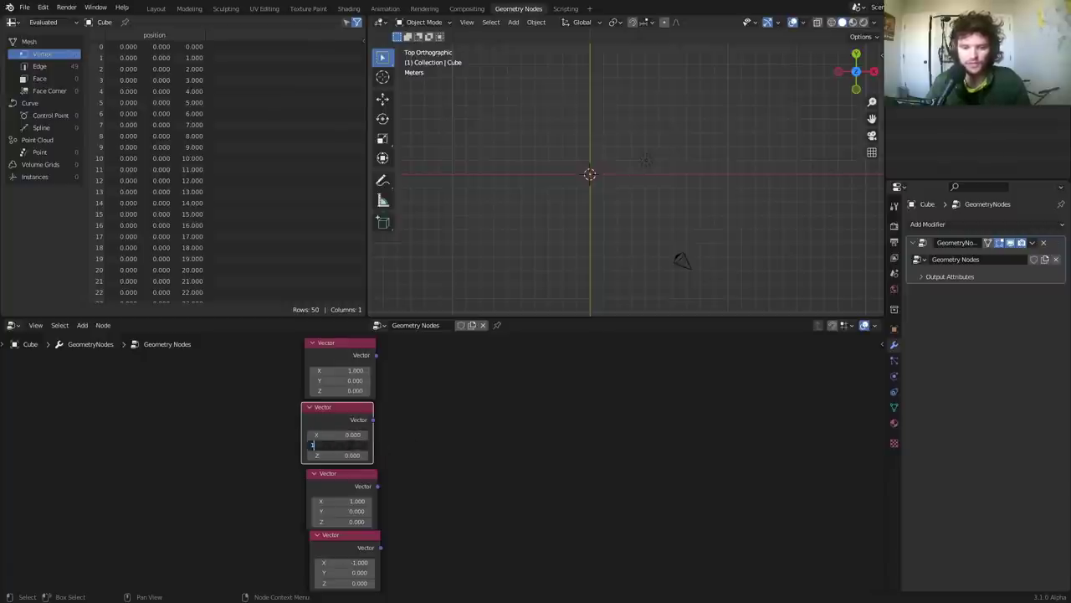
{"action": "key", "text": "Return"}
Set the fourth Vector node in the column to X 0 and Y -1
{"action": "double_click", "coordinate": [352, 500]}
{"action": "type", "text": "0"}
{"action": "key", "text": "Tab"}
{"action": "type", "text": "-1"}
{"action": "key", "text": "Return"}
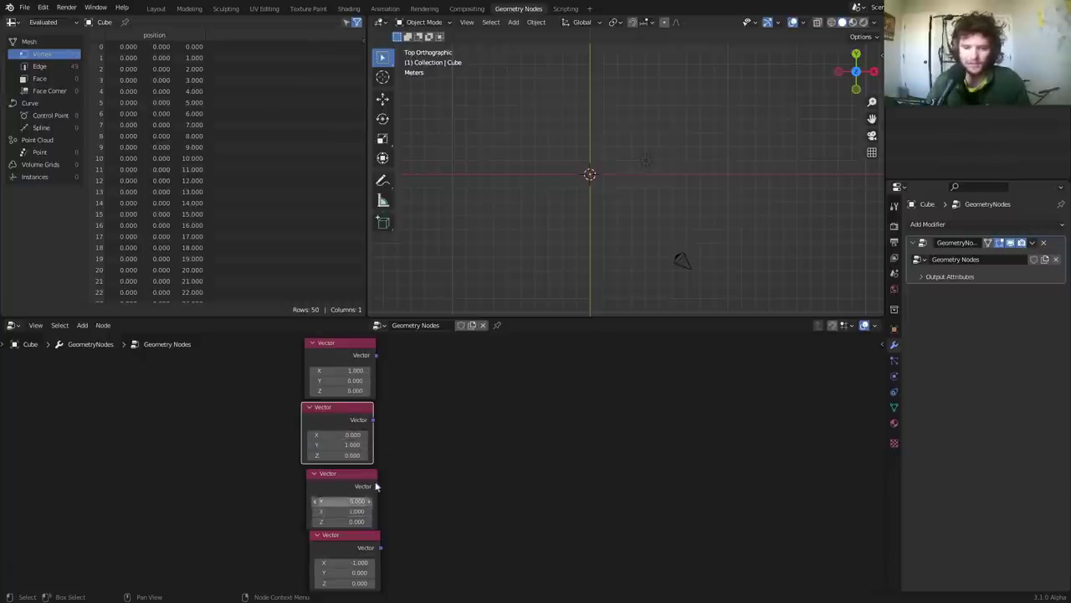
Group the first two Vector nodes in one frame and the third and fourth in another
{"action": "scroll", "coordinate": [385, 577], "scroll_direction": "down", "scroll_amount": 1}
{"action": "left_click_drag", "start_coordinate": [300, 436], "coordinate": [346, 408]}
{"action": "key", "text": "ctrl+j"}
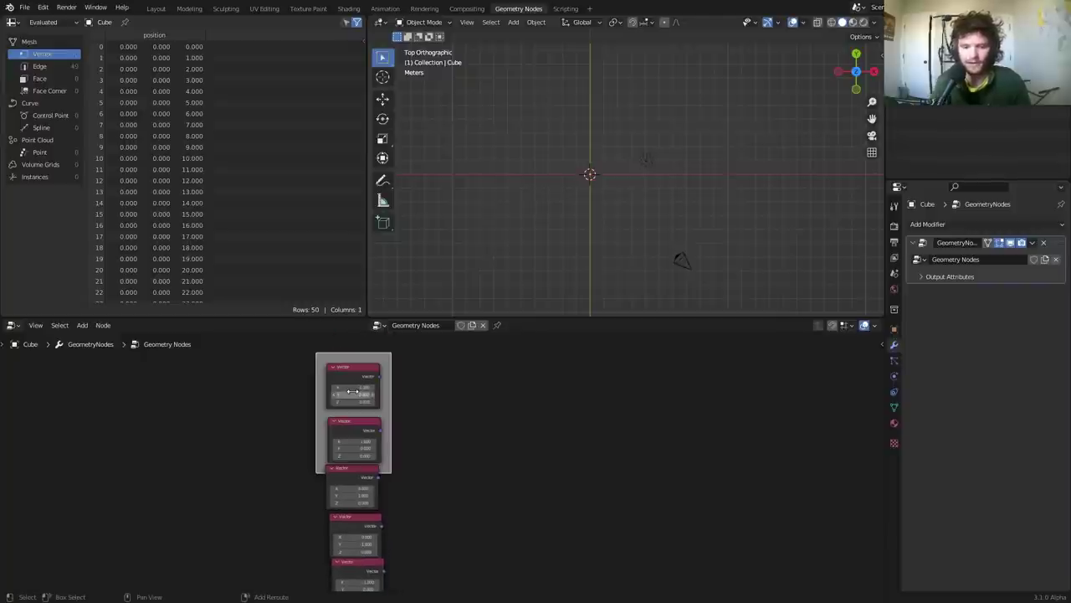
{"action": "left_click_drag", "start_coordinate": [316, 548], "coordinate": [362, 496]}
{"action": "key", "text": "ctrl+j"}
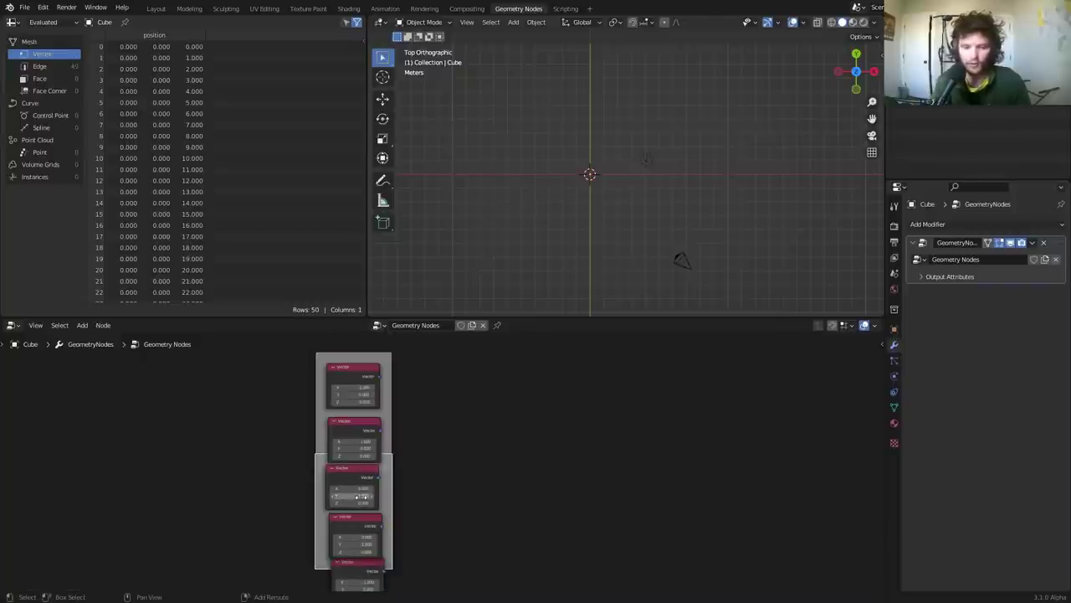
Set the fifth Vector node in the column to X 0 and Z 1
{"action": "middle_click_drag", "start_coordinate": [366, 521], "coordinate": [420, 313]}
{"action": "scroll", "coordinate": [430, 517], "scroll_direction": "up", "scroll_amount": 5}
{"action": "middle_click_drag", "start_coordinate": [406, 358], "coordinate": [397, 474]}
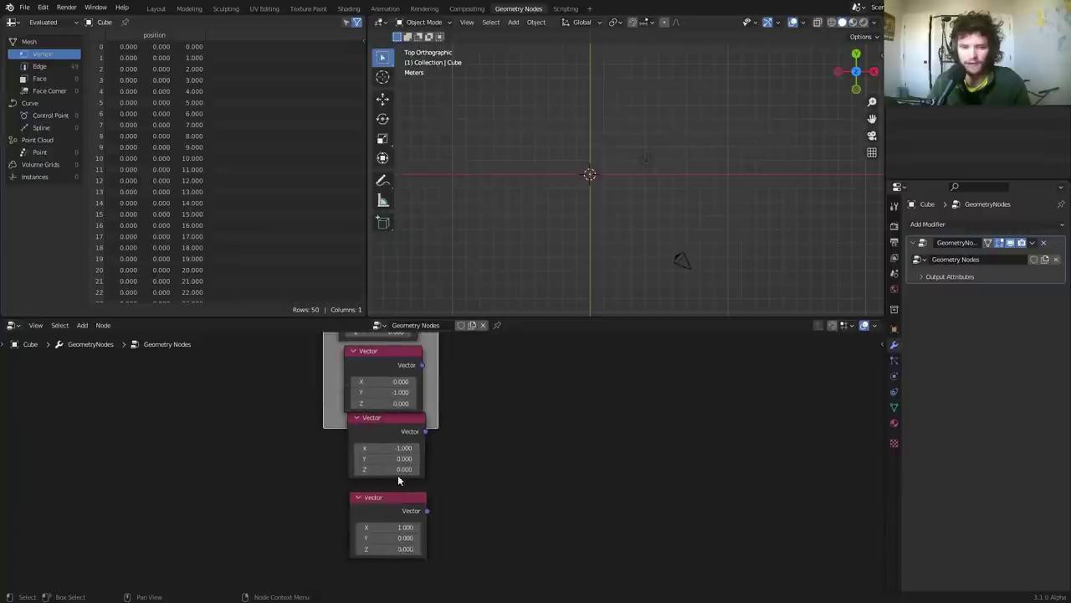
{"action": "left_click", "coordinate": [390, 448]}
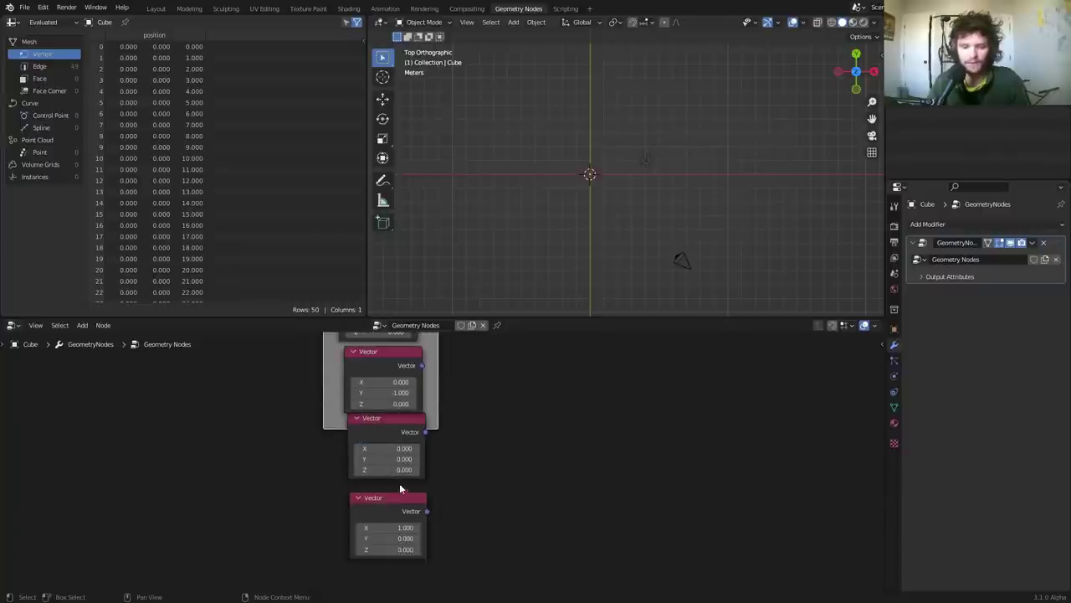
{"action": "left_click", "coordinate": [393, 470]}
{"action": "type", "text": "1"}
{"action": "key", "text": "Return"}
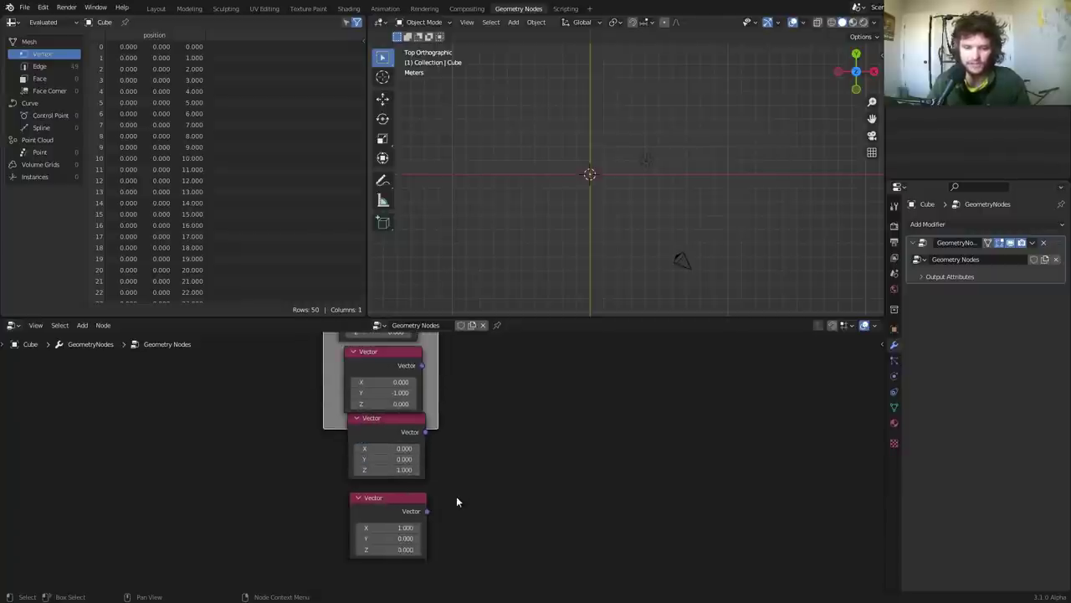
Set the last Vector node in the column to X 0 and Z -1
{"action": "left_click", "coordinate": [389, 527]}
{"action": "type", "text": "0"}
{"action": "left_click", "coordinate": [400, 549]}
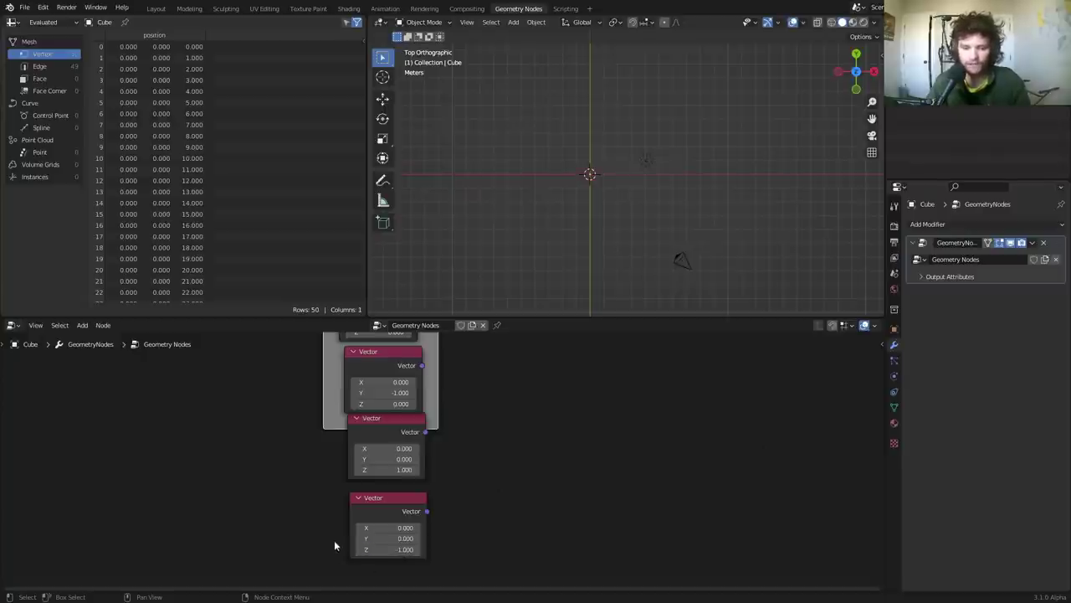
Move the two Z-direction Vector nodes clear of the frame above and group them in their own frame
{"action": "left_click_drag", "start_coordinate": [331, 538], "coordinate": [382, 467]}
{"action": "key", "text": "g"}
{"action": "left_click", "coordinate": [374, 500]}
{"action": "key", "text": "ctrl+j"}
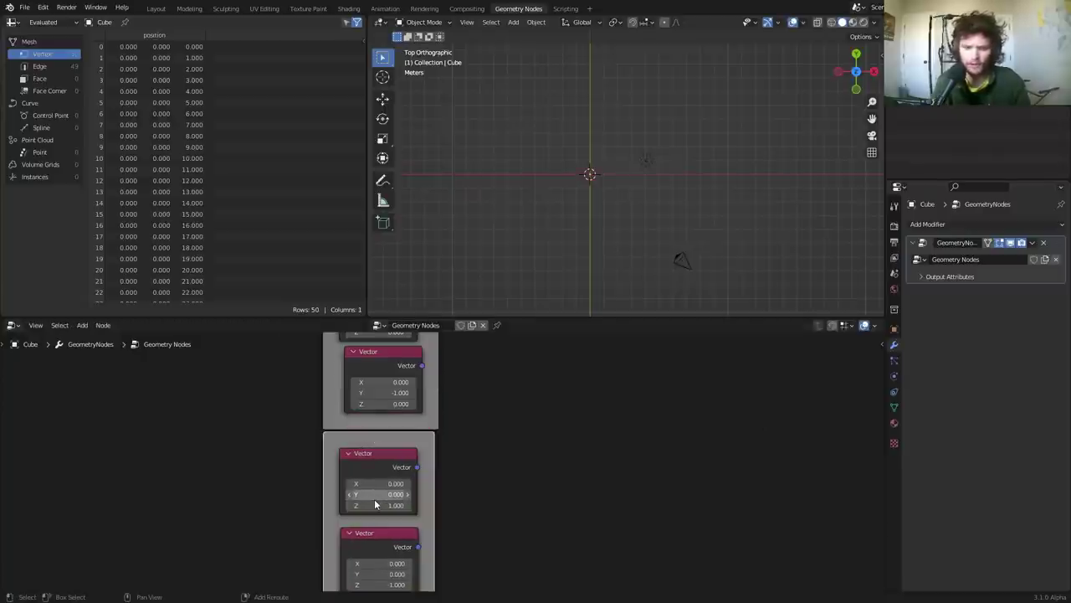
Move the framed Vector nodes down to free space between them and the Mesh Line node
{"action": "scroll", "coordinate": [534, 399], "scroll_direction": "down", "scroll_amount": 3}
{"action": "key", "text": "Home"}
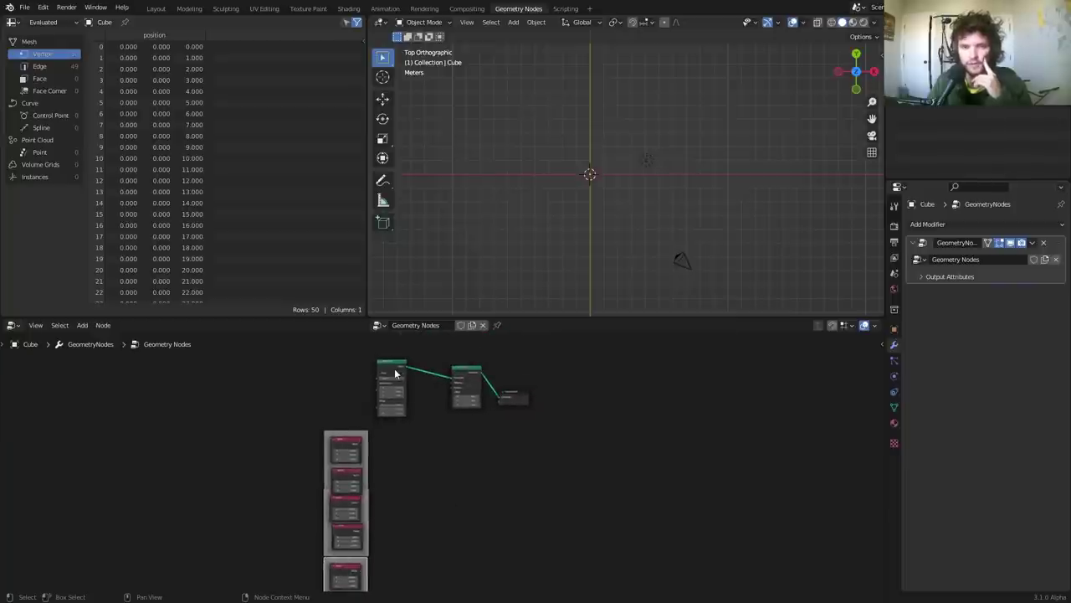
{"action": "mouse_move", "coordinate": [355, 460]}
{"action": "middle_mouse_down", "text": "ctrl"}
{"action": "mouse_move", "coordinate": [354, 447]}
{"action": "mouse_move", "coordinate": [344, 467]}
{"action": "middle_mouse_up", "text": "ctrl"}
{"action": "middle_click_drag", "start_coordinate": [344, 467], "coordinate": [348, 417]}
{"action": "left_click_drag", "start_coordinate": [298, 392], "coordinate": [375, 567]}
{"action": "key", "text": "g"}
{"action": "left_click", "coordinate": [351, 583]}
{"action": "left_click", "coordinate": [371, 442]}
Add a Random Value node above the Vector frames and shift the topmost frame up, clear of the one below
{"action": "middle_click_drag", "start_coordinate": [372, 442], "coordinate": [333, 387], "text": "ctrl"}
{"action": "key", "text": "shift+a"}
{"action": "type", "text": "random"}
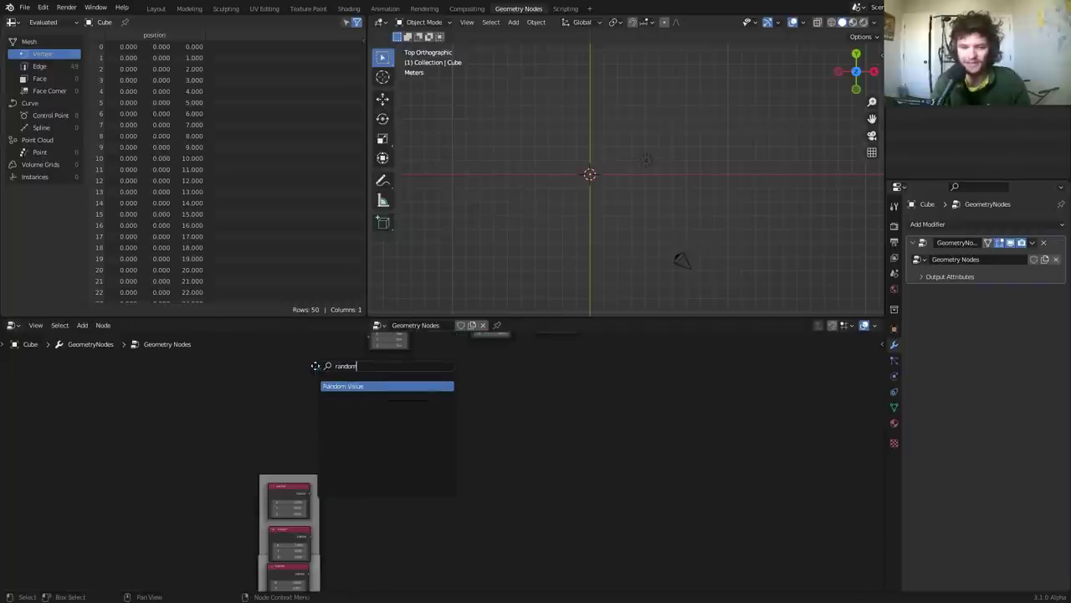
{"action": "key", "text": "Return"}
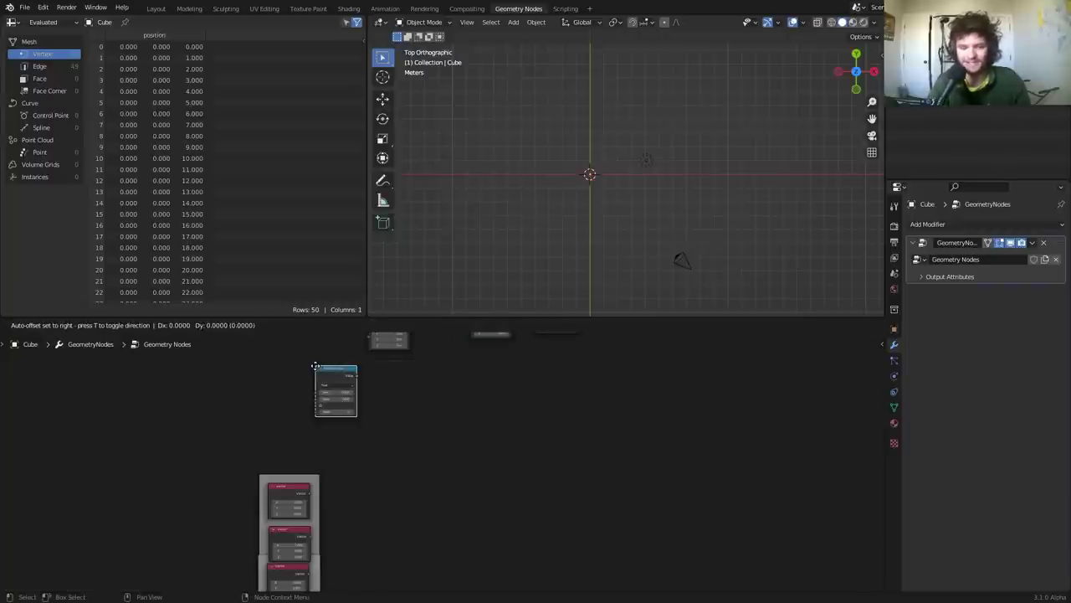
{"action": "left_click", "coordinate": [269, 384]}
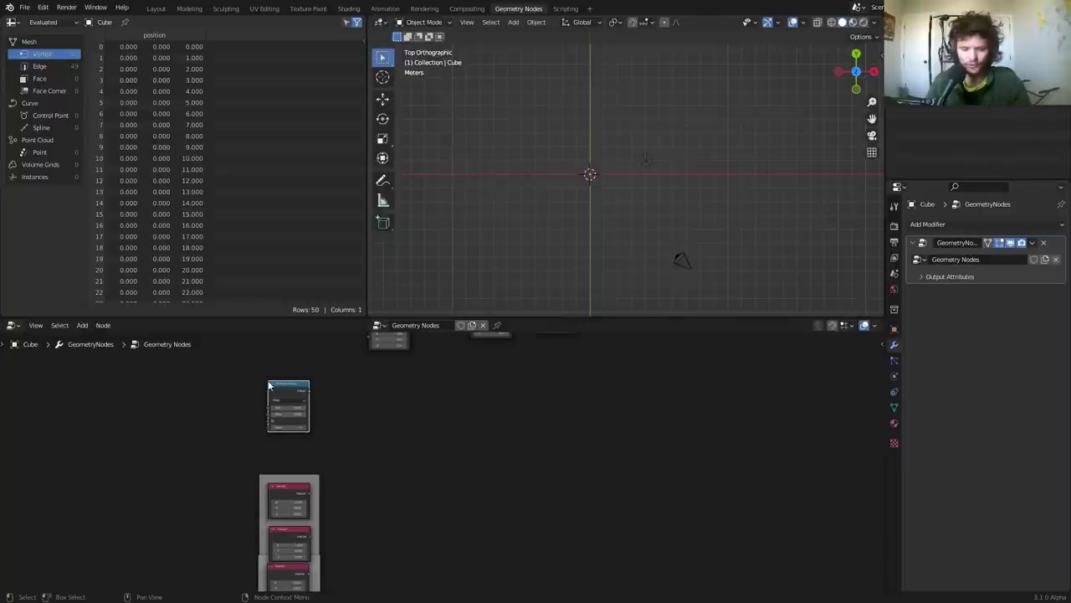
{"action": "left_click_drag", "start_coordinate": [312, 486], "coordinate": [314, 468]}
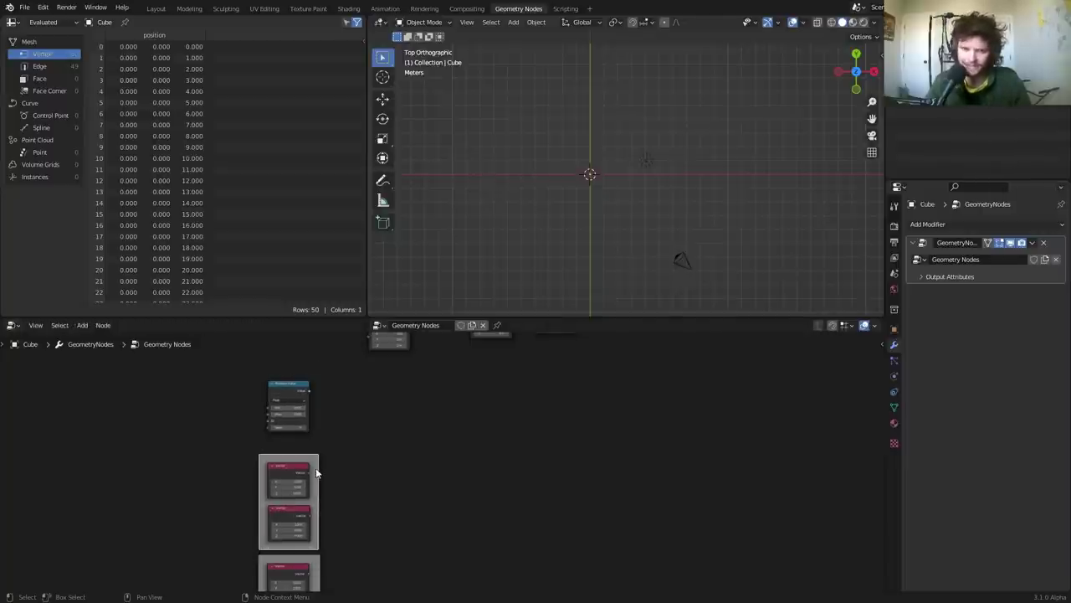
Examine the node layout from the Mesh Line chain and Random Value node down to the three Vector frames
{"action": "scroll", "coordinate": [315, 468], "scroll_direction": "up", "scroll_amount": 5}
{"action": "middle_click_drag", "start_coordinate": [264, 395], "coordinate": [276, 529]}
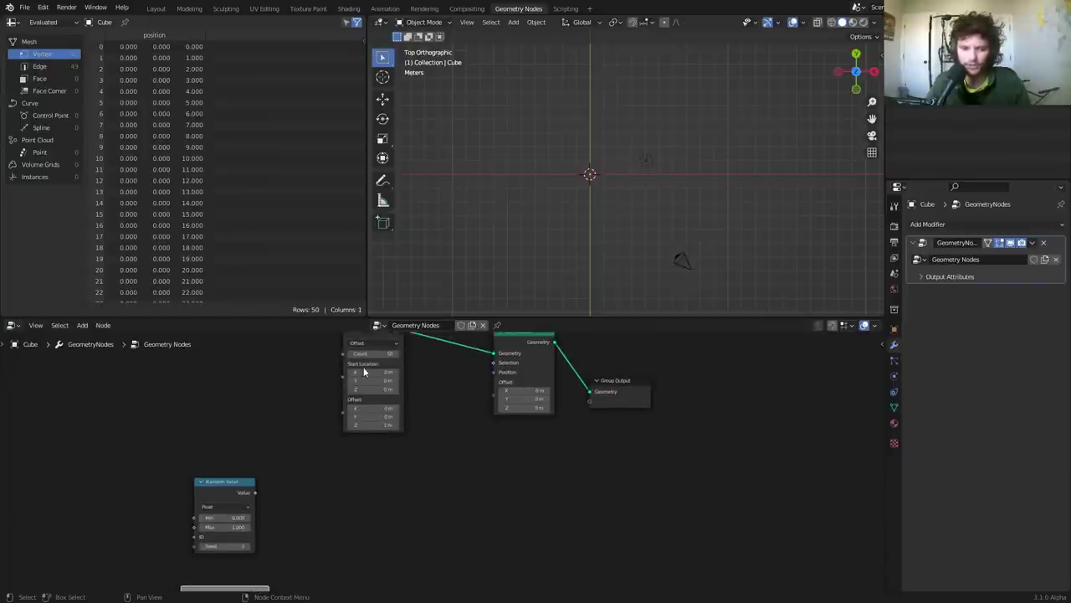
{"action": "scroll", "coordinate": [331, 406], "scroll_direction": "up", "scroll_amount": 1}
{"action": "middle_click_drag", "start_coordinate": [283, 448], "coordinate": [371, 364]}
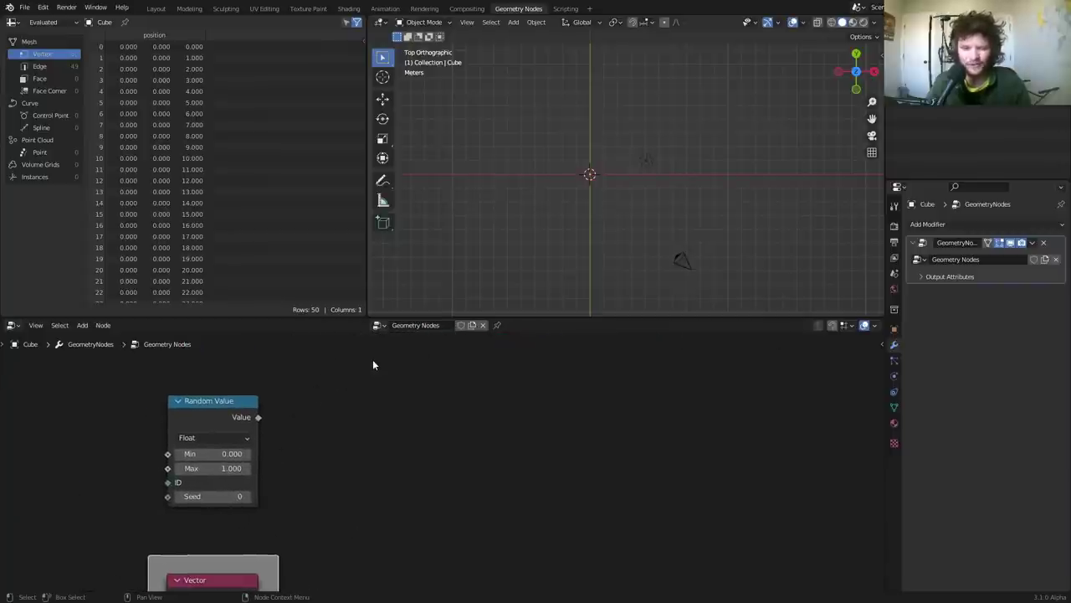
{"action": "scroll", "coordinate": [381, 401], "scroll_direction": "down", "scroll_amount": 6}
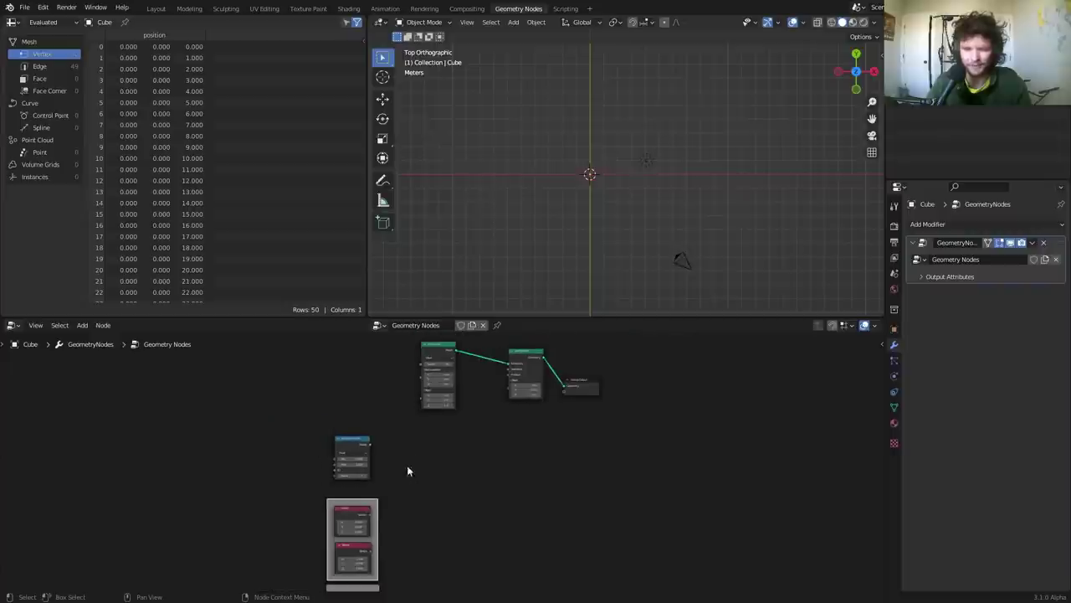
{"action": "middle_click_drag", "start_coordinate": [403, 525], "coordinate": [381, 362]}
{"action": "scroll", "coordinate": [381, 366], "scroll_direction": "down", "scroll_amount": 2}
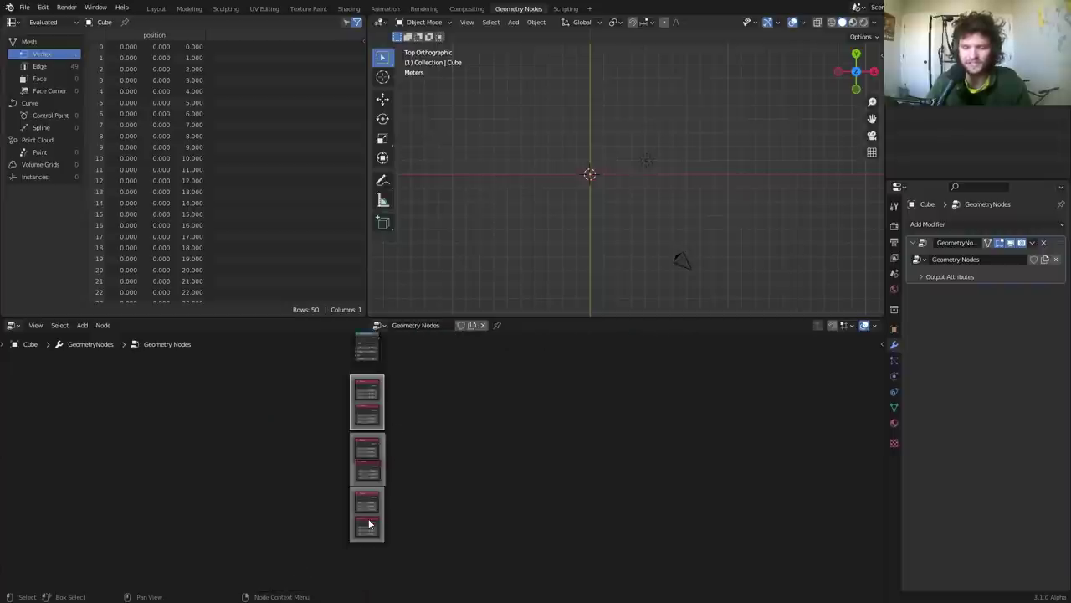
{"action": "scroll", "coordinate": [369, 469], "scroll_direction": "up", "scroll_amount": 4}
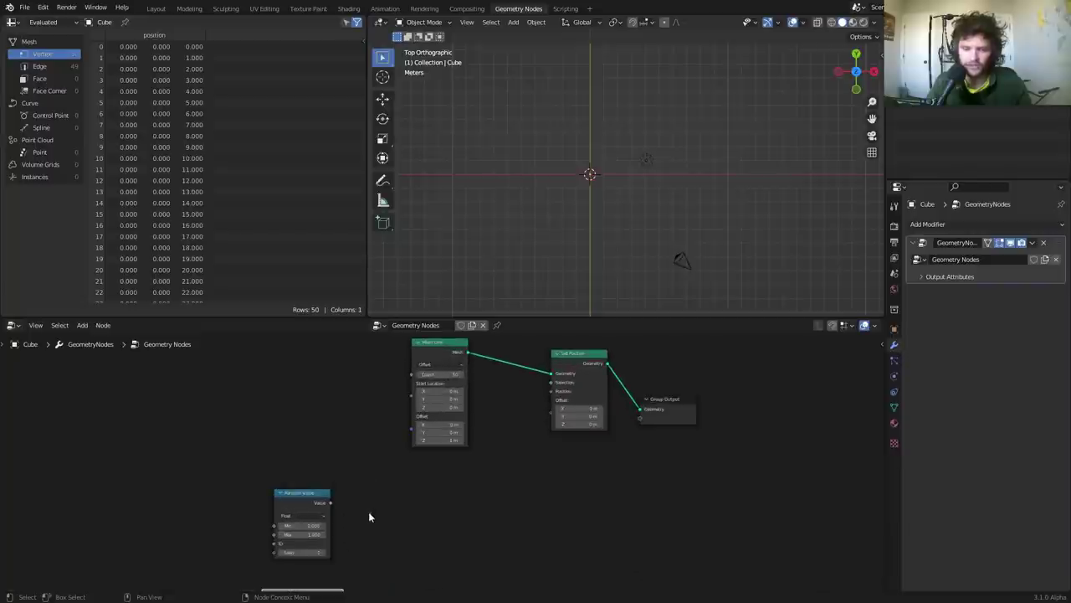
{"action": "middle_click_drag", "start_coordinate": [371, 514], "coordinate": [367, 460]}
{"action": "scroll", "coordinate": [343, 452], "scroll_direction": "up", "scroll_amount": 2}
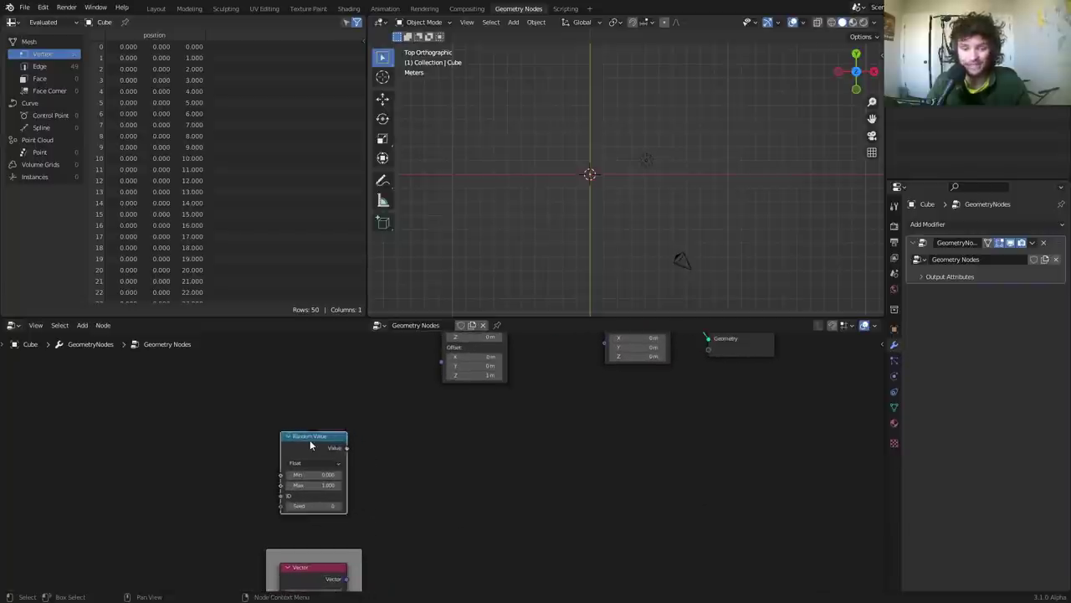
Add a Math node beside the Random Value node and connect the random output to its first Value input
{"action": "left_click_drag", "start_coordinate": [309, 440], "coordinate": [286, 441]}
{"action": "key", "text": "shift+a"}
{"action": "type", "text": "add"}
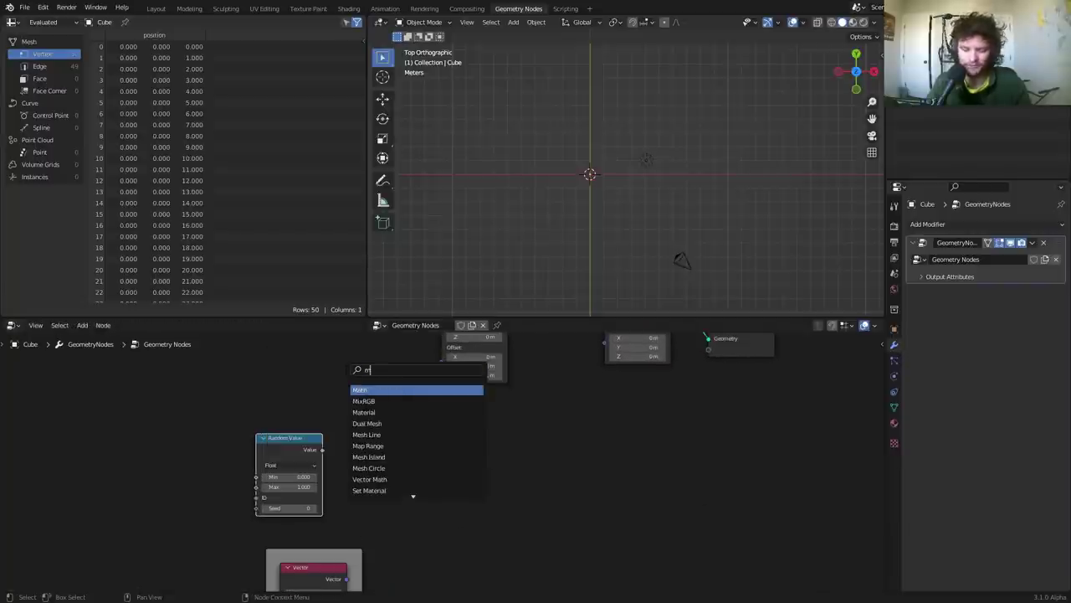
{"action": "key", "text": "Return"}
{"action": "left_click", "coordinate": [378, 455]}
{"action": "right_click_drag", "start_coordinate": [313, 455], "coordinate": [387, 455], "text": "alt"}
Switch the Math node's operation to Snap and set its Increment to 1/6
{"action": "scroll", "coordinate": [386, 456], "scroll_direction": "up", "scroll_amount": 2}
{"action": "left_click", "coordinate": [382, 472]}
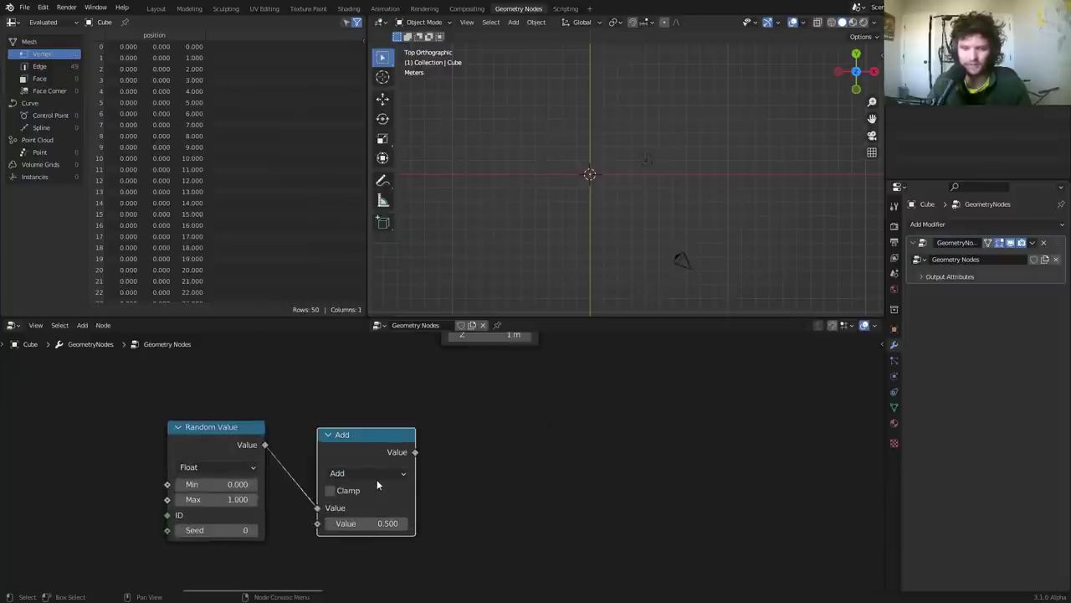
{"action": "left_click", "coordinate": [375, 474]}
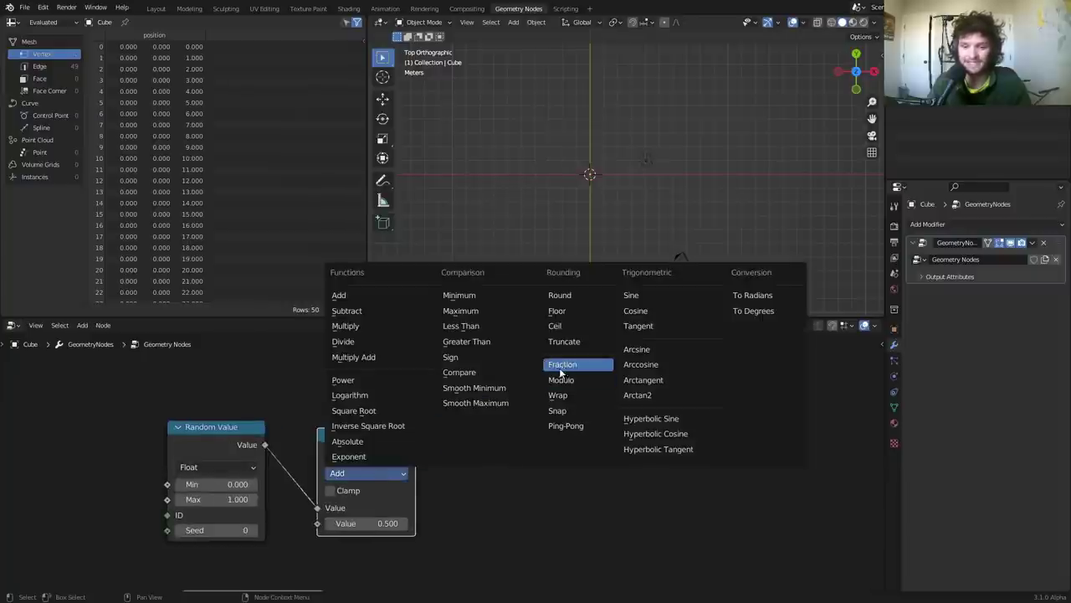
{"action": "left_click", "coordinate": [569, 410]}
{"action": "left_click", "coordinate": [407, 522]}
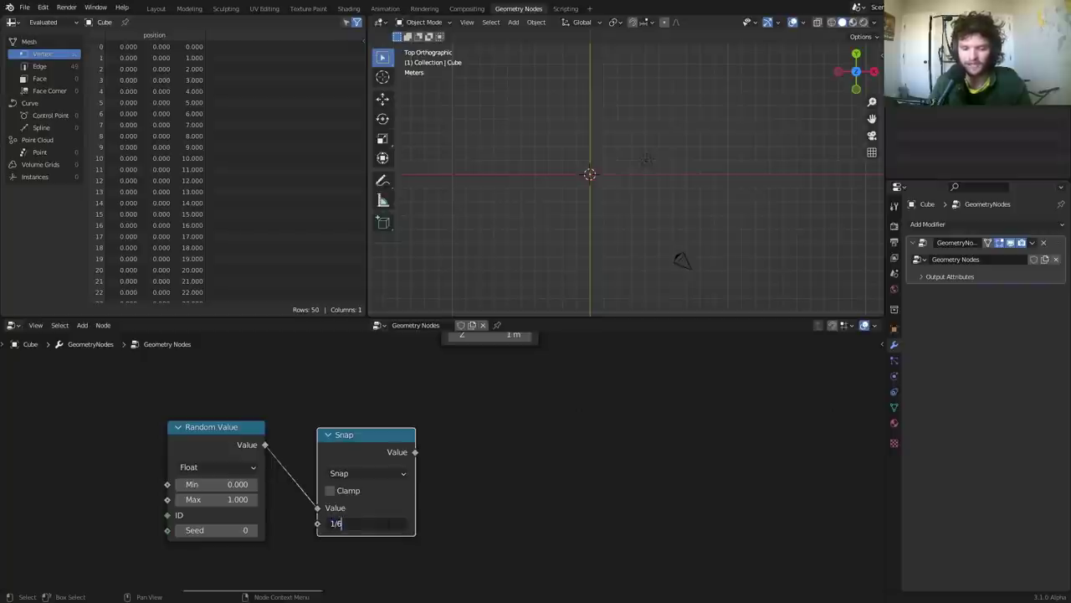
{"action": "key", "text": "Return"}
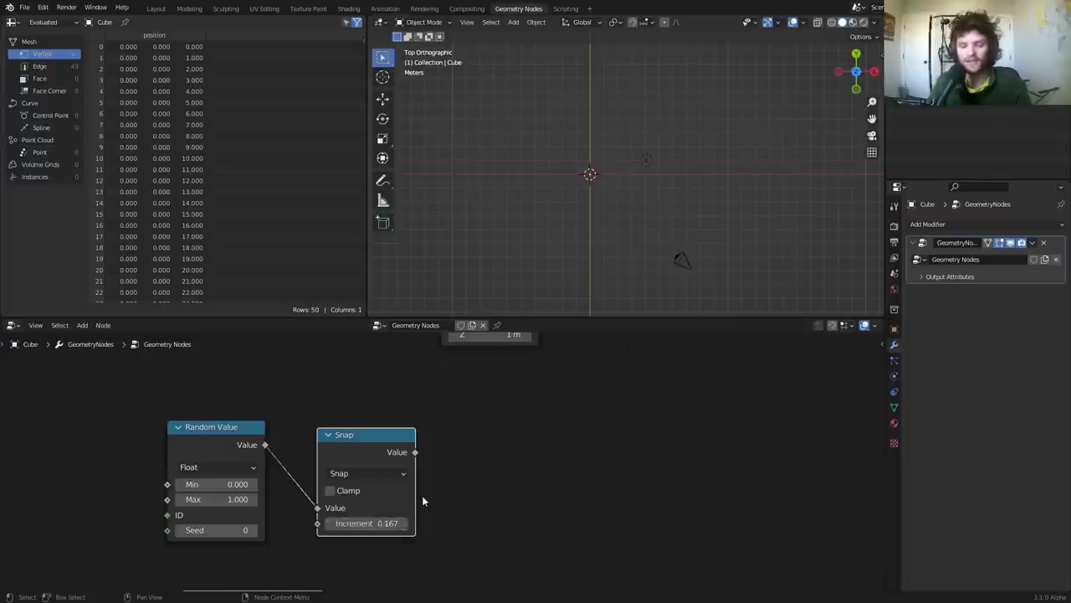
Examine the paired Vector nodes in the frames below the Random Value and Snap nodes
{"action": "scroll", "coordinate": [389, 523], "scroll_direction": "down", "scroll_amount": 3}
{"action": "middle_click_drag", "start_coordinate": [382, 555], "coordinate": [341, 391]}
{"action": "scroll", "coordinate": [359, 466], "scroll_direction": "down", "scroll_amount": 2}
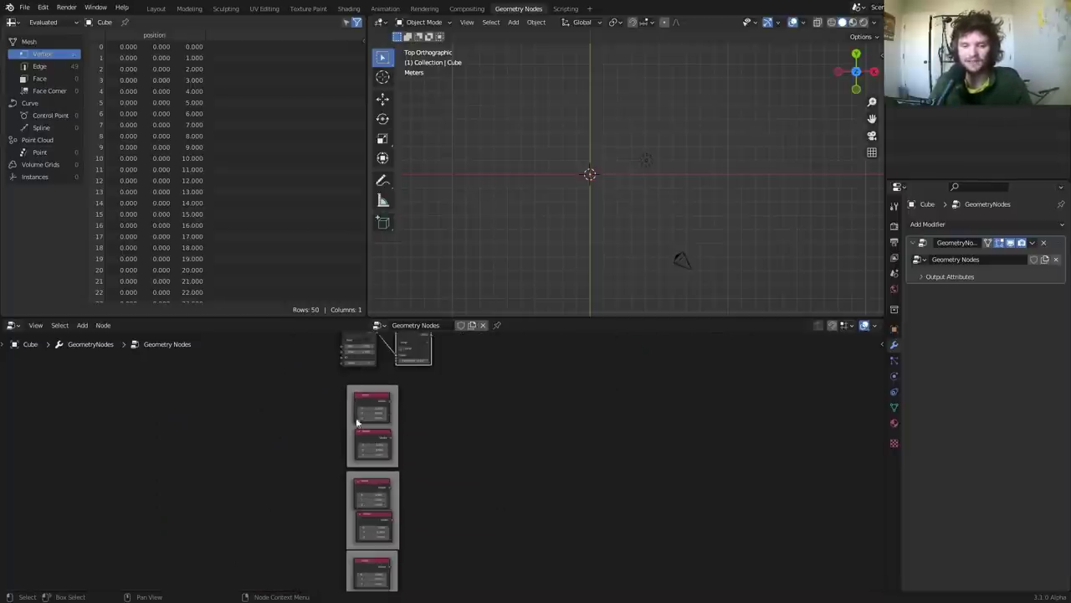
{"action": "middle_click_drag", "start_coordinate": [395, 354], "coordinate": [389, 442]}
{"action": "scroll", "coordinate": [389, 443], "scroll_direction": "up", "scroll_amount": 3}
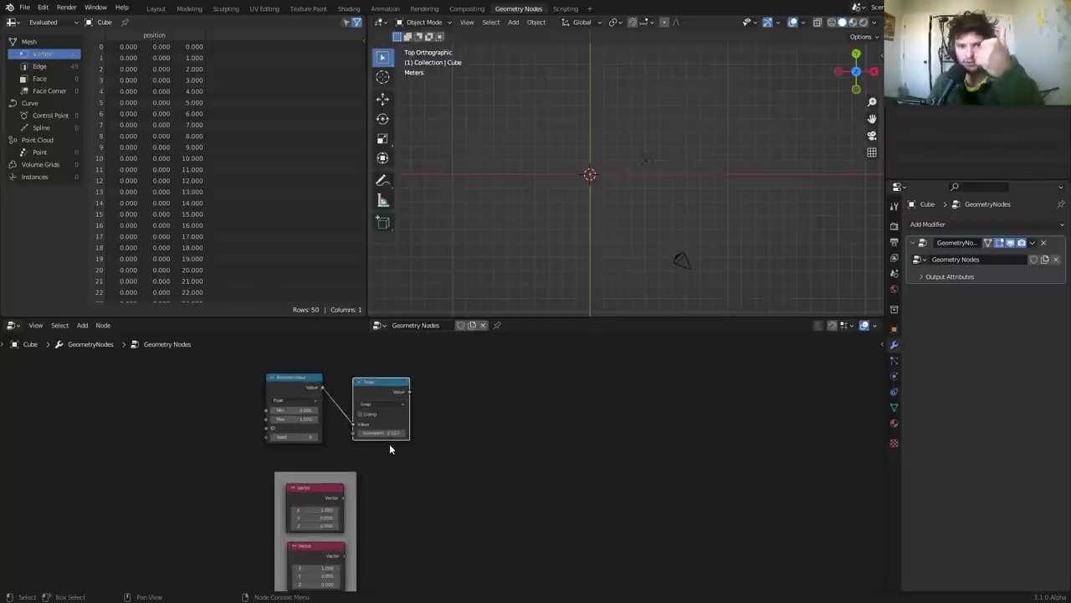
{"action": "left_click", "coordinate": [308, 502]}
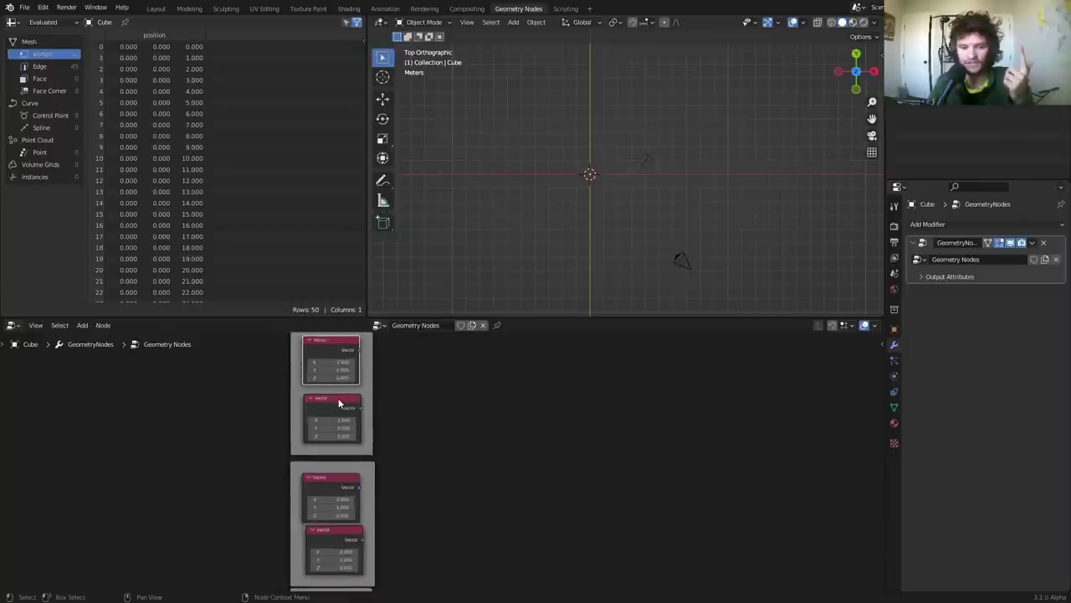
{"action": "left_click", "coordinate": [338, 398]}
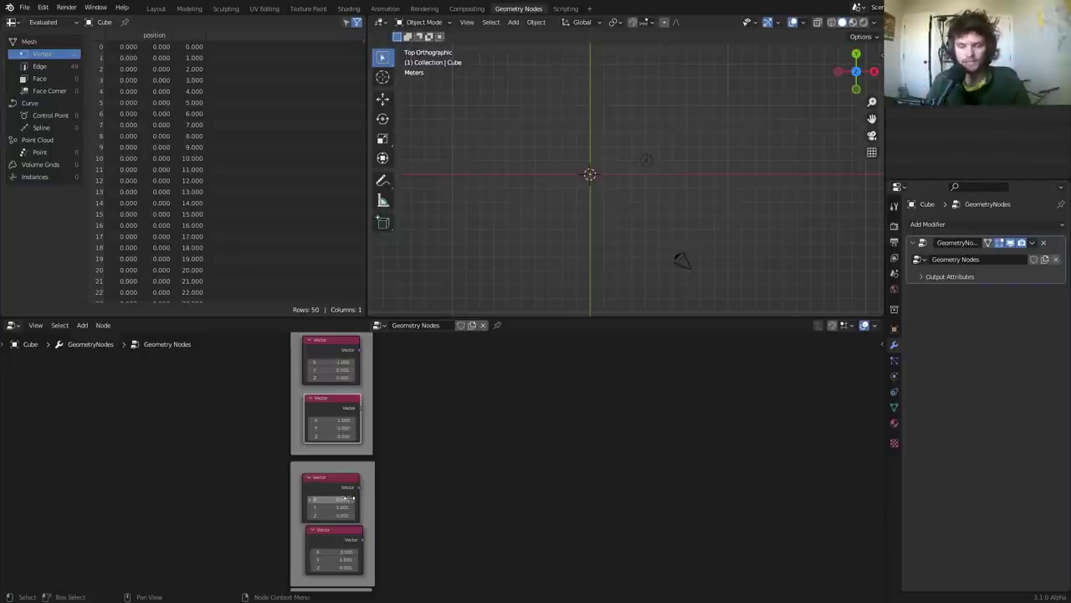
Add a MixRGB node beside the first Vector frame and connect that frame's two vectors to Color1 and Color2
{"action": "middle_click_drag", "start_coordinate": [394, 439], "coordinate": [396, 506]}
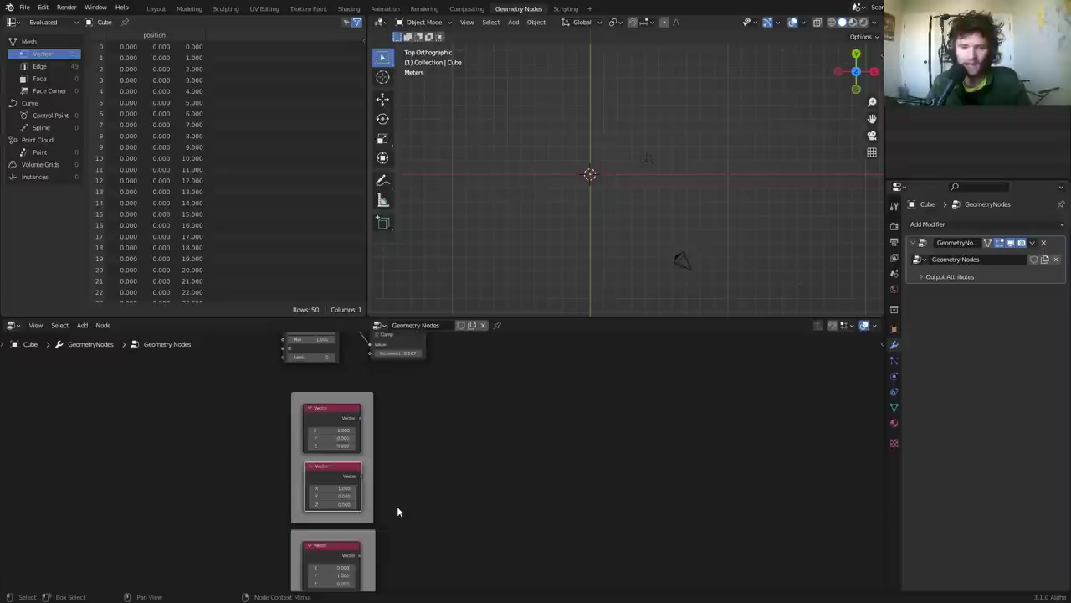
{"action": "scroll", "coordinate": [409, 465], "scroll_direction": "up", "scroll_amount": 3}
{"action": "key", "text": "shift+a"}
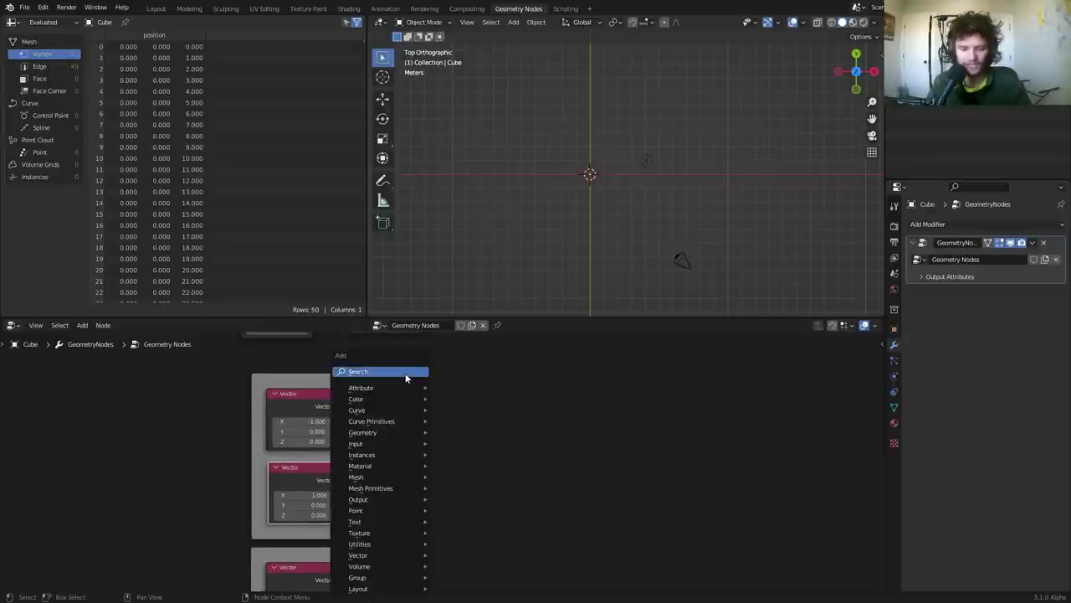
{"action": "type", "text": "mi"}
{"action": "left_click", "coordinate": [427, 393]}
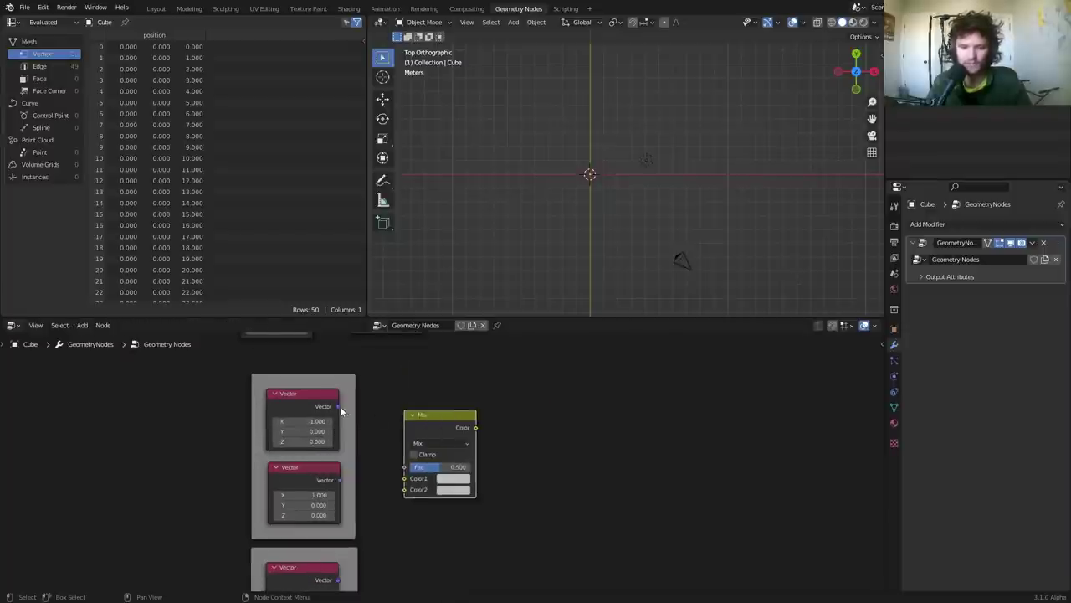
{"action": "left_click_drag", "start_coordinate": [338, 406], "coordinate": [339, 480]}
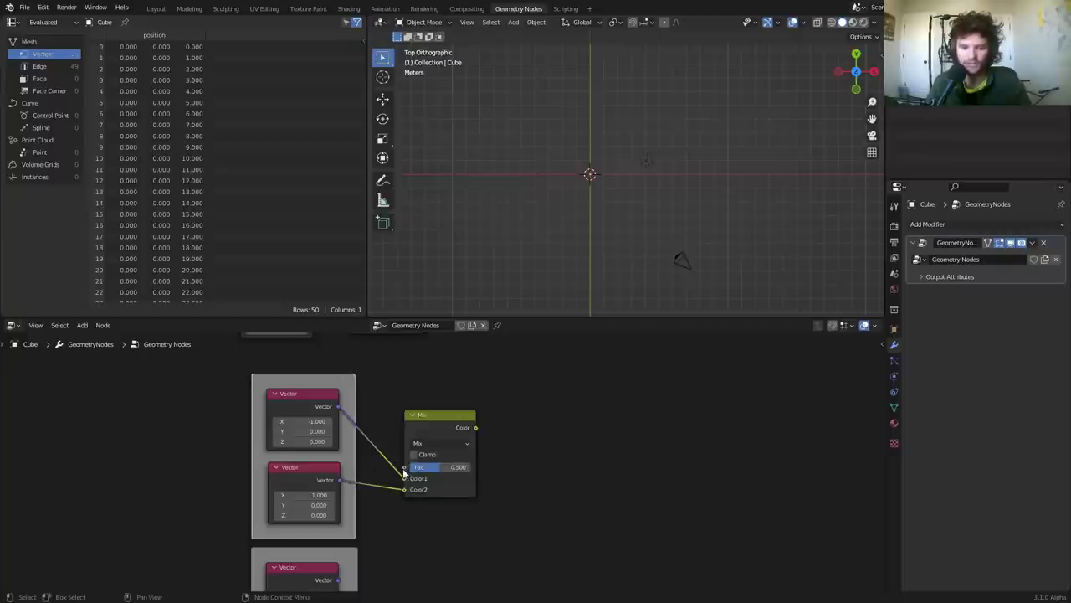
Try a different Fac value on the first Mix node and undo it
{"action": "left_click_drag", "start_coordinate": [404, 466], "coordinate": [383, 437]}
{"action": "key", "text": "Escape"}
{"action": "left_click_drag", "start_coordinate": [444, 467], "coordinate": [470, 467]}
{"action": "middle_click_drag", "start_coordinate": [377, 357], "coordinate": [376, 412]}
{"action": "key", "text": "ctrl+z"}
Duplicate the Mix node, feeding the first Mix's Color into its Color1 and the third Vector into its Color2
{"action": "scroll", "coordinate": [447, 442], "scroll_direction": "down", "scroll_amount": 3}
{"action": "middle_click_drag", "start_coordinate": [423, 471], "coordinate": [382, 415]}
{"action": "left_click", "coordinate": [390, 426]}
{"action": "key", "text": "shift+d"}
{"action": "left_click", "coordinate": [466, 478]}
{"action": "right_click_drag", "start_coordinate": [402, 436], "coordinate": [445, 492], "text": "alt"}
{"action": "middle_click_drag", "start_coordinate": [428, 495], "coordinate": [425, 446]}
{"action": "left_click_drag", "start_coordinate": [310, 490], "coordinate": [431, 469]}
Add a third Mix copy, with the second Mix's Color in Color1 and the fourth Vector in Color2
{"action": "key", "text": "shift+d"}
{"action": "left_click", "coordinate": [534, 459]}
{"action": "right_click_drag", "start_coordinate": [468, 434], "coordinate": [550, 475], "text": "alt"}
{"action": "middle_click_drag", "start_coordinate": [462, 524], "coordinate": [431, 458]}
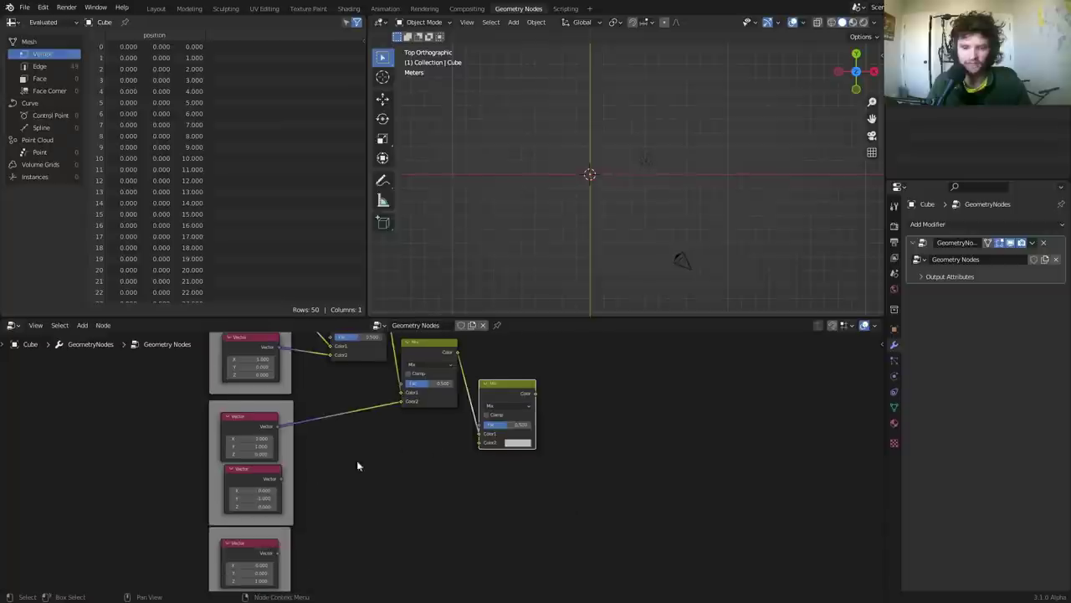
{"action": "left_click_drag", "start_coordinate": [281, 479], "coordinate": [479, 442]}
Add a fourth Mix copy, with the third Mix's Color in Color1 and the fifth Vector in Color2
{"action": "left_click", "coordinate": [508, 394]}
{"action": "key", "text": "shift+d"}
{"action": "left_click", "coordinate": [595, 439]}
{"action": "left_click_drag", "start_coordinate": [535, 393], "coordinate": [566, 481]}
{"action": "left_click", "coordinate": [394, 478]}
{"action": "middle_click_drag", "start_coordinate": [303, 549], "coordinate": [297, 518]}
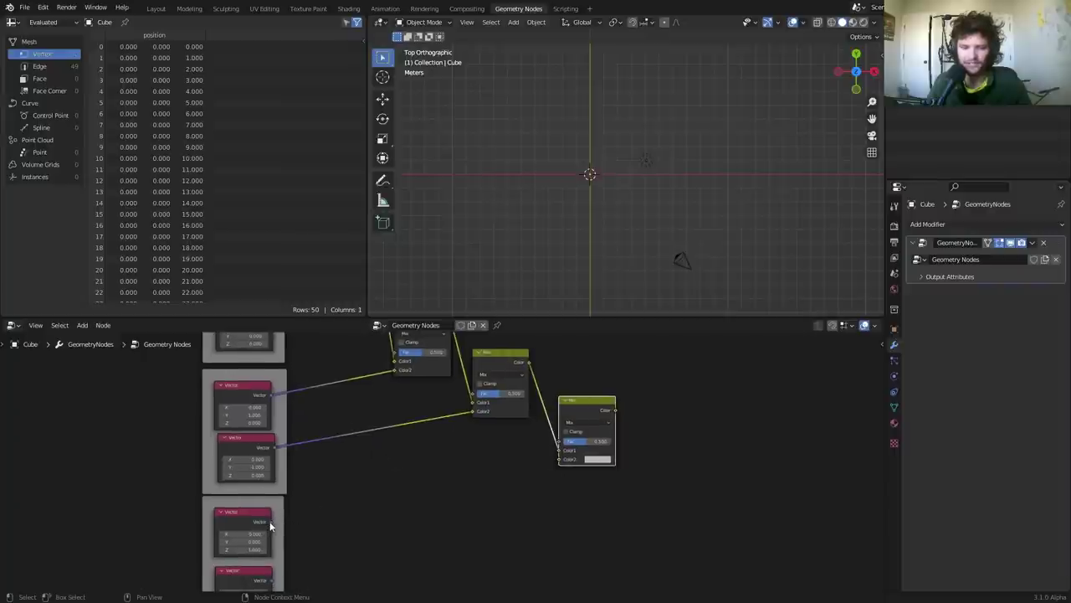
{"action": "left_click_drag", "start_coordinate": [269, 521], "coordinate": [558, 460]}
Add a fifth Mix copy, with the fourth Mix's Color in Color1 and the sixth Vector in Color2
{"action": "left_click_drag", "start_coordinate": [576, 402], "coordinate": [554, 413]}
{"action": "key", "text": "shift+d"}
{"action": "left_click", "coordinate": [677, 475]}
{"action": "middle_click_drag", "start_coordinate": [464, 510], "coordinate": [447, 451]}
{"action": "left_click_drag", "start_coordinate": [576, 360], "coordinate": [596, 442]}
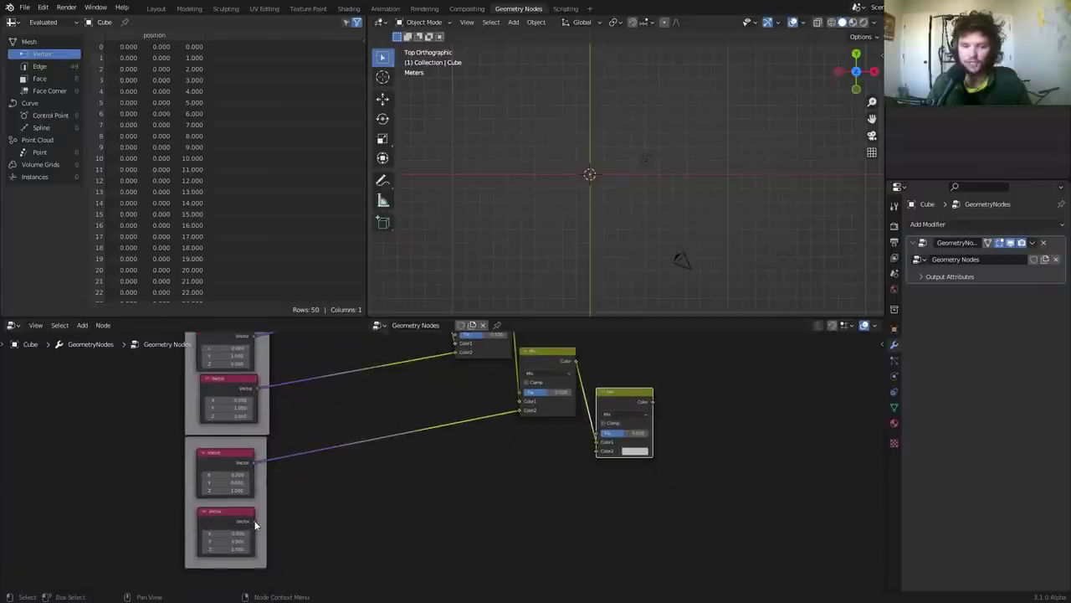
{"action": "left_click_drag", "start_coordinate": [256, 525], "coordinate": [596, 451]}
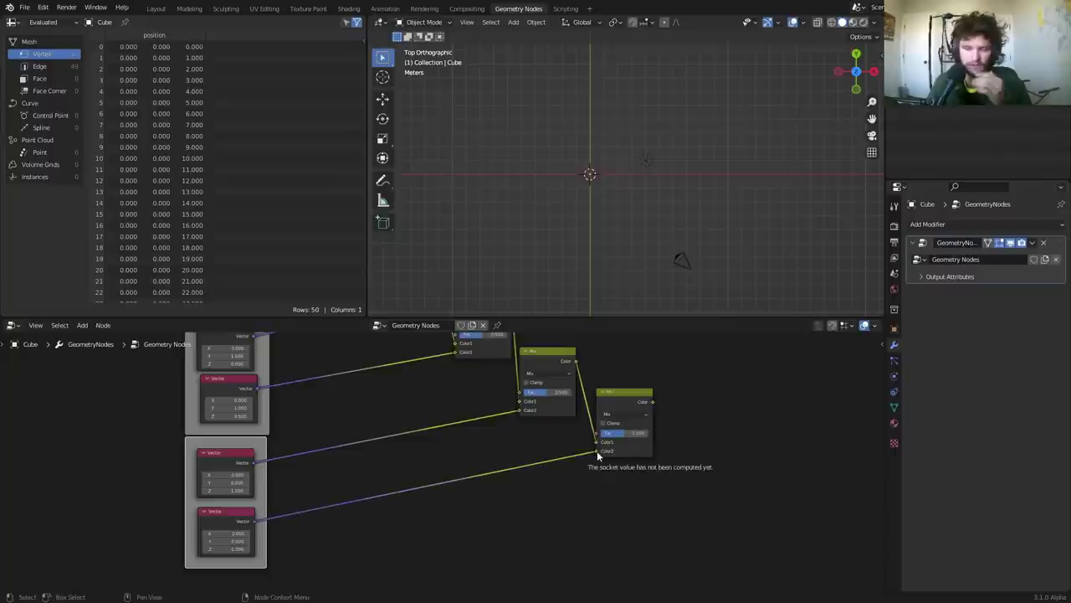
Undo the trial Fac change on the second Mix node and return to the Random Value and Snap nodes
{"action": "scroll", "coordinate": [514, 445], "scroll_direction": "down", "scroll_amount": 3}
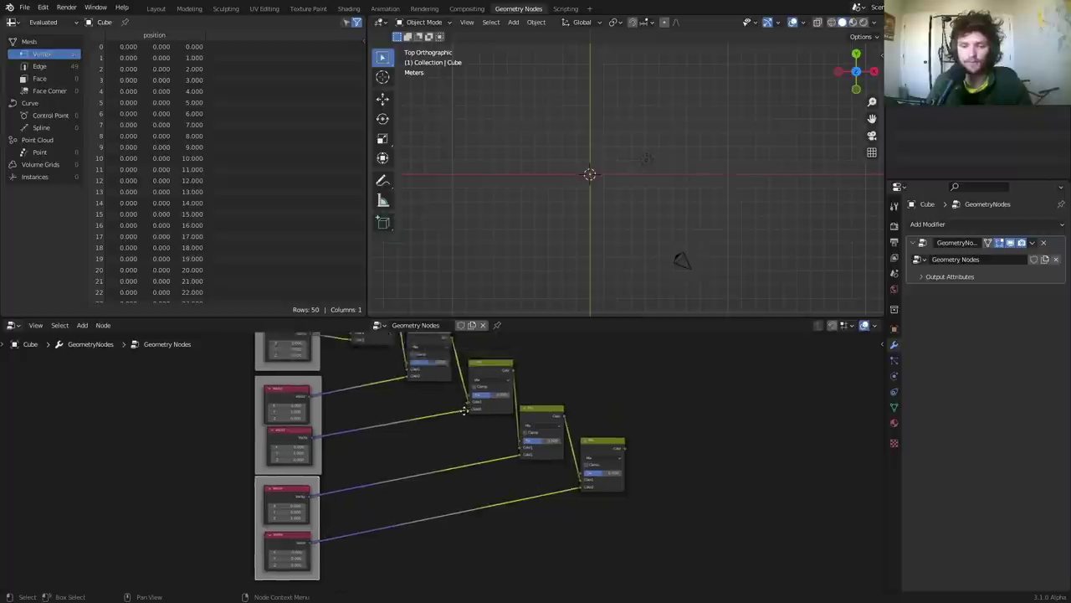
{"action": "scroll", "coordinate": [584, 520], "scroll_direction": "up", "scroll_amount": 2}
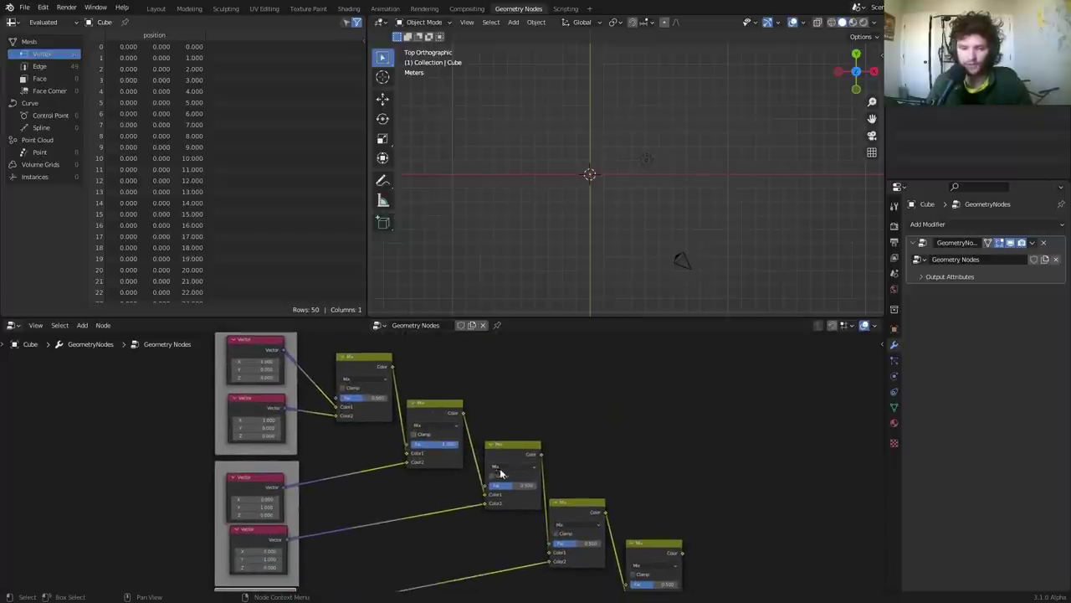
{"action": "key", "text": "ctrl+z"}
{"action": "middle_click_drag", "start_coordinate": [396, 405], "coordinate": [456, 517]}
{"action": "scroll", "coordinate": [422, 449], "scroll_direction": "up", "scroll_amount": 3}
{"action": "middle_click_drag", "start_coordinate": [421, 447], "coordinate": [450, 479]}
{"action": "left_click_drag", "start_coordinate": [197, 407], "coordinate": [328, 389]}
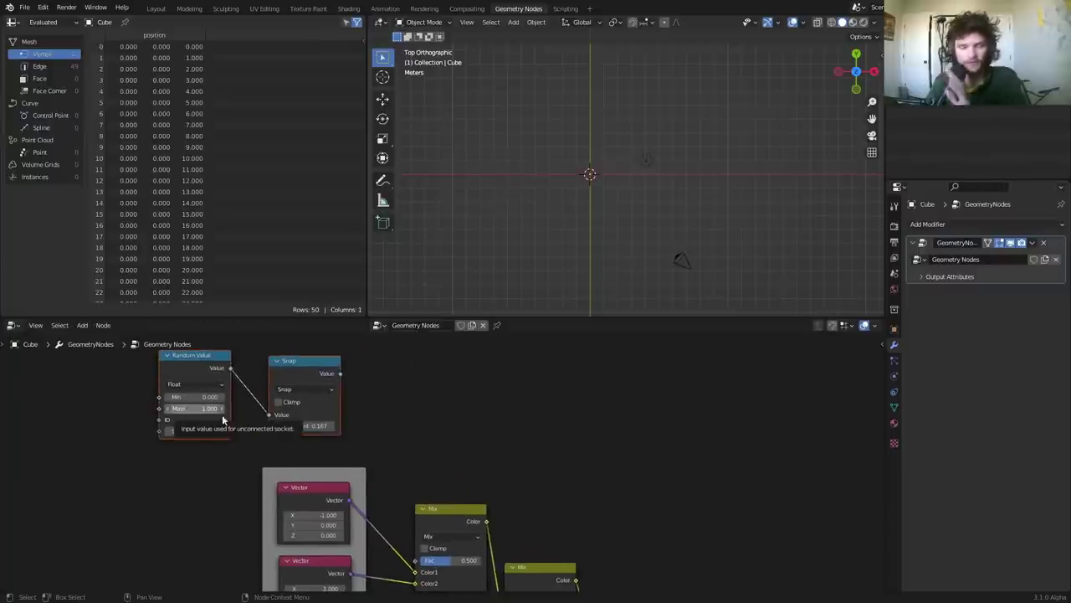
{"action": "left_click", "coordinate": [305, 372]}
{"action": "key", "text": "shift+d"}
{"action": "left_click", "coordinate": [454, 408]}
{"action": "left_click", "coordinate": [453, 409]}
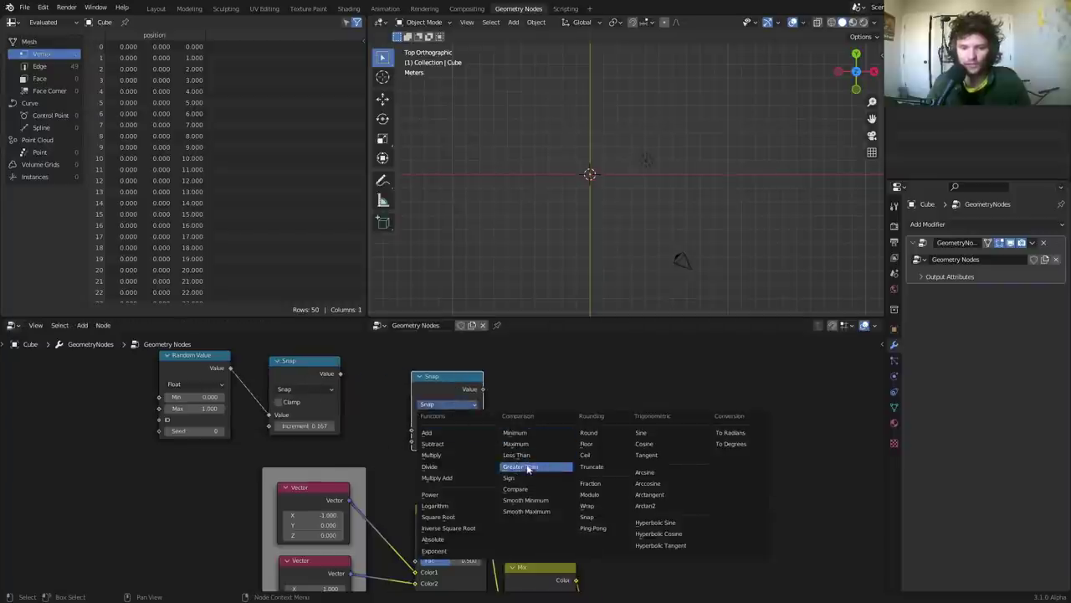
{"action": "key", "text": "Escape"}
{"action": "key", "text": "x"}
Add a Greater Than compare node after the Snap node and connect the Snap value to its A input
{"action": "key", "text": "shift+a"}
{"action": "left_click", "coordinate": [438, 373]}
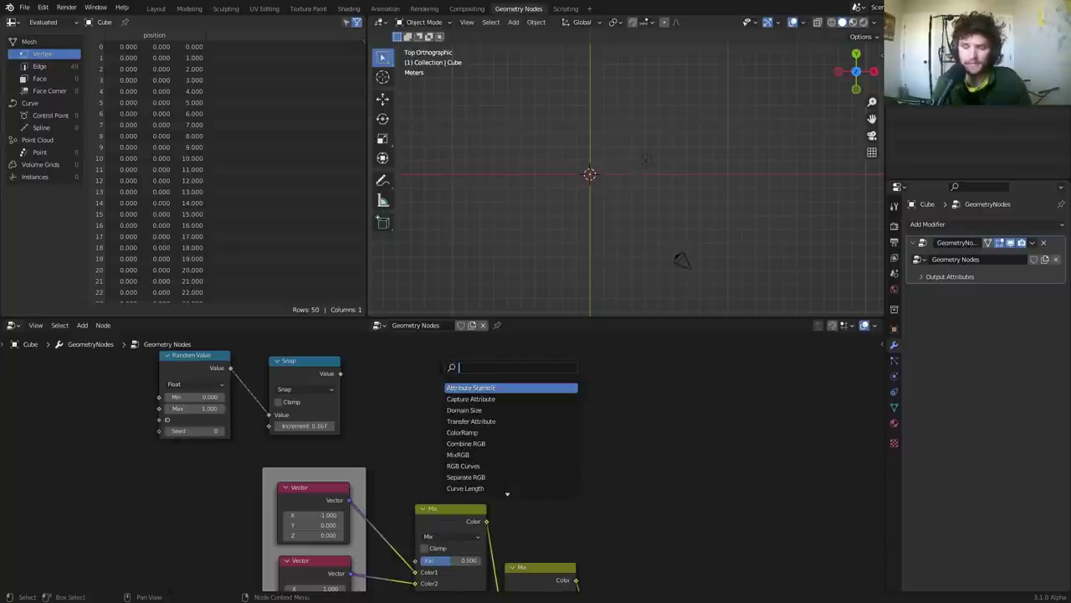
{"action": "type", "text": "greater"}
{"action": "key", "text": "Return"}
{"action": "left_click", "coordinate": [442, 372]}
{"action": "scroll", "coordinate": [398, 395], "scroll_direction": "up", "scroll_amount": 1}
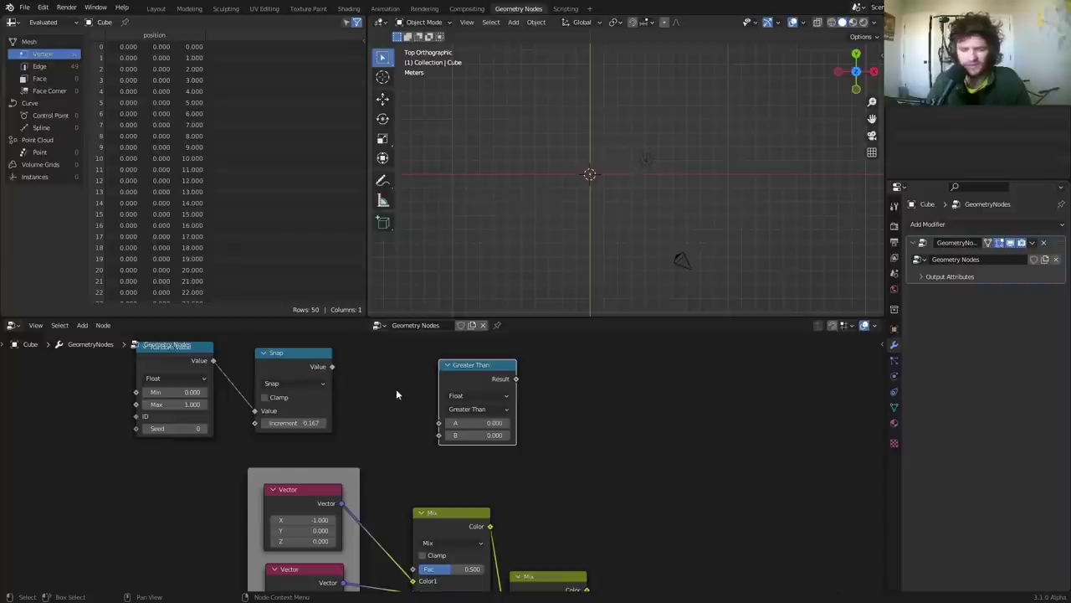
{"action": "left_click_drag", "start_coordinate": [332, 367], "coordinate": [438, 423]}
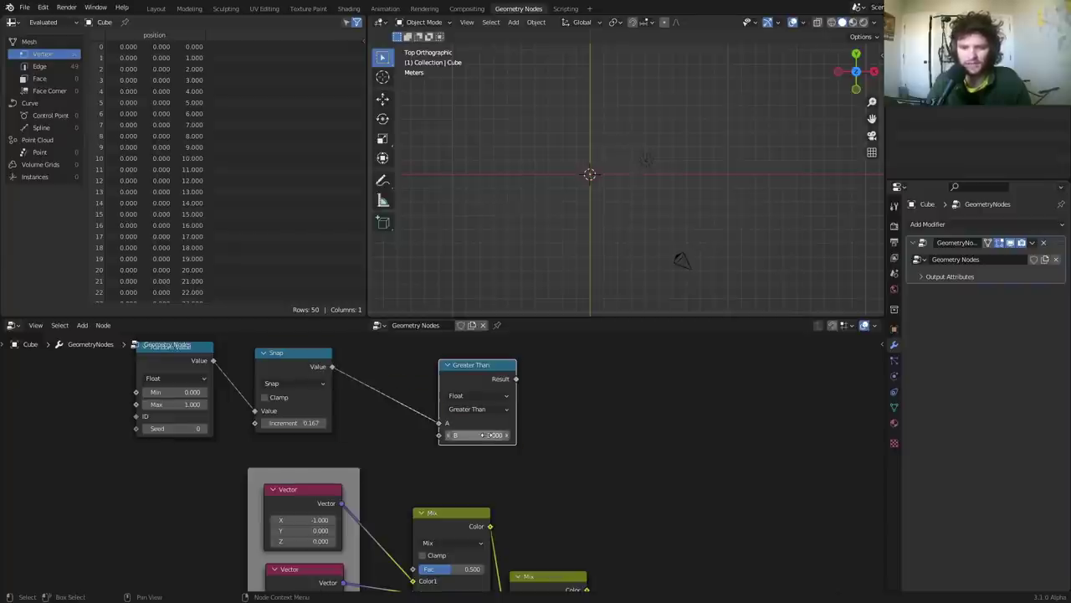
Switch the compare node's operation to Equal and set its B value to 1/6
{"action": "left_click", "coordinate": [468, 409]}
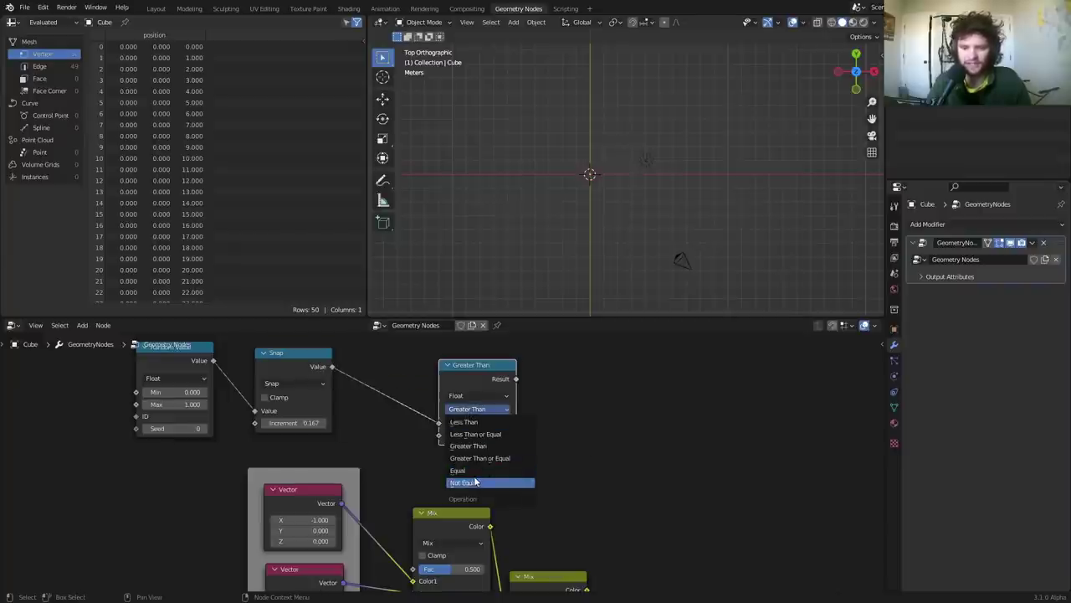
{"action": "left_click", "coordinate": [463, 470]}
{"action": "left_click", "coordinate": [480, 436]}
{"action": "type", "text": "1/6"}
{"action": "key", "text": "Return"}
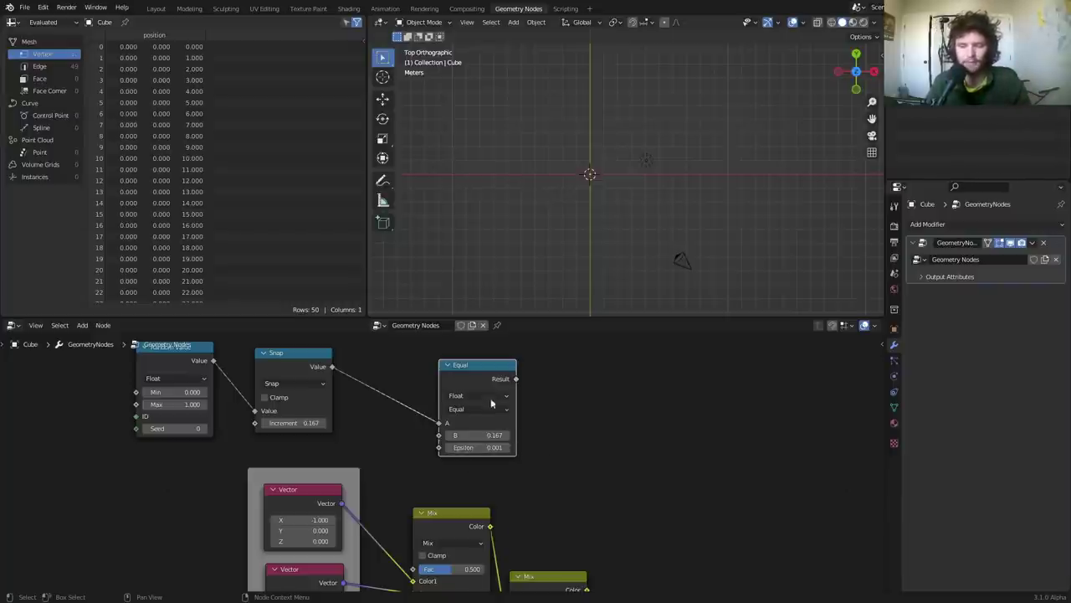
{"action": "left_click_drag", "start_coordinate": [482, 381], "coordinate": [469, 396]}
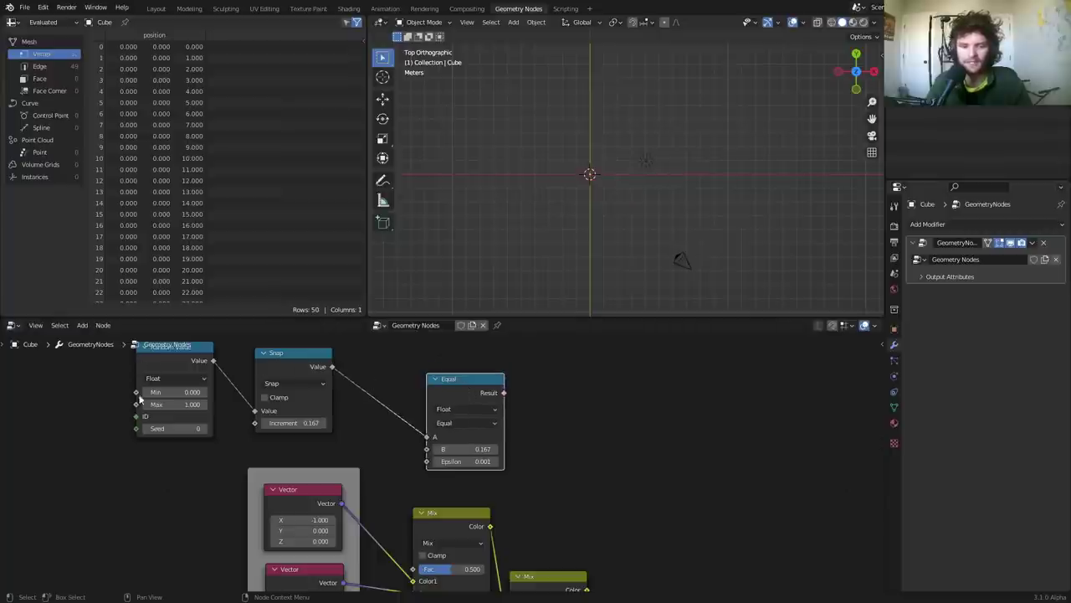
Frame the Random Value and Snap nodes together and connect the Equal result to the first Mix node's Fac
{"action": "left_click_drag", "start_coordinate": [138, 406], "coordinate": [311, 385]}
{"action": "key", "text": "ctrl+j"}
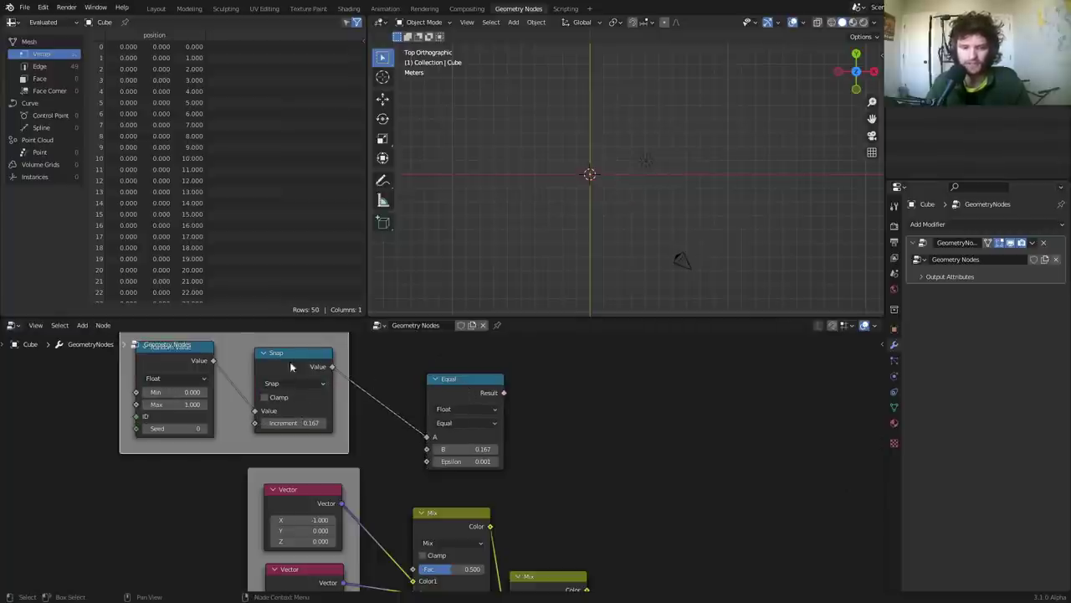
{"action": "middle_click_drag", "start_coordinate": [486, 416], "coordinate": [470, 389]}
{"action": "left_click_drag", "start_coordinate": [483, 363], "coordinate": [396, 541]}
Duplicate the Equal node with B set to 2/6, linking it between the Snap value and the second Mix's Fac
{"action": "key", "text": "shift+d"}
{"action": "left_click", "coordinate": [594, 415]}
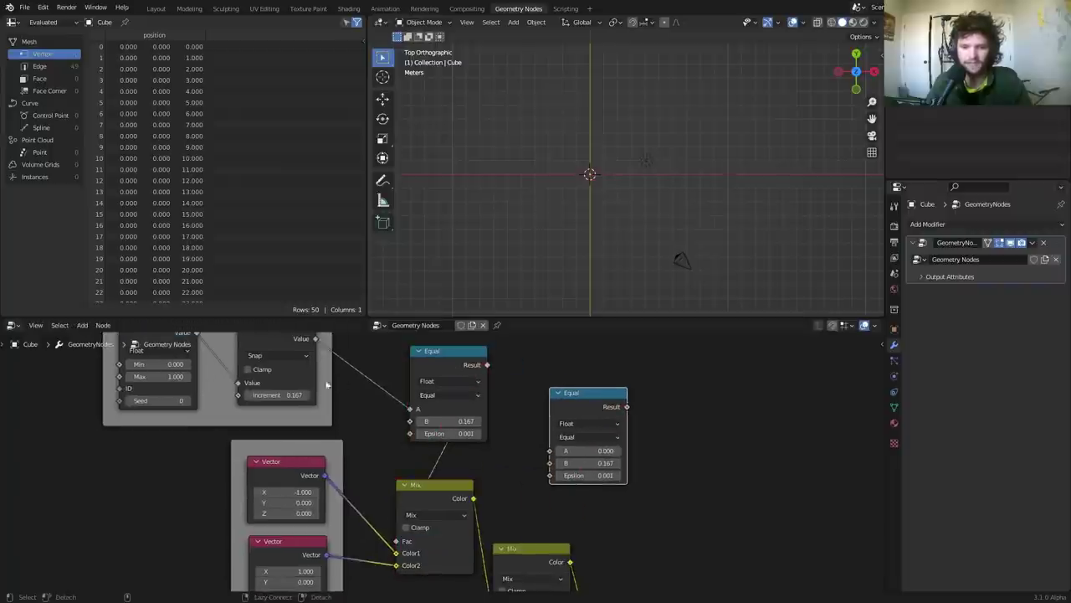
{"action": "right_click_drag", "start_coordinate": [270, 368], "coordinate": [529, 559], "text": "alt"}
{"action": "left_click", "coordinate": [601, 464]}
{"action": "type", "text": "2/6"}
{"action": "key", "text": "Return"}
Duplicate the second Equal node above the third Mix and connect the Snap value to the copy's A input
{"action": "middle_click_drag", "start_coordinate": [562, 519], "coordinate": [433, 426]}
{"action": "scroll", "coordinate": [434, 425], "scroll_direction": "down", "scroll_amount": 2}
{"action": "key", "text": "shift+d"}
{"action": "left_click", "coordinate": [550, 403]}
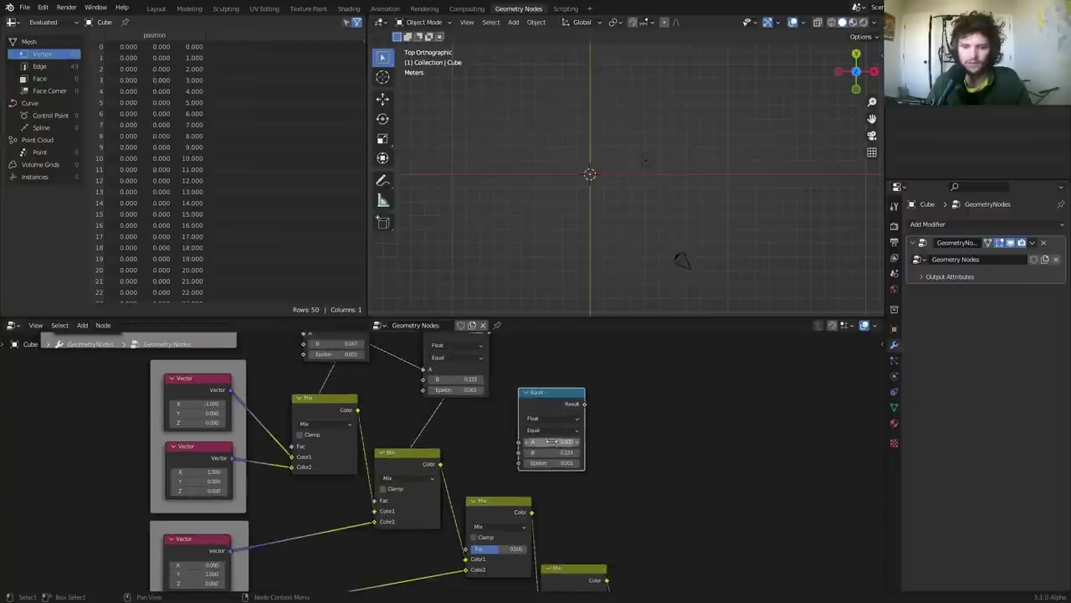
{"action": "scroll", "coordinate": [451, 415], "scroll_direction": "down", "scroll_amount": 1}
{"action": "middle_click_drag", "start_coordinate": [362, 385], "coordinate": [368, 427]}
{"action": "right_click_drag", "start_coordinate": [266, 366], "coordinate": [563, 493], "text": "alt"}
{"action": "scroll", "coordinate": [443, 461], "scroll_direction": "down", "scroll_amount": 4}
Set the third Equal node's B to 3/6 and connect its result to the third Mix's Fac
{"action": "scroll", "coordinate": [518, 477], "scroll_direction": "up", "scroll_amount": 12}
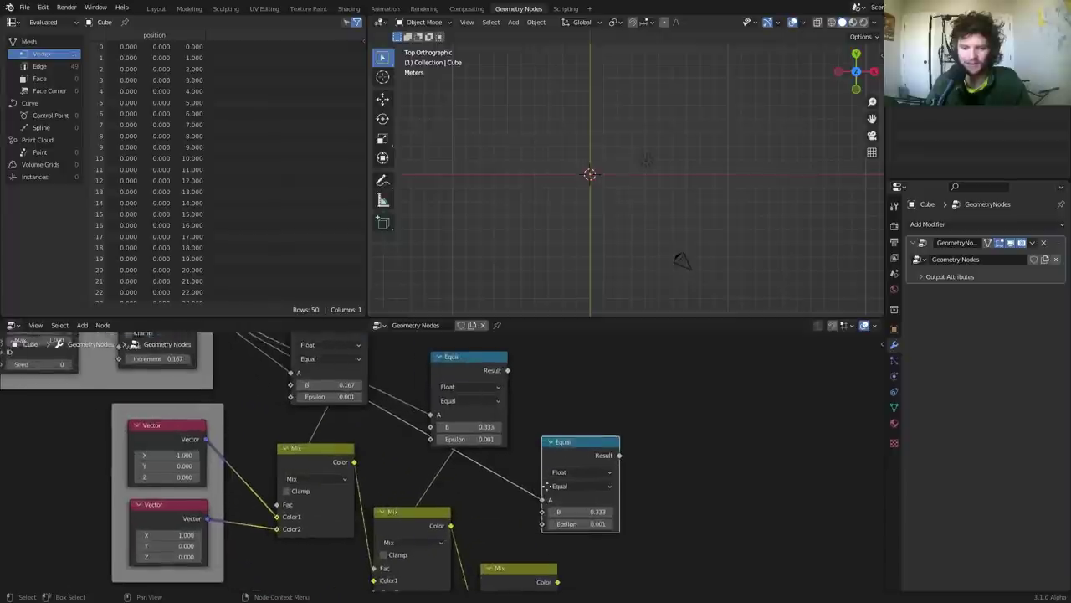
{"action": "middle_click_drag", "start_coordinate": [524, 474], "coordinate": [441, 441]}
{"action": "left_click", "coordinate": [491, 473]}
{"action": "type", "text": "3/6"}
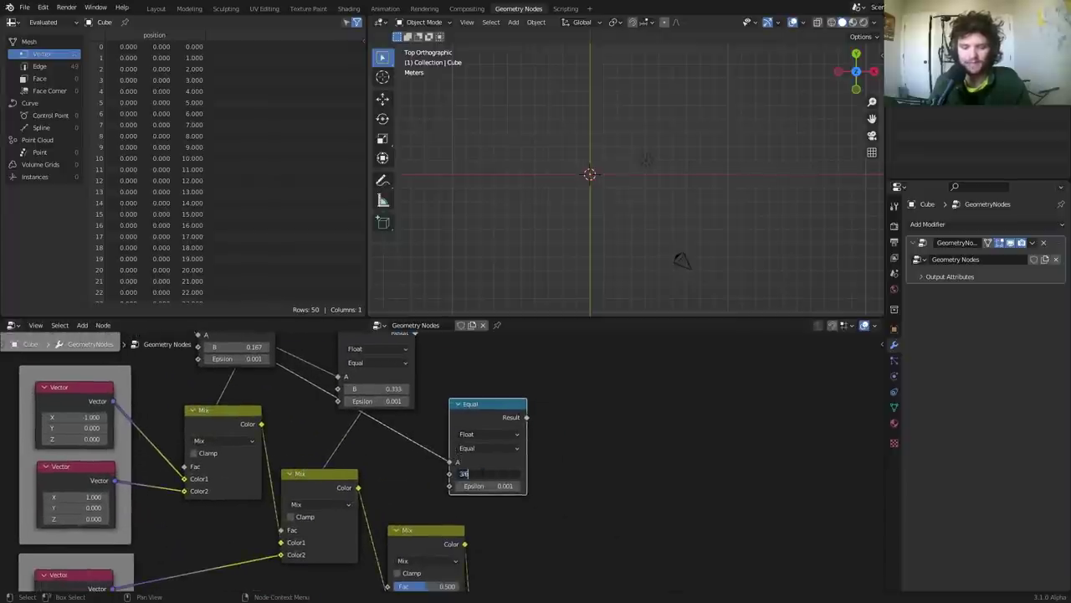
{"action": "key", "text": "Return"}
{"action": "left_click", "coordinate": [488, 459]}
{"action": "scroll", "coordinate": [485, 457], "scroll_direction": "down", "scroll_amount": 3}
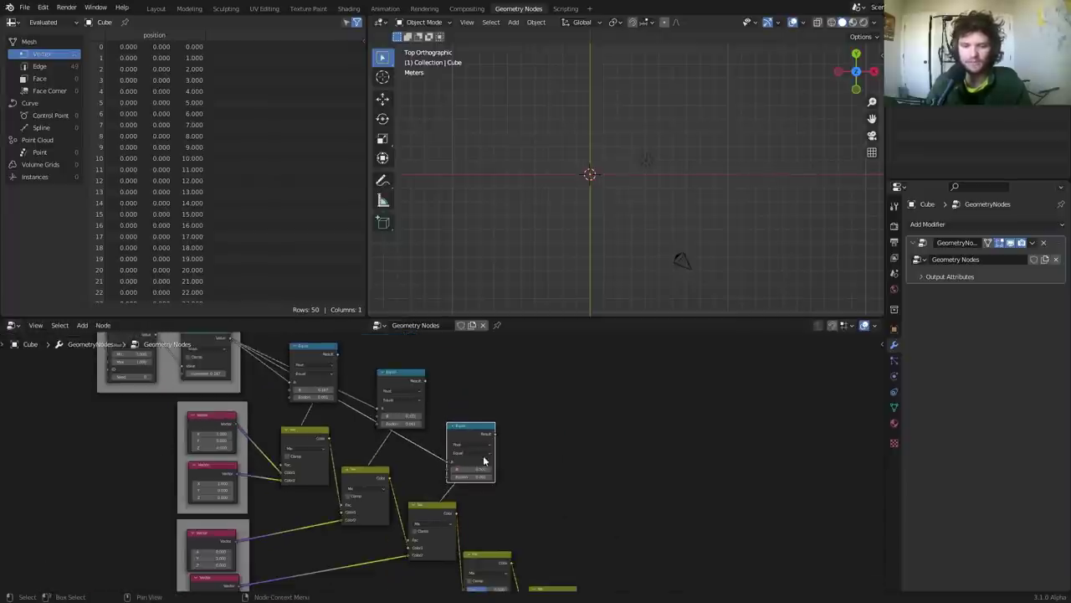
Duplicate the third Equal node above the fourth Mix and connect the Snap value to the copy's A input
{"action": "middle_click_drag", "start_coordinate": [484, 456], "coordinate": [459, 431]}
{"action": "key", "text": "shift+d"}
{"action": "left_click", "coordinate": [536, 459]}
{"action": "scroll", "coordinate": [365, 393], "scroll_direction": "down", "scroll_amount": 1}
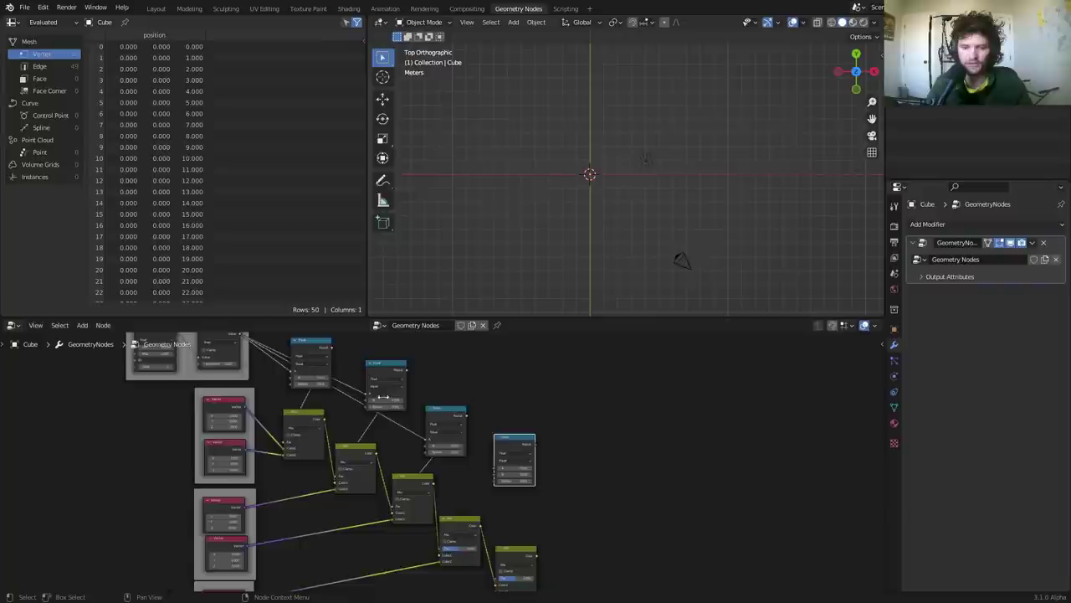
{"action": "middle_click_drag", "start_coordinate": [366, 393], "coordinate": [390, 424]}
{"action": "scroll", "coordinate": [442, 462], "scroll_direction": "up", "scroll_amount": 2}
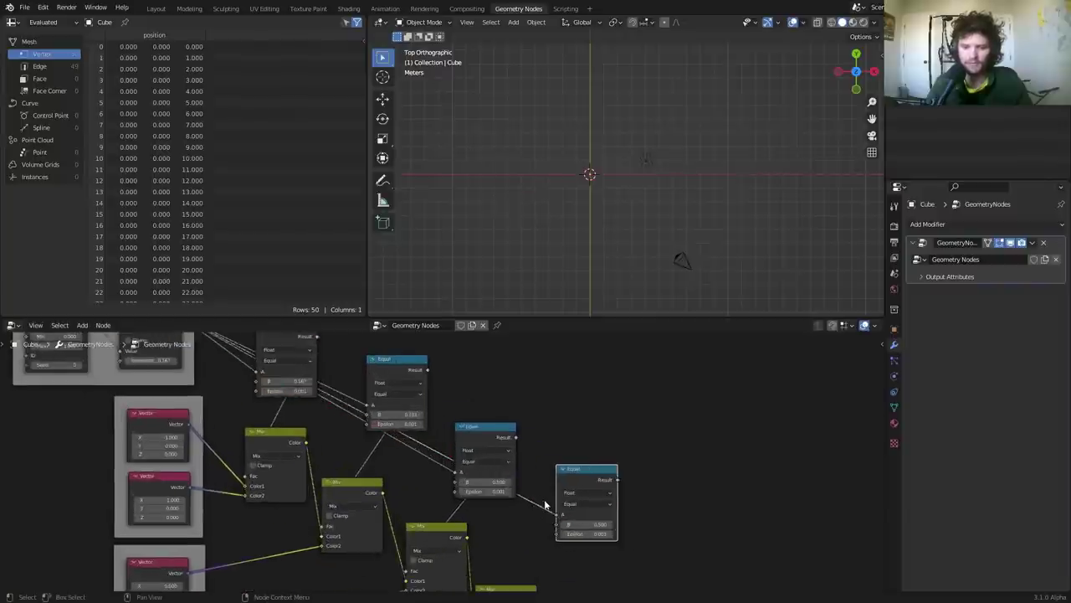
{"action": "scroll", "coordinate": [551, 507], "scroll_direction": "up", "scroll_amount": 1}
Set the fourth Equal node's B to 4/6 and connect its result to the fourth Mix's Fac
{"action": "middle_click_drag", "start_coordinate": [552, 507], "coordinate": [469, 466]}
{"action": "scroll", "coordinate": [471, 467], "scroll_direction": "up", "scroll_amount": 2}
{"action": "left_click", "coordinate": [539, 491]}
{"action": "type", "text": "4/6"}
{"action": "key", "text": "Return"}
{"action": "right_click_drag", "start_coordinate": [538, 500], "coordinate": [414, 575], "text": "alt"}
{"action": "scroll", "coordinate": [432, 548], "scroll_direction": "down", "scroll_amount": 3}
Duplicate the fourth Equal node above the fifth Mix and connect the Snap value to the copy's A input
{"action": "middle_click_drag", "start_coordinate": [453, 550], "coordinate": [431, 521]}
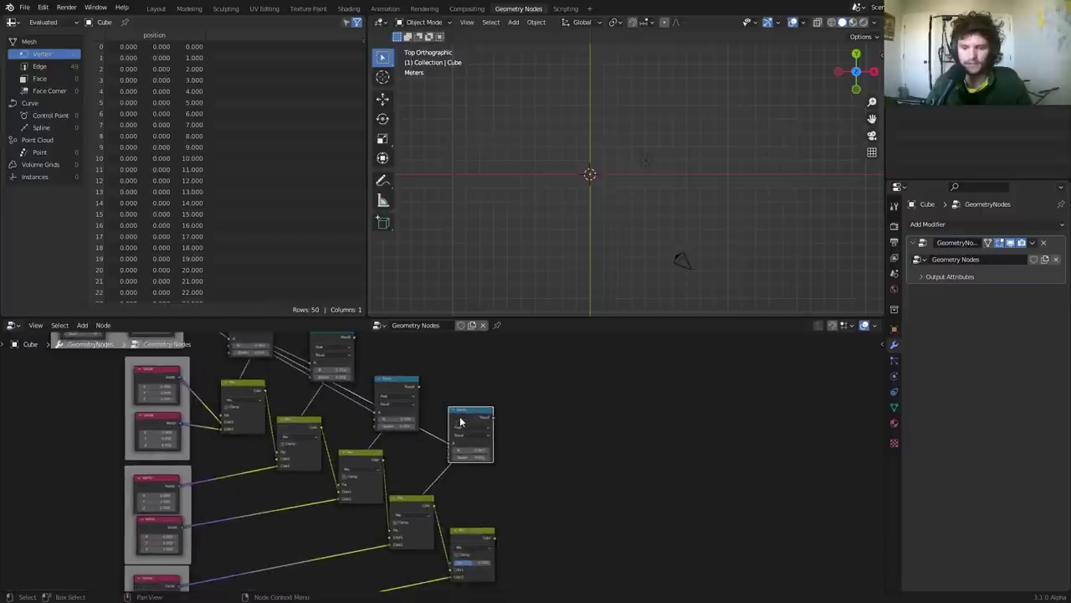
{"action": "key", "text": "shift+d"}
{"action": "left_click", "coordinate": [529, 456]}
{"action": "scroll", "coordinate": [213, 365], "scroll_direction": "down", "scroll_amount": 1}
{"action": "middle_click_drag", "start_coordinate": [213, 365], "coordinate": [255, 421]}
{"action": "right_click_drag", "start_coordinate": [201, 377], "coordinate": [546, 519], "text": "alt"}
{"action": "scroll", "coordinate": [517, 505], "scroll_direction": "up", "scroll_amount": 2}
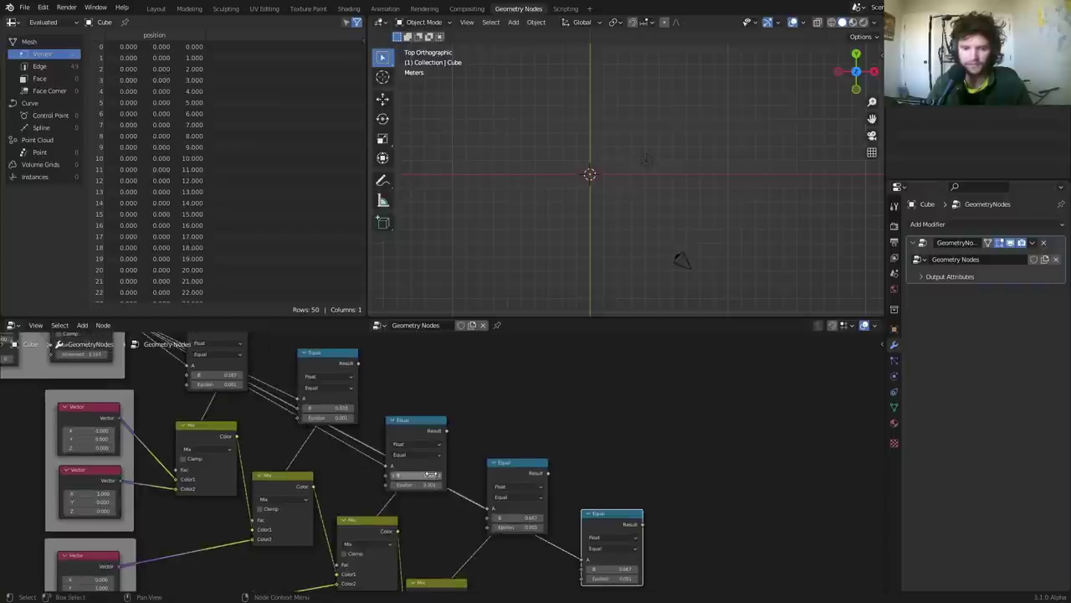
Set the fifth Equal node's B to 5/6 and connect its result to the fifth Mix's Fac
{"action": "middle_click_drag", "start_coordinate": [517, 519], "coordinate": [447, 409]}
{"action": "left_click", "coordinate": [529, 457]}
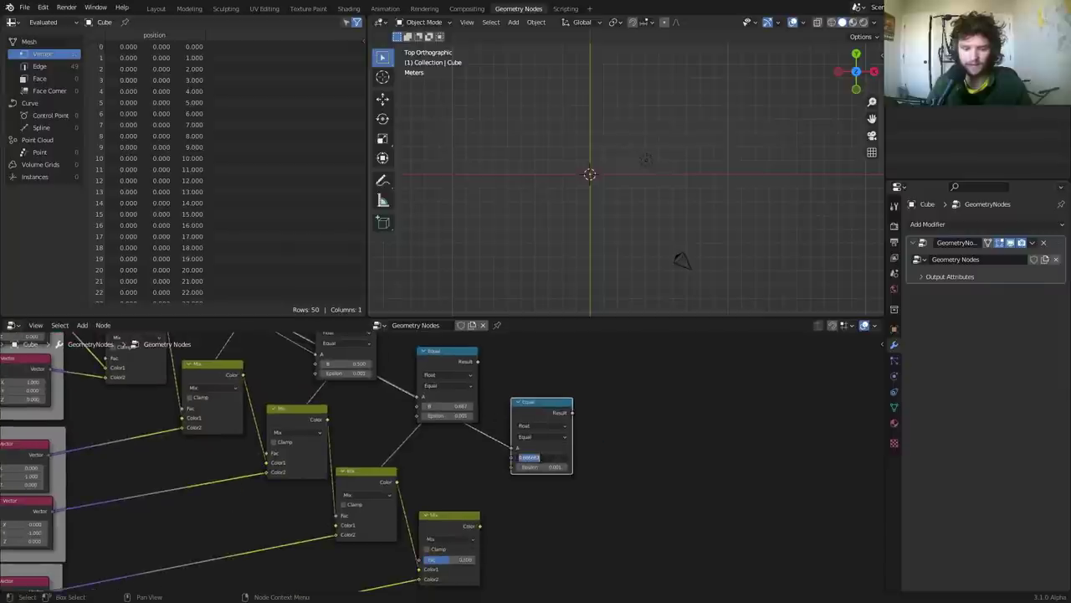
{"action": "type", "text": "5/6"}
{"action": "key", "text": "Return"}
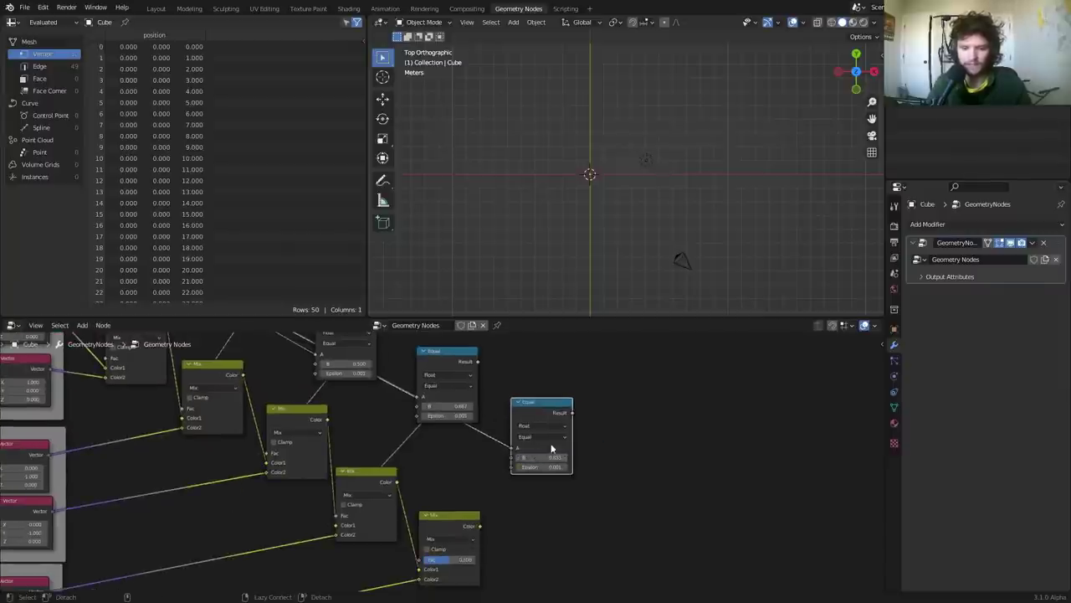
{"action": "right_click_drag", "start_coordinate": [555, 445], "coordinate": [452, 505], "text": "alt"}
Move the last Mix node clear of the rest of the Mix and Equal chain
{"action": "middle_click_drag", "start_coordinate": [413, 500], "coordinate": [478, 365]}
{"action": "scroll", "coordinate": [469, 452], "scroll_direction": "down", "scroll_amount": 5}
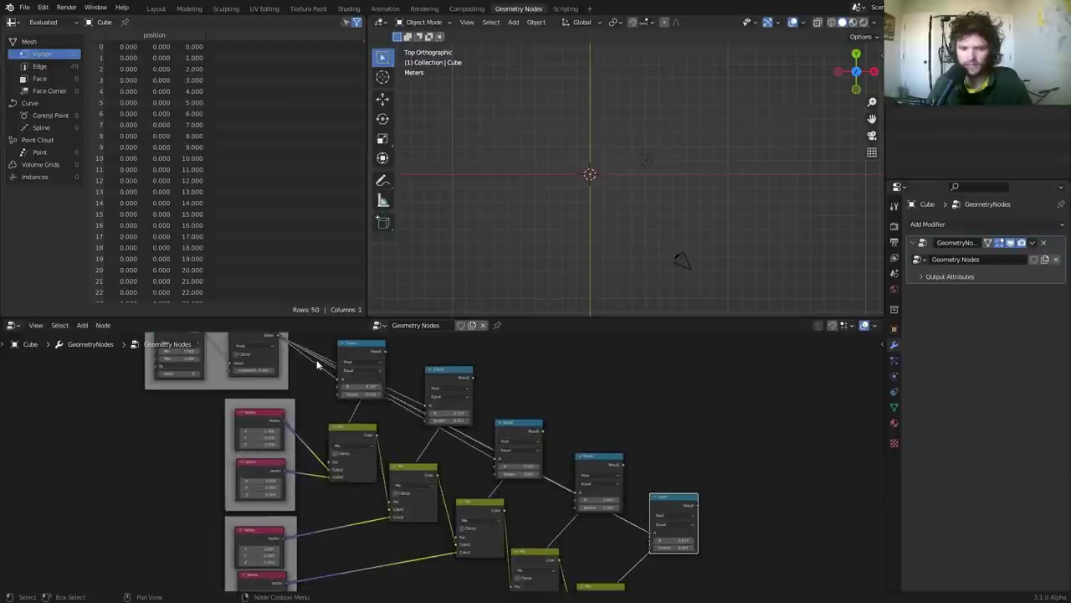
{"action": "middle_click_drag", "start_coordinate": [259, 385], "coordinate": [280, 326]}
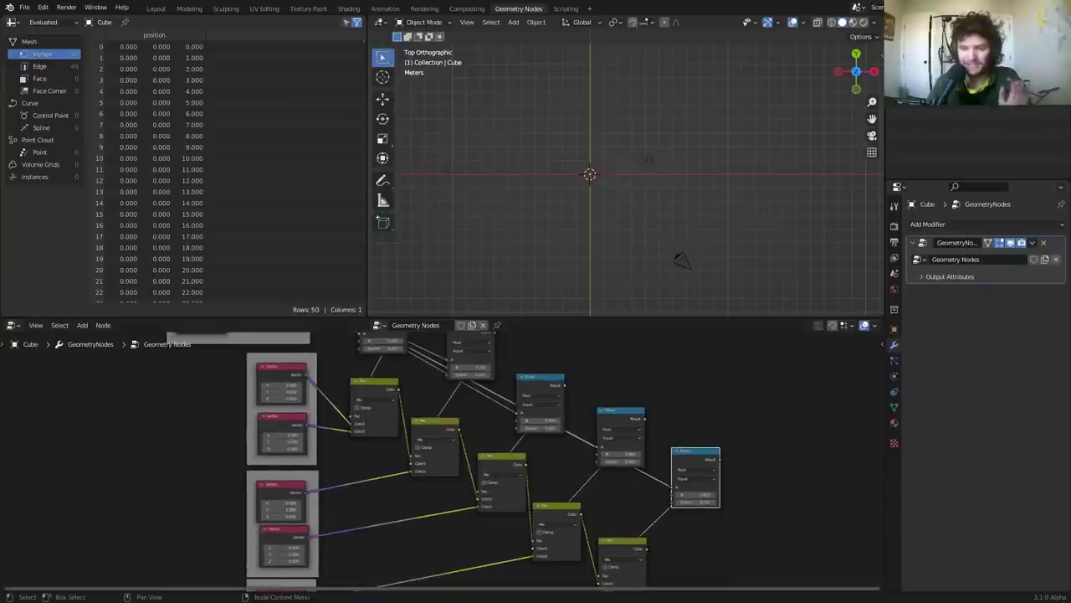
{"action": "key", "text": "Home"}
{"action": "left_click_drag", "start_coordinate": [538, 514], "coordinate": [673, 518]}
{"action": "left_click_drag", "start_coordinate": [724, 569], "coordinate": [654, 488]}
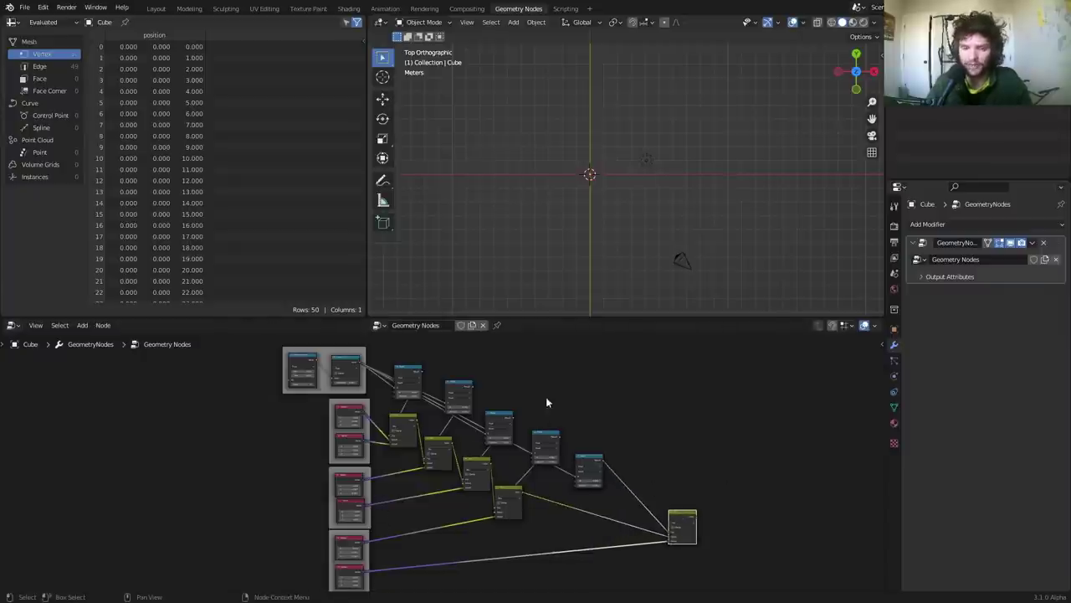
Save the Blender file to the desktop as availableonpatreon.blend
{"action": "middle_click_drag", "start_coordinate": [548, 376], "coordinate": [508, 483]}
{"action": "key", "text": "ctrl+s"}
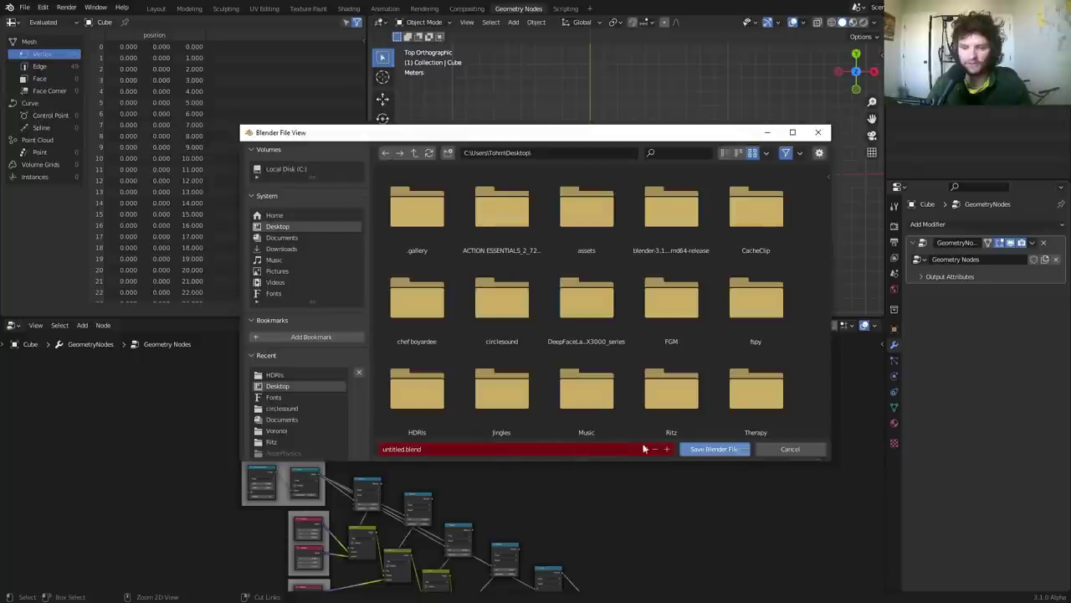
{"action": "double_click", "coordinate": [393, 448]}
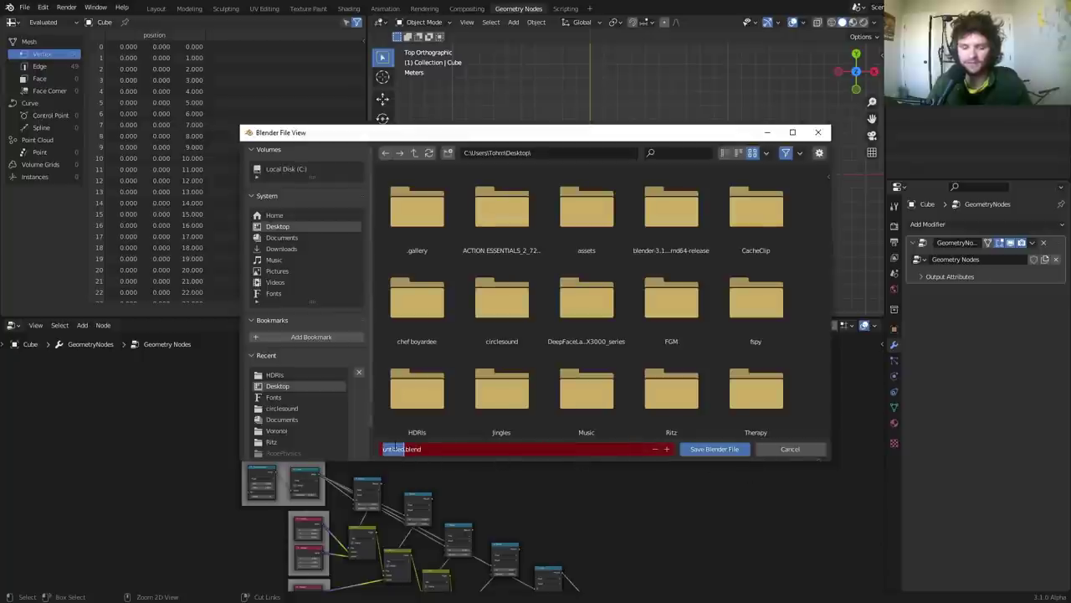
{"action": "type", "text": "avaia"}
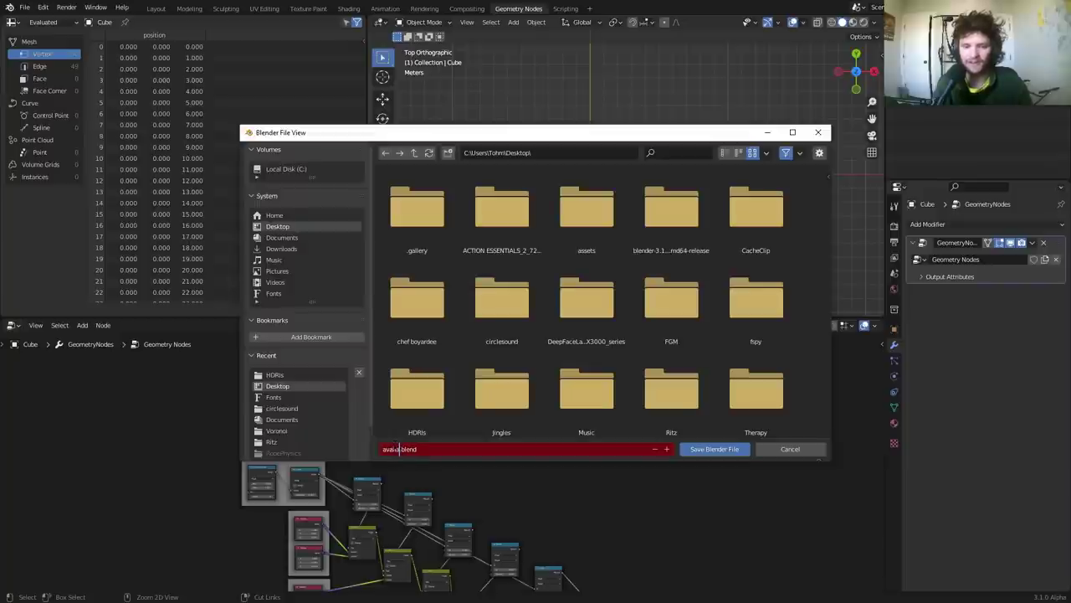
{"action": "type", "text": "ableonpat"}
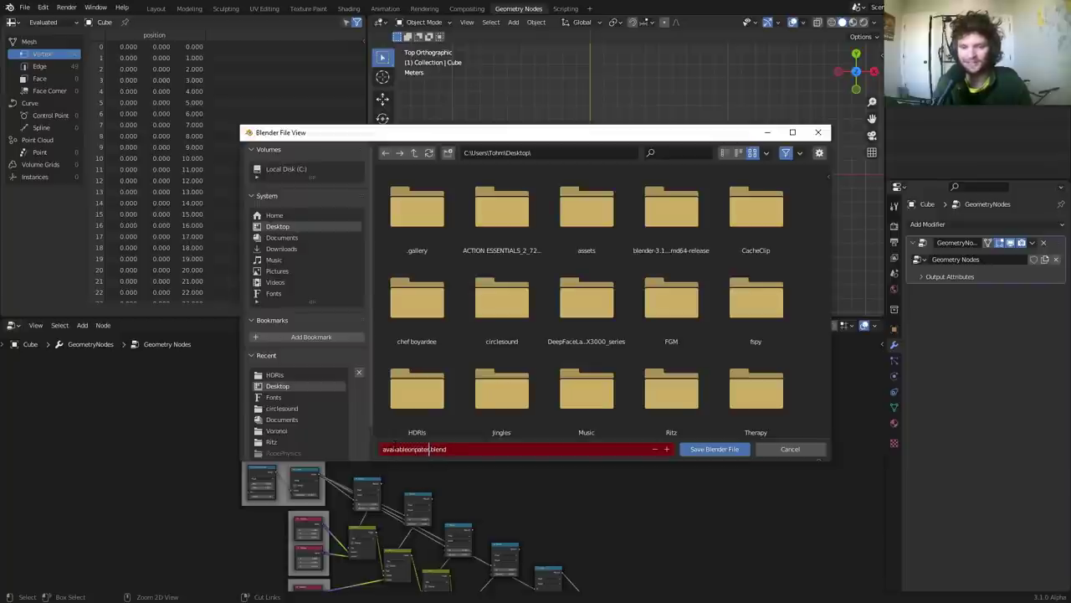
{"action": "type", "text": "reon"}
{"action": "key", "text": "Return"}
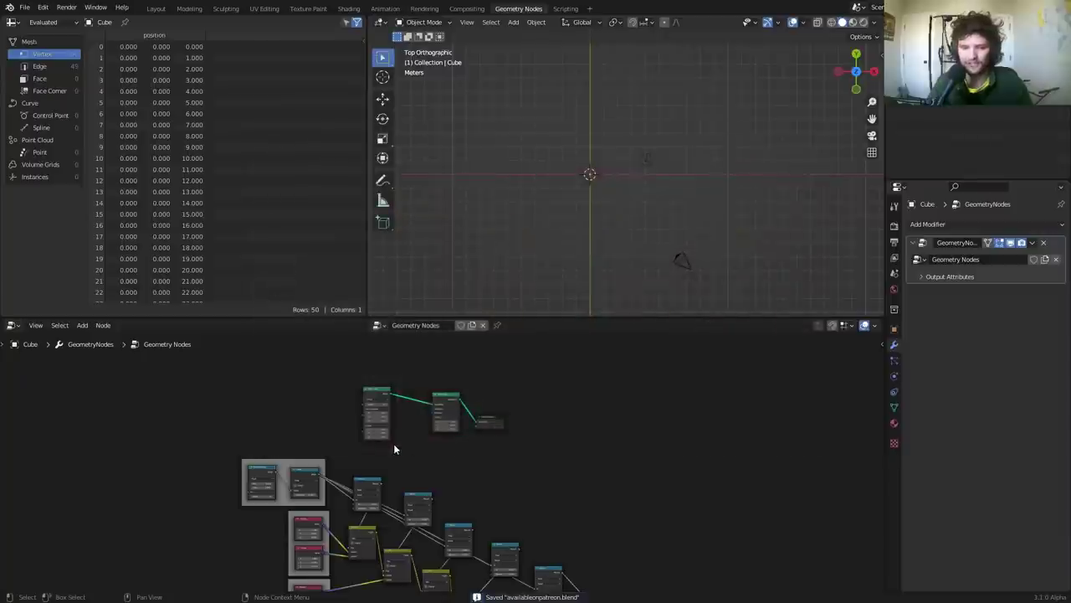
Move the Mesh Line, Set Position and Group Output nodes together beyond the end of the Mix and Equal chain
{"action": "left_click_drag", "start_coordinate": [323, 433], "coordinate": [545, 384]}
{"action": "key", "text": "g"}
{"action": "left_click", "coordinate": [776, 459]}
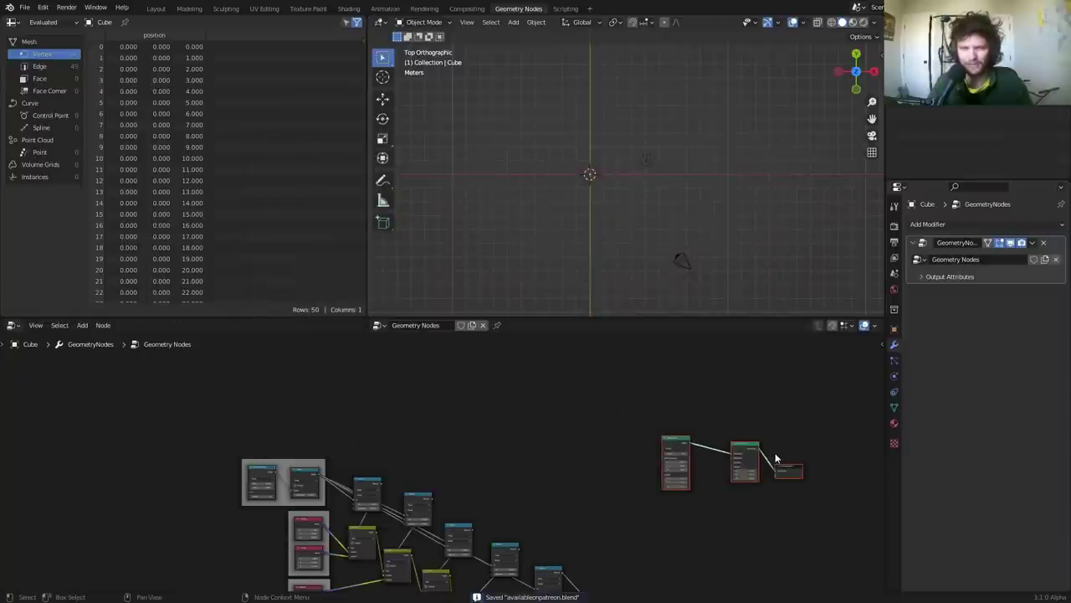
Move the last Mix node back closer to the fifth Equal node
{"action": "middle_click_drag", "start_coordinate": [726, 513], "coordinate": [495, 367]}
{"action": "scroll", "coordinate": [572, 424], "scroll_direction": "up", "scroll_amount": 2}
{"action": "left_click_drag", "start_coordinate": [419, 498], "coordinate": [476, 540]}
{"action": "key", "text": "g"}
{"action": "left_click", "coordinate": [440, 453]}
Connect the last Mix's Color output to Set Position's Position input and inspect the resulting line from several angles
{"action": "middle_click_drag", "start_coordinate": [499, 395], "coordinate": [439, 500]}
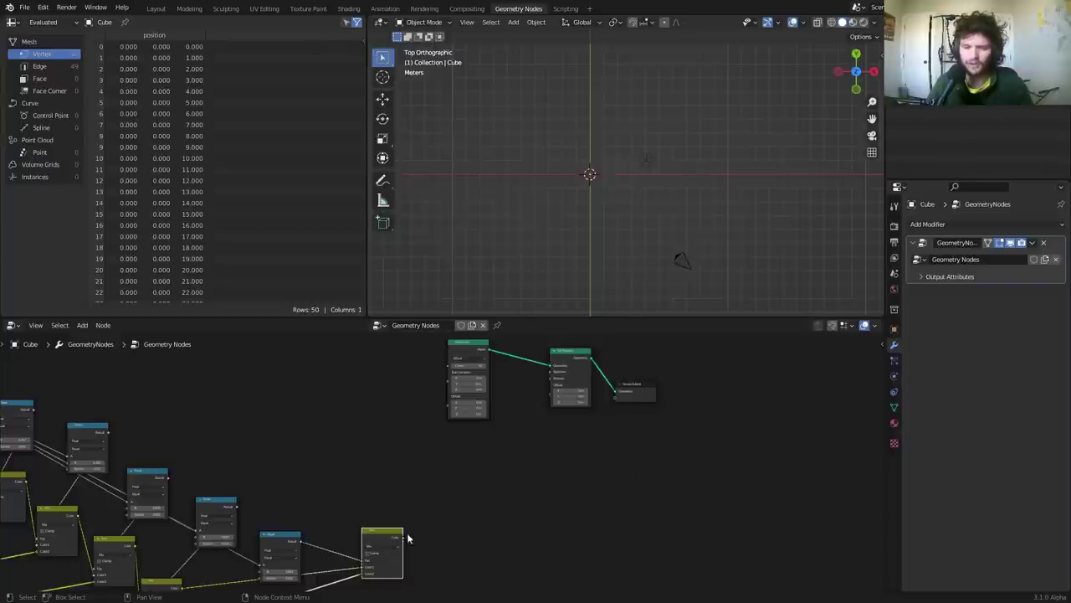
{"action": "left_click_drag", "start_coordinate": [402, 544], "coordinate": [552, 381]}
{"action": "scroll", "coordinate": [570, 179], "scroll_direction": "up", "scroll_amount": 4}
{"action": "scroll", "coordinate": [570, 175], "scroll_direction": "up", "scroll_amount": 5}
{"action": "middle_click_drag", "start_coordinate": [478, 170], "coordinate": [648, 203], "text": "shift"}
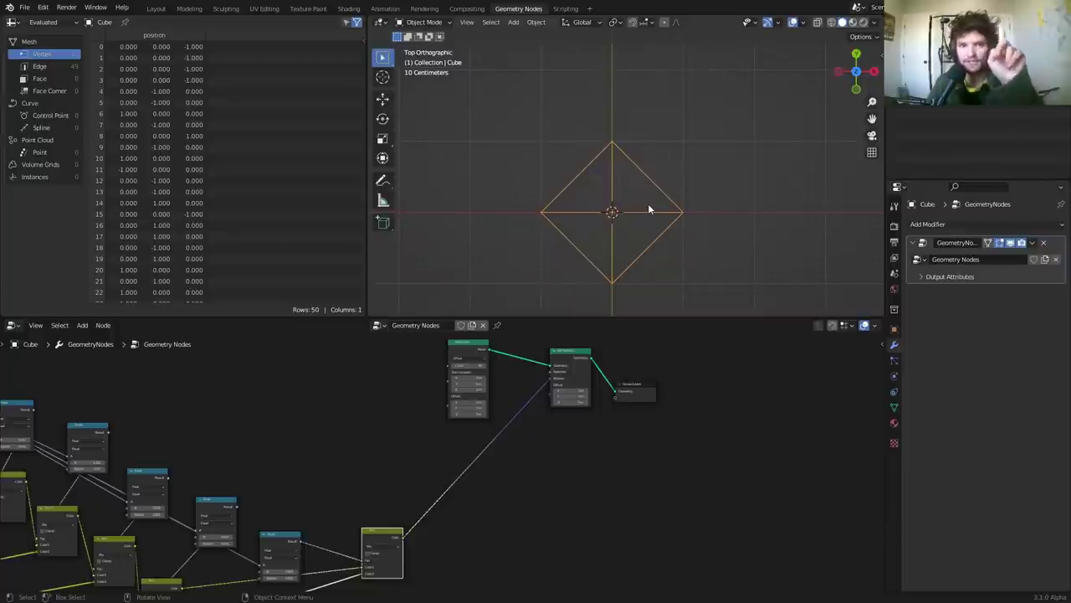
{"action": "mouse_move", "coordinate": [648, 161]}
{"action": "middle_mouse_down"}
{"action": "mouse_move", "coordinate": [691, 122]}
{"action": "mouse_move", "coordinate": [649, 212]}
{"action": "mouse_move", "coordinate": [696, 156]}
{"action": "mouse_move", "coordinate": [655, 171]}
{"action": "middle_mouse_up"}
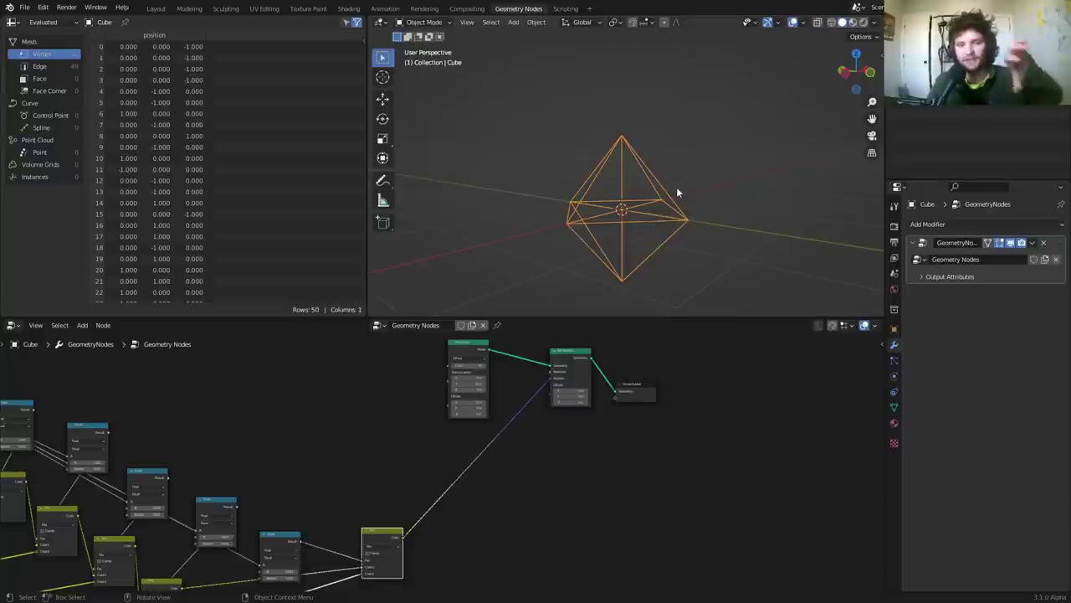
{"action": "left_click", "coordinate": [855, 53]}
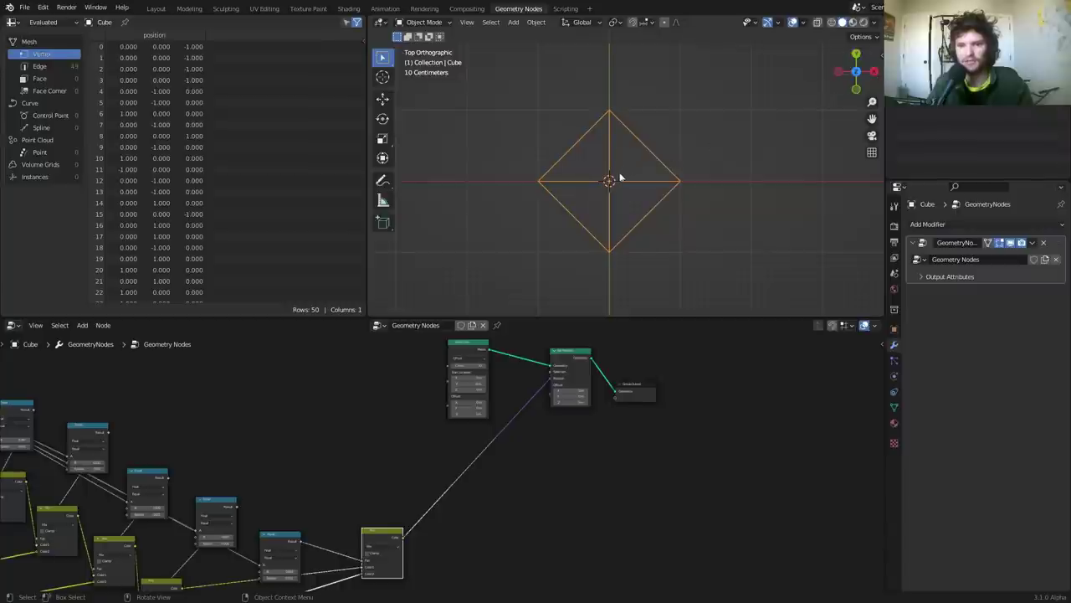
{"action": "mouse_move", "coordinate": [611, 181]}
{"action": "left_mouse_down"}
{"action": "mouse_move", "coordinate": [613, 102]}
{"action": "mouse_move", "coordinate": [696, 108]}
{"action": "mouse_move", "coordinate": [690, 59]}
{"action": "mouse_move", "coordinate": [695, 106]}
{"action": "mouse_move", "coordinate": [593, 103]}
{"action": "mouse_move", "coordinate": [611, 125]}
{"action": "mouse_move", "coordinate": [613, 161]}
{"action": "left_mouse_up"}
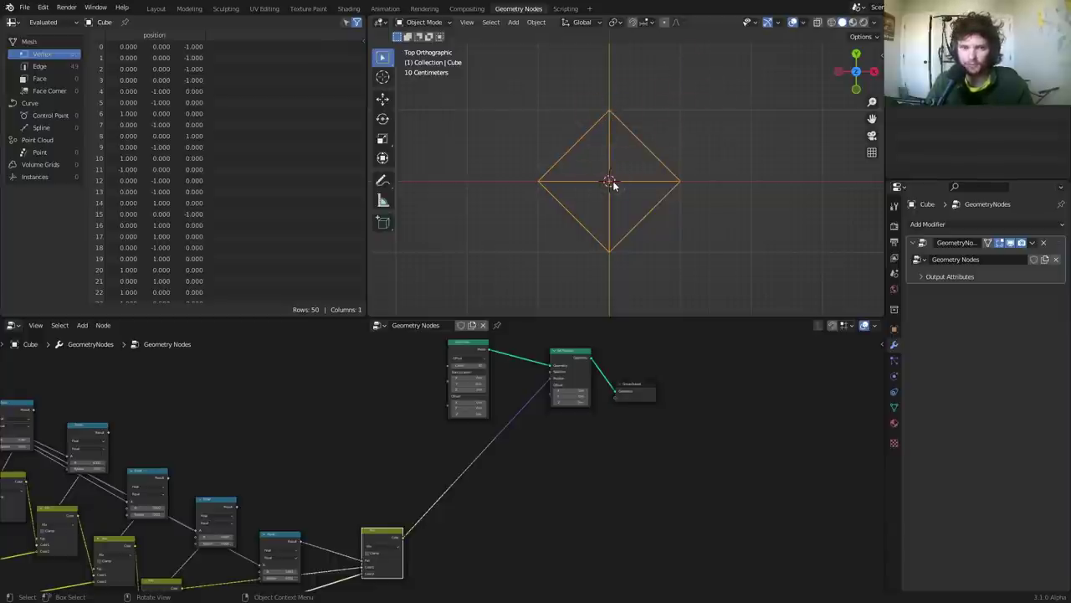
Add an Accumulate Field node beside the last Mix node
{"action": "middle_click_drag", "start_coordinate": [446, 455], "coordinate": [411, 411]}
{"action": "scroll", "coordinate": [475, 360], "scroll_direction": "up", "scroll_amount": 5}
{"action": "key", "text": "shift+a"}
{"action": "type", "text": "acc"}
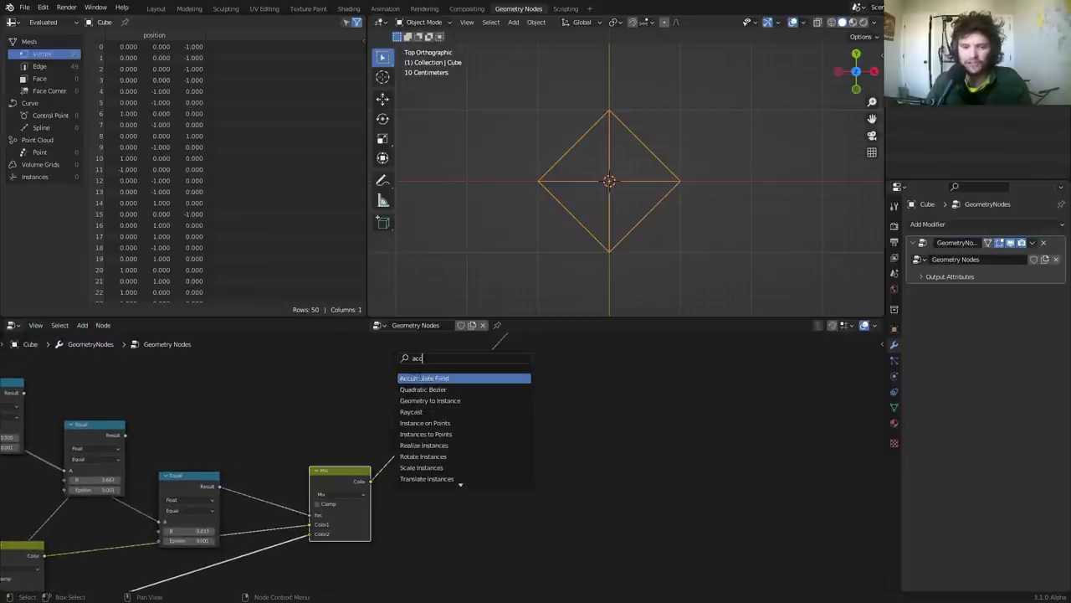
{"action": "left_click", "coordinate": [416, 379]}
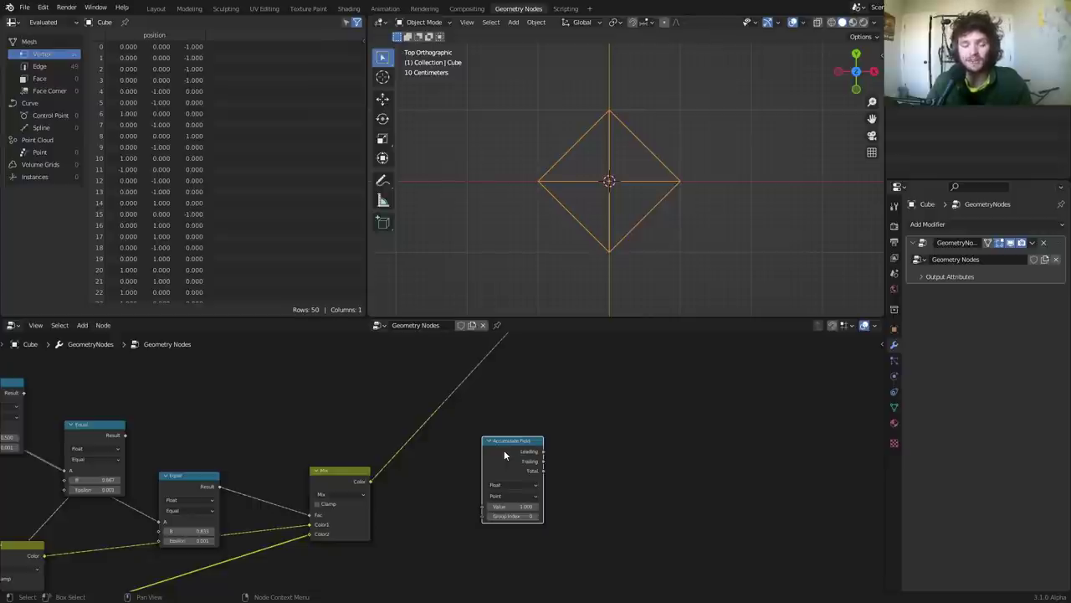
{"action": "left_click_drag", "start_coordinate": [504, 455], "coordinate": [480, 460]}
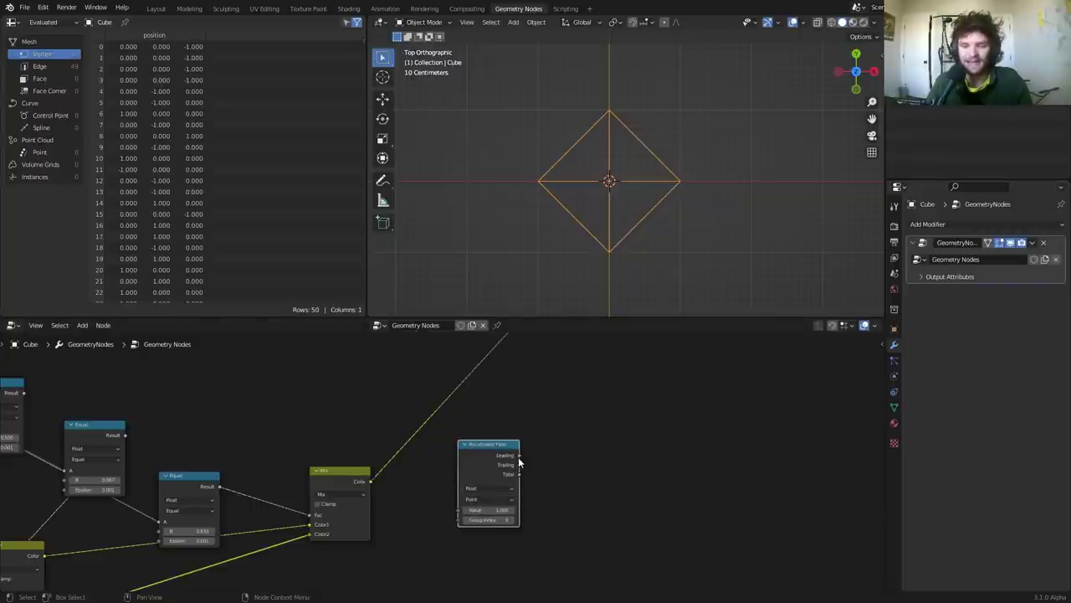
{"action": "left_click_drag", "start_coordinate": [518, 456], "coordinate": [627, 437]}
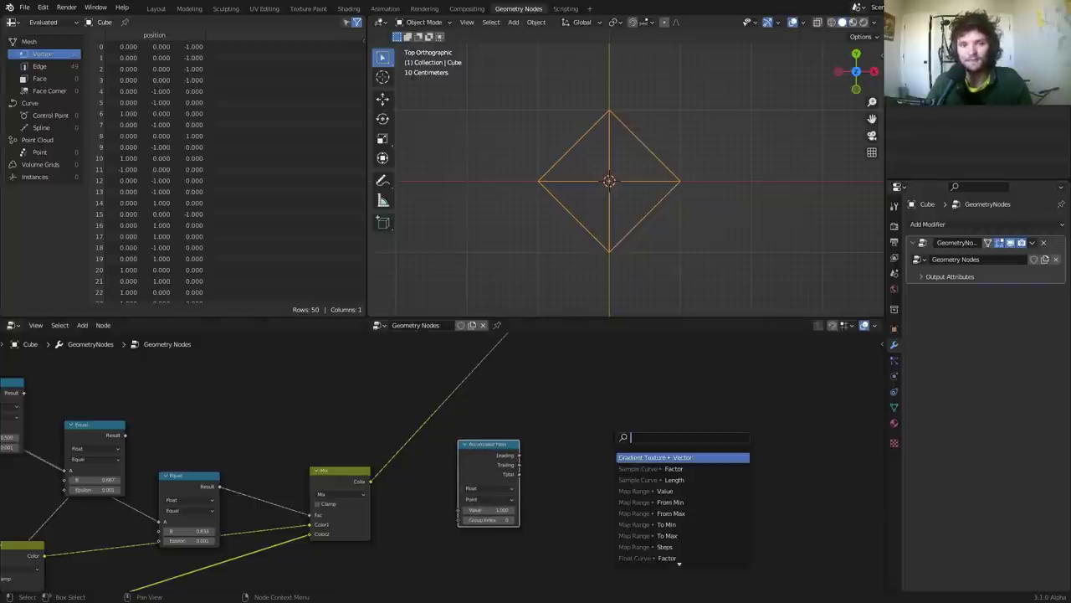
{"action": "key", "text": "Escape"}
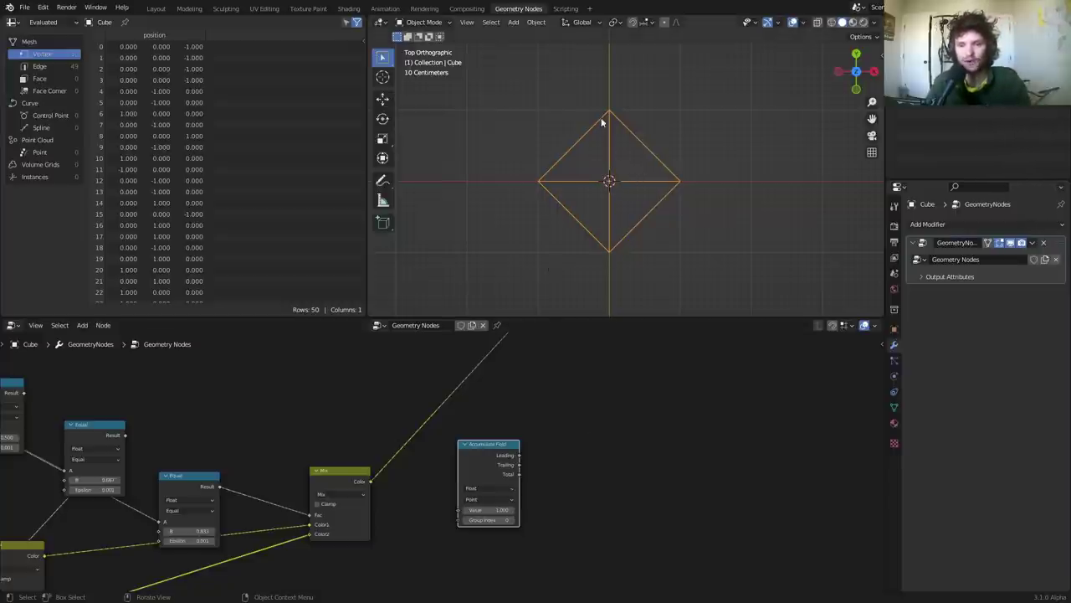
{"action": "scroll", "coordinate": [204, 457], "scroll_direction": "down", "scroll_amount": 8}
{"action": "middle_click_drag", "start_coordinate": [204, 457], "coordinate": [466, 373]}
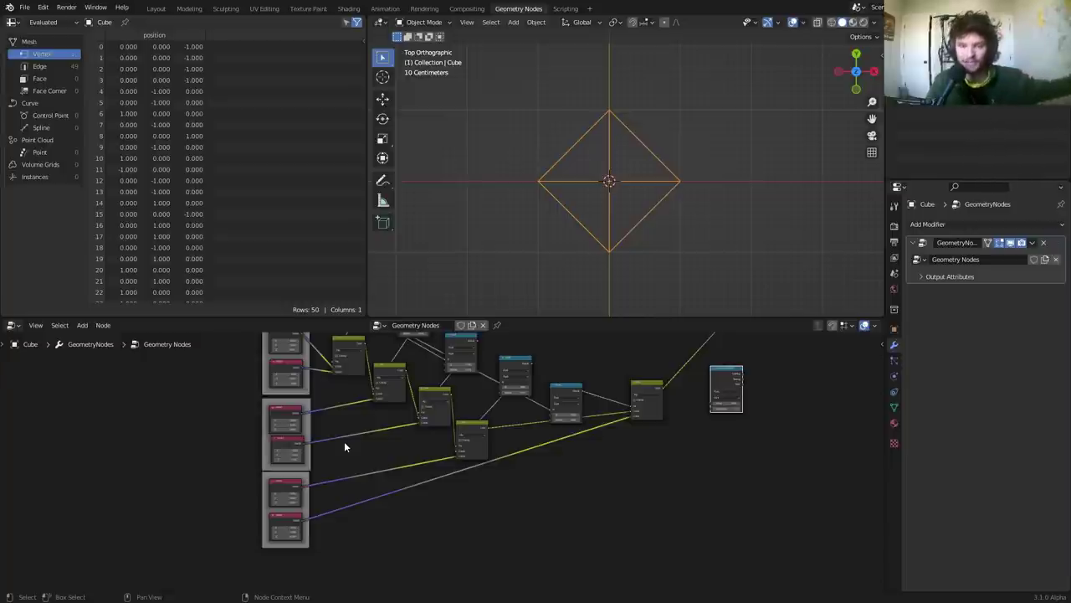
{"action": "middle_click_drag", "start_coordinate": [664, 414], "coordinate": [406, 459]}
{"action": "scroll", "coordinate": [432, 455], "scroll_direction": "up", "scroll_amount": 1}
{"action": "scroll", "coordinate": [433, 459], "scroll_direction": "up", "scroll_amount": 2}
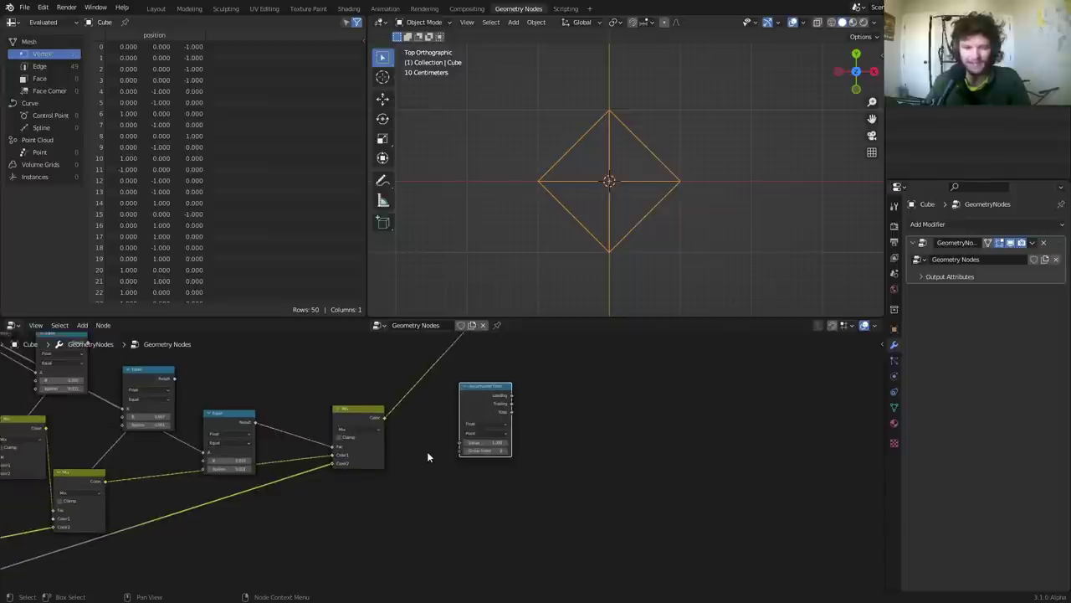
{"action": "scroll", "coordinate": [427, 457], "scroll_direction": "up", "scroll_amount": 2}
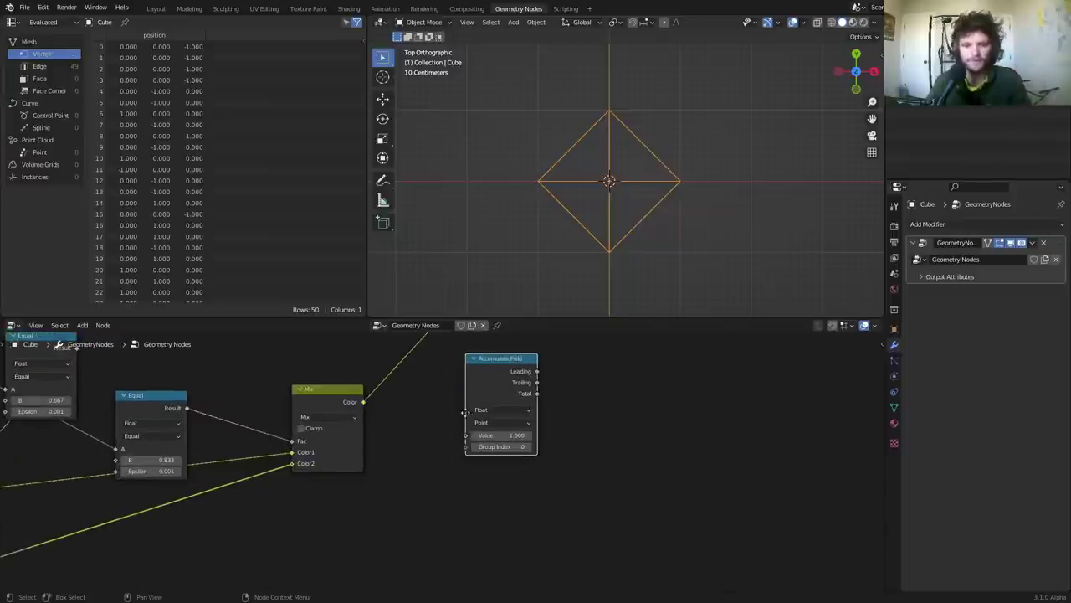
{"action": "middle_click_drag", "start_coordinate": [397, 412], "coordinate": [375, 441]}
{"action": "scroll", "coordinate": [375, 436], "scroll_direction": "up", "scroll_amount": 2}
{"action": "left_click_drag", "start_coordinate": [311, 425], "coordinate": [361, 402]}
{"action": "key", "text": "Escape"}
{"action": "scroll", "coordinate": [397, 441], "scroll_direction": "down", "scroll_amount": 2}
{"action": "scroll", "coordinate": [396, 438], "scroll_direction": "down", "scroll_amount": 3}
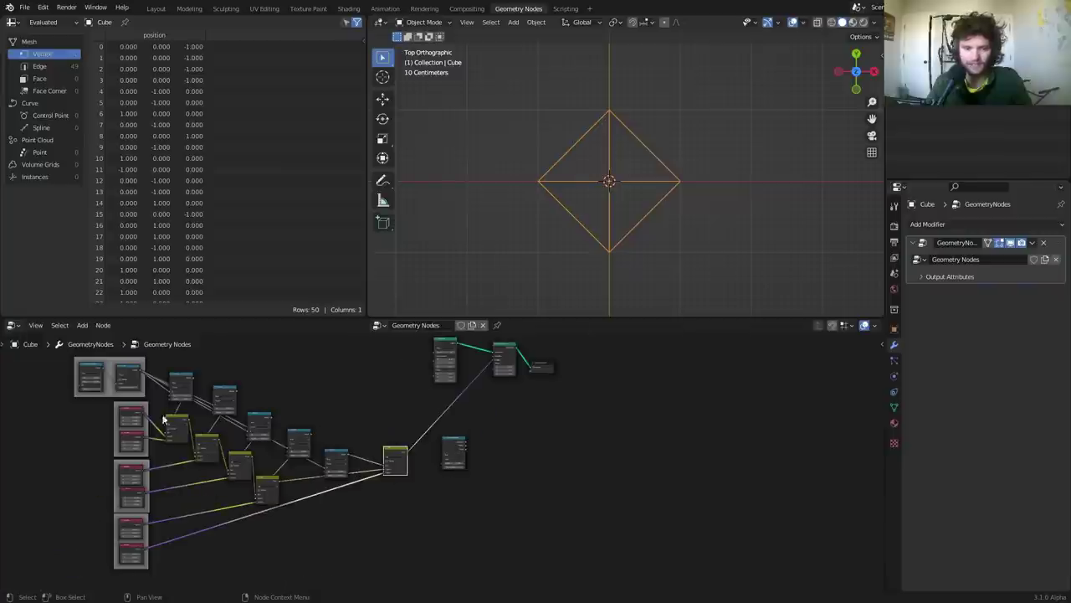
{"action": "scroll", "coordinate": [396, 438], "scroll_direction": "up", "scroll_amount": 1}
{"action": "scroll", "coordinate": [397, 439], "scroll_direction": "up", "scroll_amount": 3}
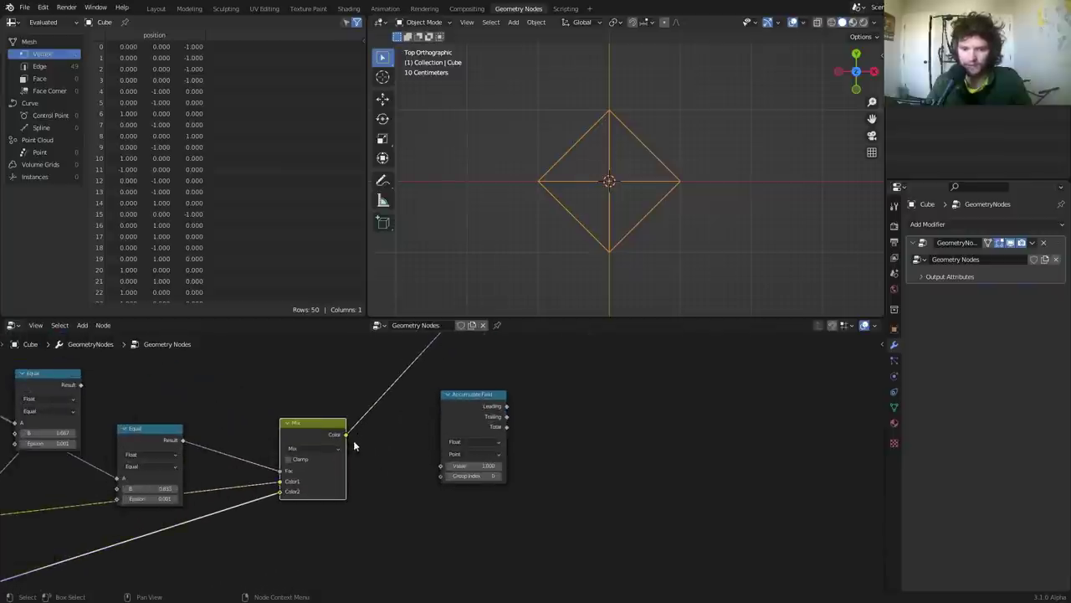
Set the Accumulate Field's data type to Vector and connect the last Mix's Color output to its Value input
{"action": "left_click", "coordinate": [458, 443]}
{"action": "left_click", "coordinate": [464, 471]}
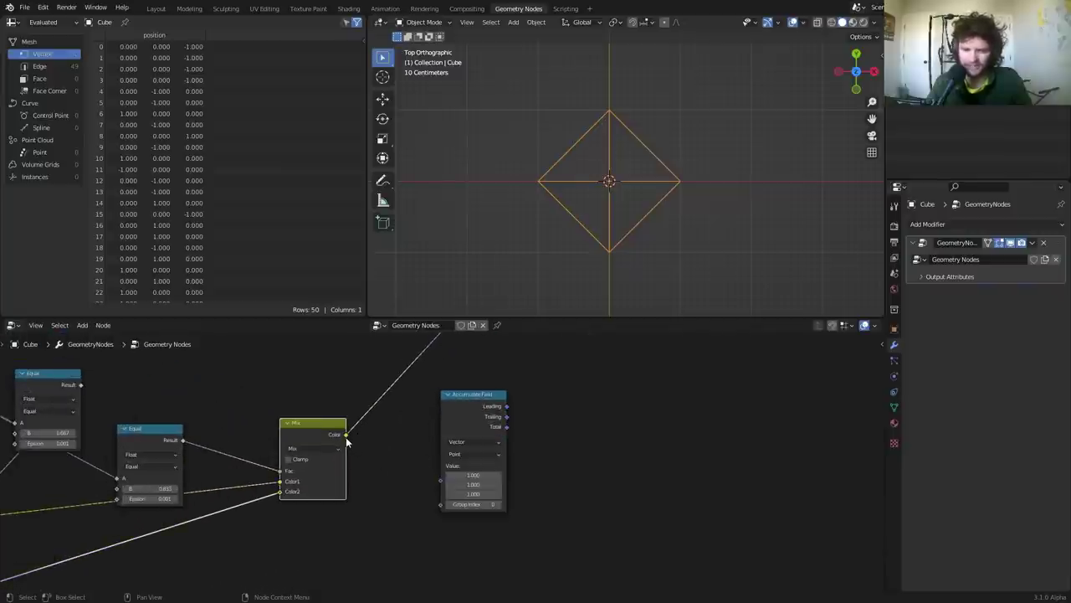
{"action": "left_click_drag", "start_coordinate": [345, 435], "coordinate": [448, 479]}
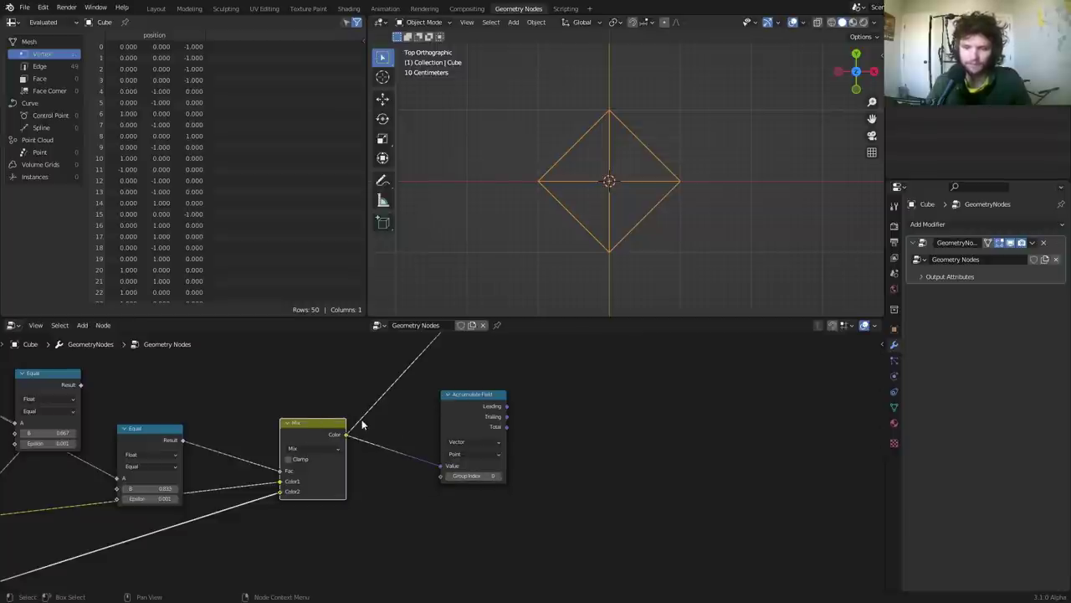
{"action": "middle_click_drag", "start_coordinate": [487, 416], "coordinate": [358, 510]}
{"action": "left_click_drag", "start_coordinate": [354, 501], "coordinate": [340, 476]}
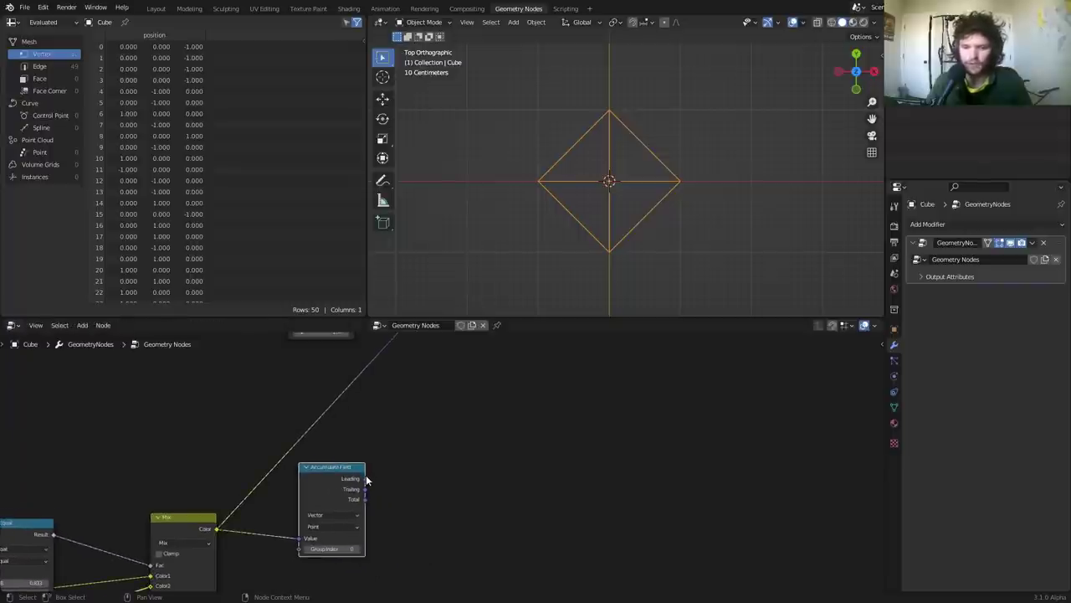
Connect the Accumulate Field's Leading output to the Set Position node's Position input
{"action": "mouse_move", "coordinate": [366, 483]}
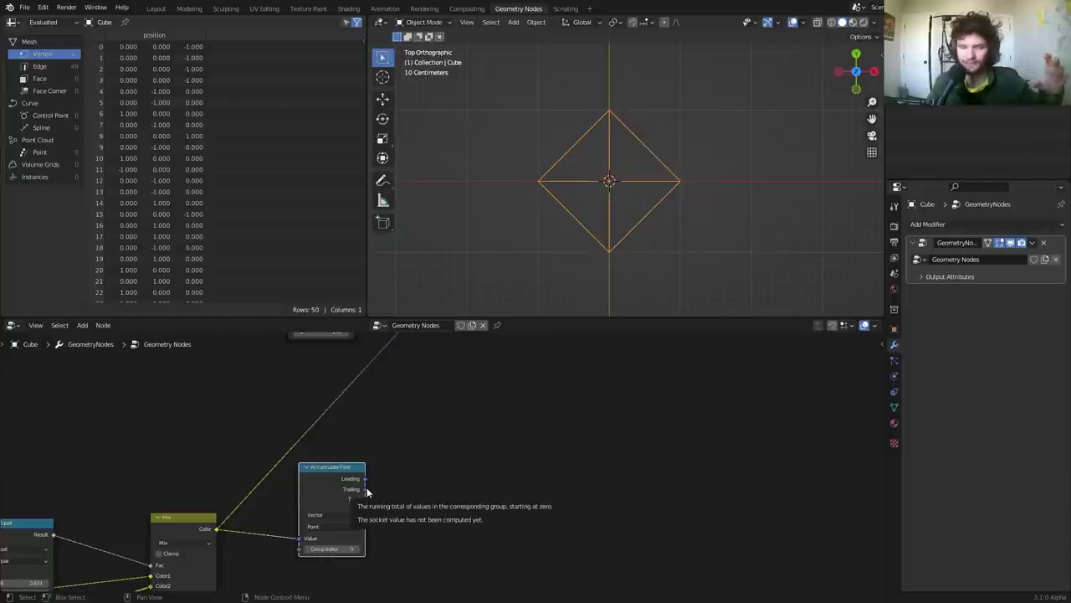
{"action": "scroll", "coordinate": [384, 496], "scroll_direction": "down", "scroll_amount": 4}
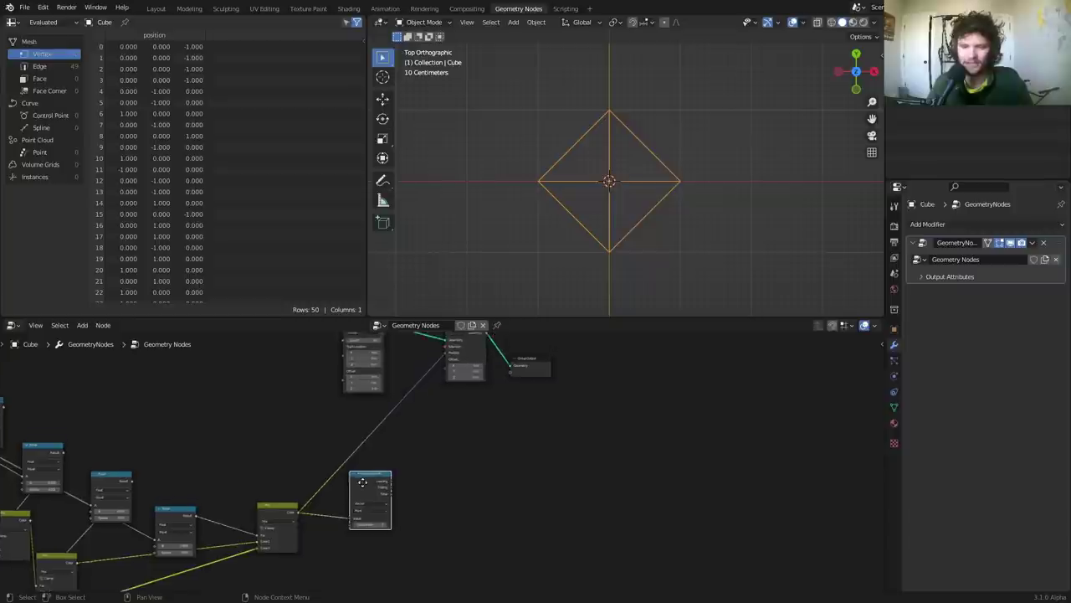
{"action": "scroll", "coordinate": [373, 509], "scroll_direction": "up", "scroll_amount": 3}
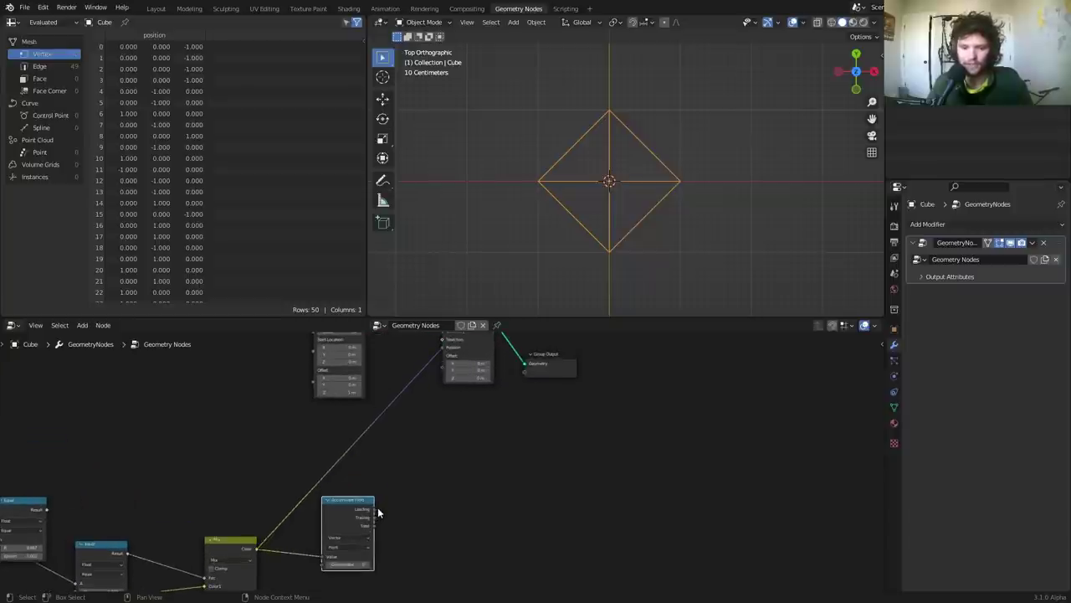
{"action": "left_click_drag", "start_coordinate": [374, 509], "coordinate": [445, 386]}
{"action": "scroll", "coordinate": [616, 219], "scroll_direction": "down", "scroll_amount": 5}
{"action": "scroll", "coordinate": [616, 224], "scroll_direction": "down", "scroll_amount": 4}
{"action": "scroll", "coordinate": [620, 226], "scroll_direction": "up", "scroll_amount": 3}
{"action": "middle_click_drag", "start_coordinate": [639, 218], "coordinate": [740, 98]}
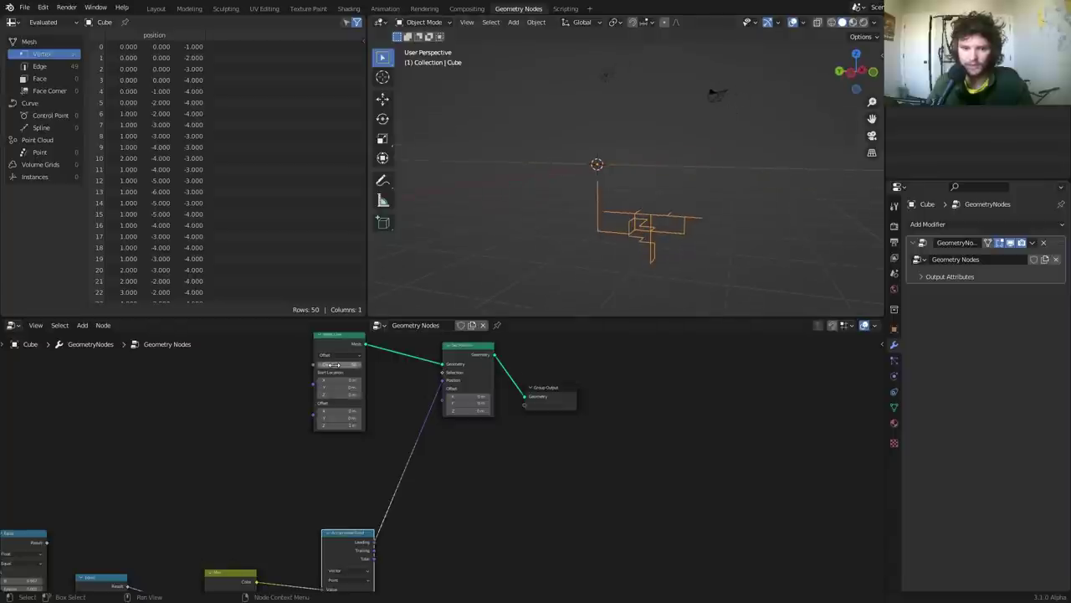
Raise the Mesh Line's Count to 283 and save the file
{"action": "left_click_drag", "start_coordinate": [339, 364], "coordinate": [414, 364]}
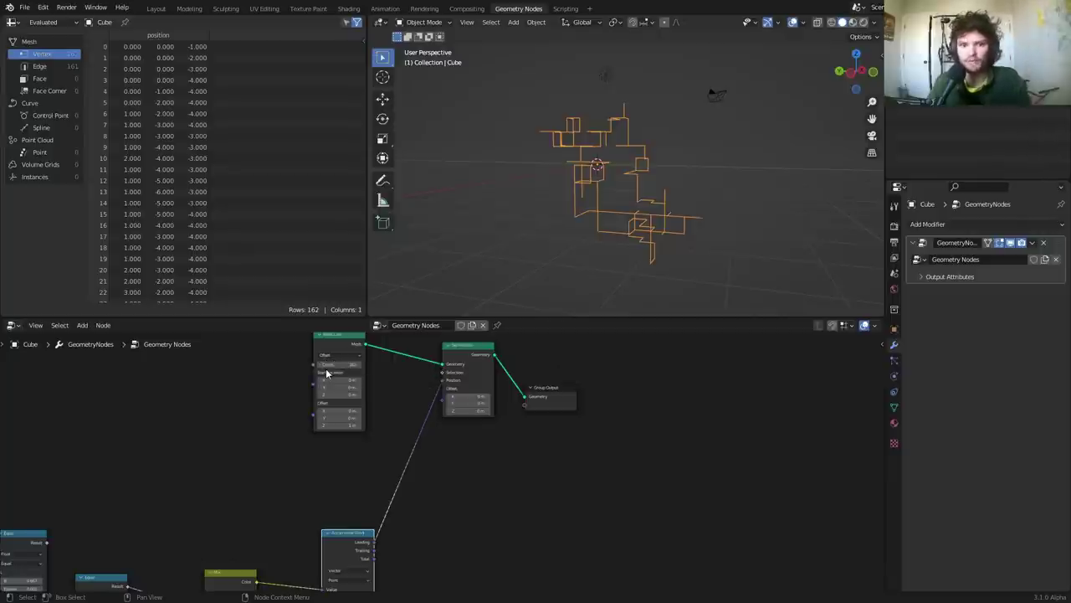
{"action": "left_click_drag", "start_coordinate": [333, 366], "coordinate": [373, 365]}
{"action": "scroll", "coordinate": [636, 196], "scroll_direction": "down", "scroll_amount": 5}
{"action": "middle_click_drag", "start_coordinate": [636, 196], "coordinate": [633, 172]}
{"action": "scroll", "coordinate": [283, 436], "scroll_direction": "down", "scroll_amount": 2}
{"action": "scroll", "coordinate": [283, 430], "scroll_direction": "down", "scroll_amount": 1}
{"action": "key", "text": "ctrl+s"}
Raise the Random Value node's Seed to 8
{"action": "scroll", "coordinate": [214, 418], "scroll_direction": "up", "scroll_amount": 4}
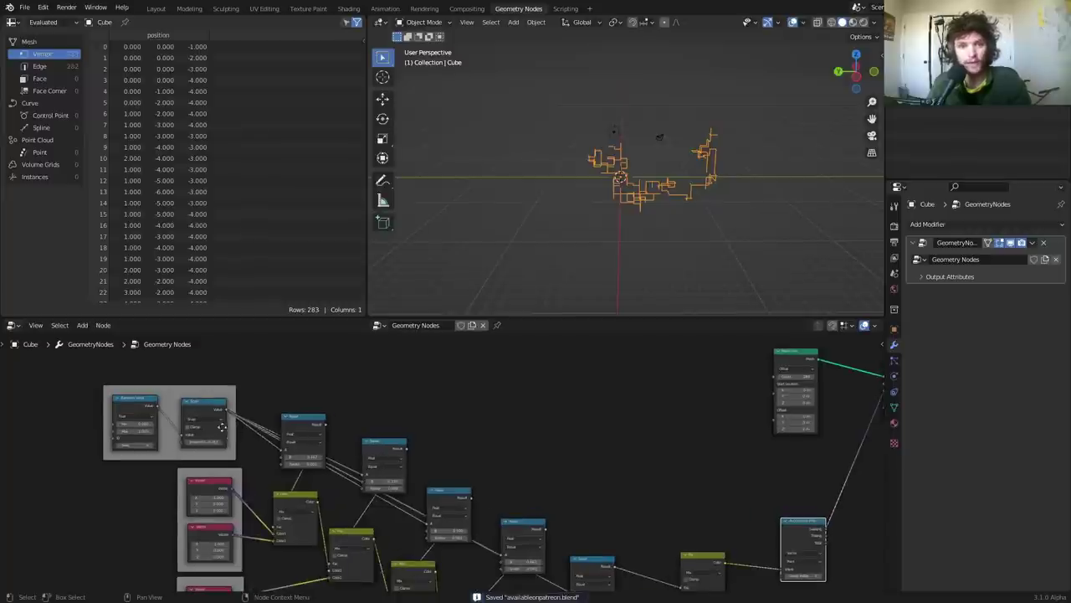
{"action": "scroll", "coordinate": [222, 428], "scroll_direction": "up", "scroll_amount": 2}
{"action": "left_click", "coordinate": [269, 444]}
{"action": "left_click", "coordinate": [270, 445]}
{"action": "left_click", "coordinate": [271, 444]}
{"action": "left_click", "coordinate": [271, 444]}
{"action": "left_click", "coordinate": [271, 444]}
{"action": "left_click_drag", "start_coordinate": [301, 443], "coordinate": [270, 448]}
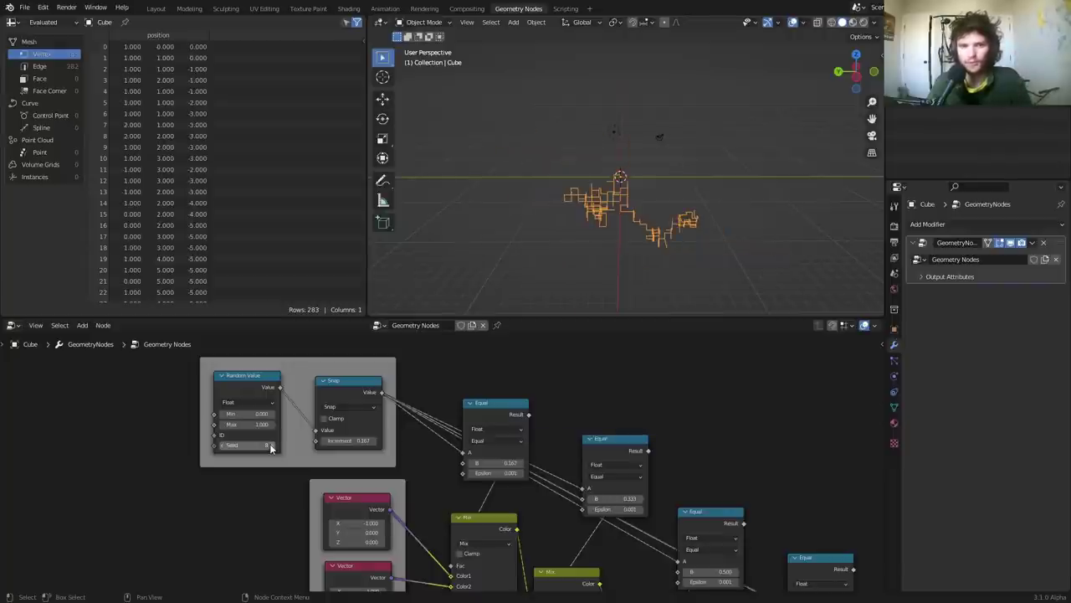
Raise the Mesh Line's Count to 3697, save the file, and undo a further increase of the Count
{"action": "scroll", "coordinate": [810, 422], "scroll_direction": "down", "scroll_amount": 3}
{"action": "middle_click_drag", "start_coordinate": [810, 423], "coordinate": [525, 428]}
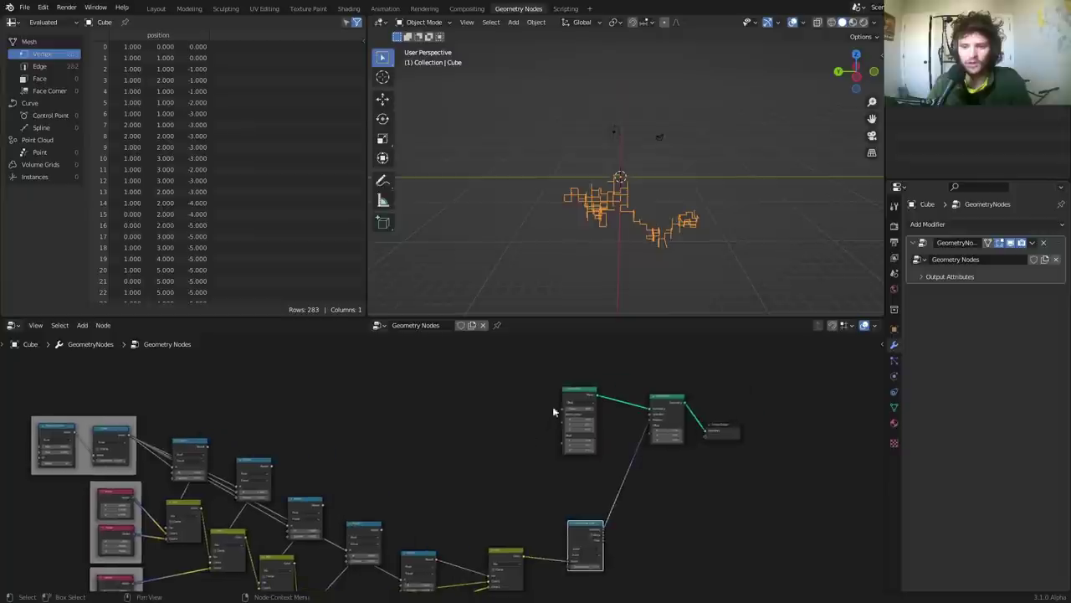
{"action": "left_click_drag", "start_coordinate": [575, 410], "coordinate": [703, 410]}
{"action": "mouse_move", "coordinate": [603, 193]}
{"action": "middle_mouse_down"}
{"action": "mouse_move", "coordinate": [640, 159]}
{"action": "mouse_move", "coordinate": [522, 165]}
{"action": "mouse_move", "coordinate": [602, 178]}
{"action": "middle_mouse_up"}
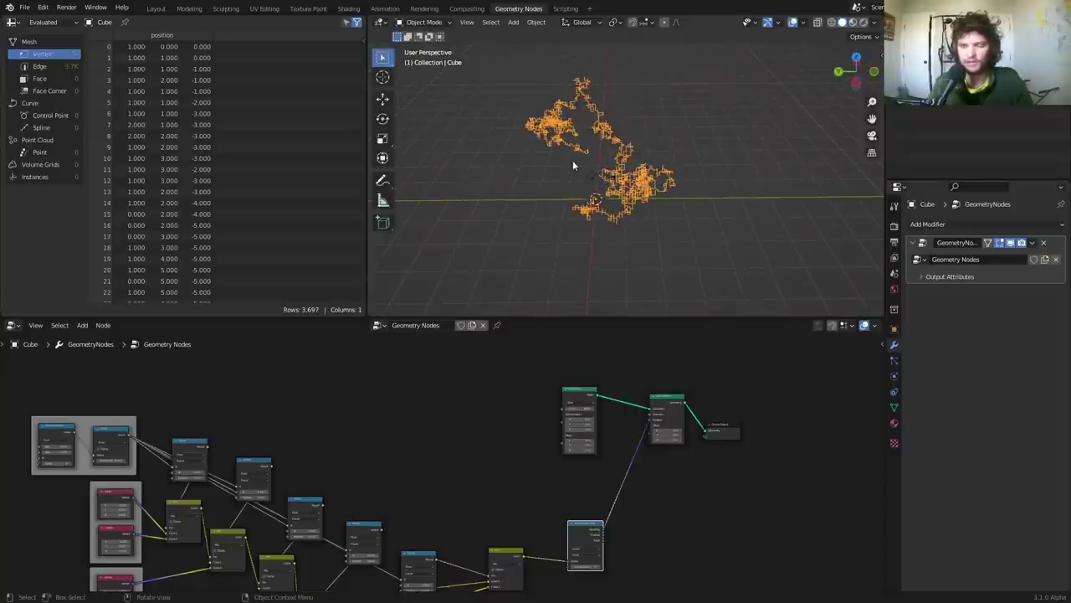
{"action": "scroll", "coordinate": [564, 386], "scroll_direction": "up", "scroll_amount": 2}
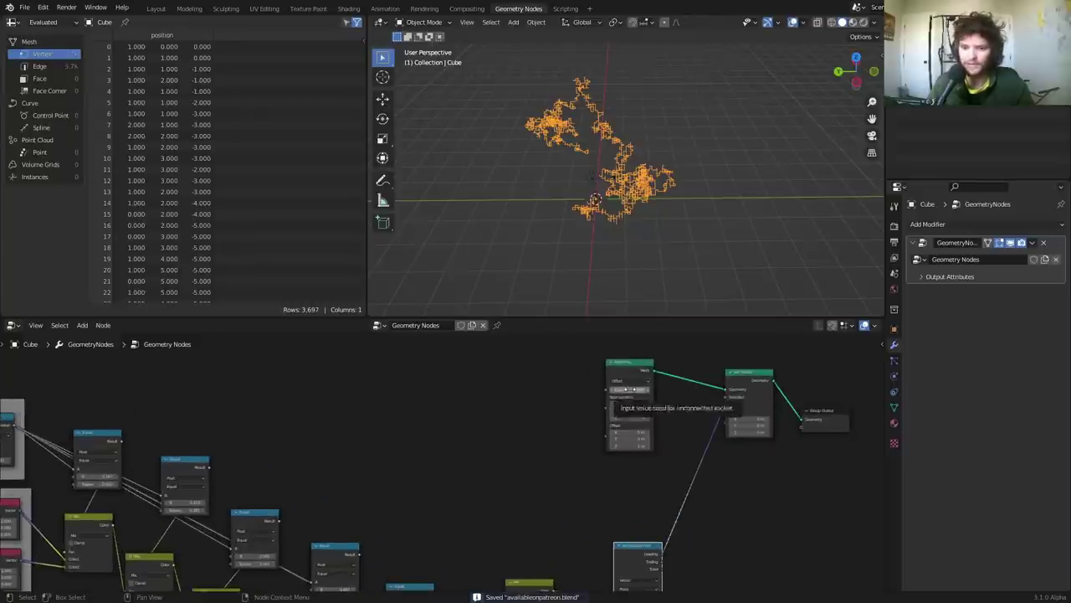
{"action": "left_click_drag", "start_coordinate": [629, 388], "coordinate": [704, 388]}
{"action": "key", "text": "ctrl+z"}
Raise the Random Value node's Seed to 12
{"action": "middle_click_drag", "start_coordinate": [329, 377], "coordinate": [711, 378]}
{"action": "scroll", "coordinate": [402, 378], "scroll_direction": "up", "scroll_amount": 4}
{"action": "left_click", "coordinate": [267, 466]}
{"action": "left_click", "coordinate": [267, 465]}
{"action": "left_click", "coordinate": [267, 465]}
{"action": "left_click", "coordinate": [267, 466]}
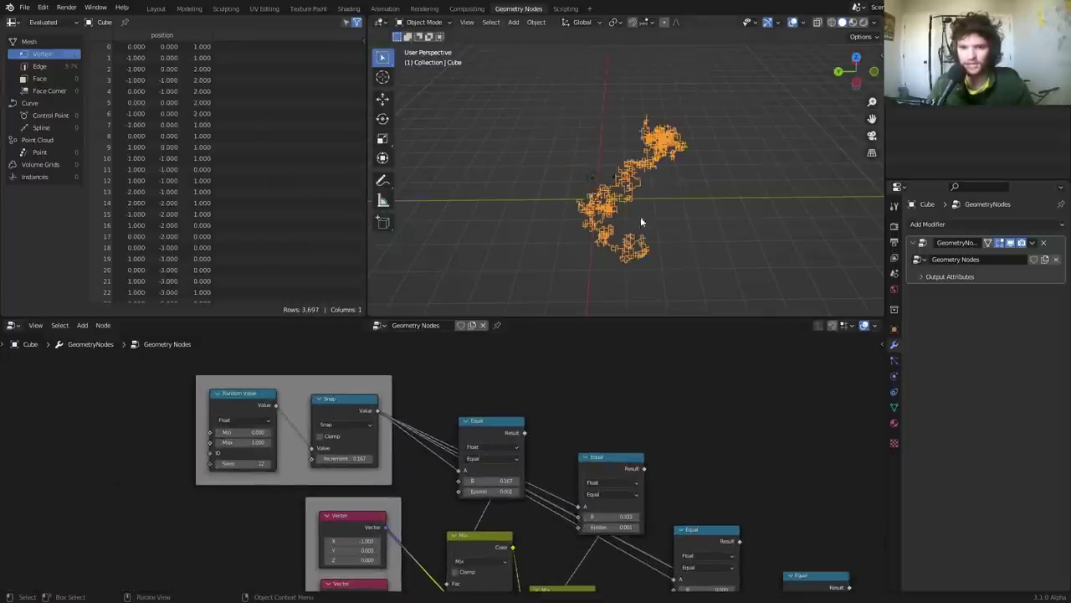
Save the file, reset the Random Value node's Seed to 0, and step the Seed up from there
{"action": "middle_click_drag", "start_coordinate": [636, 209], "coordinate": [517, 167]}
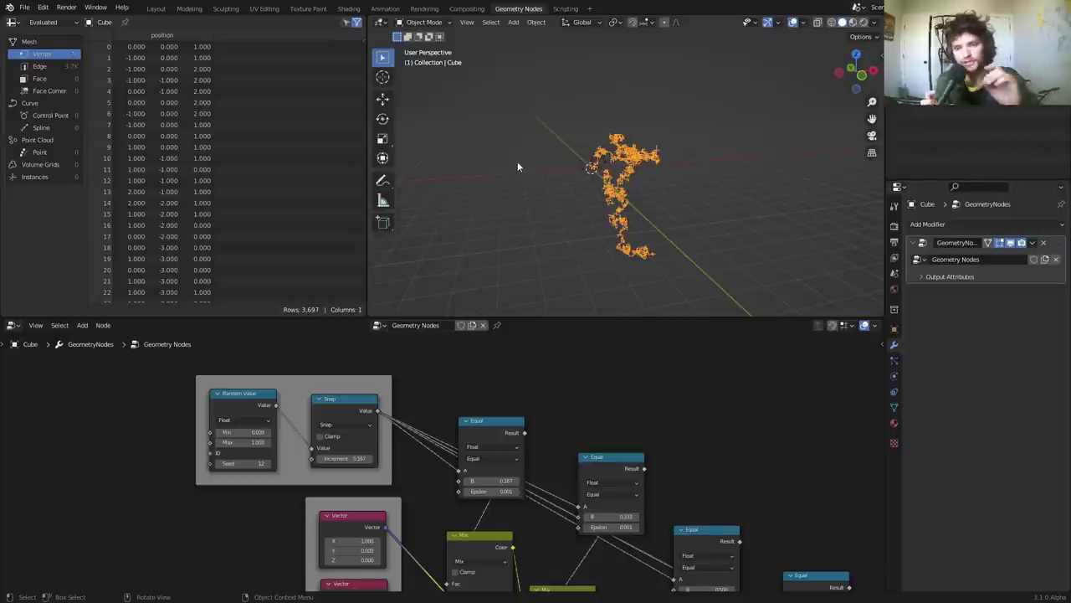
{"action": "middle_click_drag", "start_coordinate": [599, 167], "coordinate": [660, 179]}
{"action": "key", "text": "ctrl+s"}
{"action": "left_click", "coordinate": [243, 463]}
{"action": "type", "text": "0"}
{"action": "key", "text": "Return"}
{"action": "middle_click_drag", "start_coordinate": [653, 146], "coordinate": [459, 131]}
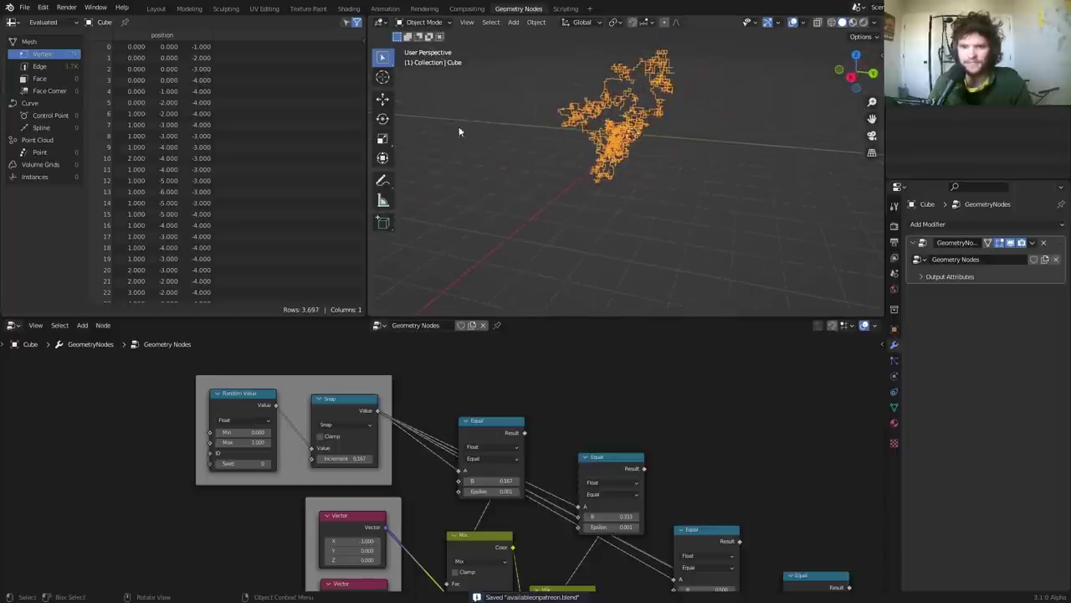
{"action": "left_click", "coordinate": [270, 463]}
Look through the camera, select it, lock it to the view, and pull it back to take in more of the path
{"action": "left_click", "coordinate": [871, 135]}
{"action": "left_click", "coordinate": [755, 179]}
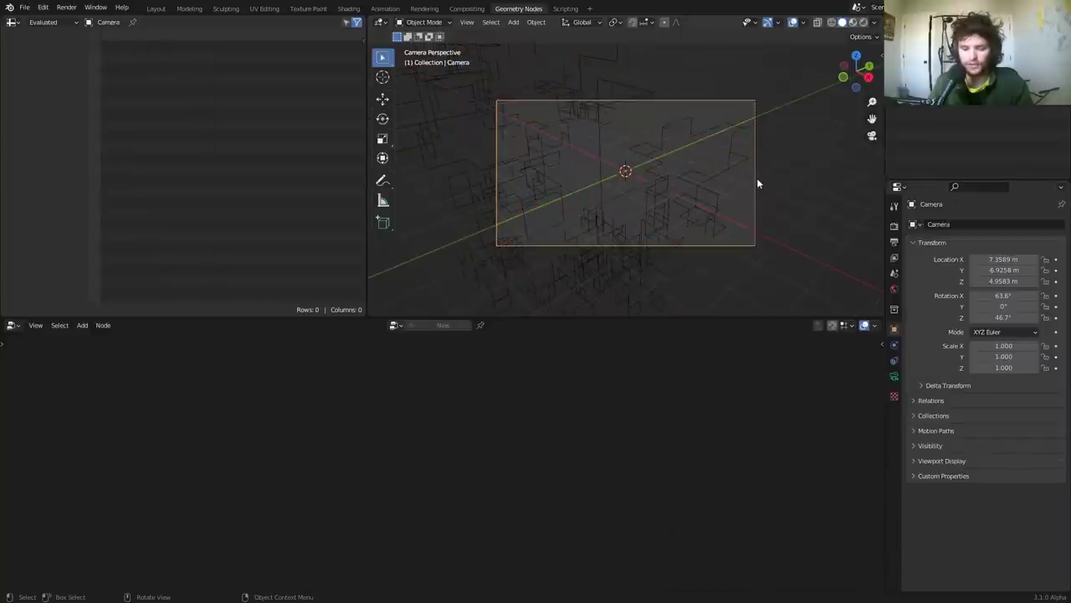
{"action": "key", "text": "n"}
{"action": "left_click", "coordinate": [878, 107]}
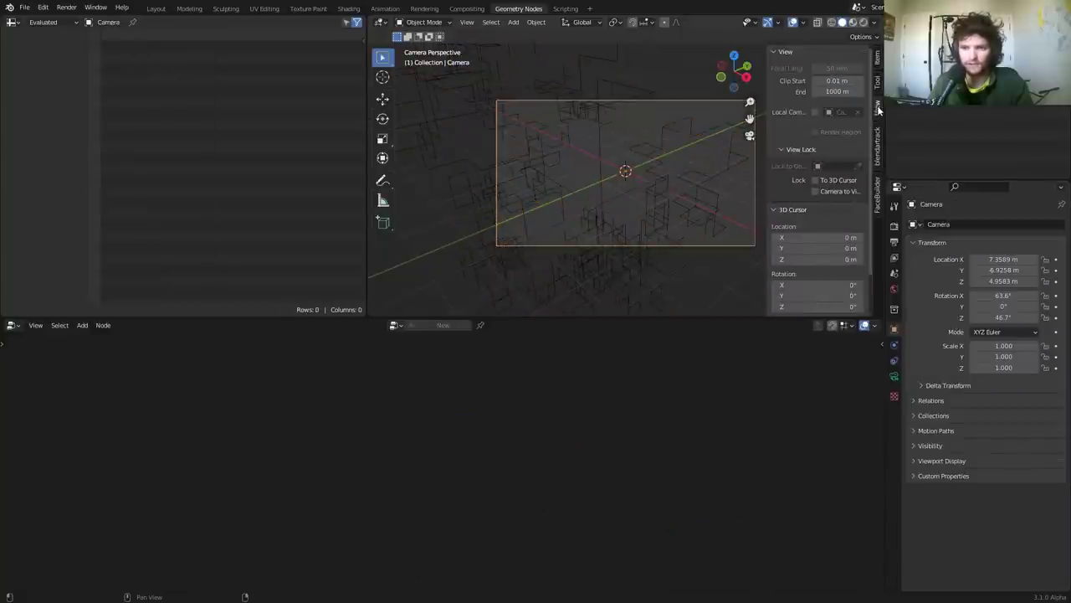
{"action": "left_click", "coordinate": [815, 191]}
{"action": "scroll", "coordinate": [603, 155], "scroll_direction": "down", "scroll_amount": 12}
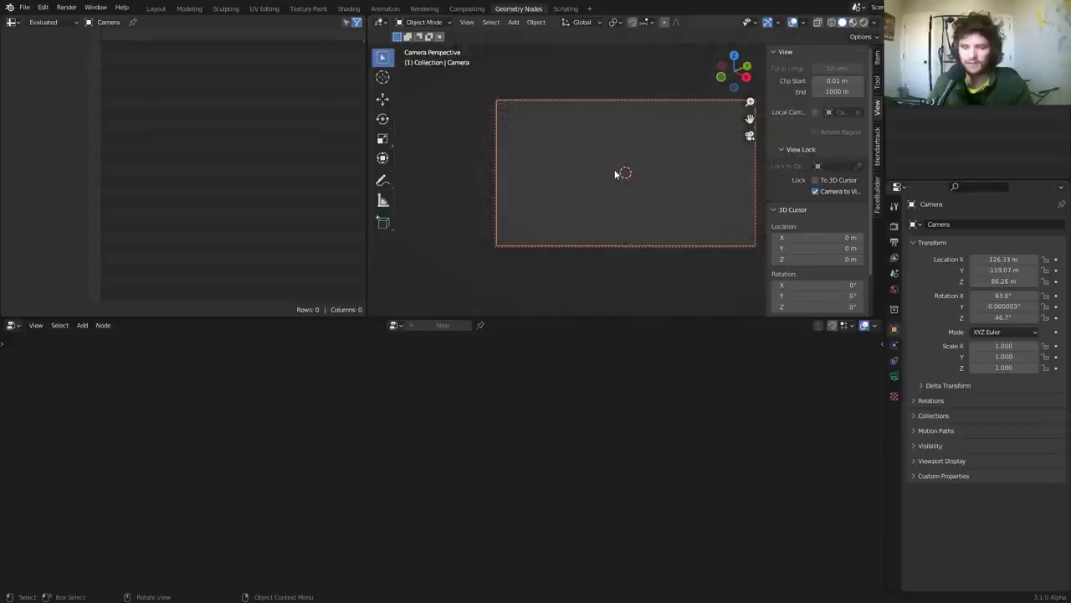
{"action": "scroll", "coordinate": [617, 173], "scroll_direction": "up", "scroll_amount": 2}
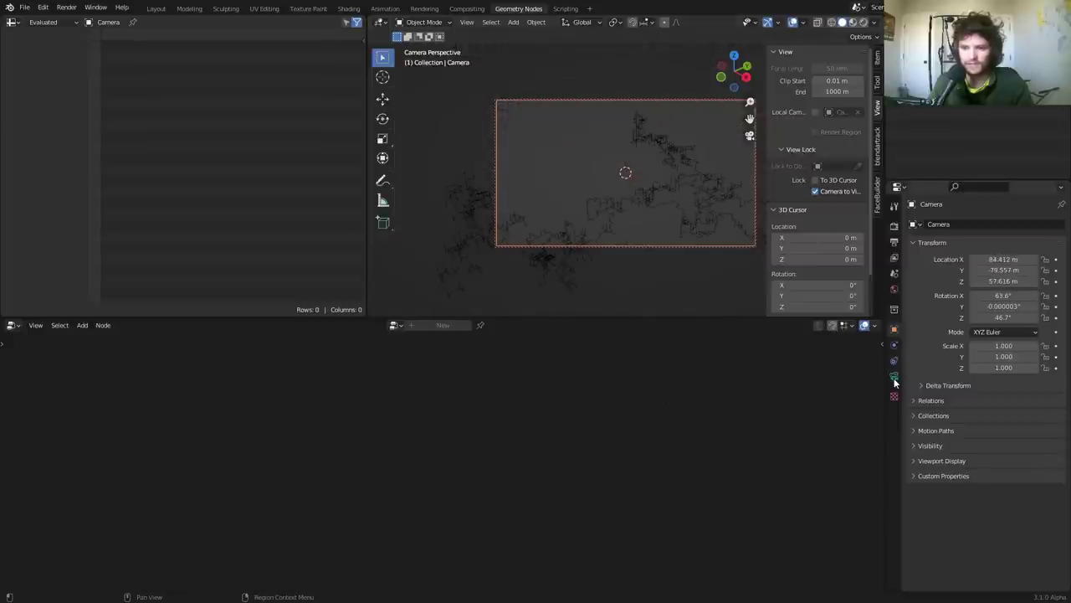
Set the camera's Focal Length to 25 mm and its Clip End to 1000 m
{"action": "left_click", "coordinate": [894, 378]}
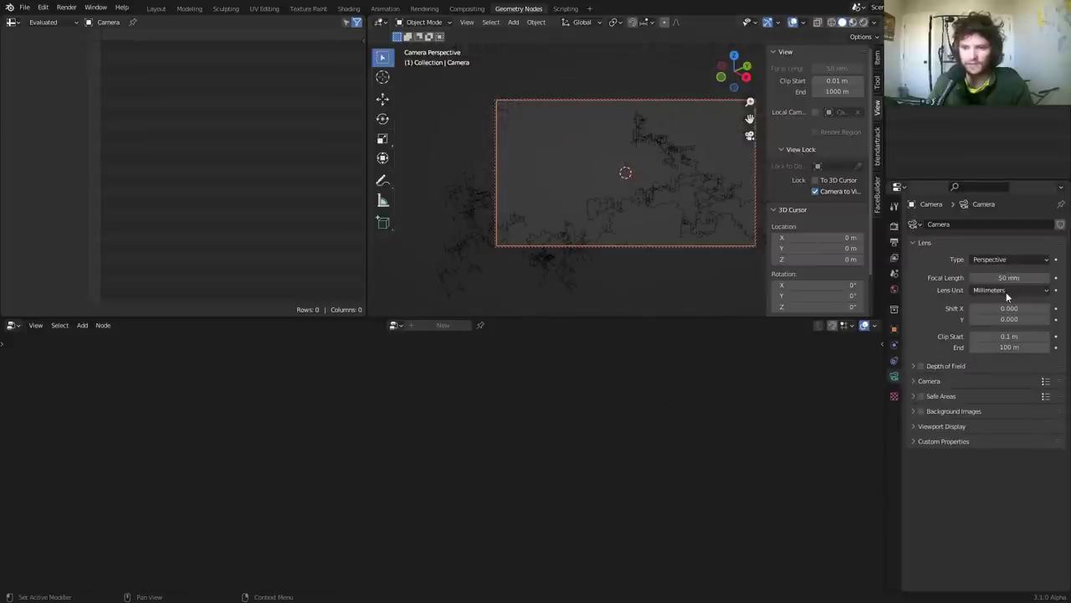
{"action": "double_click", "coordinate": [1009, 278]}
{"action": "type", "text": "25"}
{"action": "key", "text": "Return"}
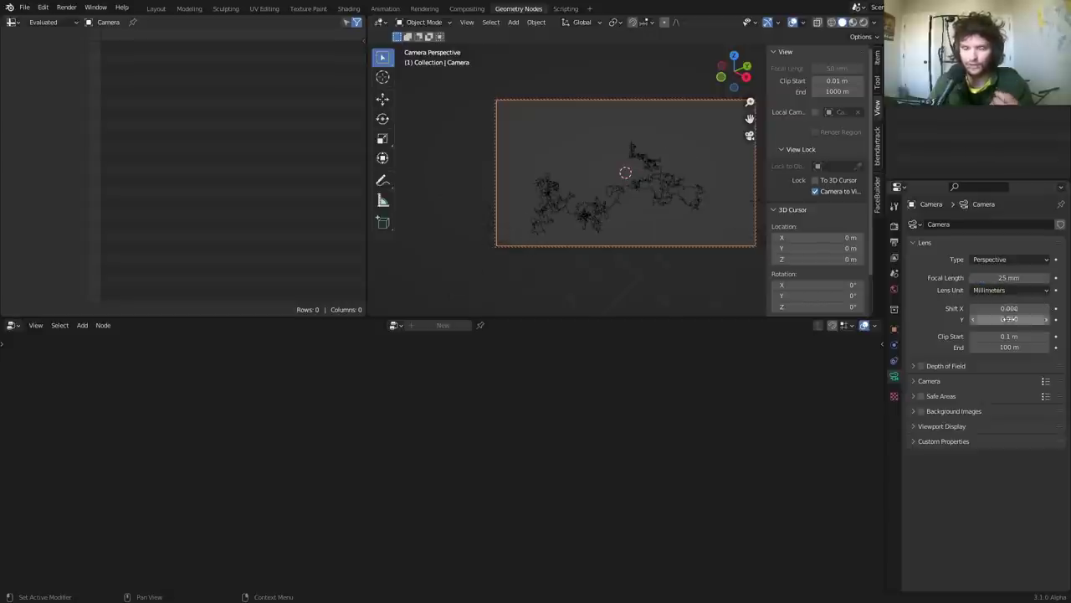
{"action": "double_click", "coordinate": [1007, 347]}
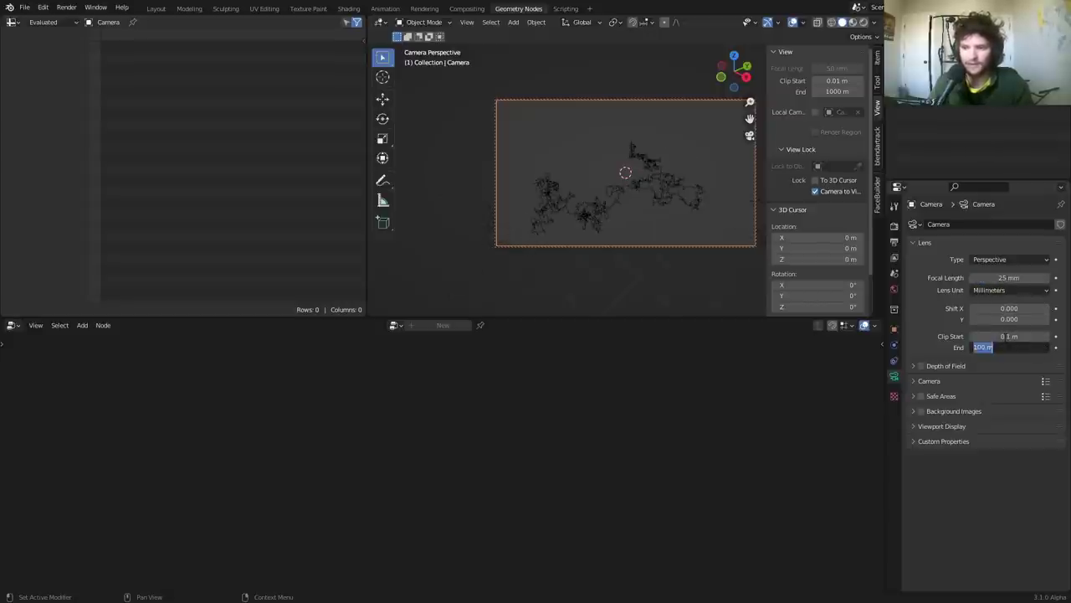
{"action": "type", "text": "1000"}
{"action": "key", "text": "Return"}
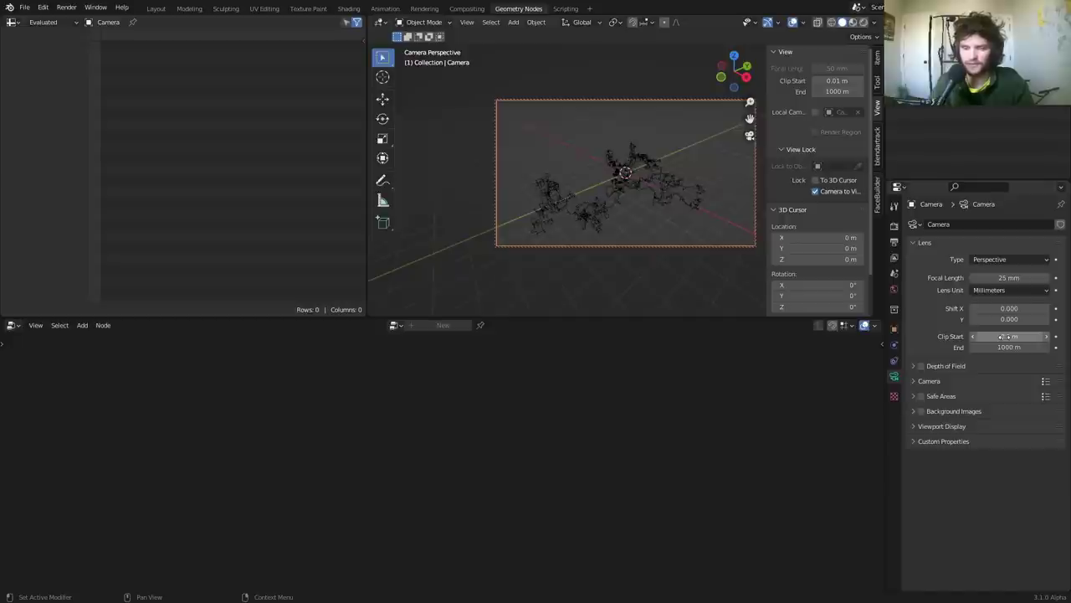
Adjust the camera's framing of the path and unlock the camera from the view
{"action": "middle_click_drag", "start_coordinate": [635, 212], "coordinate": [633, 186]}
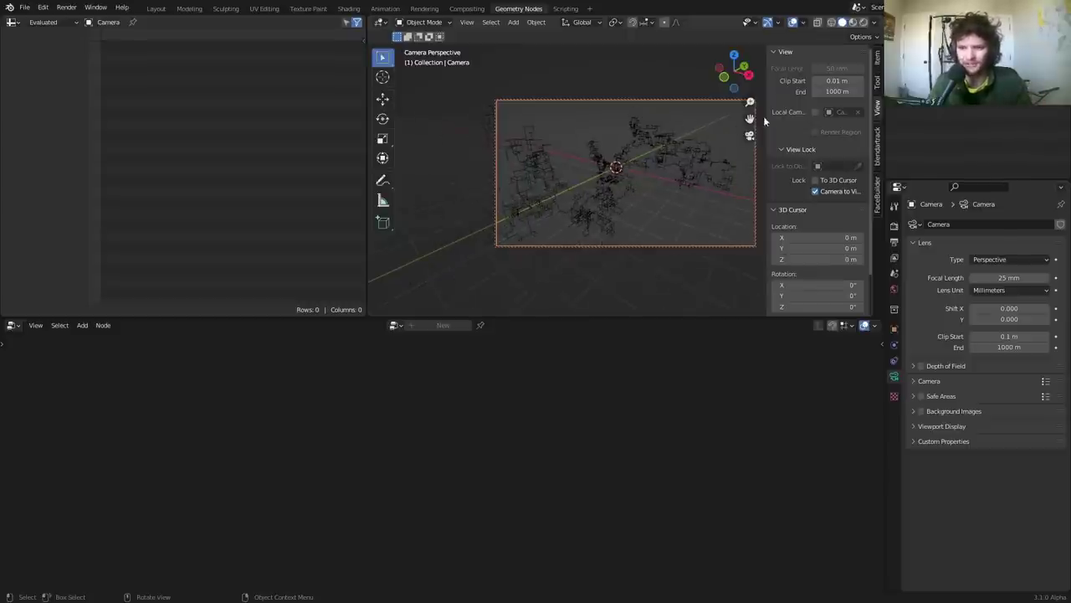
{"action": "left_click", "coordinate": [815, 192]}
{"action": "middle_click_drag", "start_coordinate": [644, 186], "coordinate": [551, 200]}
Select the path object and rearrange the Mesh Line, Set Position and Group Output nodes to make room before the output
{"action": "left_click", "coordinate": [597, 180]}
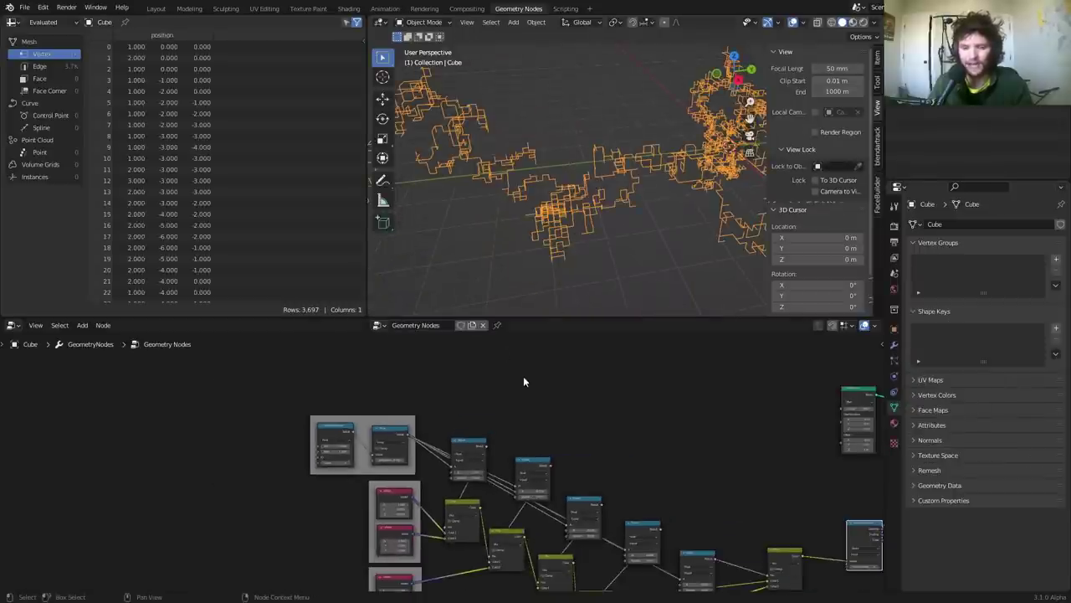
{"action": "middle_click_drag", "start_coordinate": [594, 406], "coordinate": [290, 368]}
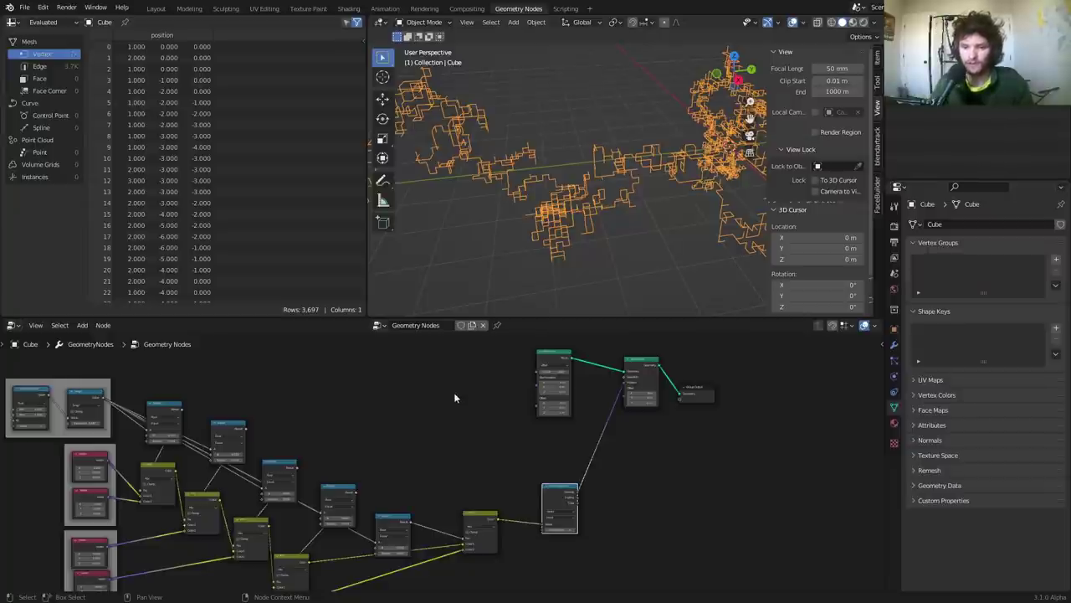
{"action": "left_click_drag", "start_coordinate": [559, 369], "coordinate": [570, 410]}
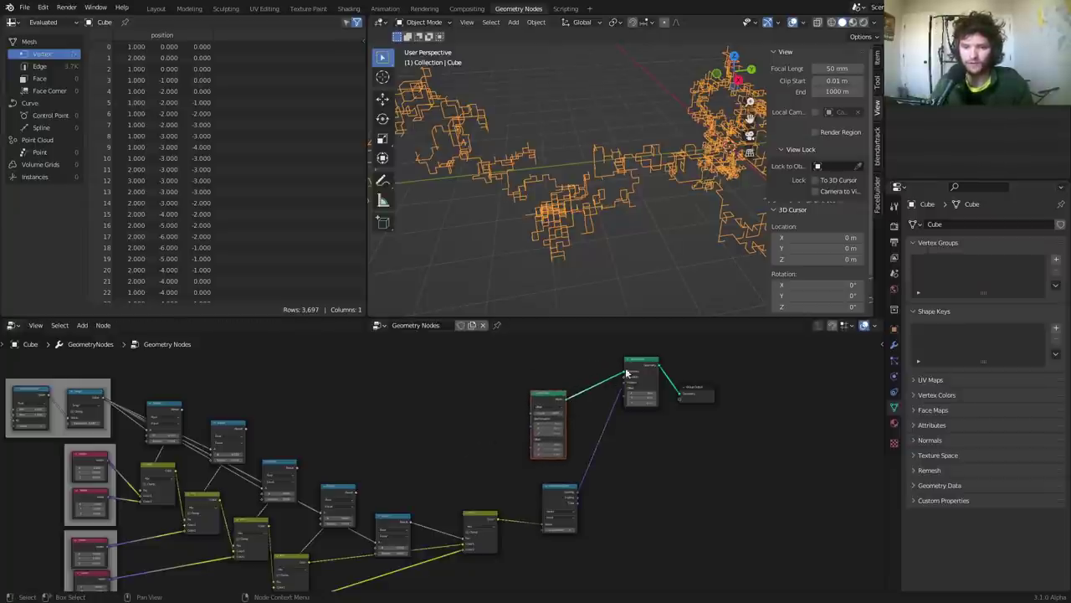
{"action": "left_click_drag", "start_coordinate": [631, 370], "coordinate": [618, 392]}
{"action": "scroll", "coordinate": [575, 402], "scroll_direction": "up", "scroll_amount": 3}
{"action": "middle_click_drag", "start_coordinate": [756, 334], "coordinate": [540, 342]}
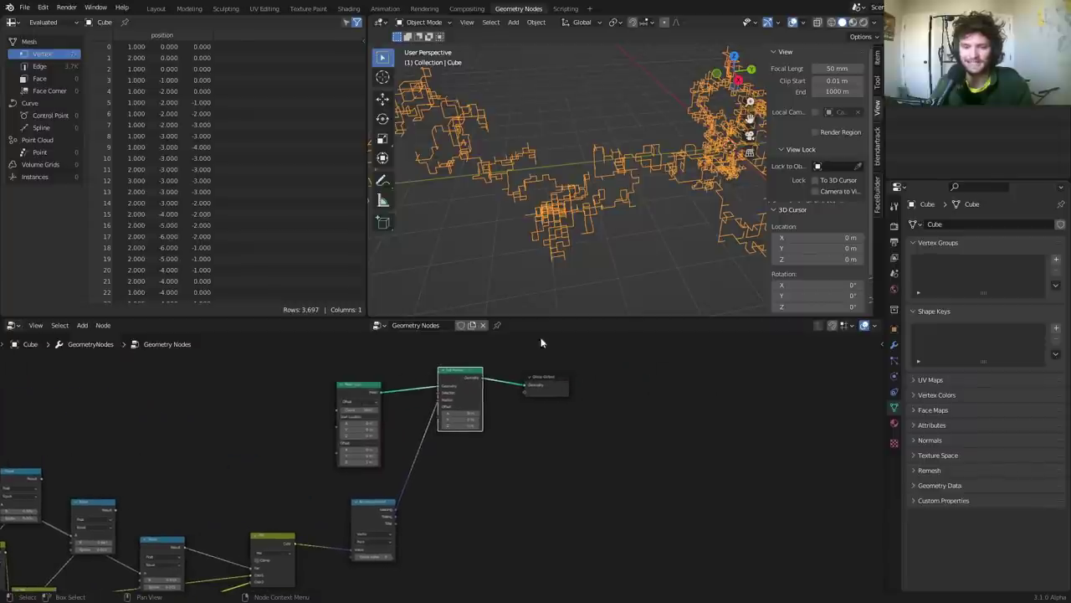
{"action": "left_click_drag", "start_coordinate": [544, 378], "coordinate": [708, 410]}
{"action": "left_click", "coordinate": [478, 381]}
{"action": "mouse_move", "coordinate": [479, 378]}
{"action": "left_mouse_down"}
{"action": "mouse_move", "coordinate": [489, 395]}
{"action": "mouse_move", "coordinate": [469, 392]}
{"action": "left_mouse_up"}
{"action": "left_click", "coordinate": [473, 379]}
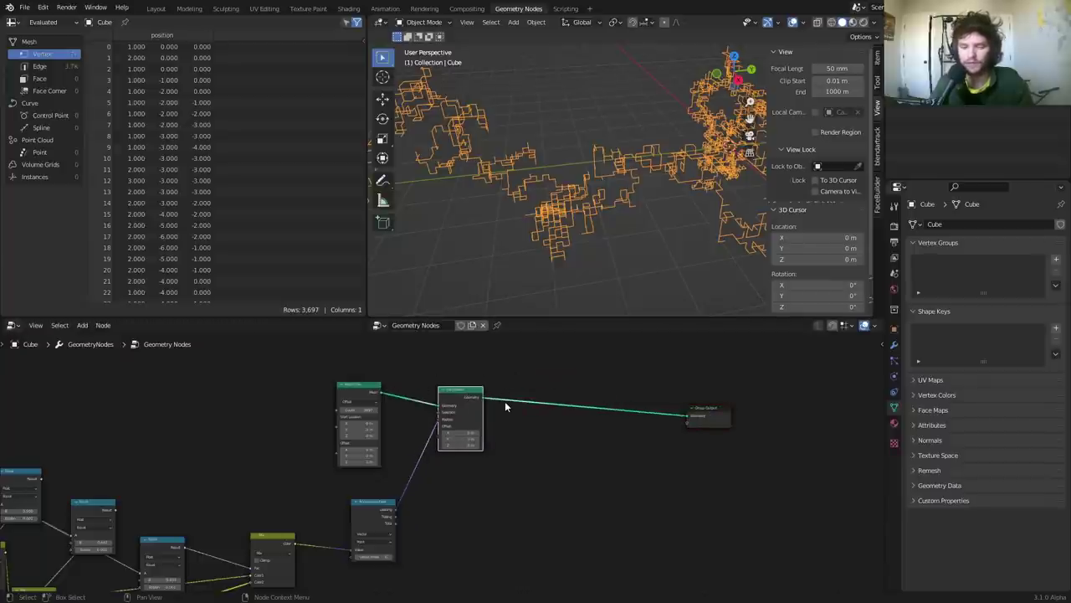
Insert a Mesh to Curve node between Set Position and the Group Output
{"action": "scroll", "coordinate": [505, 405], "scroll_direction": "up", "scroll_amount": 3}
{"action": "middle_click_drag", "start_coordinate": [490, 409], "coordinate": [429, 426]}
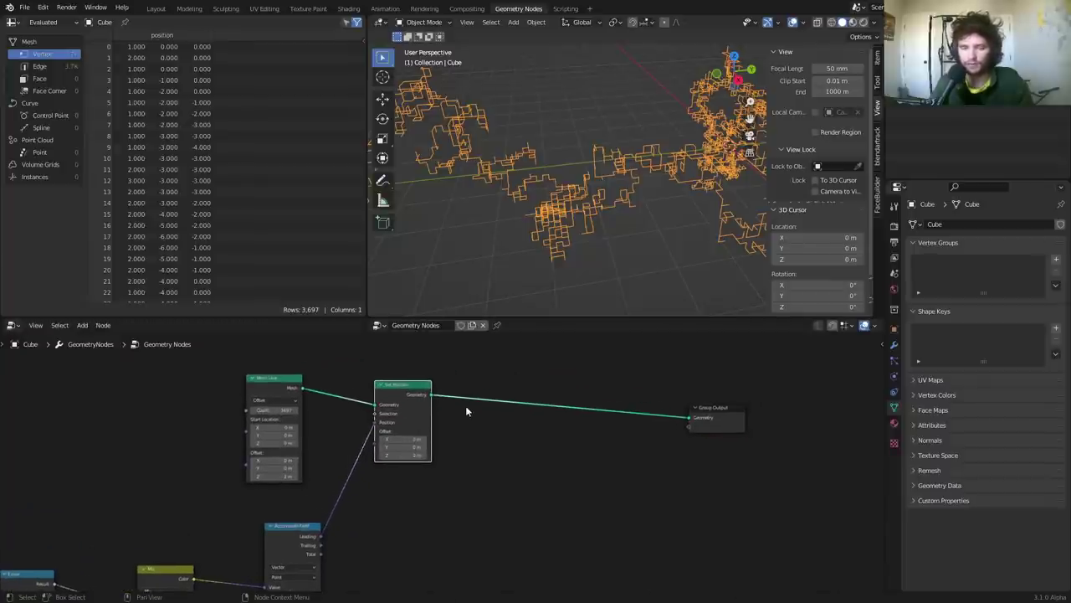
{"action": "scroll", "coordinate": [466, 411], "scroll_direction": "up", "scroll_amount": 1}
{"action": "key", "text": "shift+a"}
{"action": "type", "text": "mesh t"}
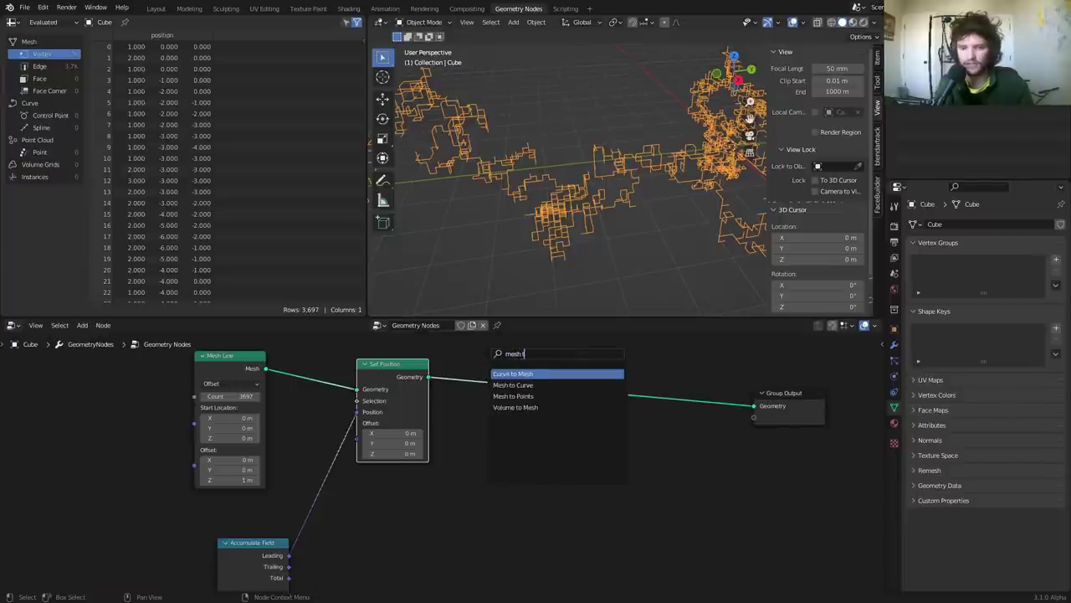
{"action": "type", "text": "o cu"}
{"action": "key", "text": "Down"}
{"action": "key", "text": "Return"}
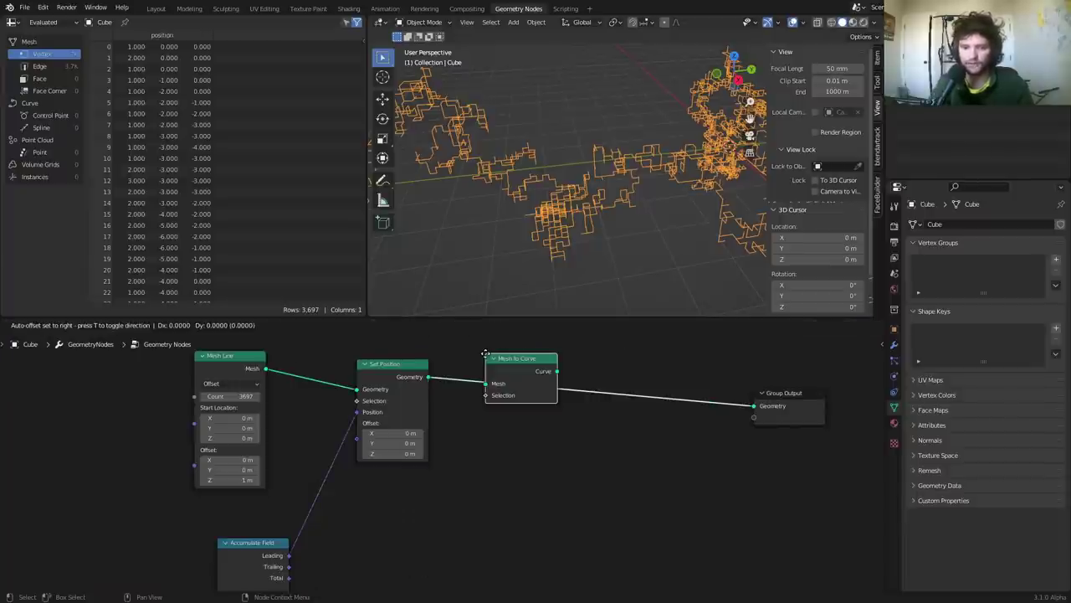
{"action": "left_click", "coordinate": [487, 357]}
{"action": "scroll", "coordinate": [596, 203], "scroll_direction": "down", "scroll_amount": 1}
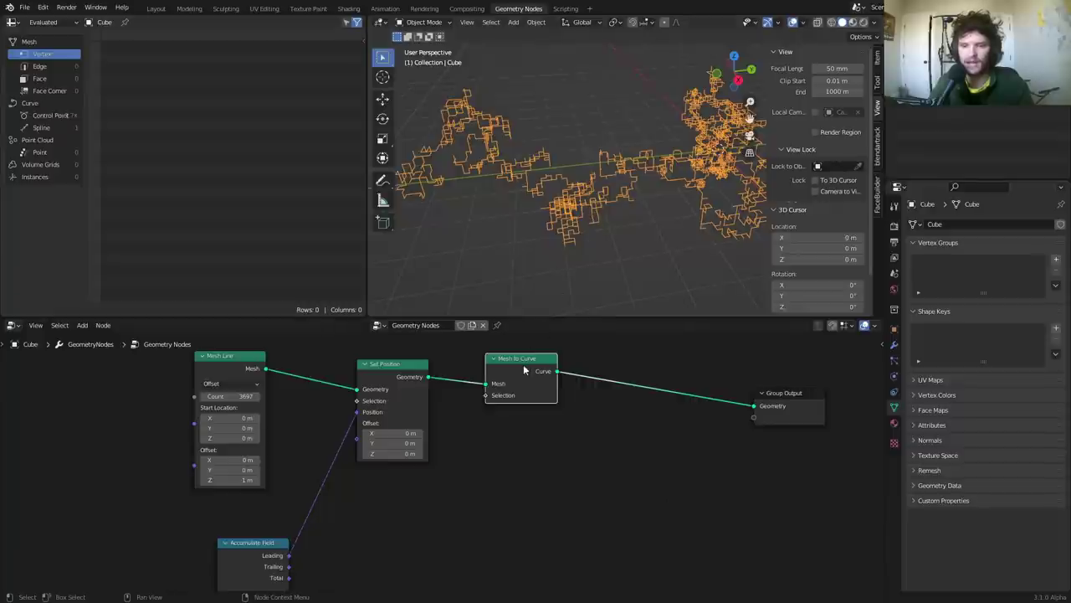
{"action": "left_click_drag", "start_coordinate": [526, 363], "coordinate": [532, 368]}
Try a Trim Curve node between Mesh to Curve and the Group Output, and delete it again
{"action": "middle_click_drag", "start_coordinate": [555, 353], "coordinate": [457, 362]}
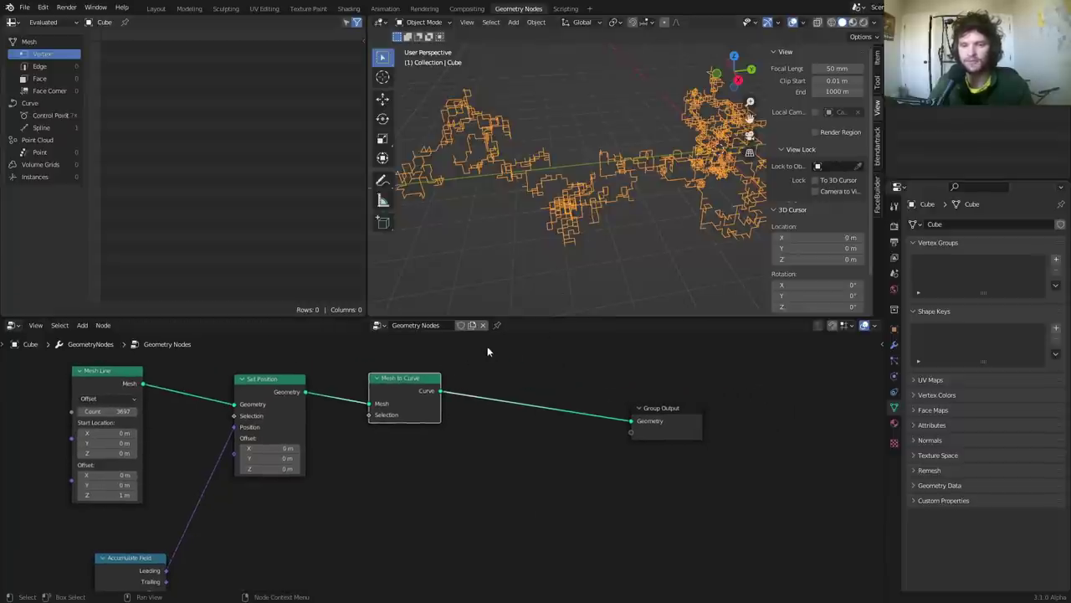
{"action": "key", "text": "shift+a"}
{"action": "type", "text": "tr"}
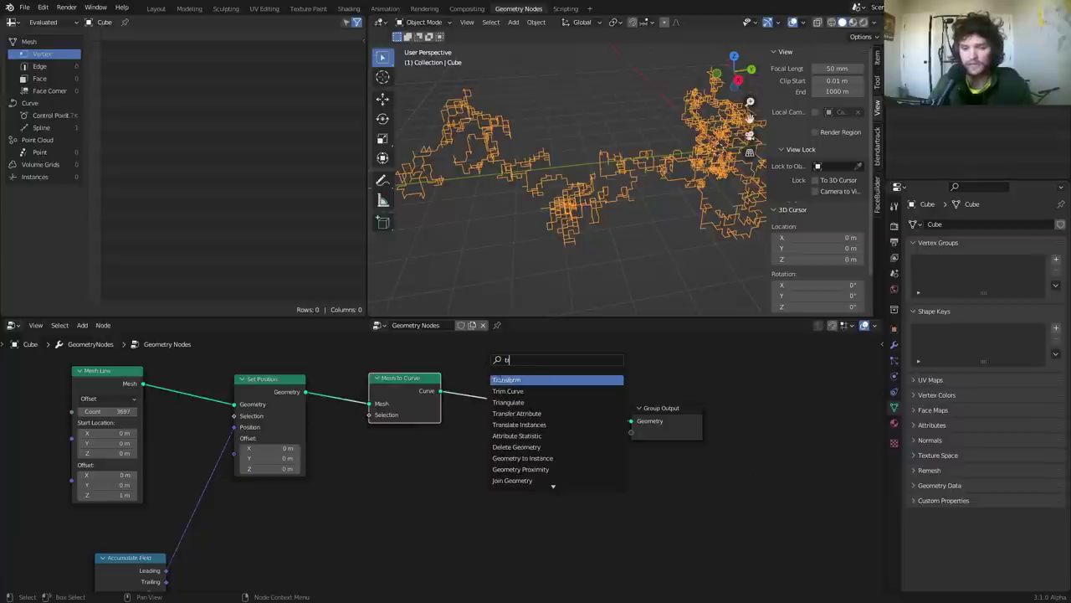
{"action": "left_click", "coordinate": [511, 391]}
{"action": "left_click", "coordinate": [502, 394]}
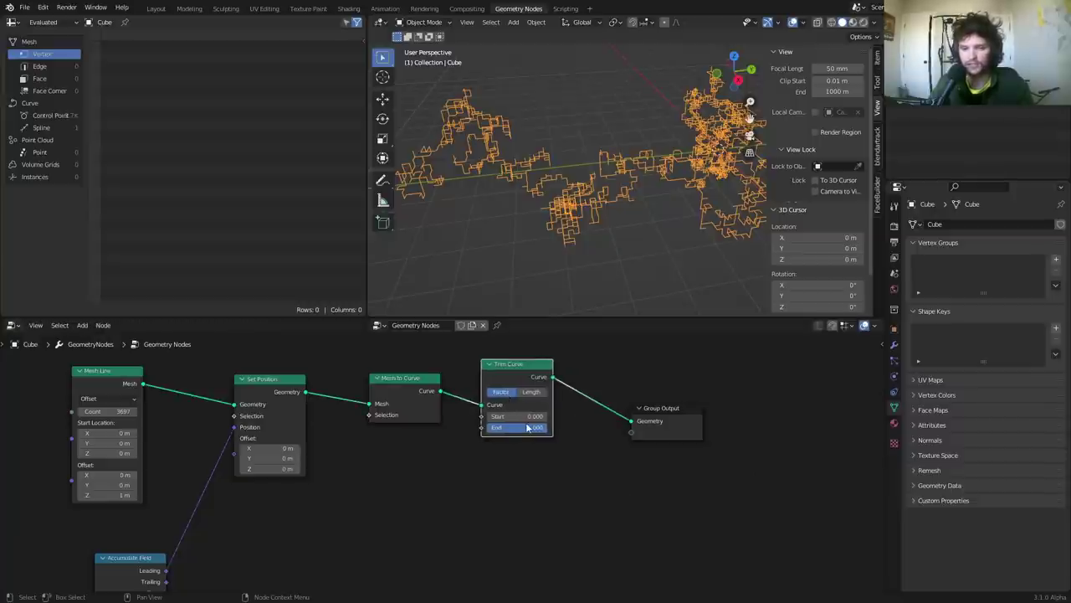
{"action": "mouse_move", "coordinate": [531, 428]}
{"action": "left_mouse_down"}
{"action": "mouse_move", "coordinate": [487, 428]}
{"action": "mouse_move", "coordinate": [549, 428]}
{"action": "left_mouse_up"}
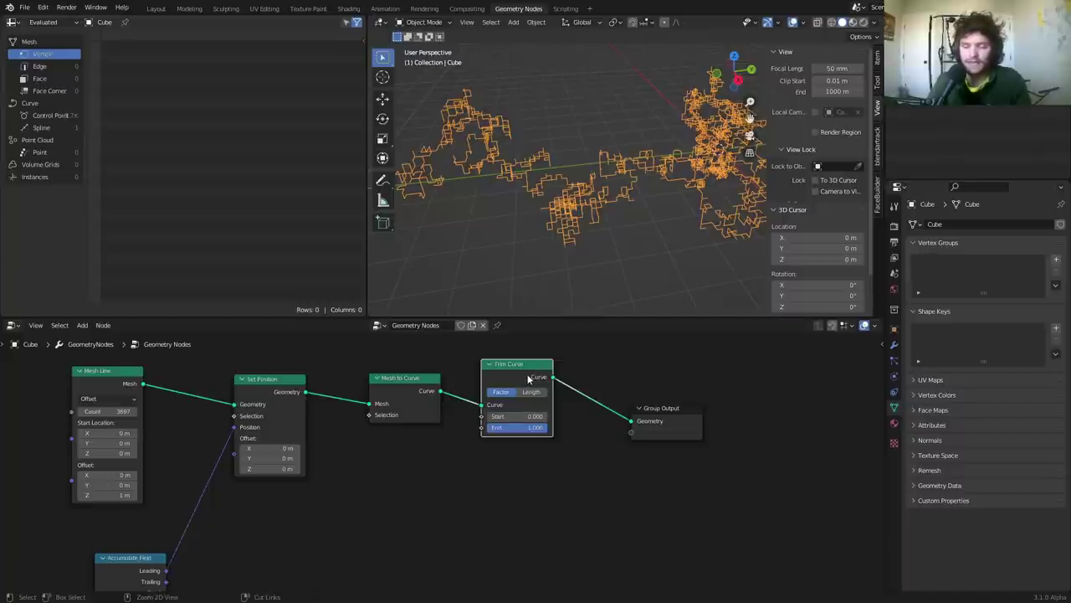
{"action": "key", "text": "ctrl+x"}
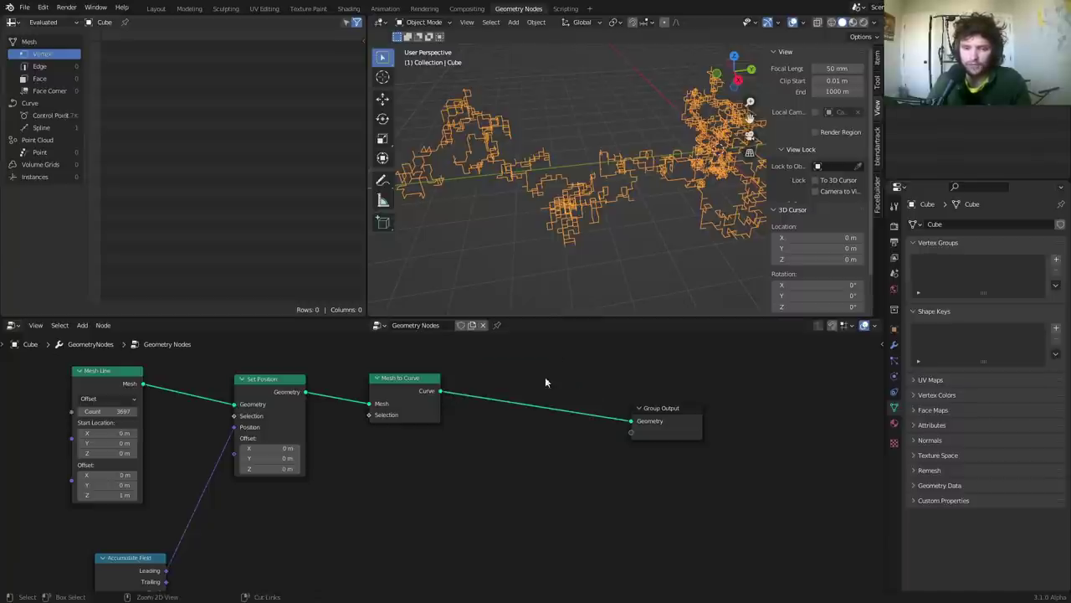
Move the Group Output farther away and insert a Curve to Mesh node after Mesh to Curve
{"action": "left_click_drag", "start_coordinate": [670, 411], "coordinate": [781, 414]}
{"action": "key", "text": "shift+a"}
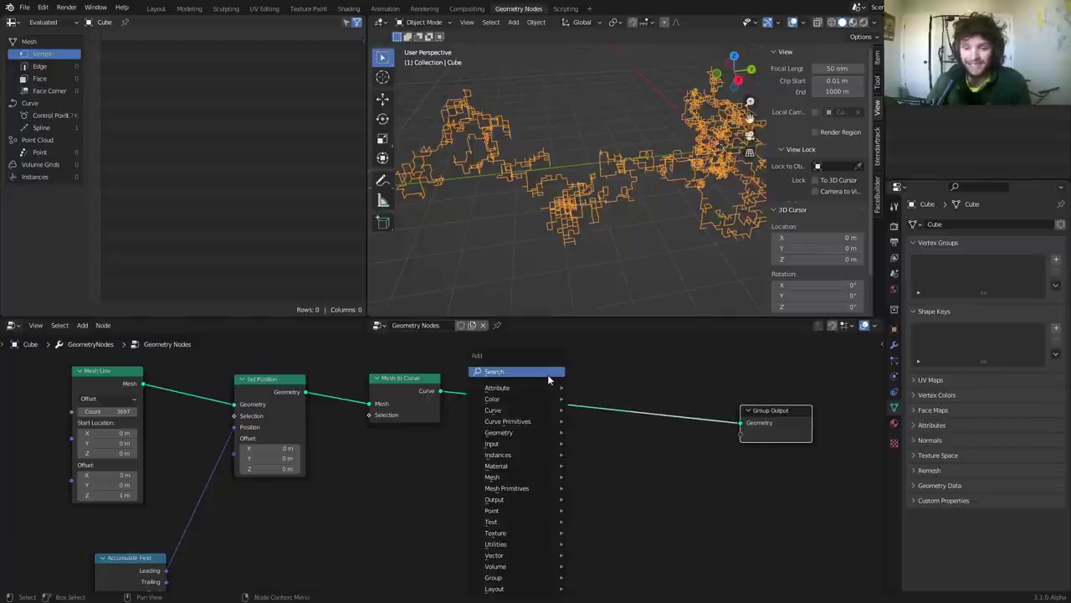
{"action": "left_click", "coordinate": [548, 377]}
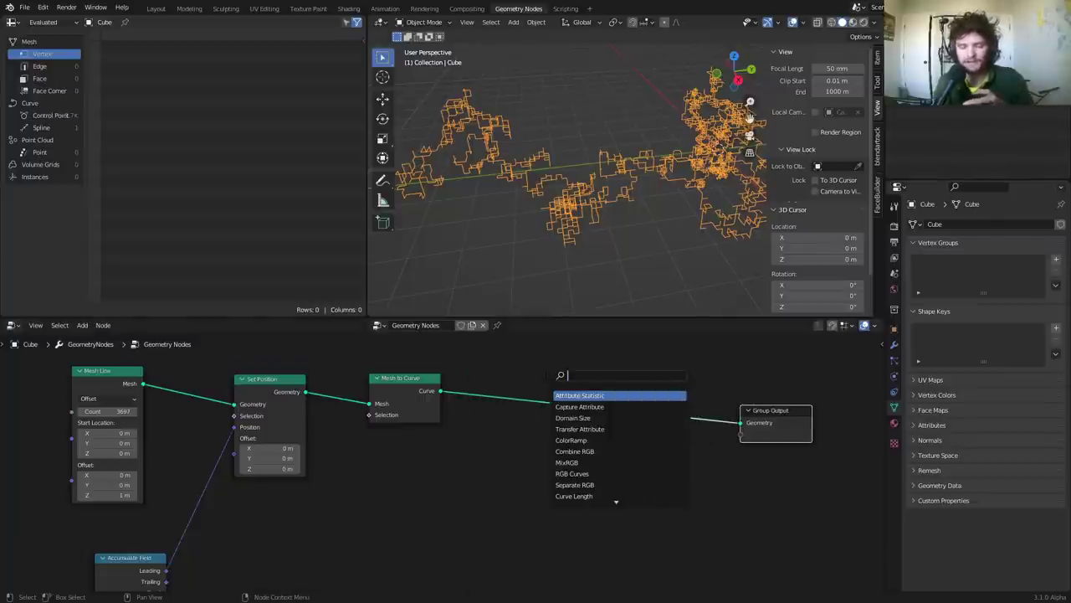
{"action": "type", "text": "curve to m"}
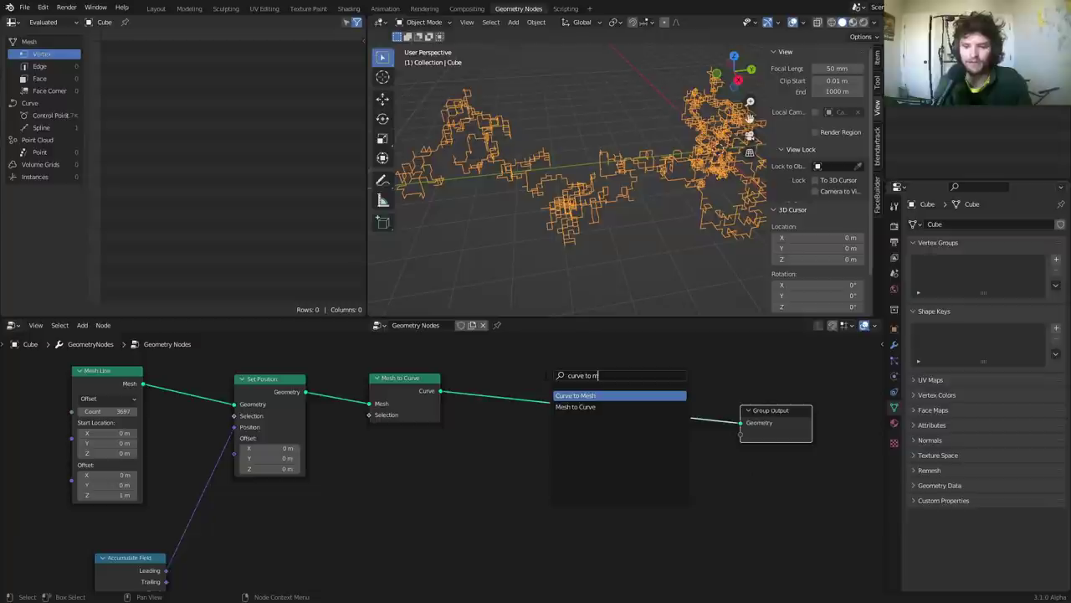
{"action": "key", "text": "Return"}
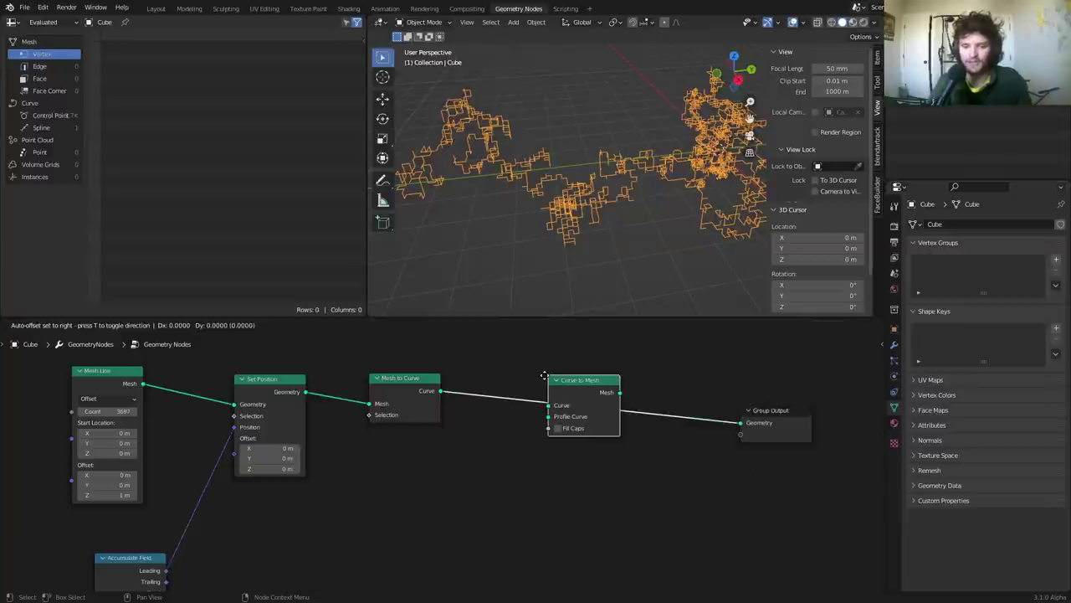
{"action": "left_click", "coordinate": [544, 376]}
Add a Curve Circle node and connect it to the Profile Curve input of Curve to Mesh
{"action": "key", "text": "shift+a"}
{"action": "left_click", "coordinate": [502, 353]}
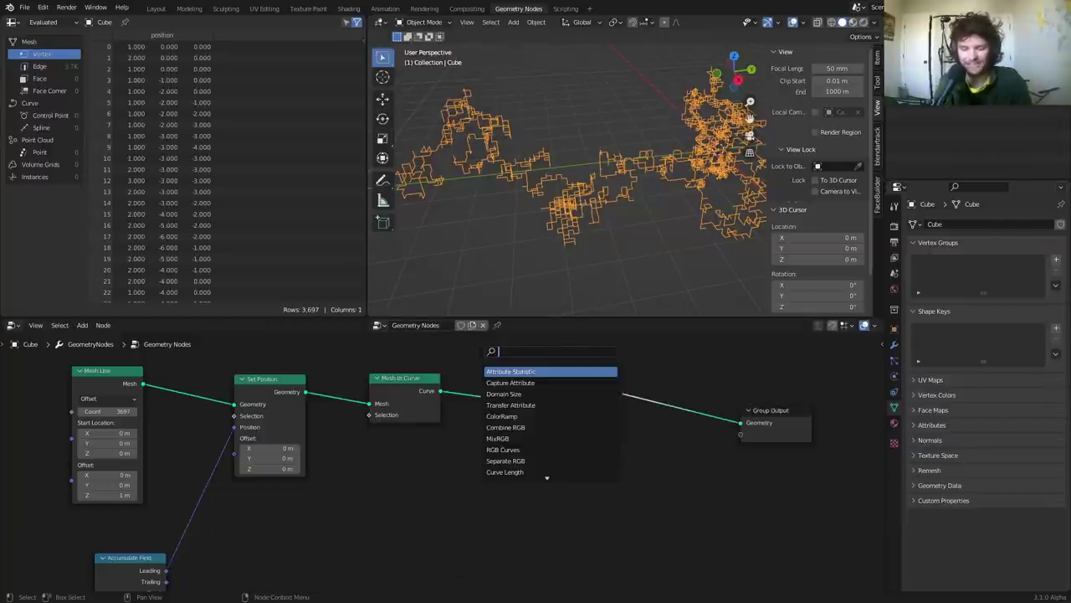
{"action": "type", "text": "circle"}
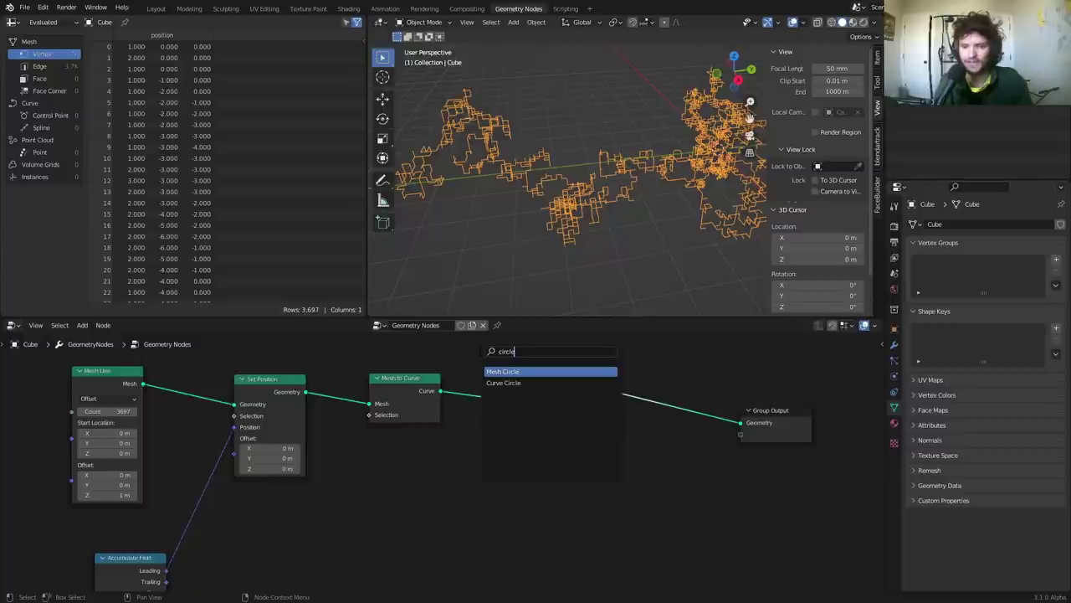
{"action": "left_click", "coordinate": [503, 383]}
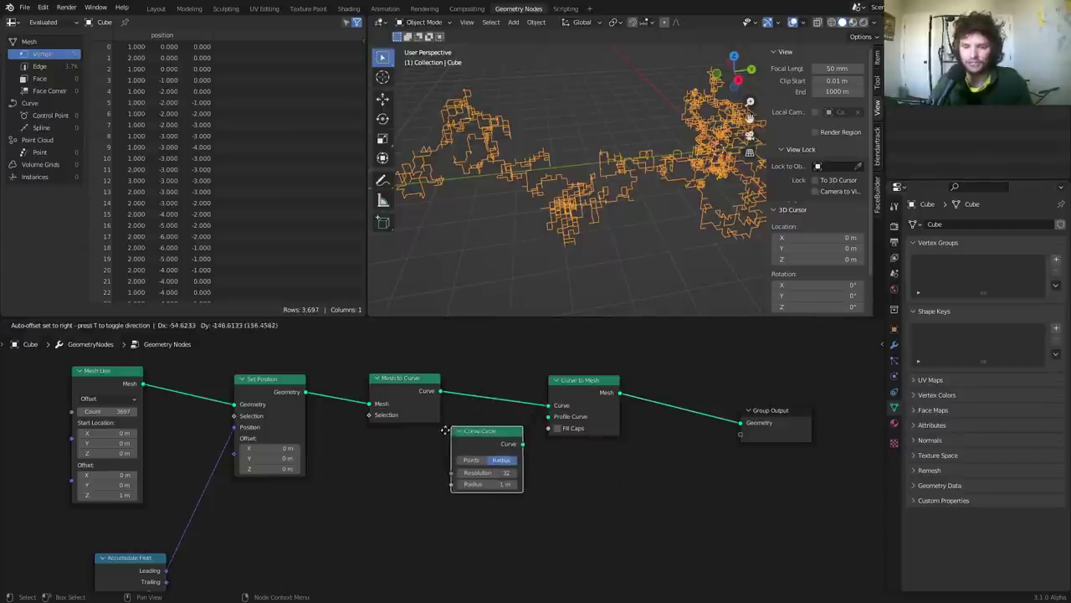
{"action": "left_click", "coordinate": [398, 444]}
{"action": "left_click_drag", "start_coordinate": [460, 449], "coordinate": [549, 416]}
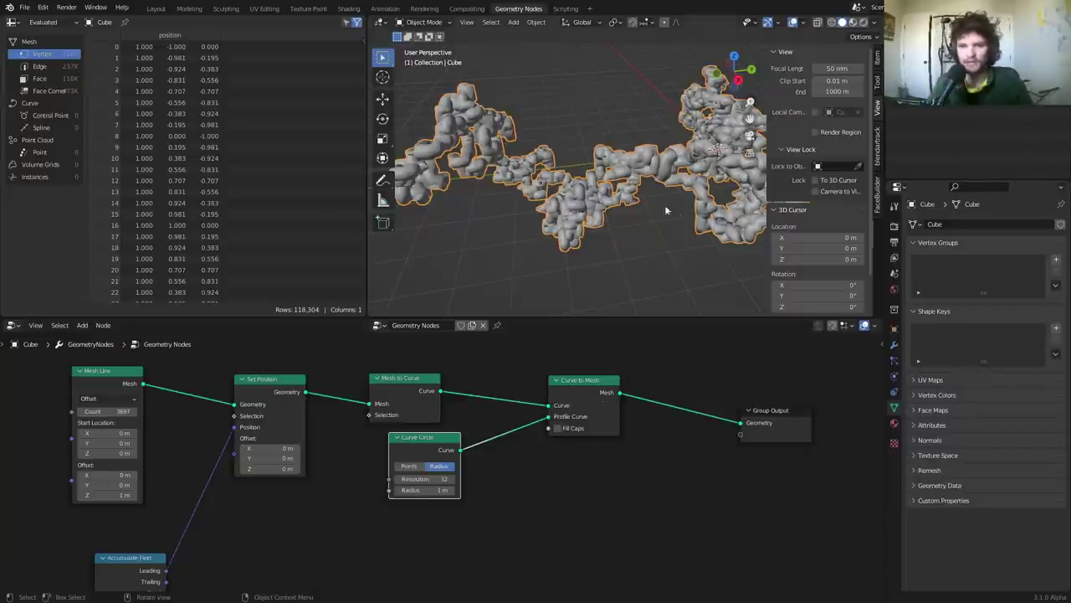
Reduce the Curve Circle's Radius to 0.24 m, deselect the object, and inspect the pipes up close
{"action": "left_click_drag", "start_coordinate": [425, 490], "coordinate": [380, 490]}
{"action": "left_click", "coordinate": [530, 261]}
{"action": "middle_click_drag", "start_coordinate": [519, 175], "coordinate": [586, 197], "text": "shift"}
{"action": "left_click", "coordinate": [792, 25]}
{"action": "left_click", "coordinate": [794, 28]}
{"action": "scroll", "coordinate": [510, 149], "scroll_direction": "up", "scroll_amount": 5}
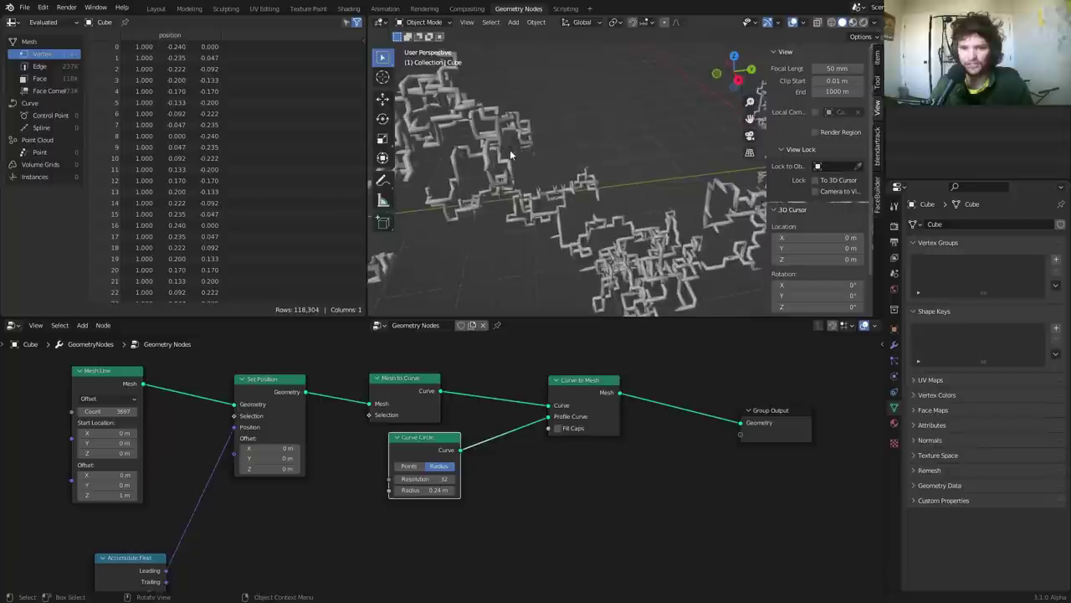
{"action": "scroll", "coordinate": [577, 174], "scroll_direction": "up", "scroll_amount": 3}
{"action": "middle_click_drag", "start_coordinate": [559, 172], "coordinate": [606, 161]}
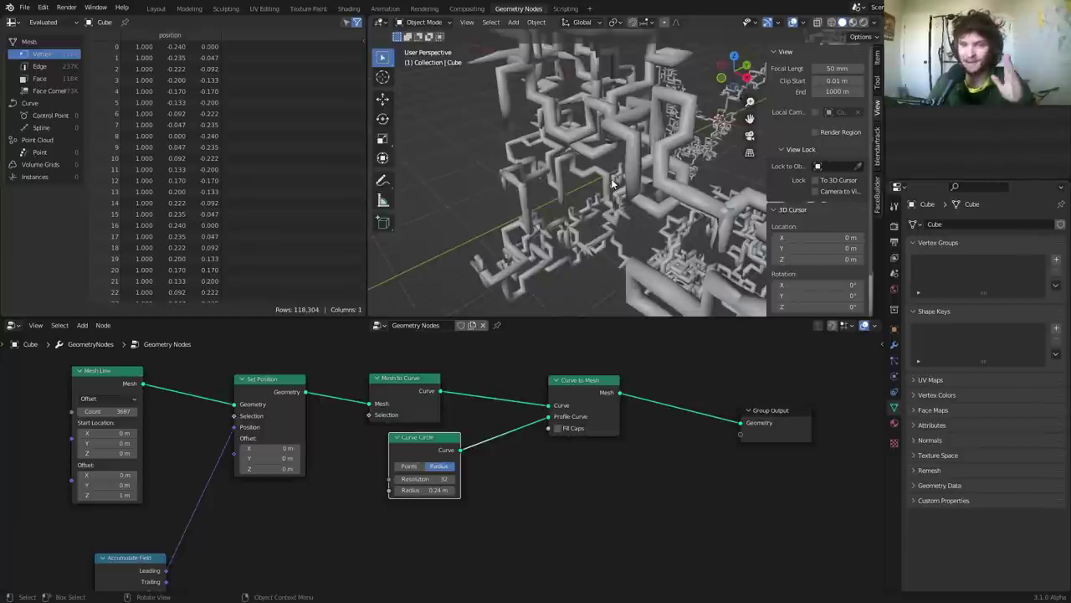
Move the Group Output farther away and insert a Set Shade Smooth node after Curve to Mesh
{"action": "middle_click_drag", "start_coordinate": [644, 421], "coordinate": [487, 426]}
{"action": "left_click_drag", "start_coordinate": [619, 419], "coordinate": [681, 419]}
{"action": "scroll", "coordinate": [511, 398], "scroll_direction": "up", "scroll_amount": 1}
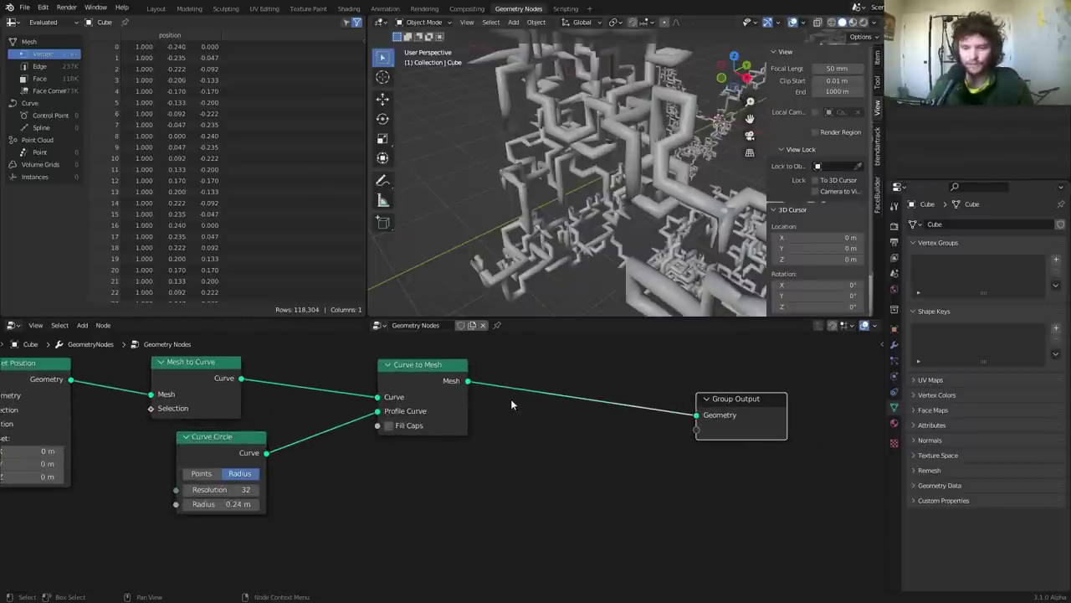
{"action": "middle_click_drag", "start_coordinate": [510, 398], "coordinate": [431, 366]}
{"action": "key", "text": "shift+a"}
{"action": "left_click", "coordinate": [431, 366]}
{"action": "type", "text": "set s"}
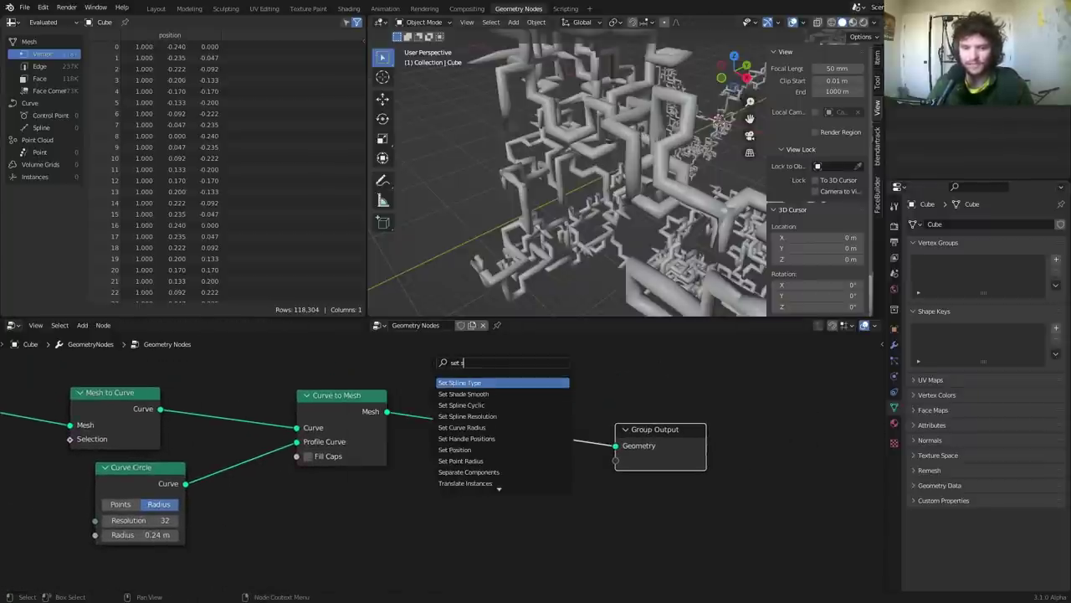
{"action": "left_click", "coordinate": [475, 393]}
{"action": "left_click", "coordinate": [484, 395]}
{"action": "scroll", "coordinate": [616, 188], "scroll_direction": "down", "scroll_amount": 3}
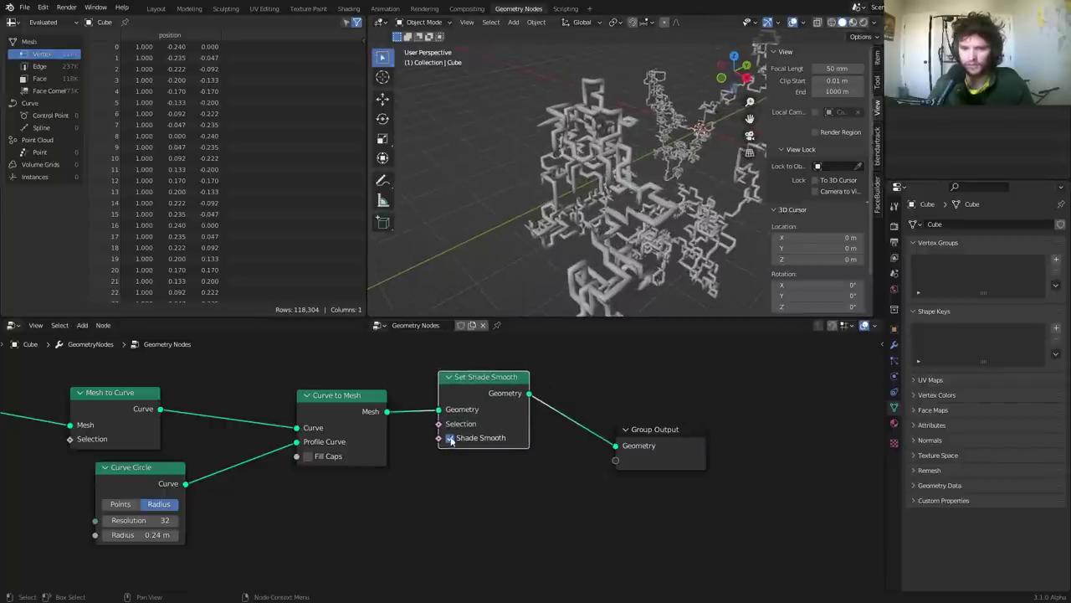
{"action": "scroll", "coordinate": [593, 170], "scroll_direction": "up", "scroll_amount": 3}
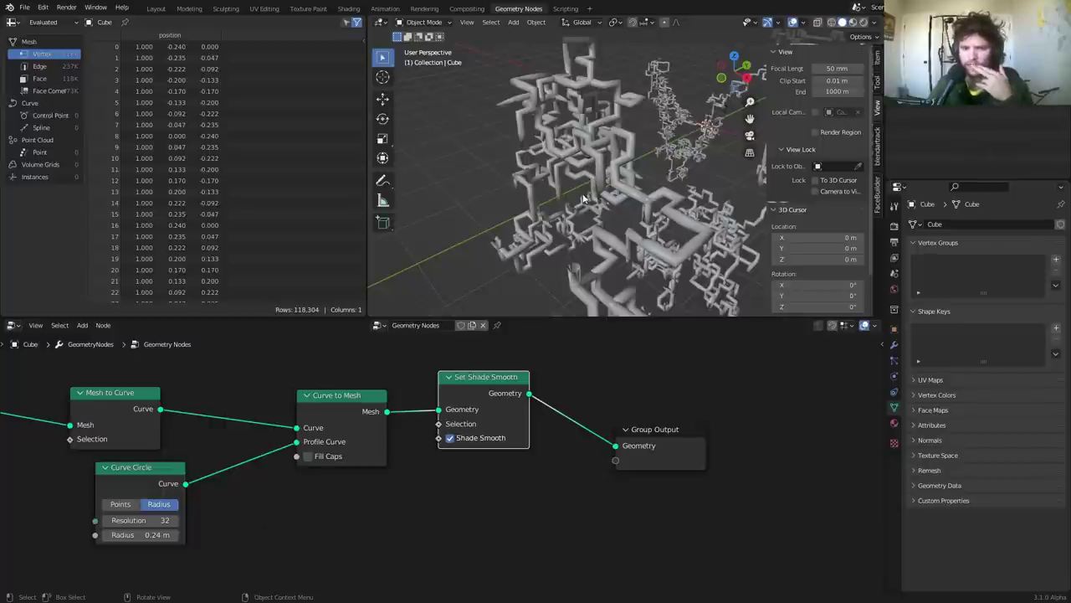
Move the Curve Circle node aside and insert a Subdivide Curve node between Mesh to Curve and Curve to Mesh
{"action": "scroll", "coordinate": [202, 452], "scroll_direction": "down", "scroll_amount": 2}
{"action": "left_click_drag", "start_coordinate": [224, 475], "coordinate": [206, 494]}
{"action": "scroll", "coordinate": [206, 493], "scroll_direction": "up", "scroll_amount": 1}
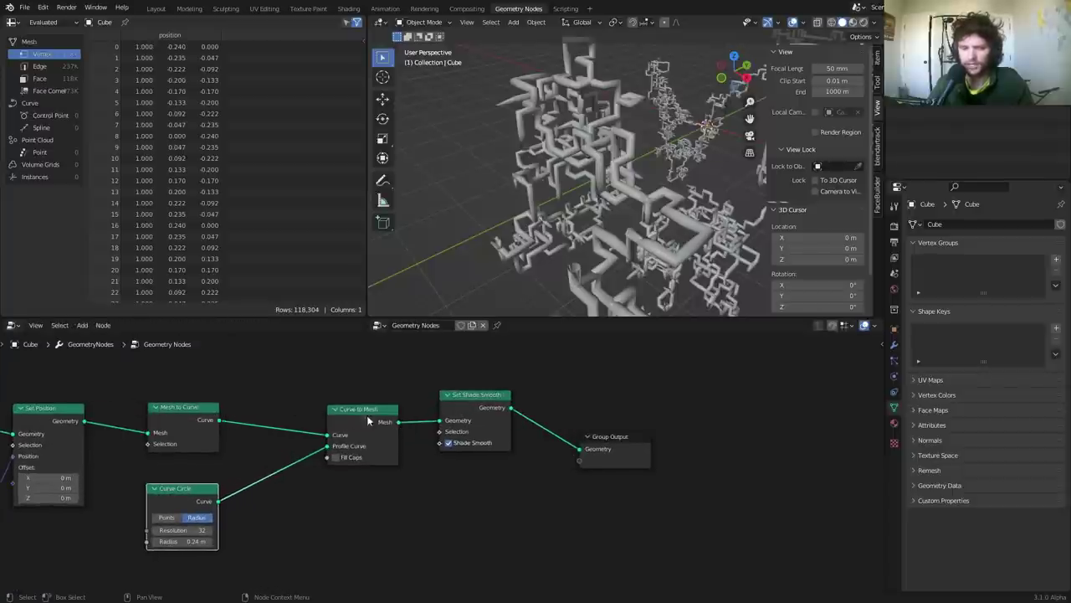
{"action": "key", "text": "shift+a"}
{"action": "left_click", "coordinate": [284, 352]}
{"action": "type", "text": "subdivi"}
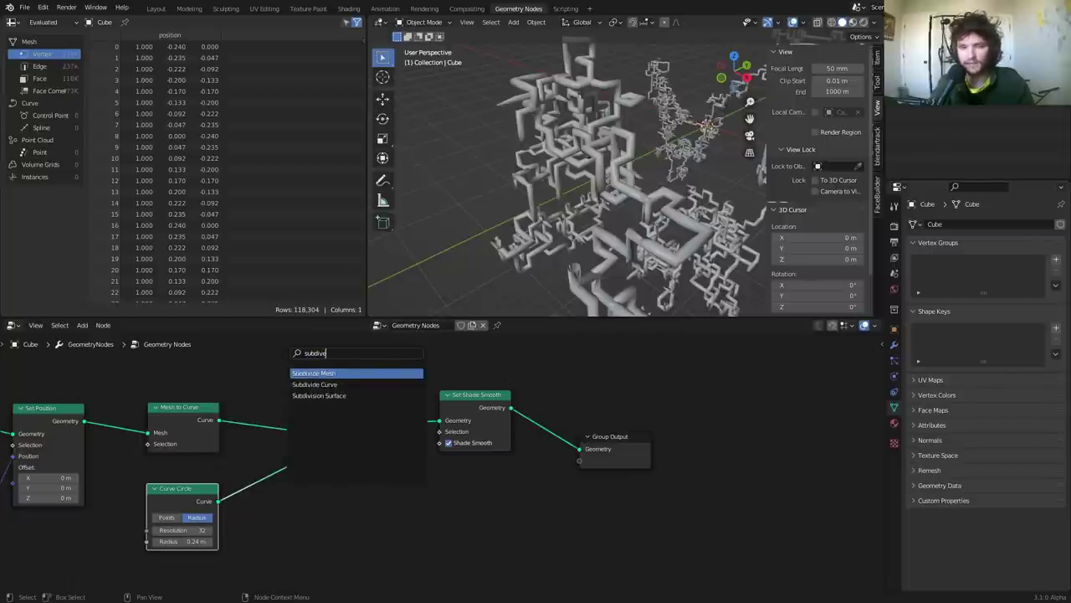
{"action": "key", "text": "Down"}
{"action": "key", "text": "Return"}
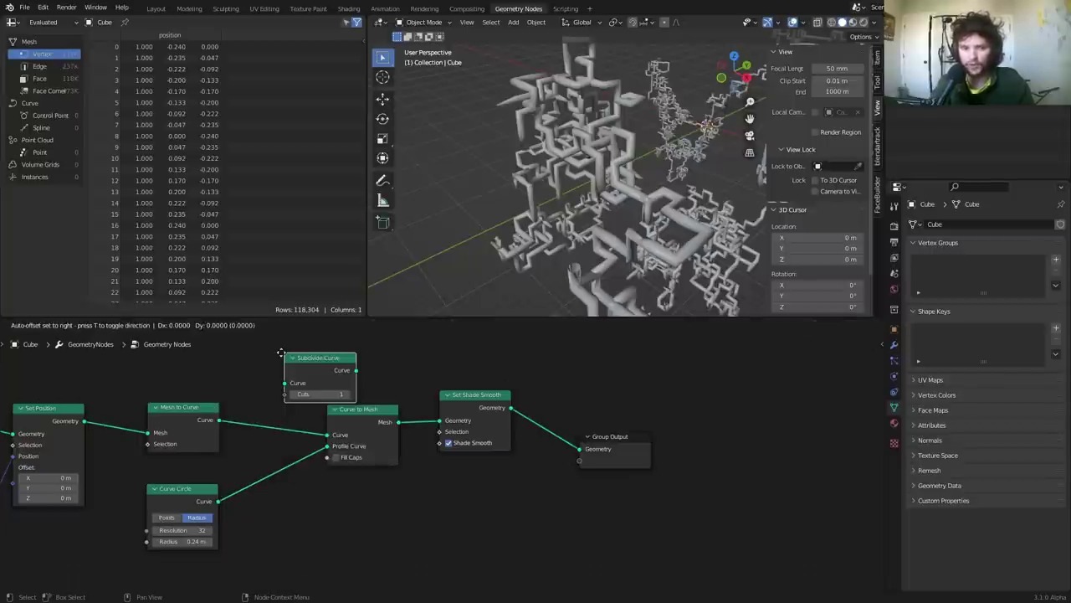
{"action": "left_click", "coordinate": [257, 403]}
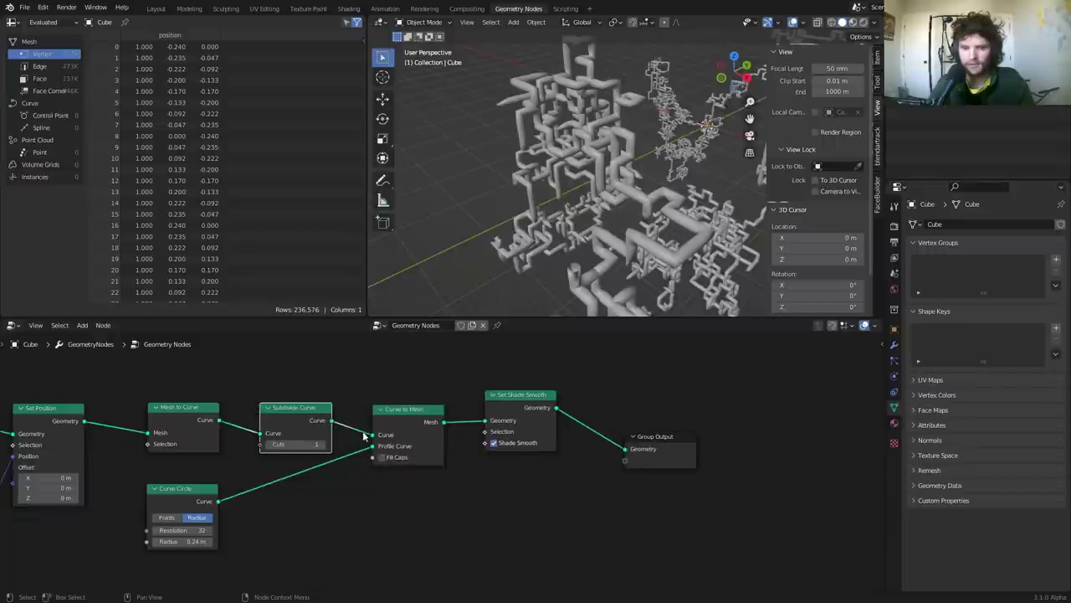
Raise the Subdivide Curve's Cuts to 5, and mute and unmute the node to compare the pipes
{"action": "left_click", "coordinate": [323, 446]}
{"action": "left_click", "coordinate": [323, 445]}
{"action": "left_click", "coordinate": [323, 445]}
{"action": "left_click", "coordinate": [323, 445]}
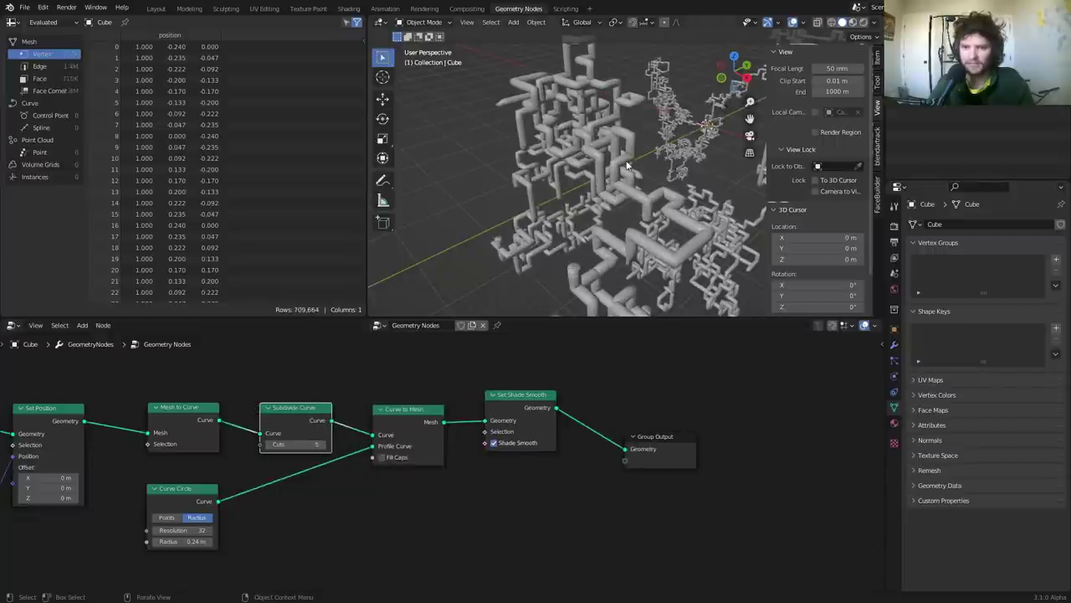
{"action": "key", "text": "m"}
{"action": "key", "text": "m"}
Set the Subdivide Curve's Cuts to 12 and the Curve Circle's Resolution to 16
{"action": "double_click", "coordinate": [318, 445]}
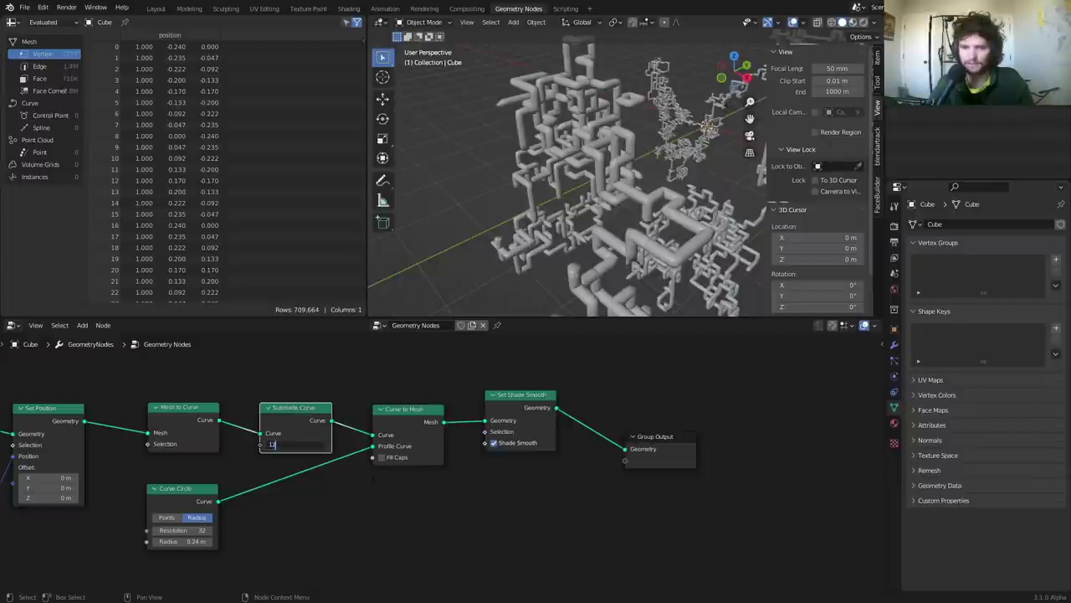
{"action": "type", "text": "12"}
{"action": "key", "text": "Return"}
{"action": "middle_click_drag", "start_coordinate": [635, 141], "coordinate": [586, 251]}
{"action": "double_click", "coordinate": [205, 530]}
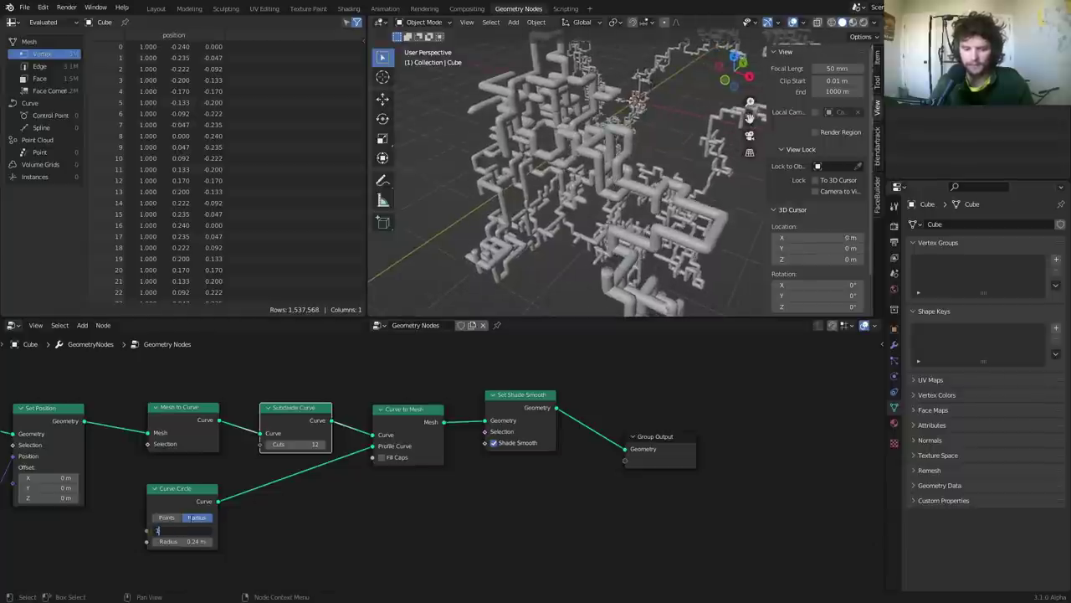
{"action": "type", "text": "16"}
{"action": "key", "text": "Return"}
{"action": "middle_click_drag", "start_coordinate": [509, 195], "coordinate": [559, 139]}
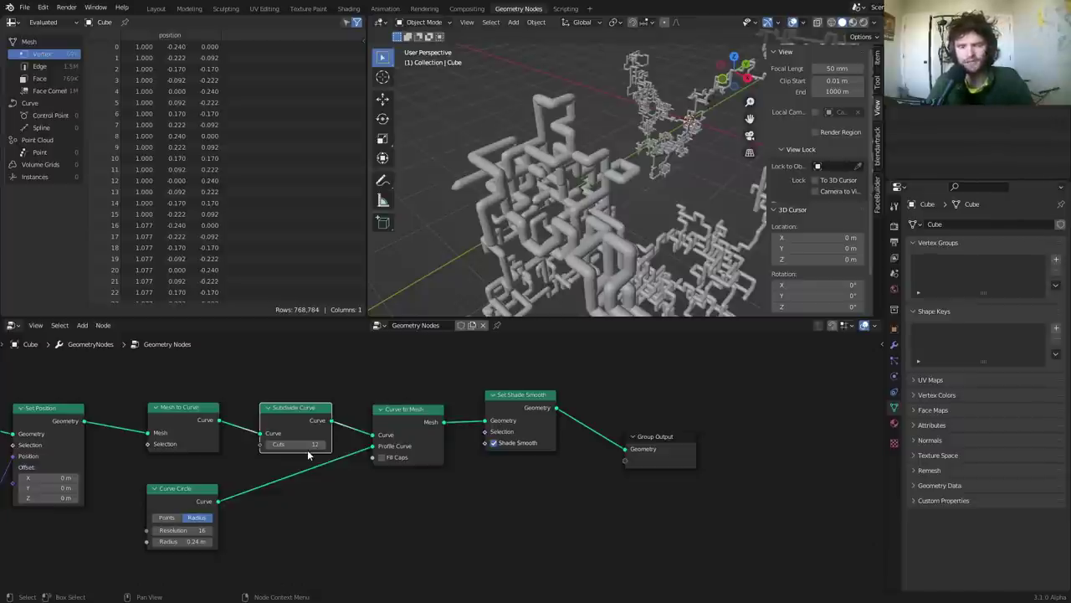
Reduce the Subdivide Curve's Cuts to 9
{"action": "scroll", "coordinate": [526, 130], "scroll_direction": "up", "scroll_amount": 3}
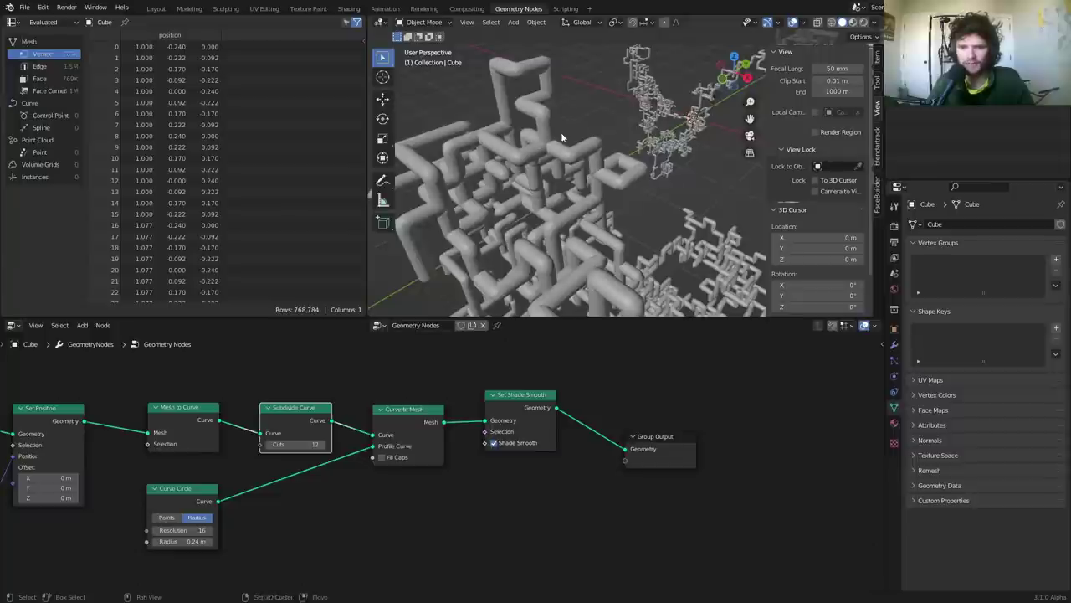
{"action": "left_click", "coordinate": [298, 443]}
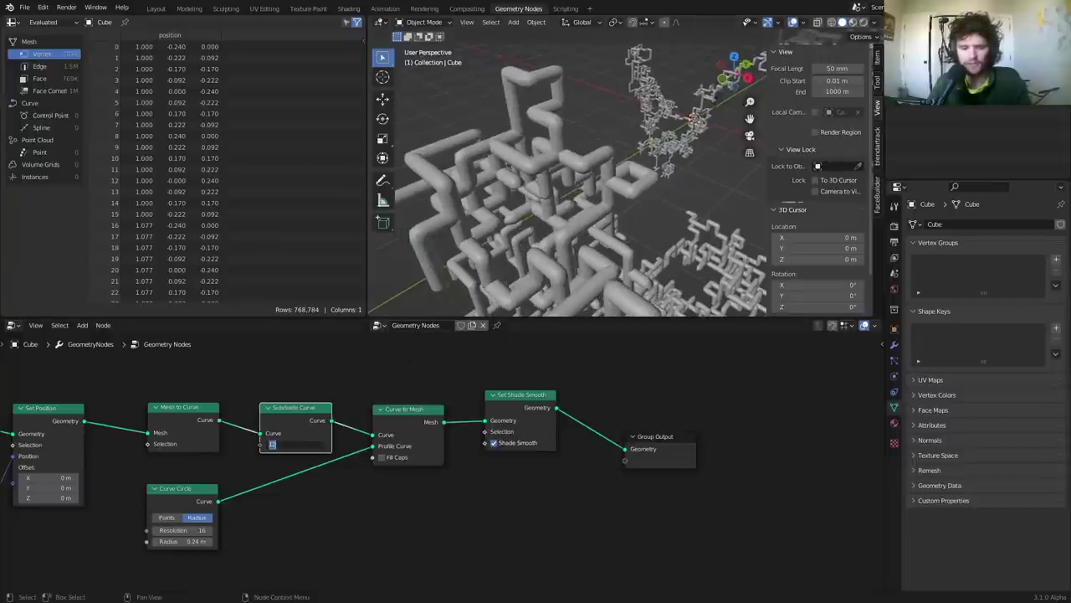
{"action": "type", "text": "9"}
{"action": "key", "text": "Return"}
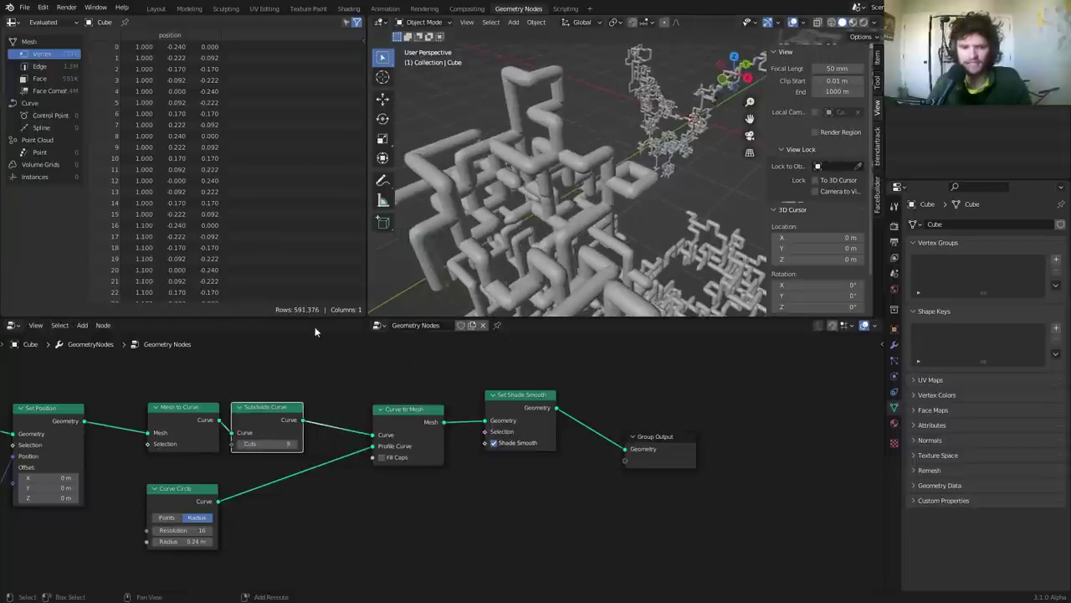
Try a Fillet Curve node after Subdivide Curve with Limit Radius enabled and different radii, and delete it again
{"action": "key", "text": "shift+a"}
{"action": "left_click", "coordinate": [308, 347]}
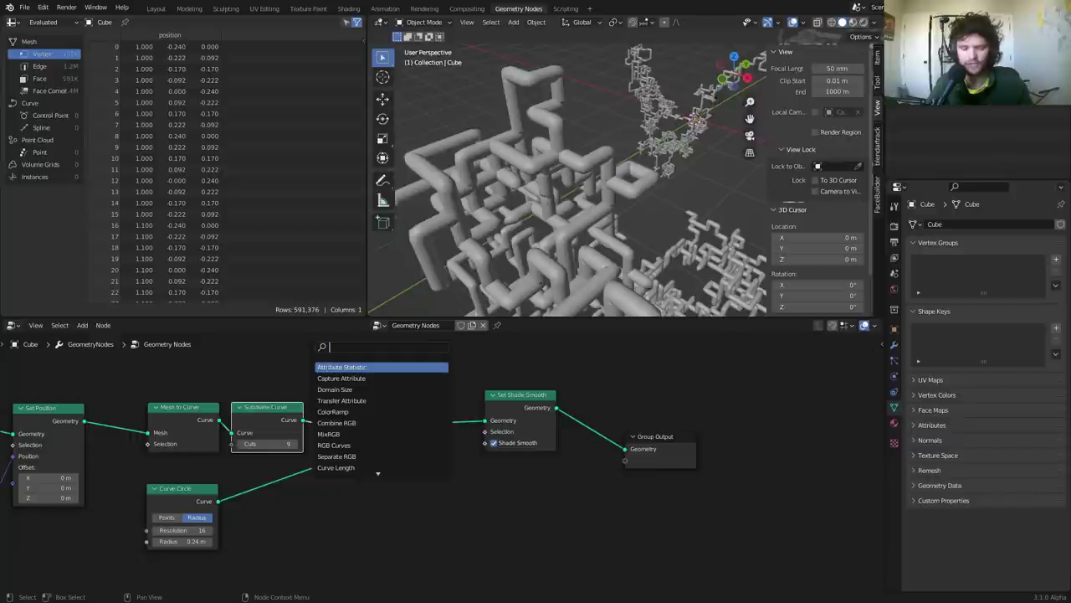
{"action": "type", "text": "fil"}
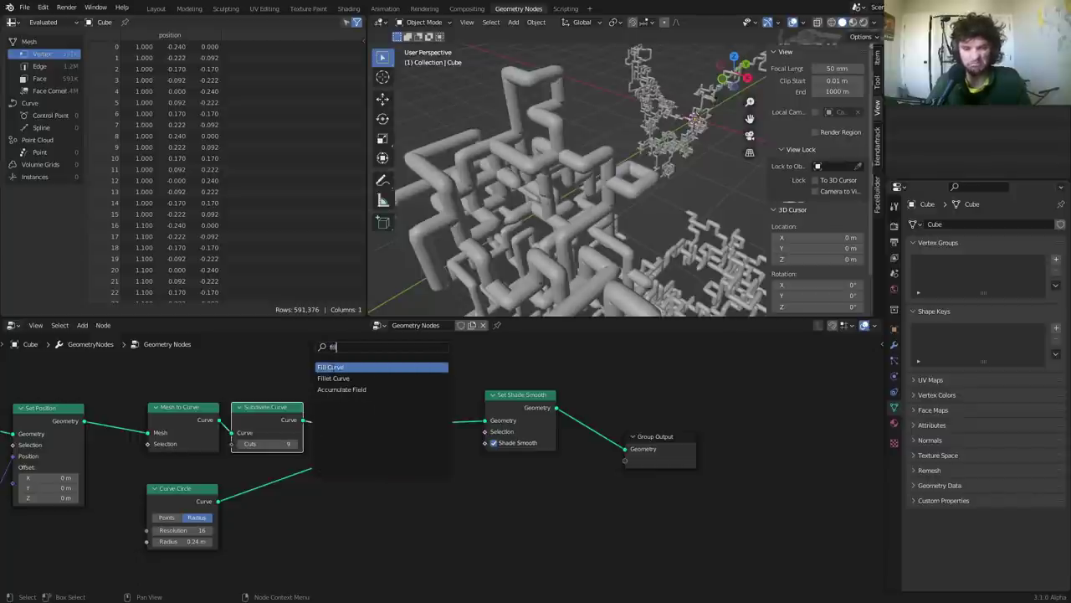
{"action": "left_click", "coordinate": [335, 377]}
{"action": "left_click", "coordinate": [338, 416]}
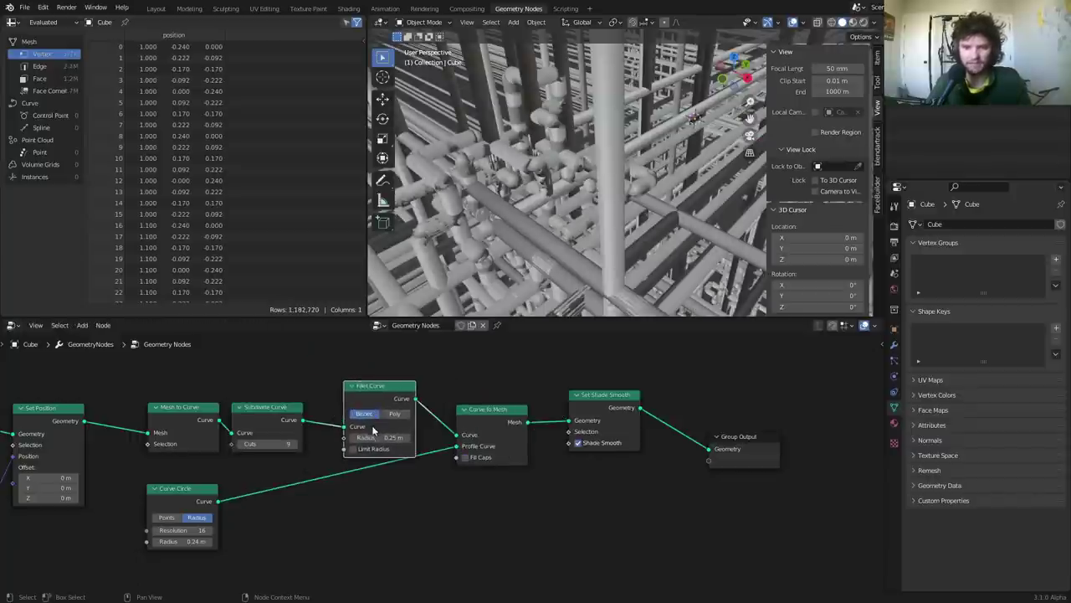
{"action": "left_click", "coordinate": [353, 450]}
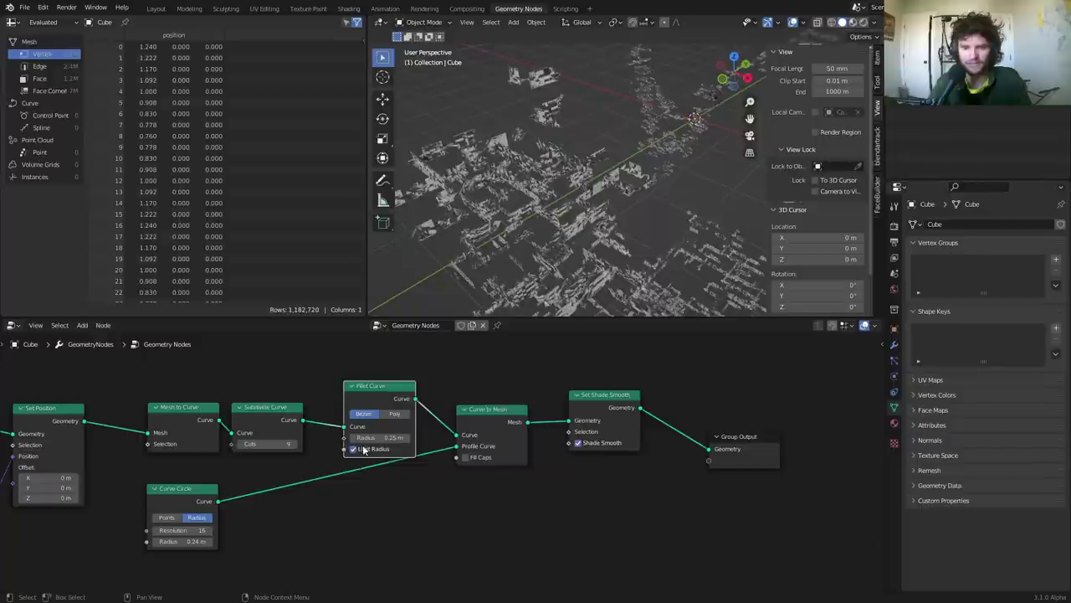
{"action": "mouse_move", "coordinate": [377, 437]}
{"action": "left_mouse_down"}
{"action": "mouse_move", "coordinate": [318, 437]}
{"action": "mouse_move", "coordinate": [388, 437]}
{"action": "left_mouse_up"}
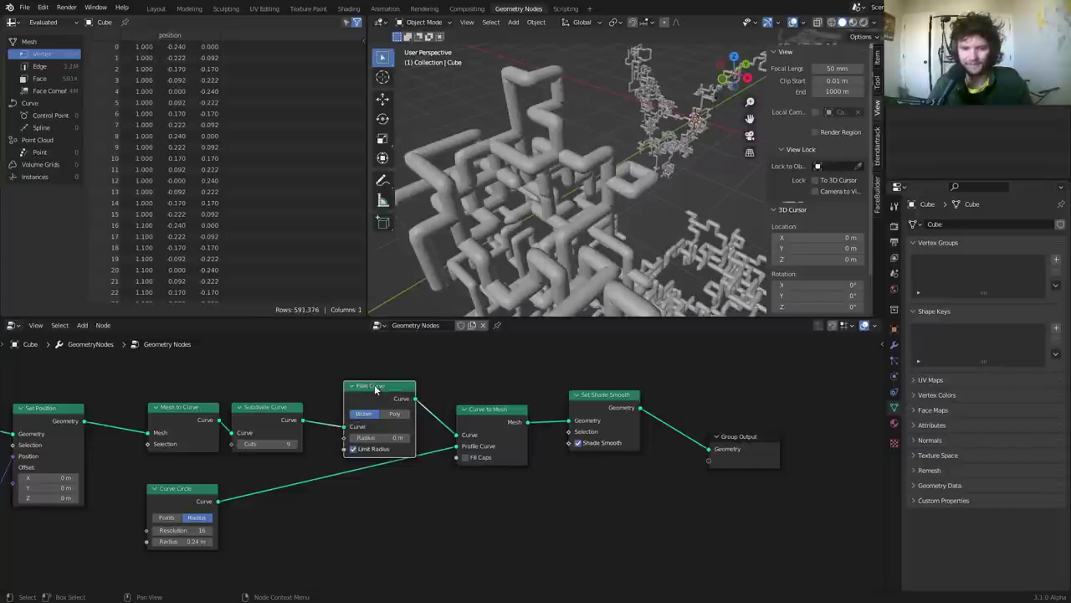
{"action": "key", "text": "ctrl+x"}
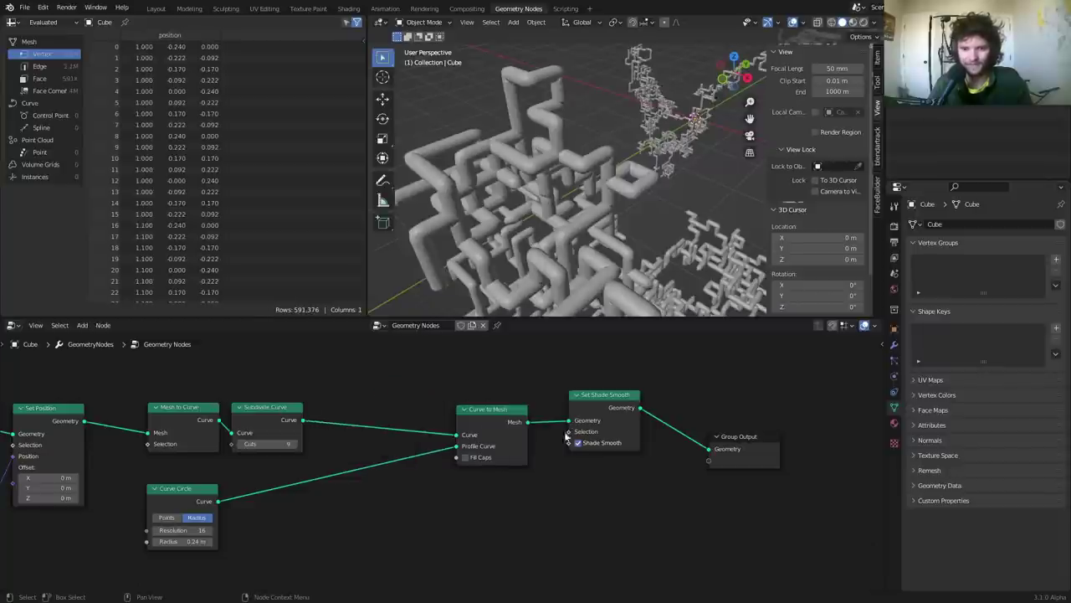
Set the Subdivide Curve's Cuts to 12 and compare the pipes with Shade Smooth off and on again
{"action": "left_click", "coordinate": [577, 443]}
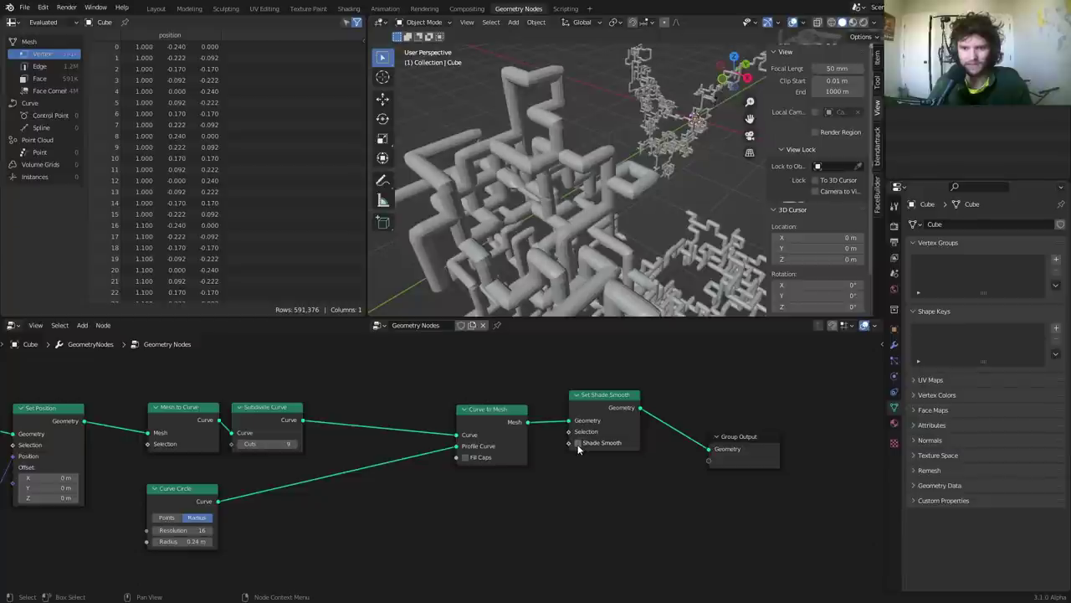
{"action": "left_click", "coordinate": [283, 444]}
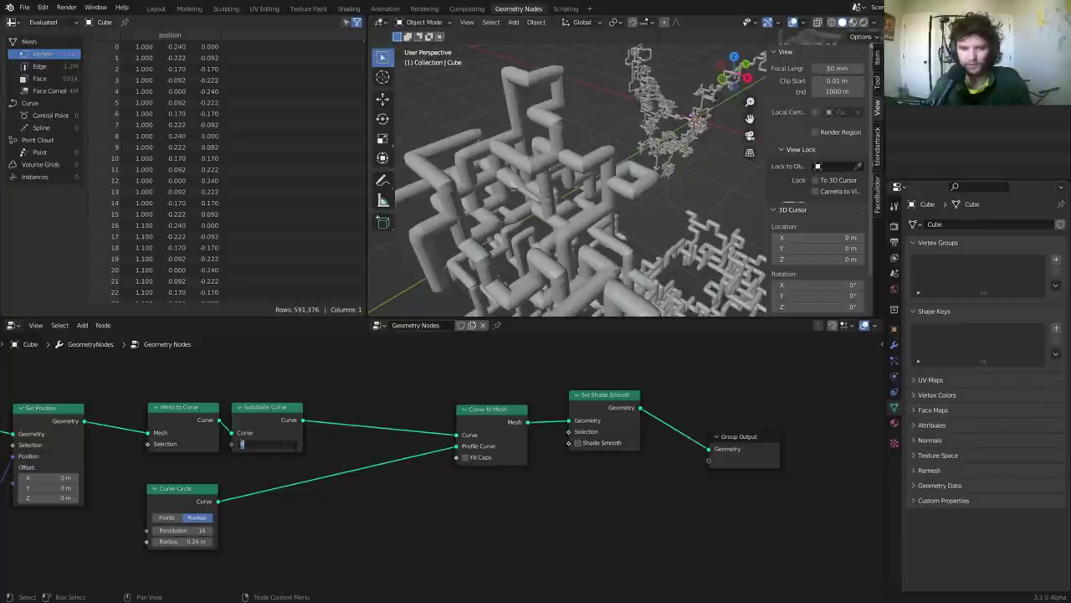
{"action": "key", "text": "Return"}
{"action": "left_click", "coordinate": [577, 443]}
{"action": "middle_click_drag", "start_coordinate": [536, 200], "coordinate": [636, 163]}
Check the pipes through the camera and up close, and set the Curve Circle's Resolution to 10
{"action": "left_click", "coordinate": [750, 135]}
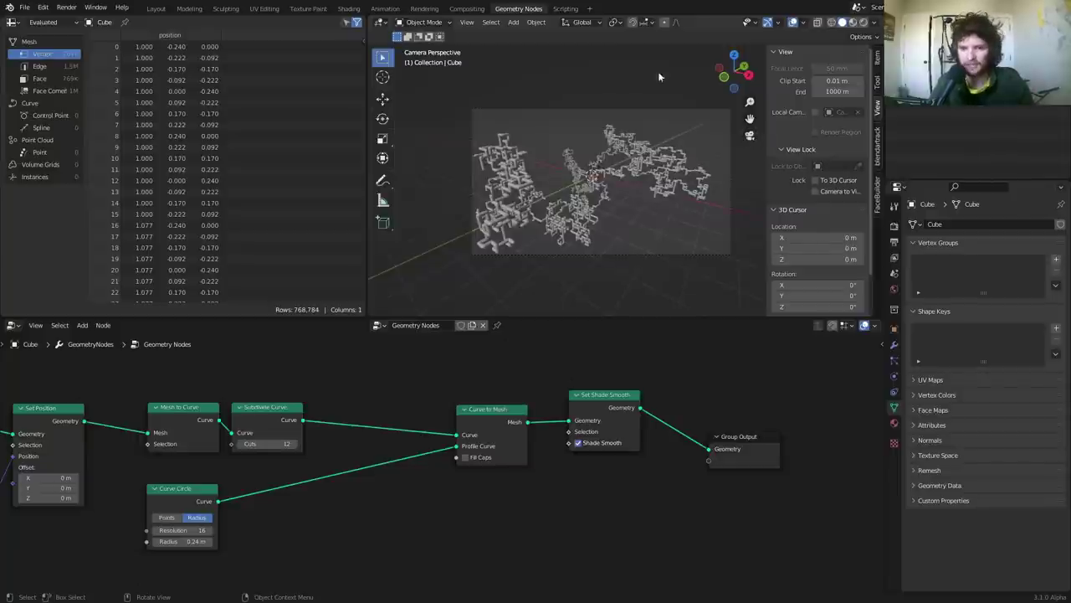
{"action": "middle_click", "coordinate": [500, 177]}
{"action": "scroll", "coordinate": [500, 177], "scroll_direction": "up", "scroll_amount": 3}
{"action": "middle_click_drag", "start_coordinate": [500, 177], "coordinate": [619, 210], "text": "shift"}
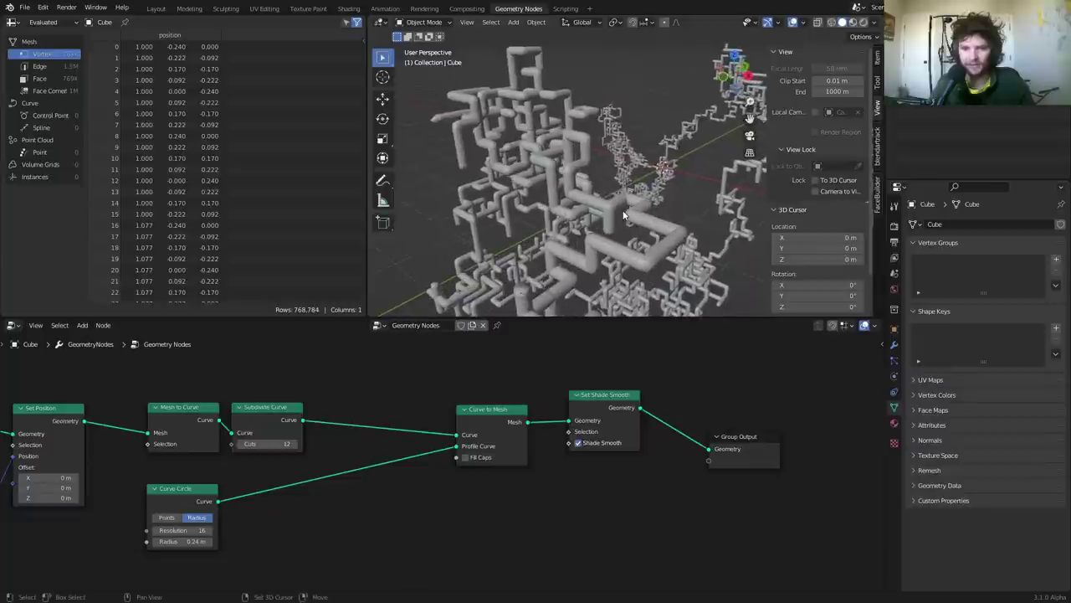
{"action": "left_click", "coordinate": [262, 418]}
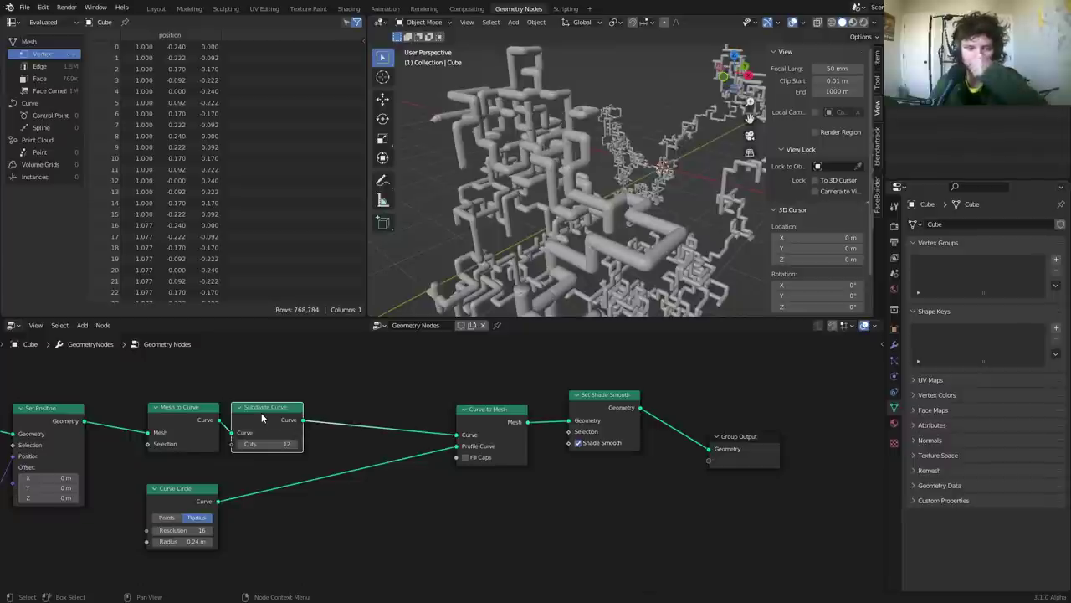
{"action": "double_click", "coordinate": [180, 530]}
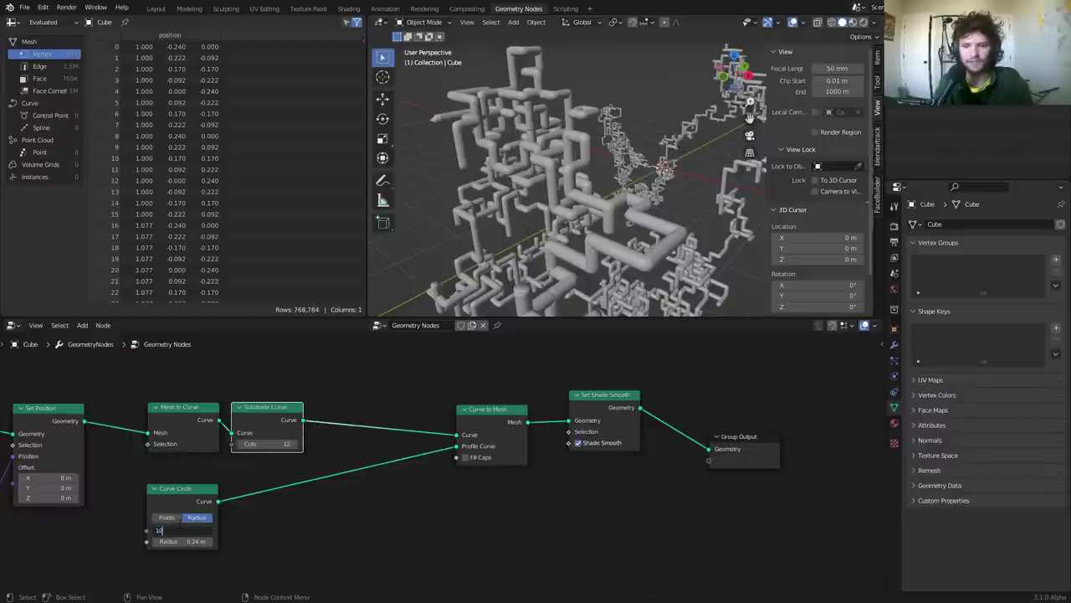
{"action": "key", "text": "Return"}
Try a lower Count on the Mesh Line node and undo the change
{"action": "scroll", "coordinate": [191, 422], "scroll_direction": "down", "scroll_amount": 3}
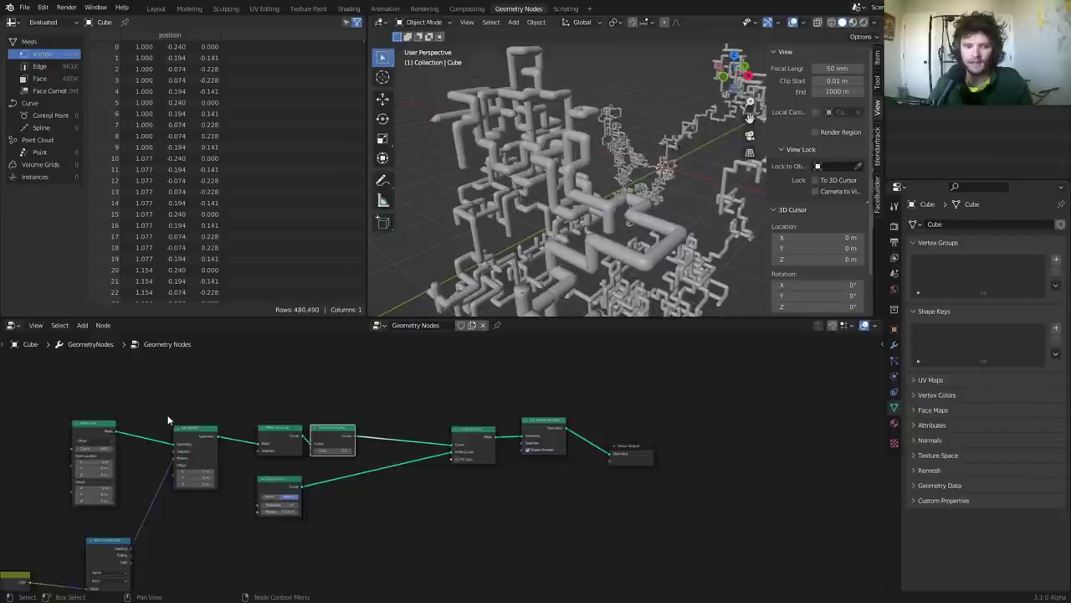
{"action": "middle_click_drag", "start_coordinate": [191, 423], "coordinate": [319, 425]}
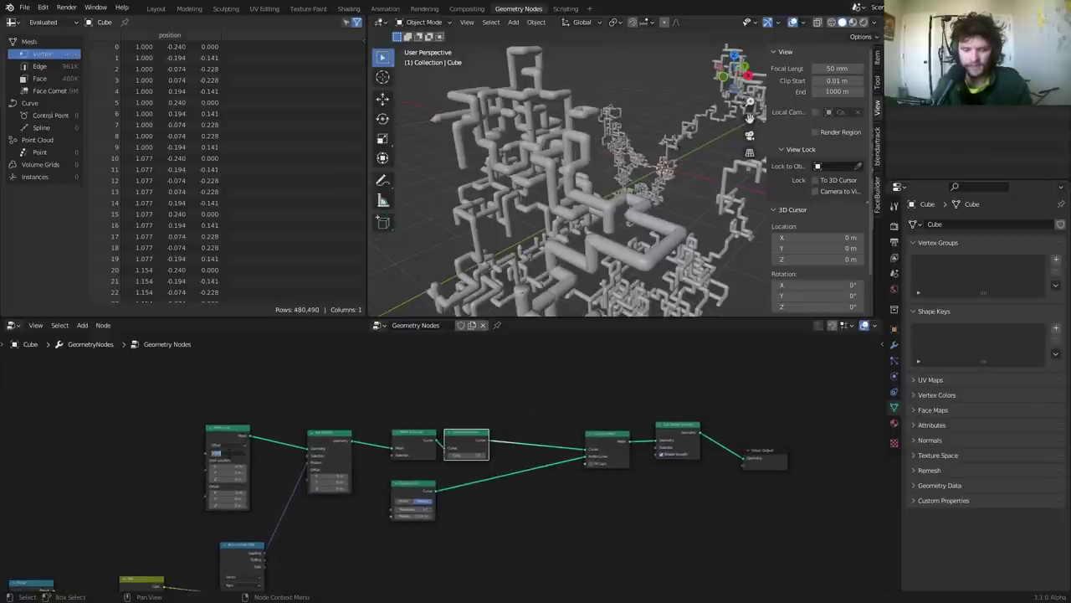
{"action": "key", "text": "Return"}
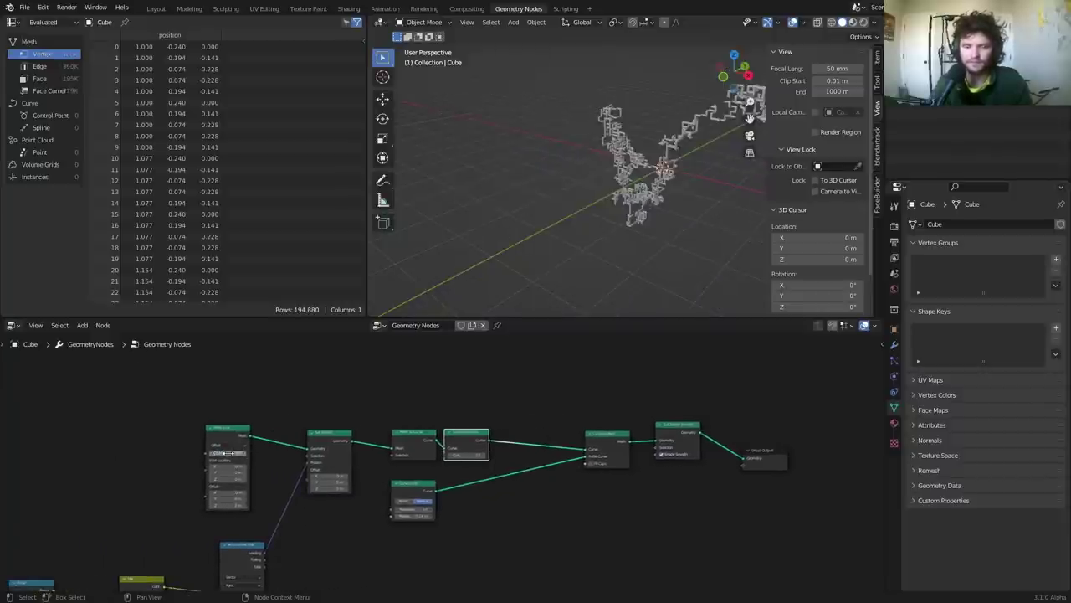
{"action": "key", "text": "ctrl+z"}
Inspect the generated pipes from several angles and save the Blender file
{"action": "scroll", "coordinate": [592, 216], "scroll_direction": "down", "scroll_amount": 3}
{"action": "middle_click_drag", "start_coordinate": [594, 210], "coordinate": [550, 197], "text": "shift"}
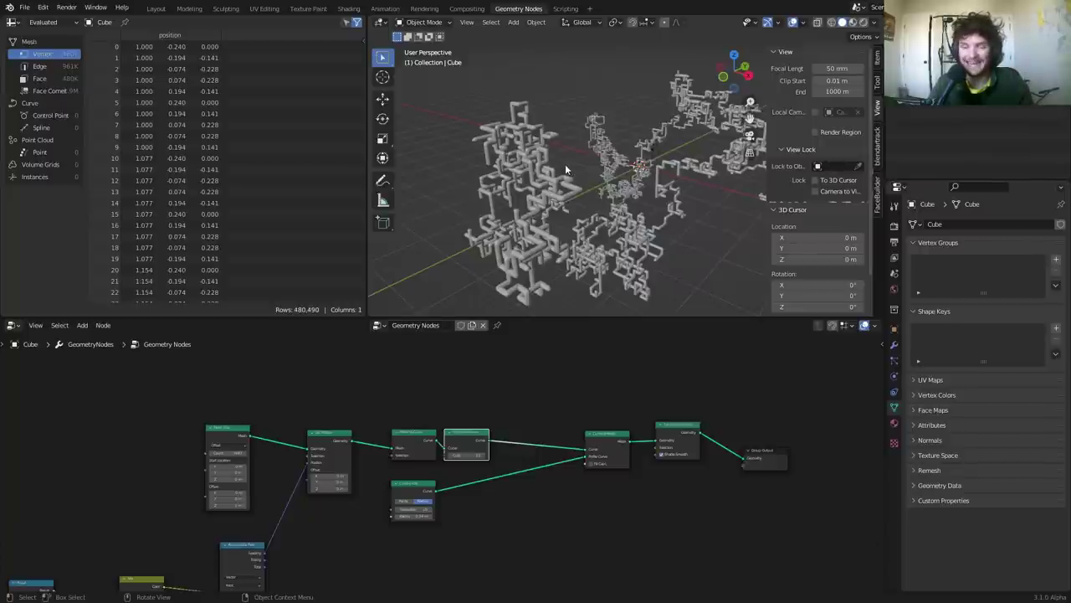
{"action": "scroll", "coordinate": [479, 400], "scroll_direction": "up", "scroll_amount": 2}
{"action": "scroll", "coordinate": [512, 130], "scroll_direction": "up", "scroll_amount": 2}
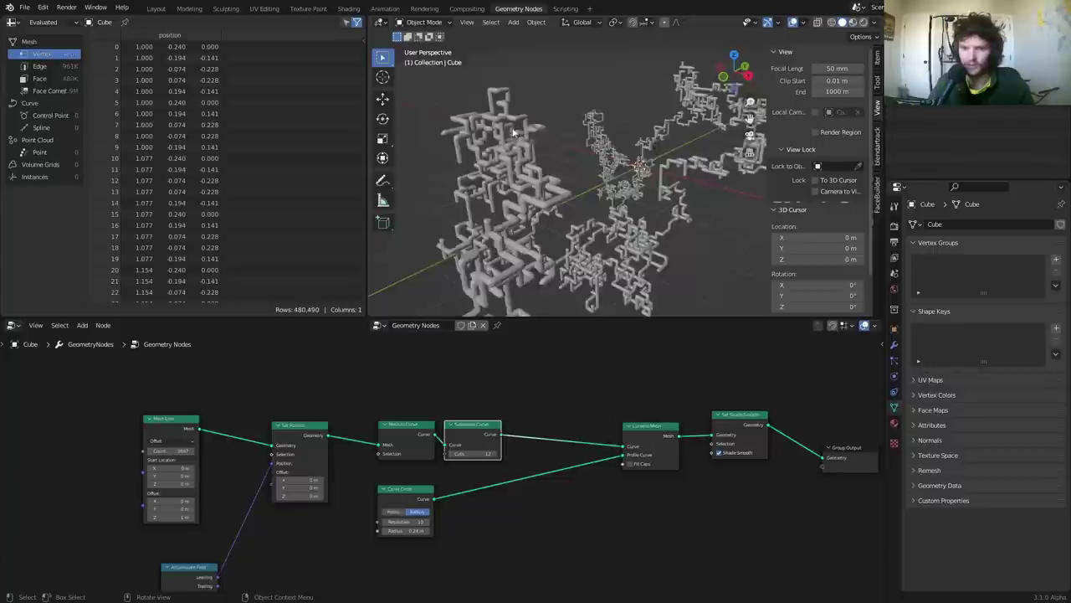
{"action": "middle_click_drag", "start_coordinate": [512, 129], "coordinate": [512, 254]}
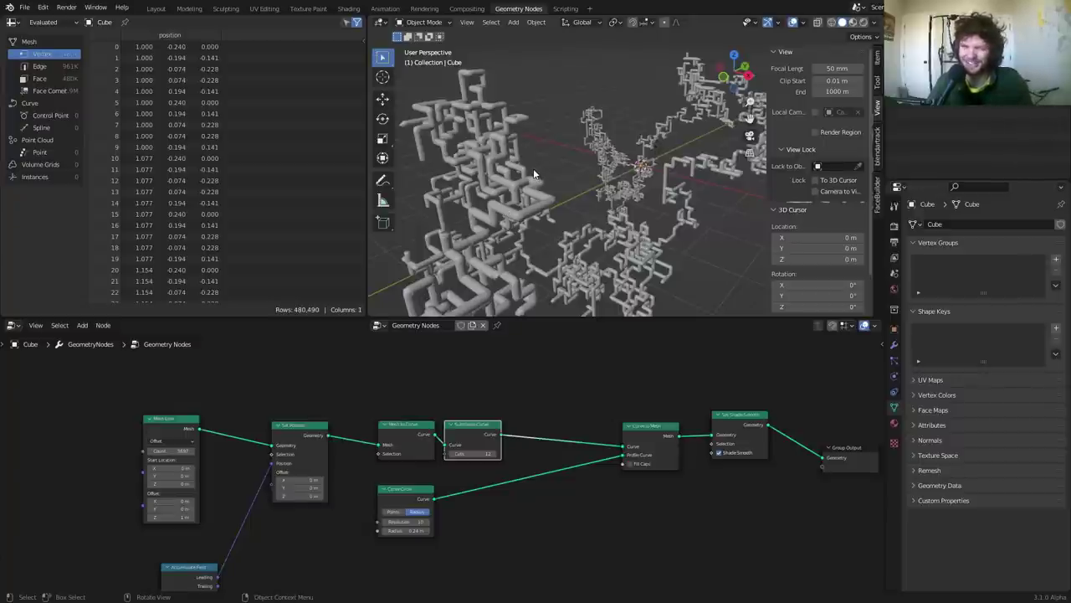
{"action": "middle_click_drag", "start_coordinate": [533, 168], "coordinate": [560, 176]}
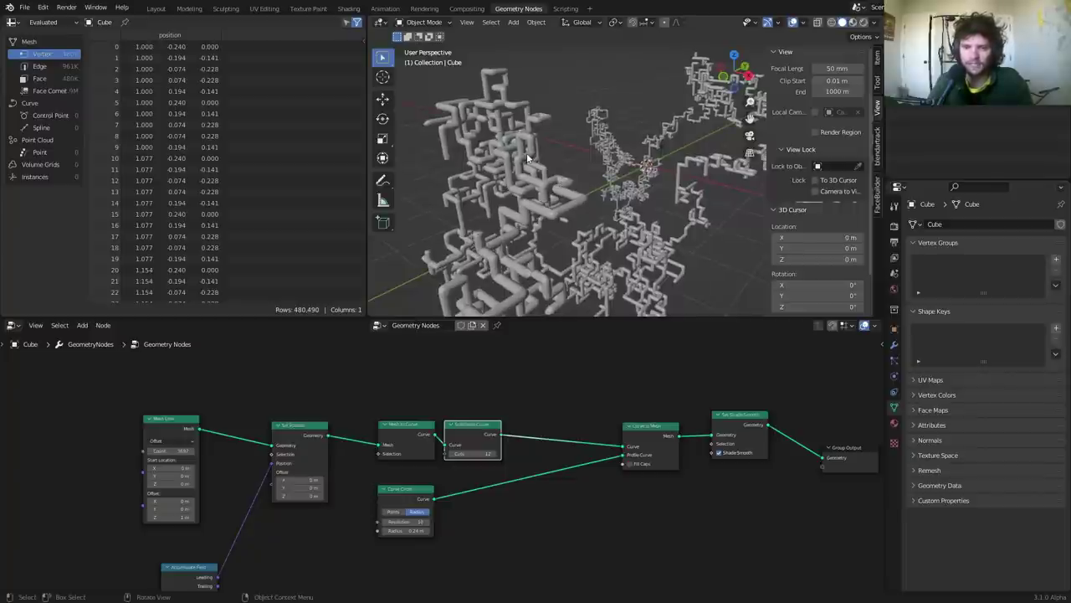
{"action": "key", "text": "ctrl+s"}
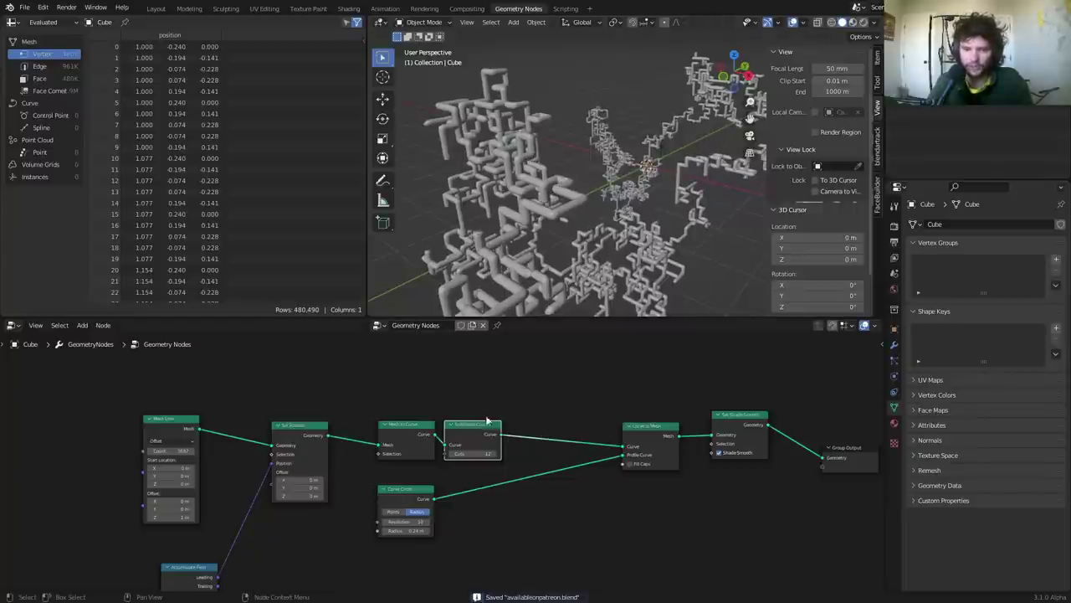
Add an Instance on Points node above the Subdivide Curve node and feed its Points from the Mesh to Curve output
{"action": "middle_click_drag", "start_coordinate": [479, 429], "coordinate": [426, 459]}
{"action": "key", "text": "shift+a"}
{"action": "left_click", "coordinate": [484, 358]}
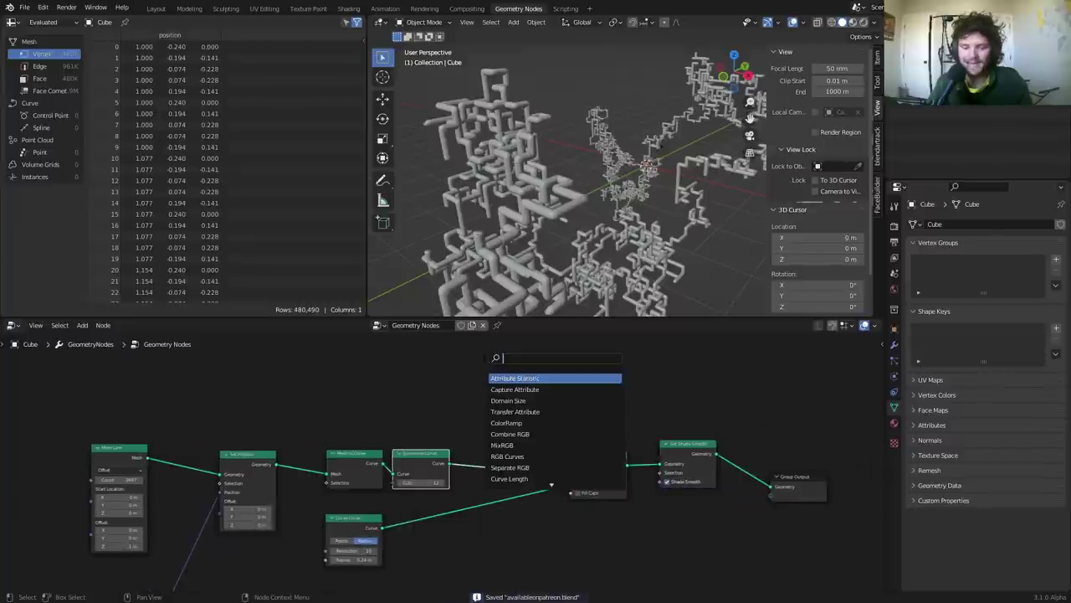
{"action": "type", "text": "instance"}
{"action": "key", "text": "Down"}
{"action": "key", "text": "Down"}
{"action": "key", "text": "Down"}
{"action": "key", "text": "Down"}
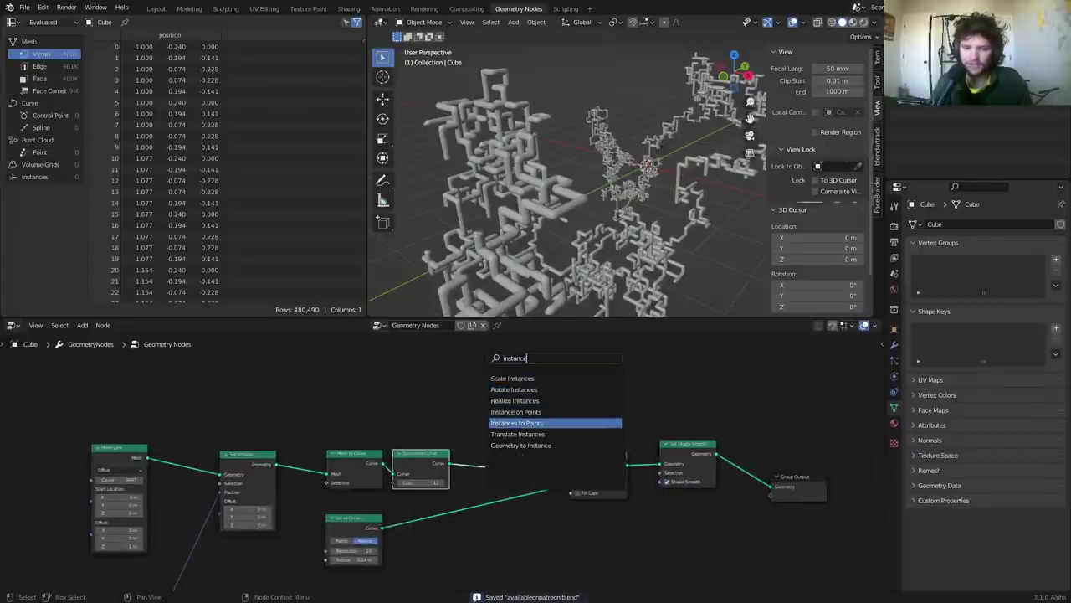
{"action": "key", "text": "Return"}
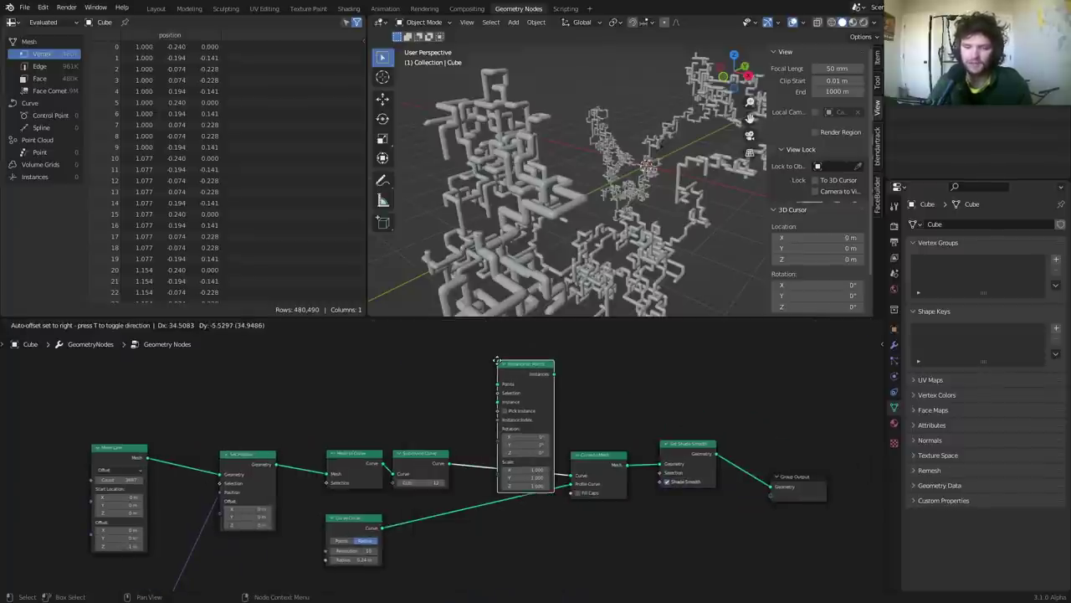
{"action": "left_click", "coordinate": [454, 351]}
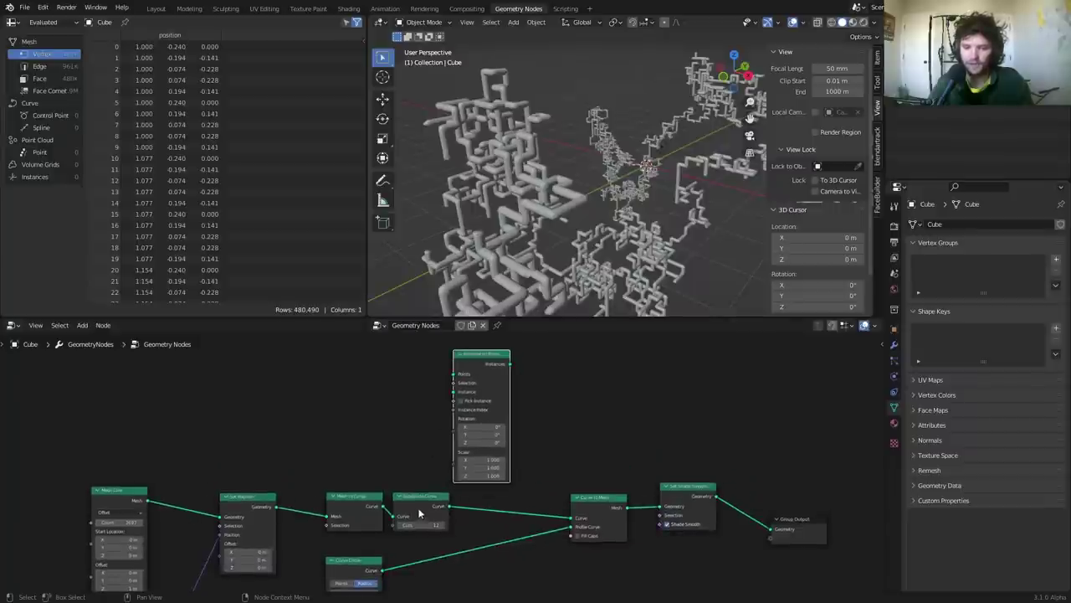
{"action": "left_click_drag", "start_coordinate": [420, 513], "coordinate": [473, 508]}
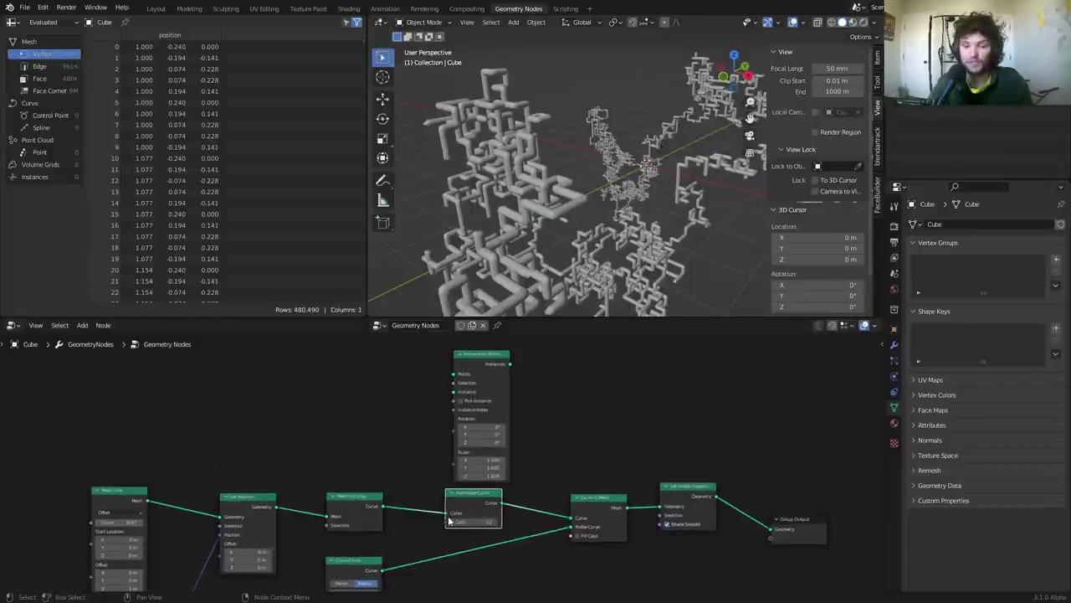
{"action": "right_click_drag", "start_coordinate": [372, 503], "coordinate": [471, 383], "text": "alt"}
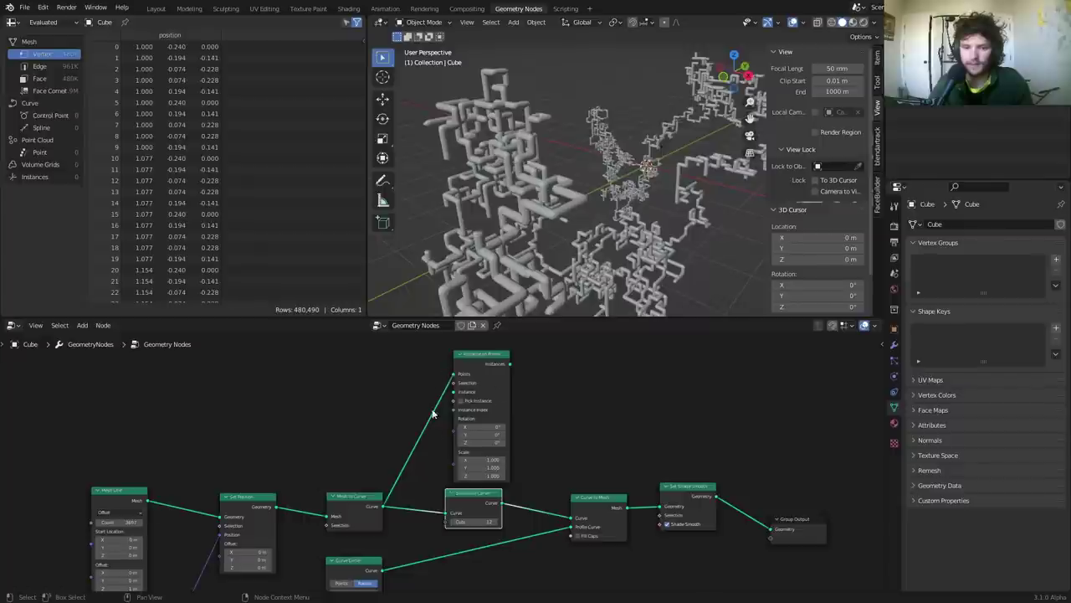
Add a UV Sphere node and connect its mesh to the Instance input of Instance on Points
{"action": "scroll", "coordinate": [437, 393], "scroll_direction": "up", "scroll_amount": 2}
{"action": "key", "text": "shift+a"}
{"action": "left_click", "coordinate": [398, 378]}
{"action": "type", "text": "uv sp"}
{"action": "key", "text": "Return"}
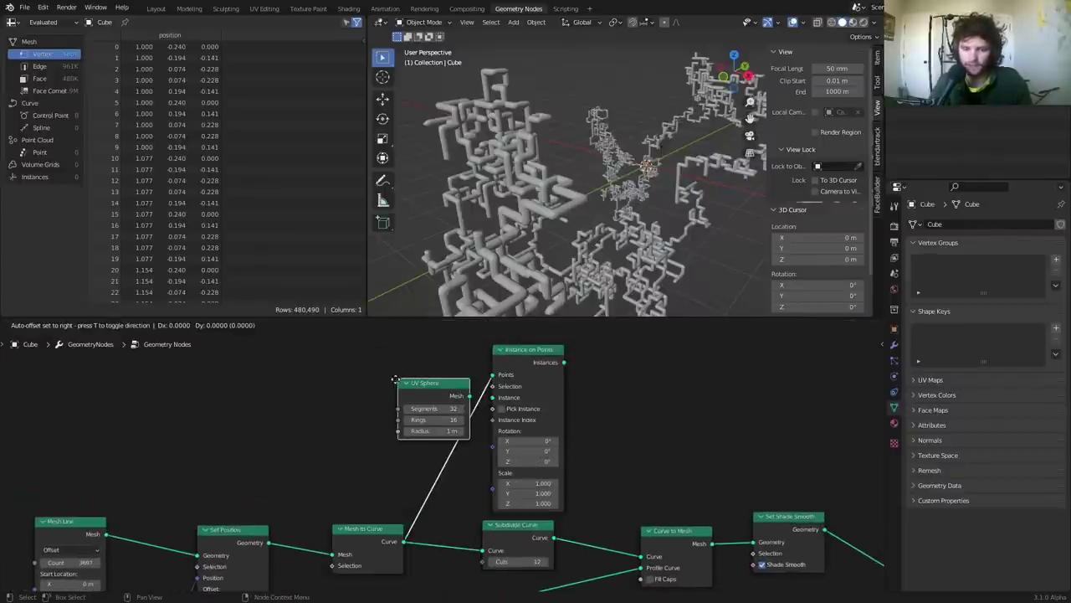
{"action": "left_click", "coordinate": [322, 394]}
{"action": "right_click_drag", "start_coordinate": [414, 408], "coordinate": [482, 409], "text": "alt"}
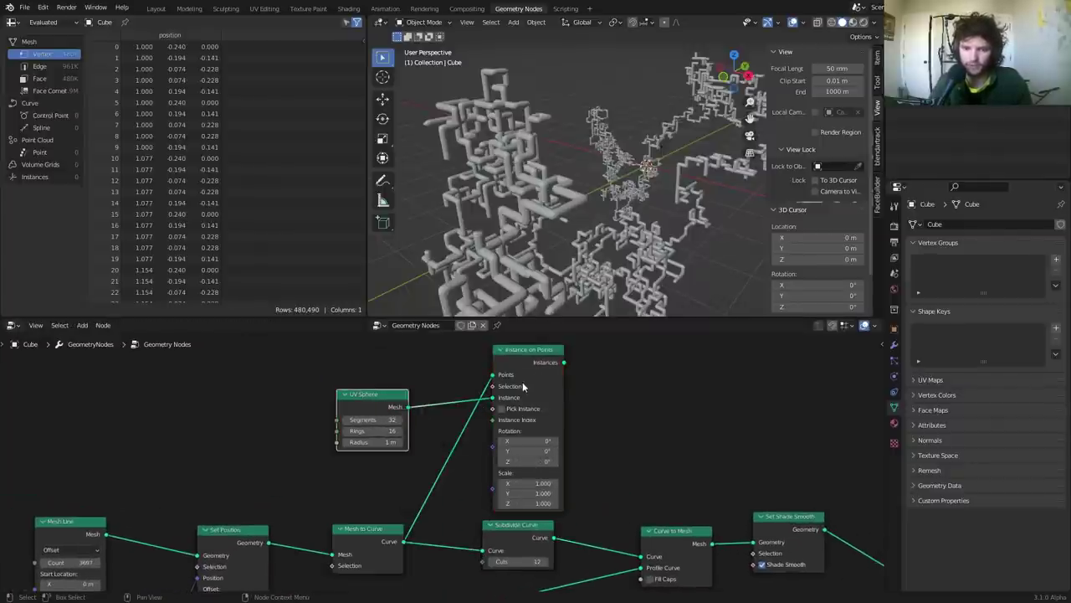
Combine the sphere instances with the smooth-shaded pipe mesh through a Join Geometry node ahead of the Group Output
{"action": "scroll", "coordinate": [545, 385], "scroll_direction": "down", "scroll_amount": 2}
{"action": "middle_click_drag", "start_coordinate": [570, 392], "coordinate": [404, 386]}
{"action": "right_click_drag", "start_coordinate": [391, 387], "coordinate": [556, 476], "text": "alt"}
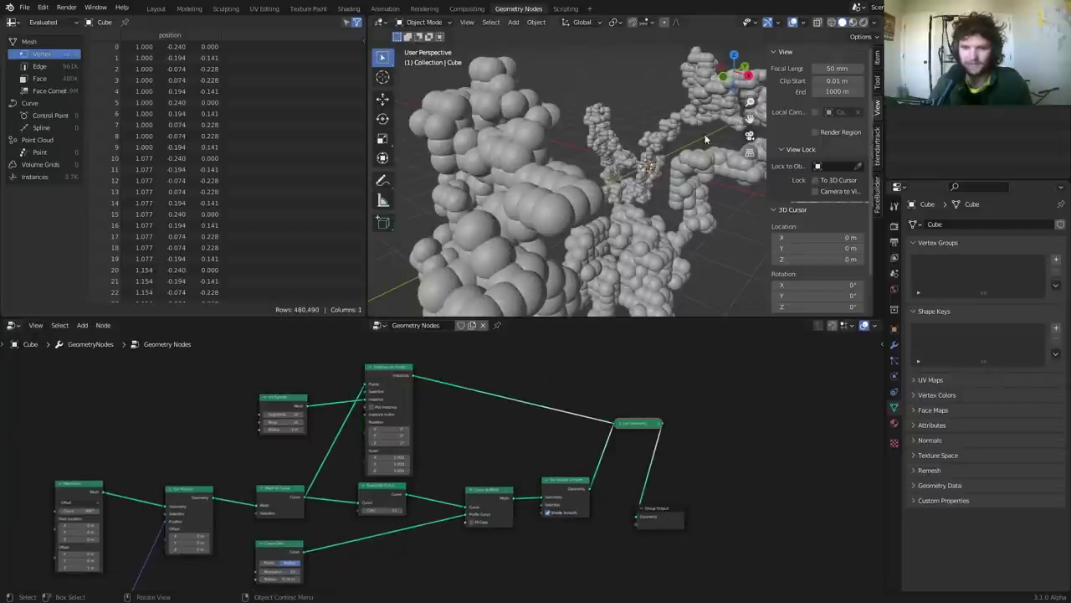
Shrink the UV Sphere's Radius to near pipe thickness and set the Curve Circle's Radius to 0.15 m
{"action": "scroll", "coordinate": [140, 397], "scroll_direction": "up", "scroll_amount": 3}
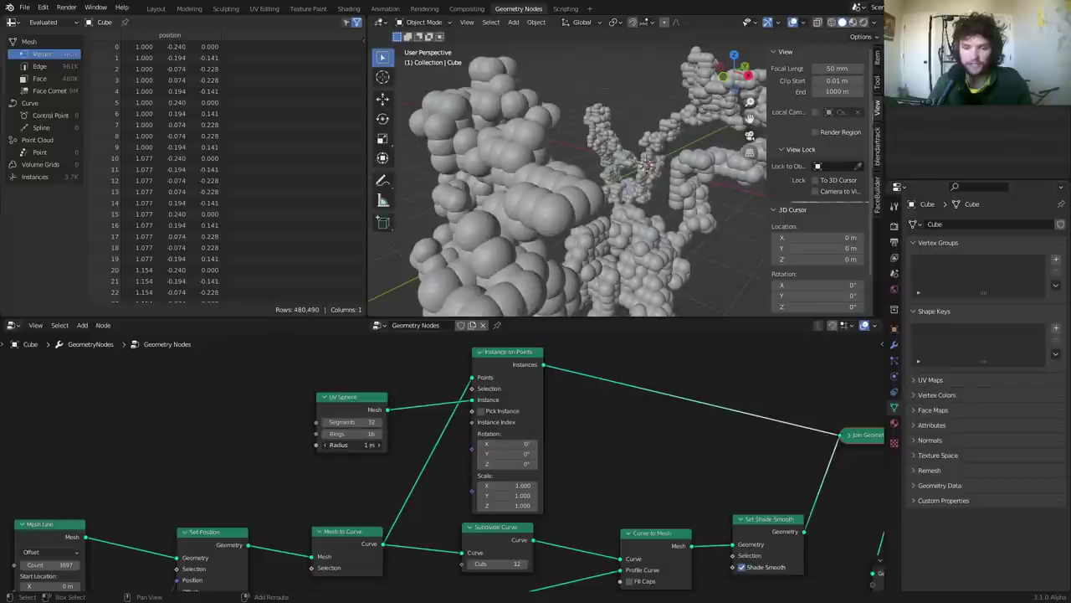
{"action": "mouse_move", "coordinate": [352, 444]}
{"action": "left_mouse_down"}
{"action": "mouse_move", "coordinate": [285, 444]}
{"action": "mouse_move", "coordinate": [352, 444]}
{"action": "left_mouse_up"}
{"action": "middle_click_drag", "start_coordinate": [451, 502], "coordinate": [466, 377]}
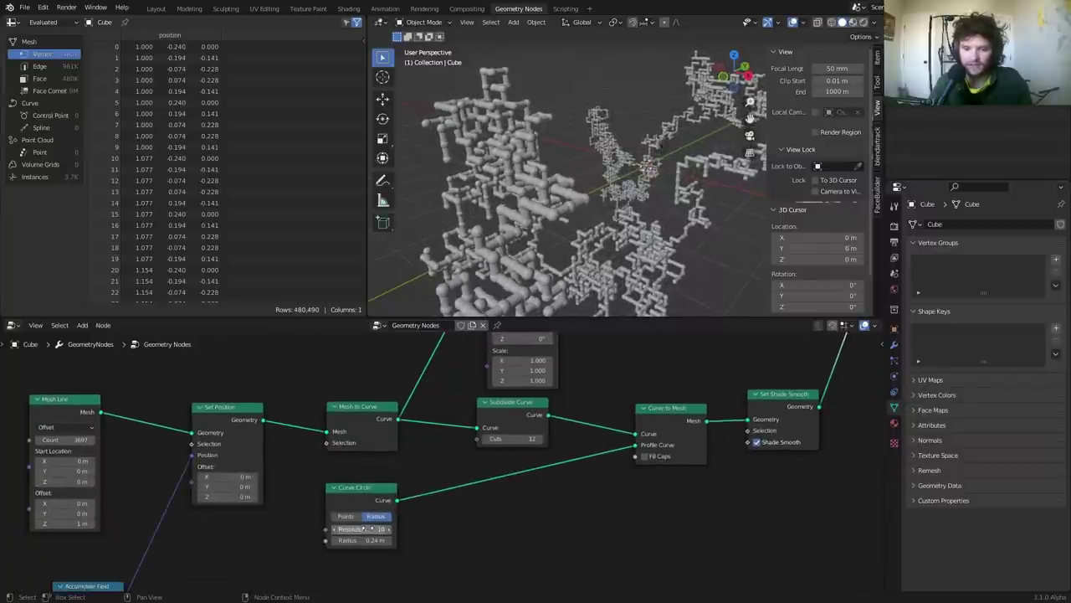
{"action": "left_click_drag", "start_coordinate": [361, 540], "coordinate": [339, 540]}
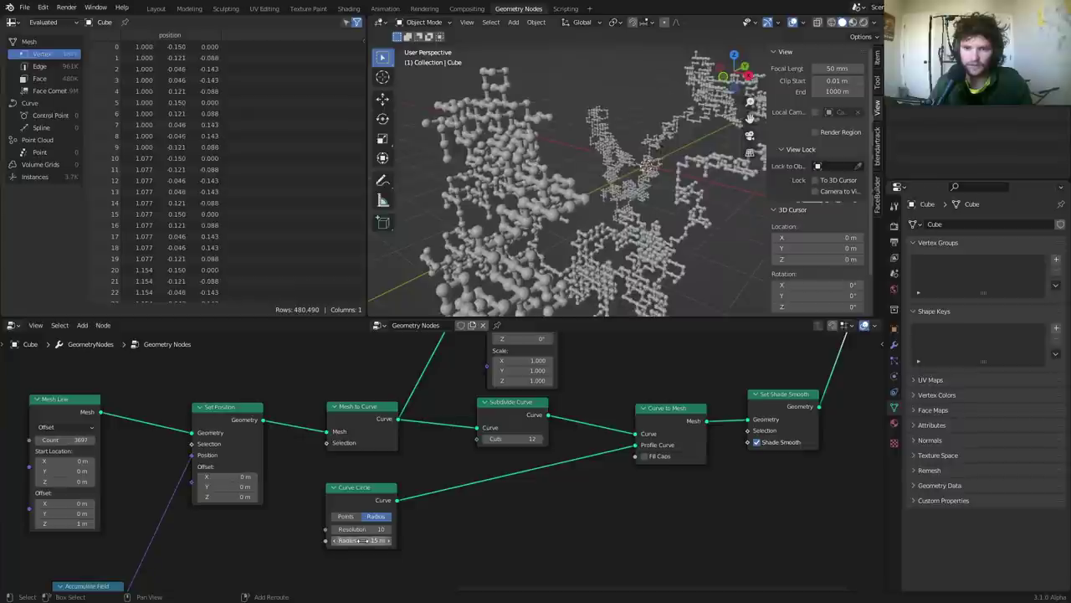
Fine-tune the UV Sphere's Radius to 0.23 m, check the pipe joints in the viewport and save the file
{"action": "middle_click_drag", "start_coordinate": [383, 358], "coordinate": [426, 417]}
{"action": "scroll", "coordinate": [426, 416], "scroll_direction": "up", "scroll_amount": 1}
{"action": "left_click_drag", "start_coordinate": [408, 374], "coordinate": [390, 375], "text": "shift"}
{"action": "scroll", "coordinate": [535, 167], "scroll_direction": "up", "scroll_amount": 2}
{"action": "middle_click_drag", "start_coordinate": [529, 172], "coordinate": [544, 179]}
{"action": "scroll", "coordinate": [610, 461], "scroll_direction": "down", "scroll_amount": 6}
{"action": "key", "text": "ctrl+s"}
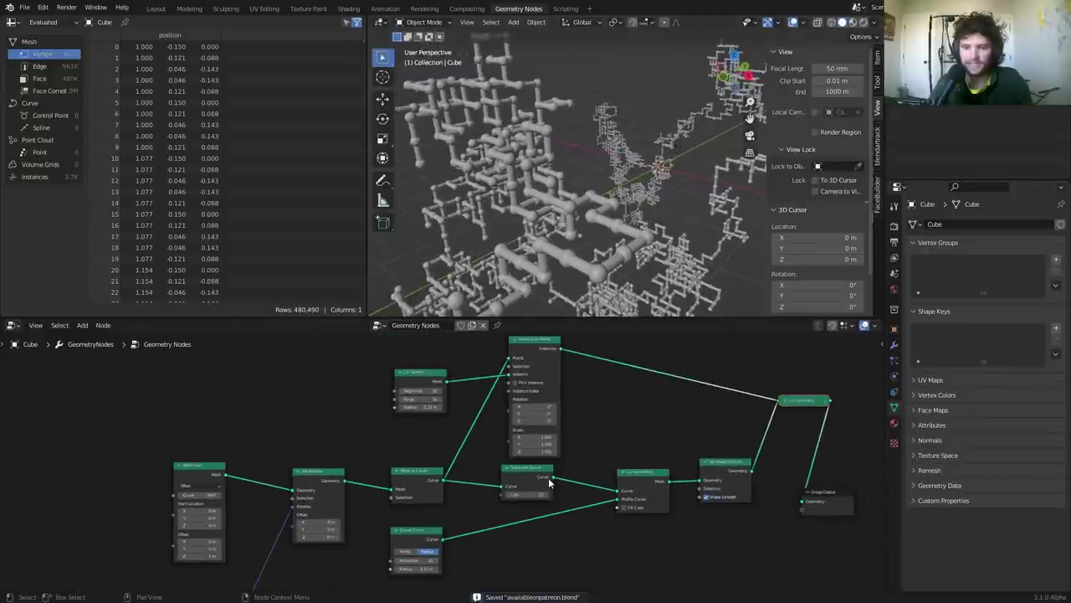
Try feeding Instance on Points from the Subdivide Curve output and undo the connection
{"action": "left_click_drag", "start_coordinate": [551, 477], "coordinate": [509, 360]}
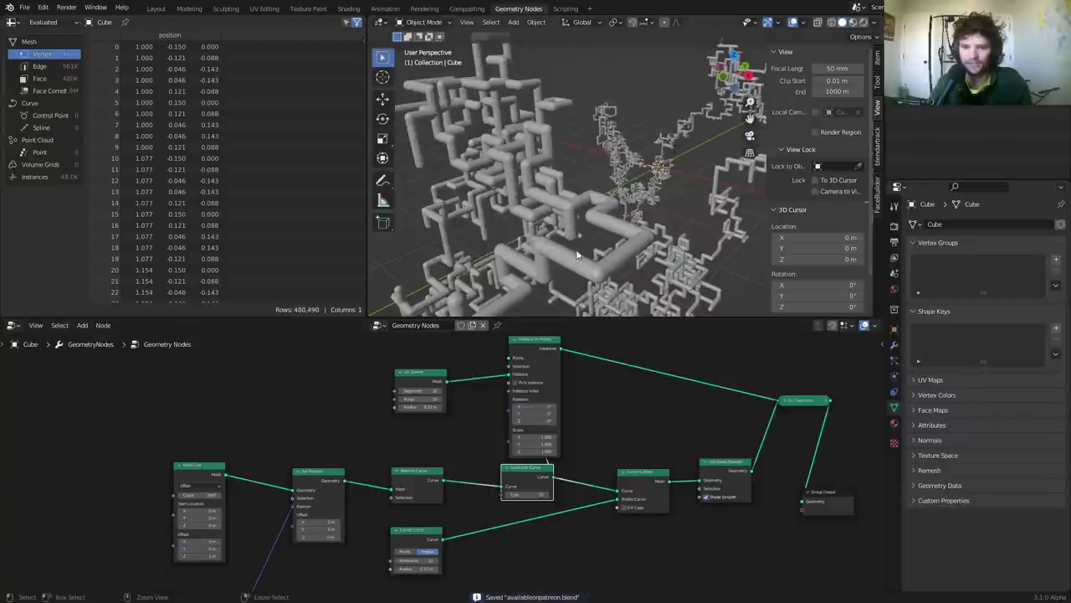
{"action": "key", "text": "ctrl+z"}
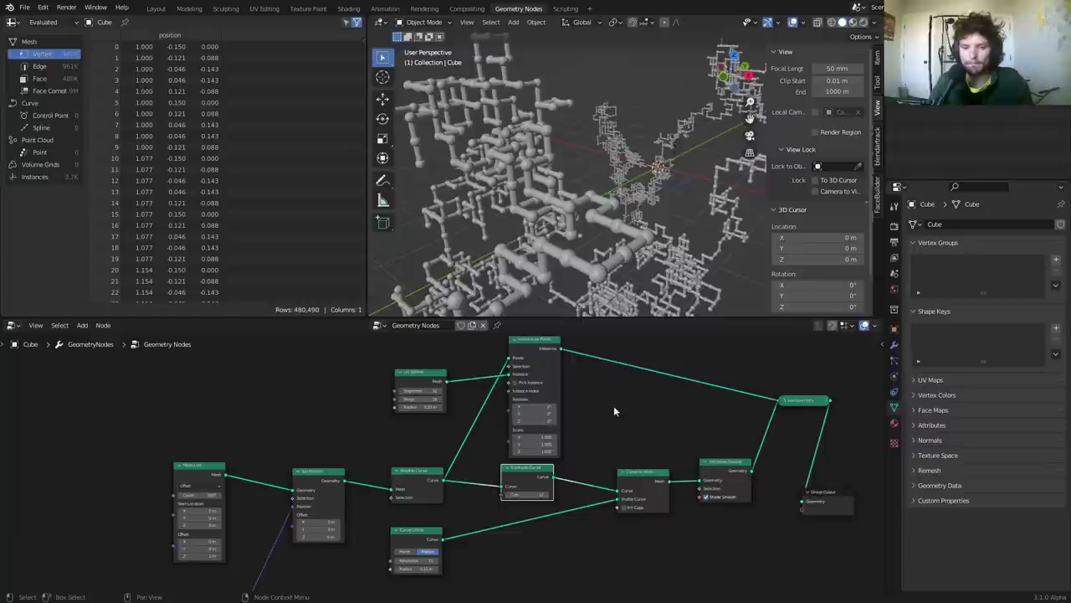
Add a reroute on the links leaving Mesh to Curve and shift all downstream nodes away to make room
{"action": "left_click_drag", "start_coordinate": [414, 482], "coordinate": [382, 481]}
{"action": "right_click_drag", "start_coordinate": [457, 501], "coordinate": [428, 430], "text": "shift"}
{"action": "scroll", "coordinate": [433, 472], "scroll_direction": "down", "scroll_amount": 2}
{"action": "left_click_drag", "start_coordinate": [781, 546], "coordinate": [434, 375]}
{"action": "left_click_drag", "start_coordinate": [505, 372], "coordinate": [615, 383]}
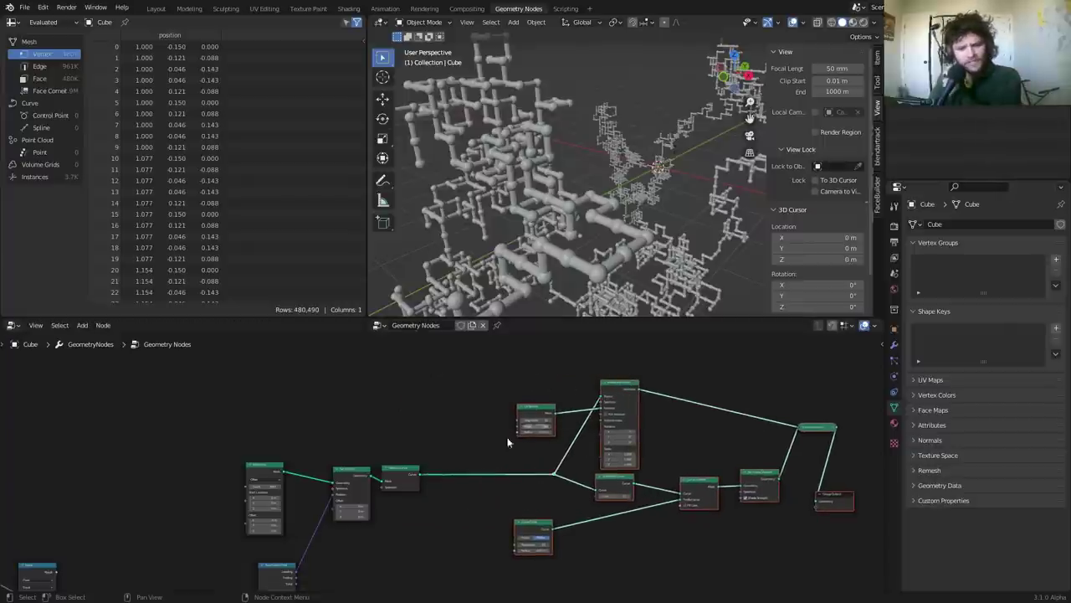
Insert a Delete Geometry node between Mesh to Curve and the reroute
{"action": "scroll", "coordinate": [394, 481], "scroll_direction": "up", "scroll_amount": 1}
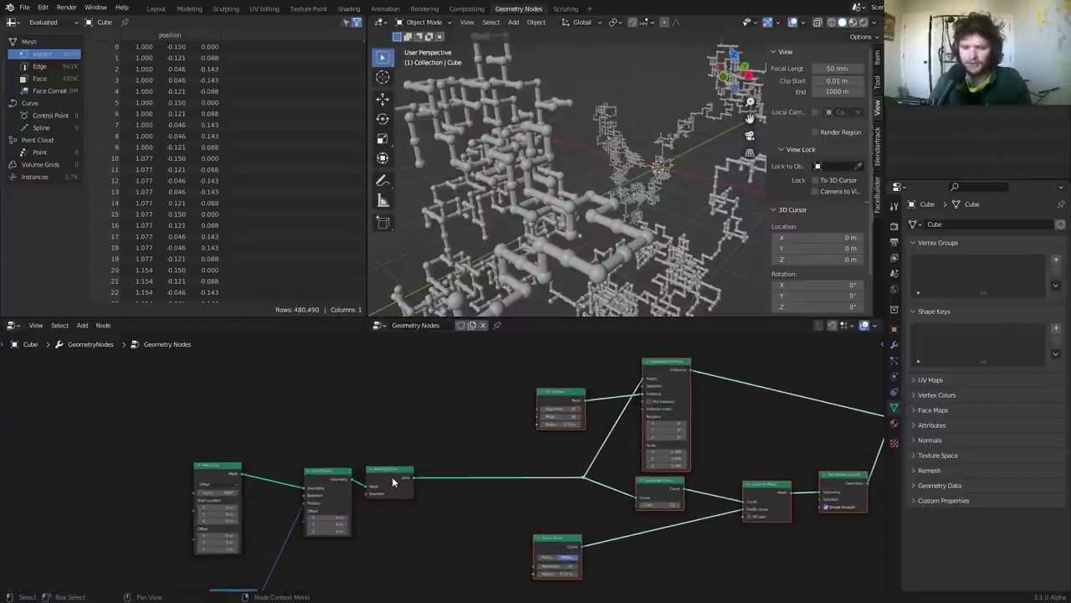
{"action": "scroll", "coordinate": [440, 446], "scroll_direction": "up", "scroll_amount": 2}
{"action": "middle_click_drag", "start_coordinate": [439, 447], "coordinate": [368, 396]}
{"action": "key", "text": "shift+a"}
{"action": "type", "text": "del"}
{"action": "key", "text": "Return"}
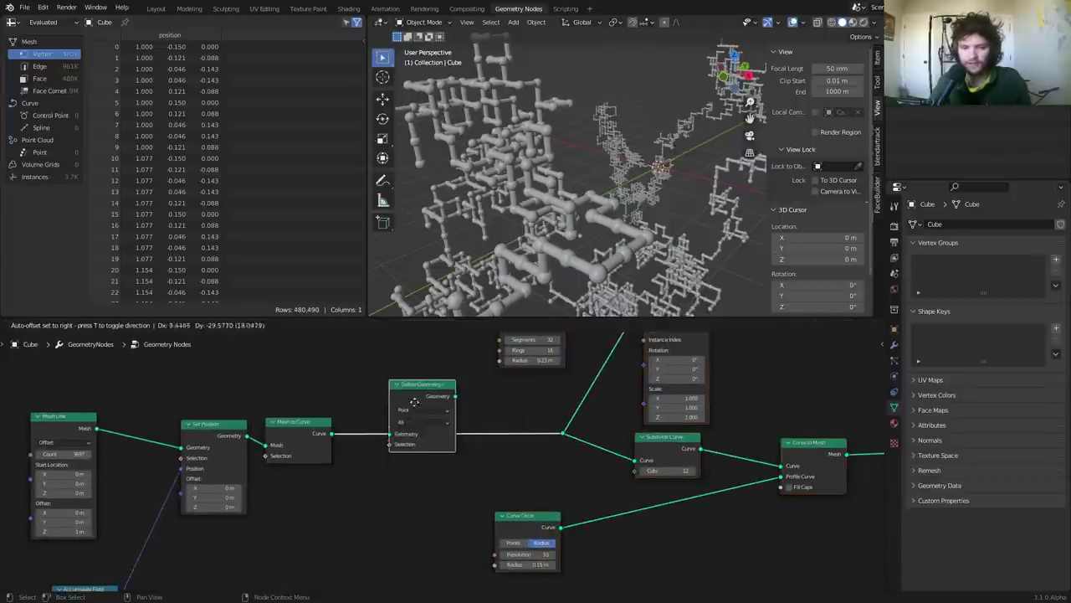
{"action": "left_click", "coordinate": [416, 426]}
Add an Index node below Mesh to Curve and connect it to Delete Geometry's Selection
{"action": "middle_click_drag", "start_coordinate": [416, 425], "coordinate": [481, 407]}
{"action": "key", "text": "shift+a"}
{"action": "type", "text": "inde"}
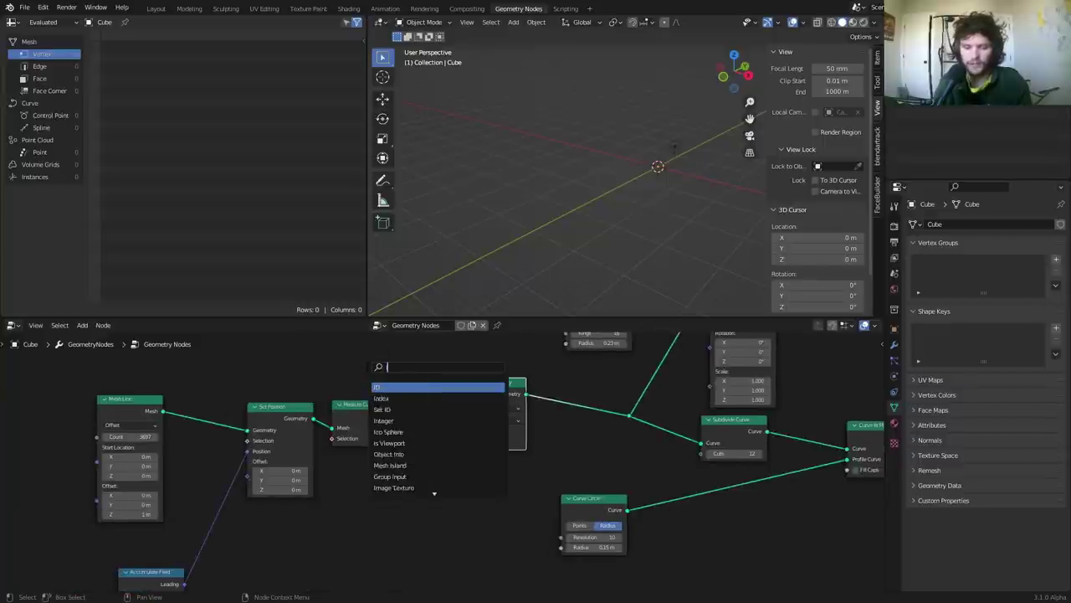
{"action": "key", "text": "Return"}
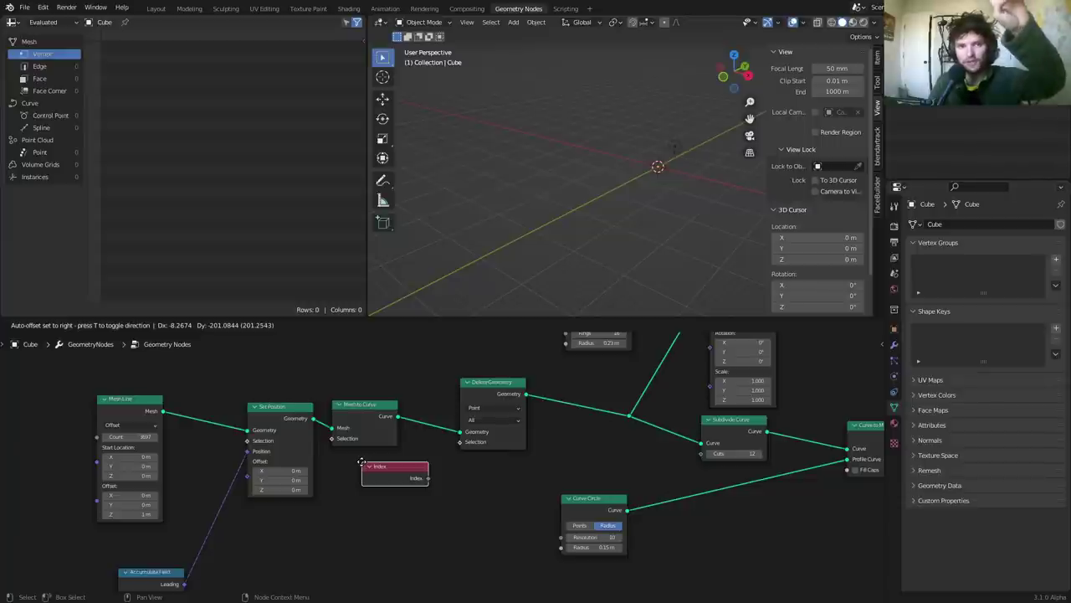
{"action": "left_click", "coordinate": [363, 466]}
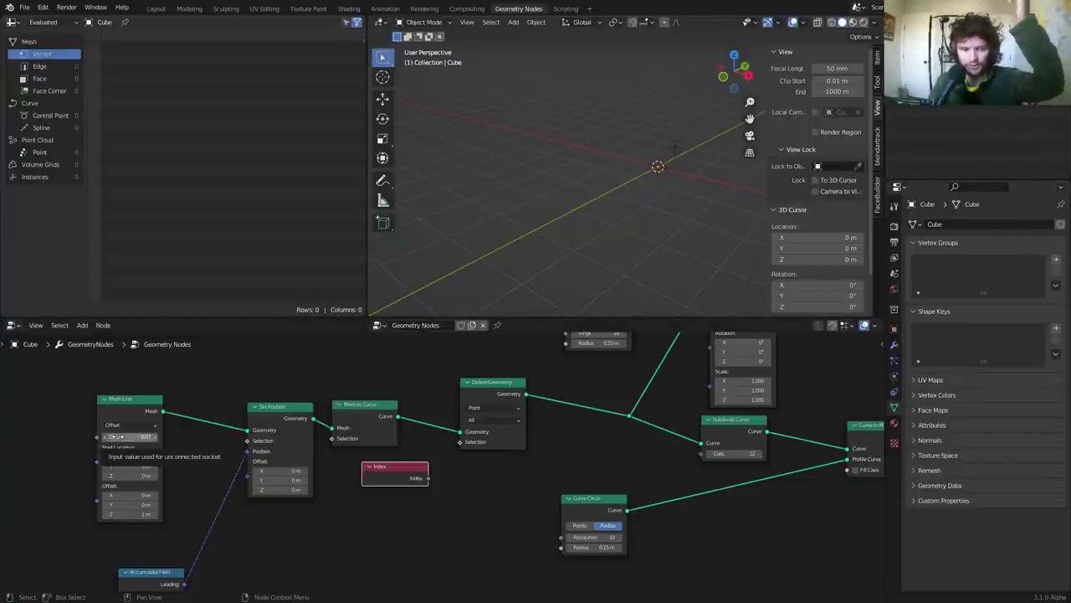
{"action": "scroll", "coordinate": [418, 472], "scroll_direction": "up", "scroll_amount": 2}
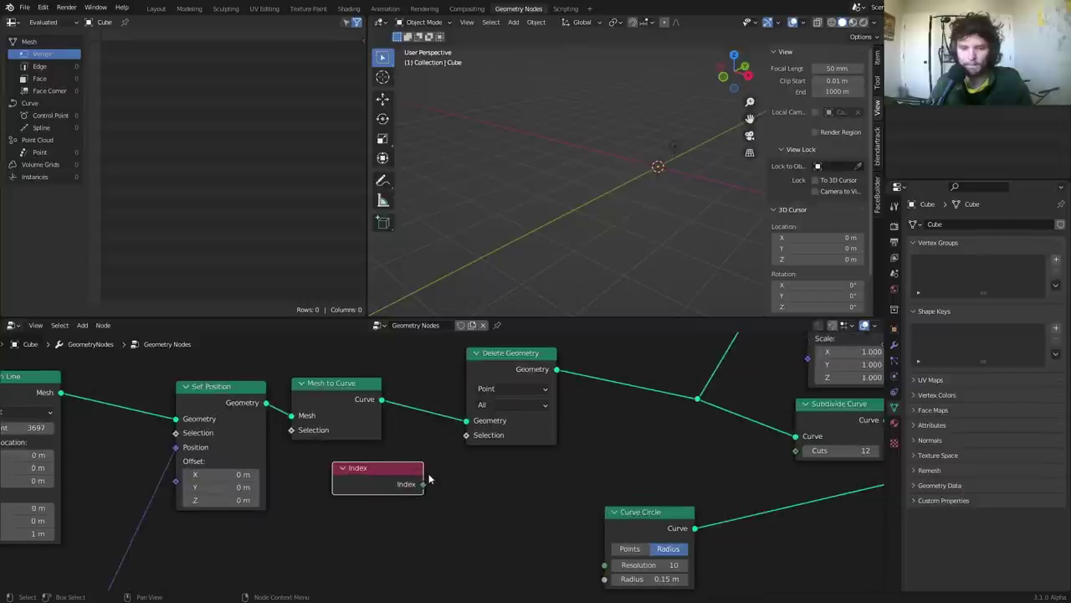
{"action": "left_click_drag", "start_coordinate": [423, 485], "coordinate": [466, 434]}
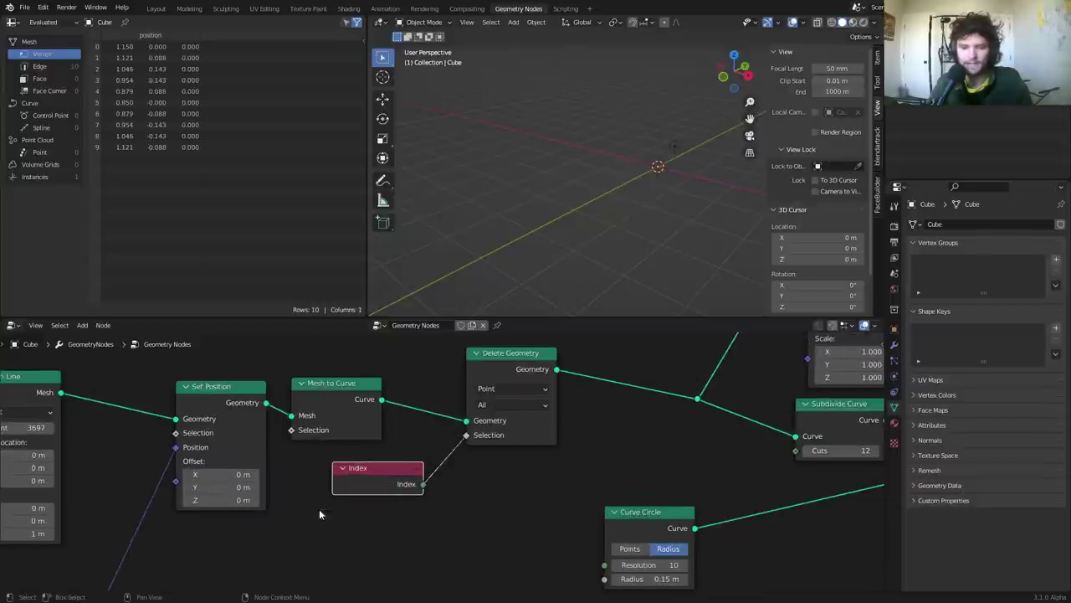
Insert a Math node set to Greater Than between Index and Delete Geometry's Selection, with a Threshold of 177
{"action": "left_click_drag", "start_coordinate": [349, 476], "coordinate": [282, 516]}
{"action": "key", "text": "shift+a"}
{"action": "type", "text": "math"}
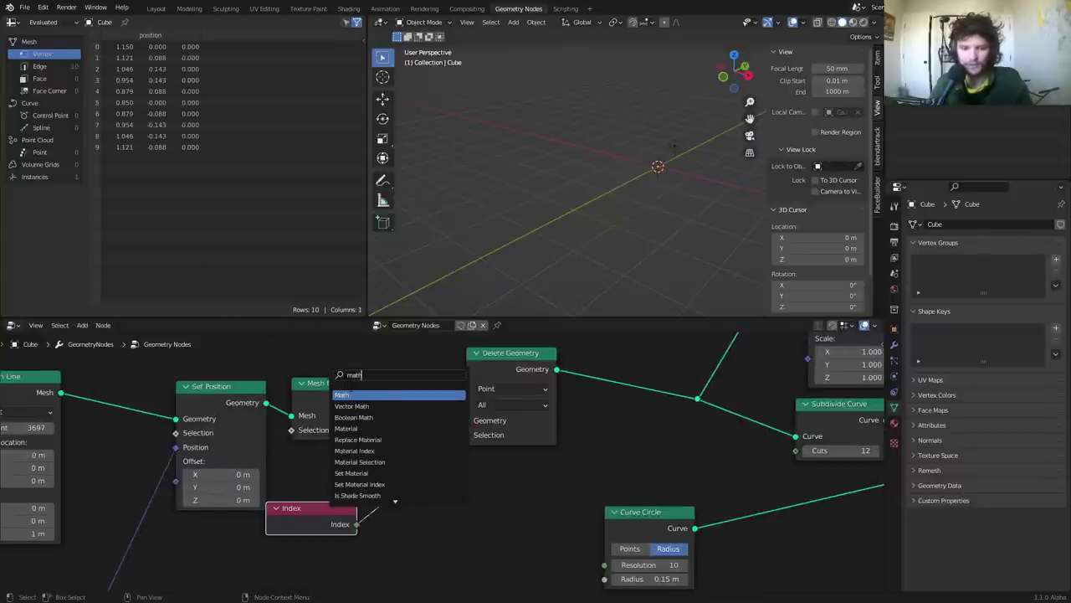
{"action": "key", "text": "Return"}
{"action": "left_click", "coordinate": [390, 478]}
{"action": "left_click", "coordinate": [426, 504]}
{"action": "left_click", "coordinate": [545, 381]}
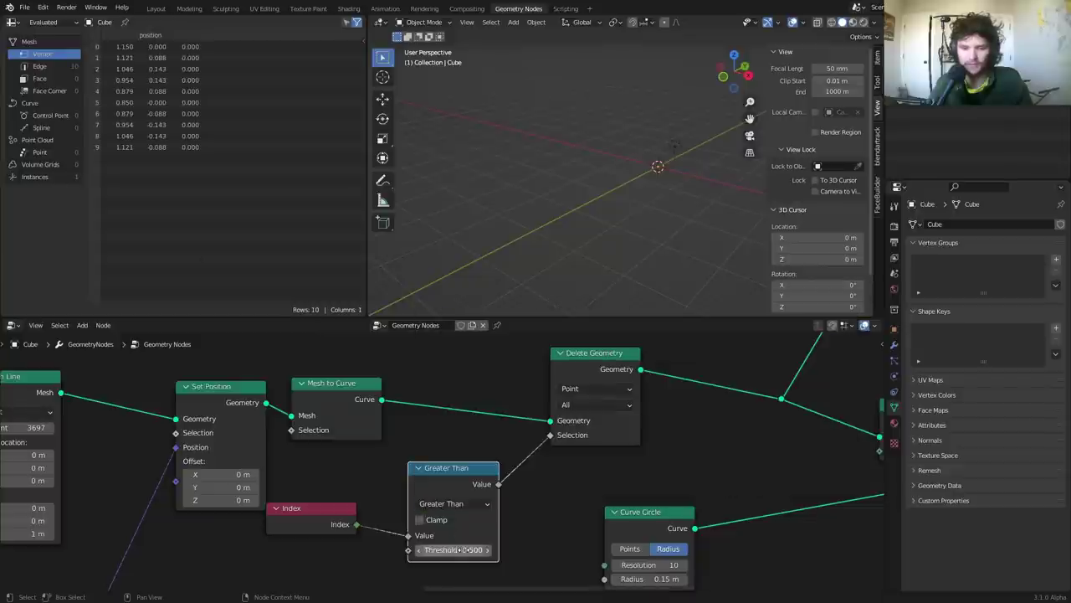
{"action": "left_click_drag", "start_coordinate": [455, 550], "coordinate": [536, 549]}
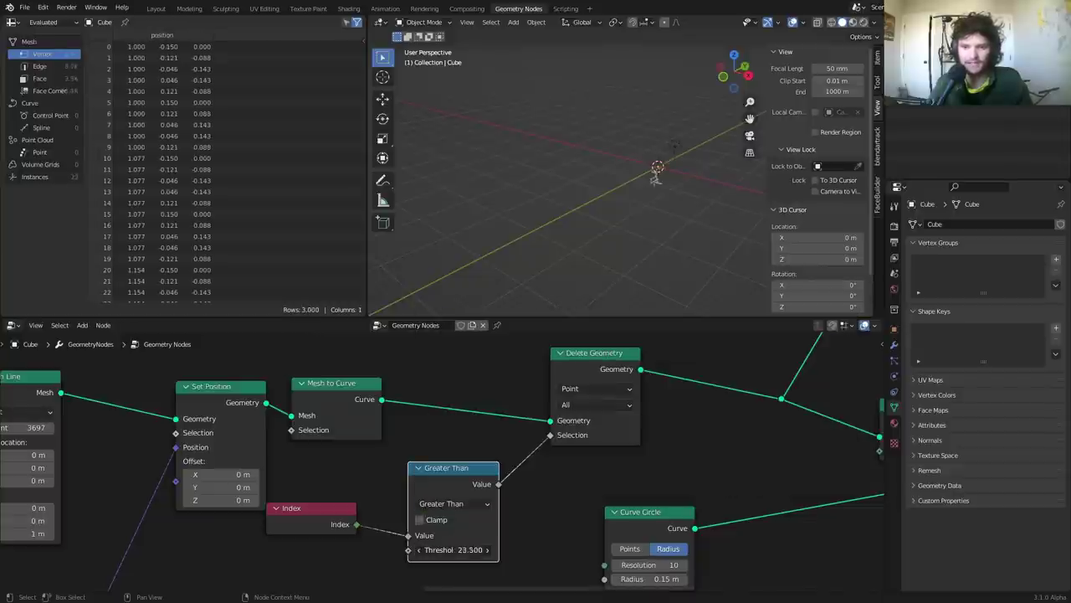
{"action": "left_click_drag", "start_coordinate": [452, 549], "coordinate": [537, 549]}
Duplicate the Greater Than node below Index and add a Value node set to 3700 beside the Mesh Line
{"action": "scroll", "coordinate": [437, 508], "scroll_direction": "down", "scroll_amount": 4}
{"action": "middle_click_drag", "start_coordinate": [461, 463], "coordinate": [557, 431]}
{"action": "key", "text": "shift+d"}
{"action": "left_click", "coordinate": [445, 508]}
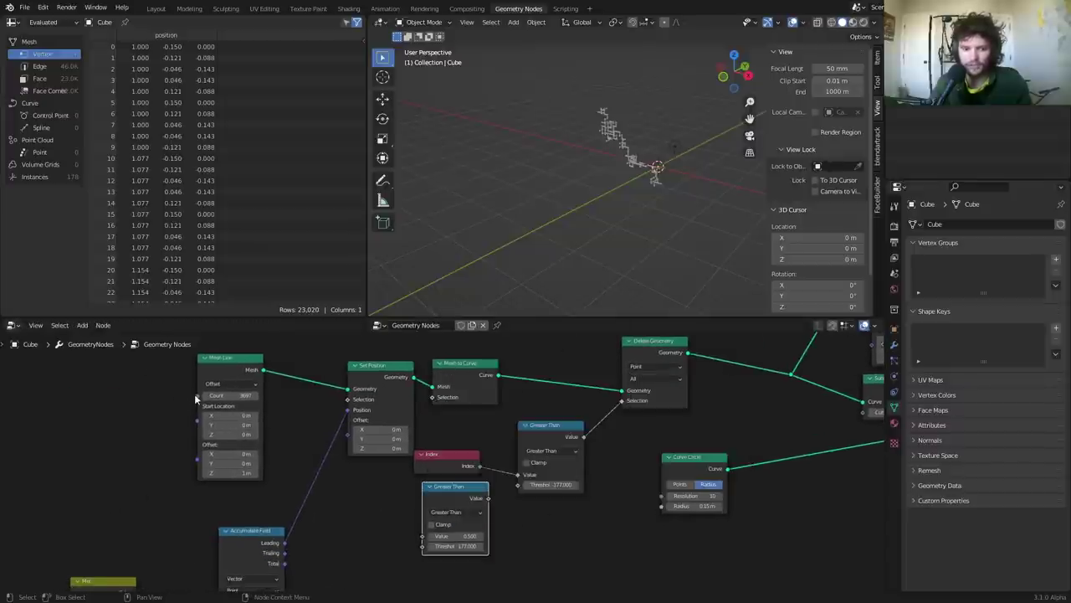
{"action": "key", "text": "shift+a"}
{"action": "left_click", "coordinate": [140, 339]}
{"action": "type", "text": "va"}
{"action": "key", "text": "Return"}
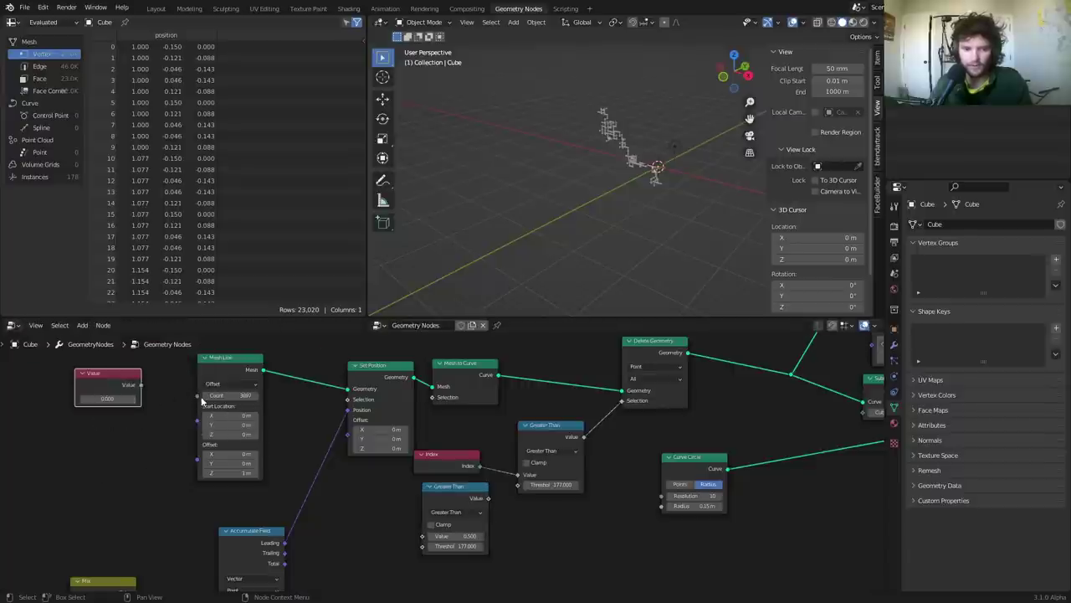
{"action": "left_click", "coordinate": [113, 397]}
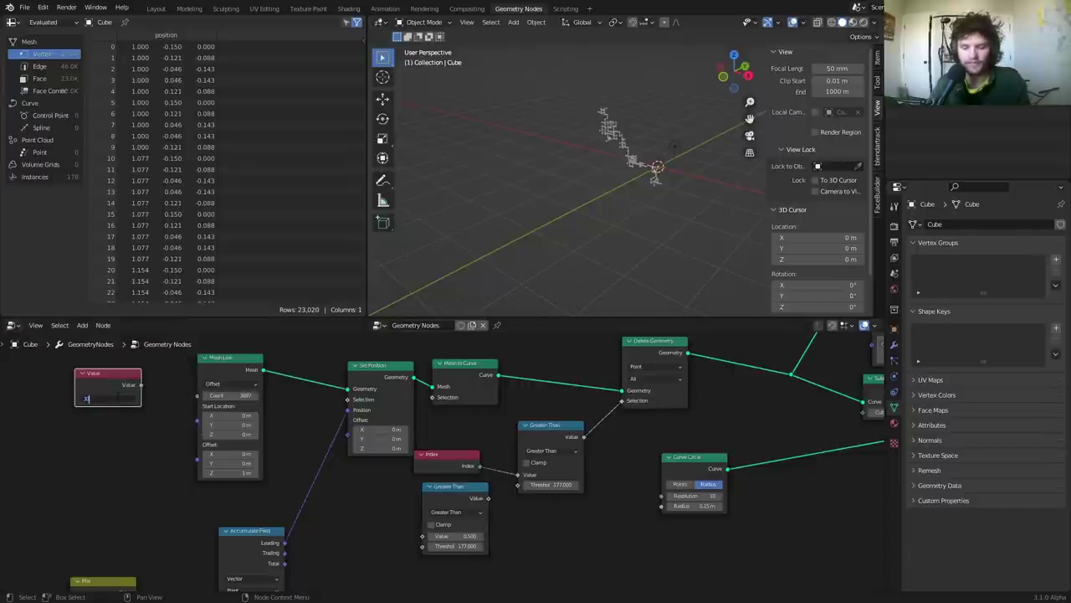
{"action": "key", "text": "Return"}
Link the Value to Mesh Line's Count and the duplicated node, set as Multiply by 0, and feed its result into the Greater Than Threshold
{"action": "left_click_drag", "start_coordinate": [141, 385], "coordinate": [423, 536]}
{"action": "left_click", "coordinate": [449, 520]}
{"action": "left_click", "coordinate": [456, 403]}
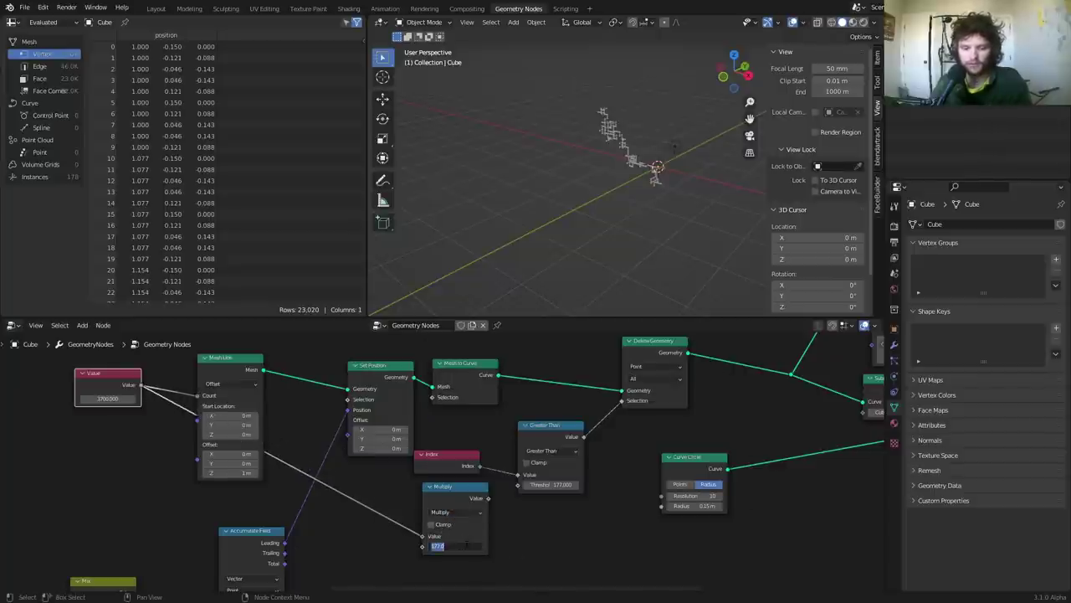
{"action": "left_click_drag", "start_coordinate": [488, 499], "coordinate": [527, 488]}
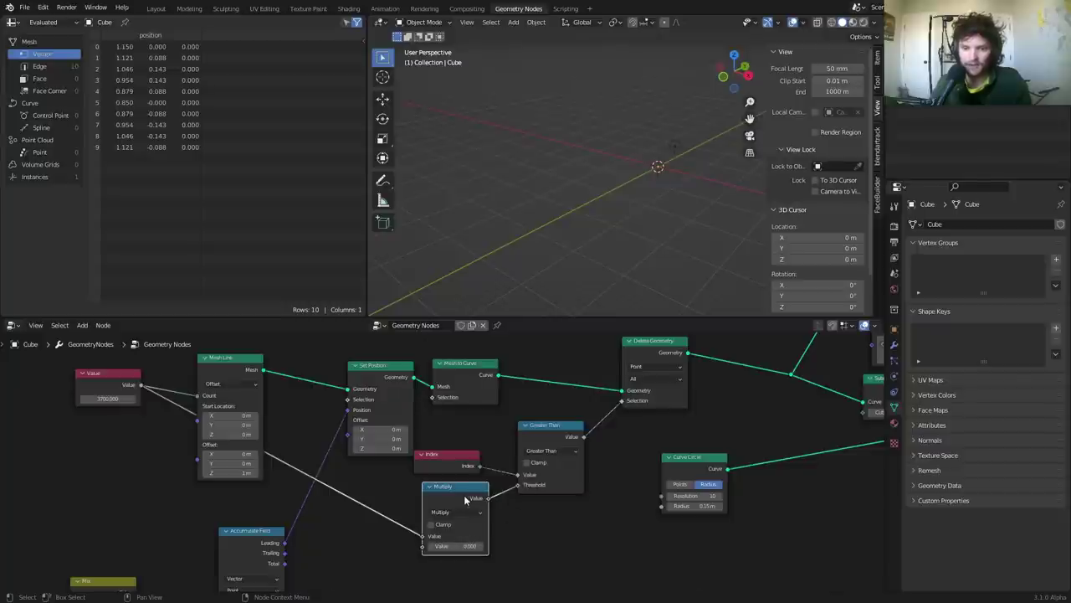
{"action": "left_click_drag", "start_coordinate": [462, 495], "coordinate": [456, 496]}
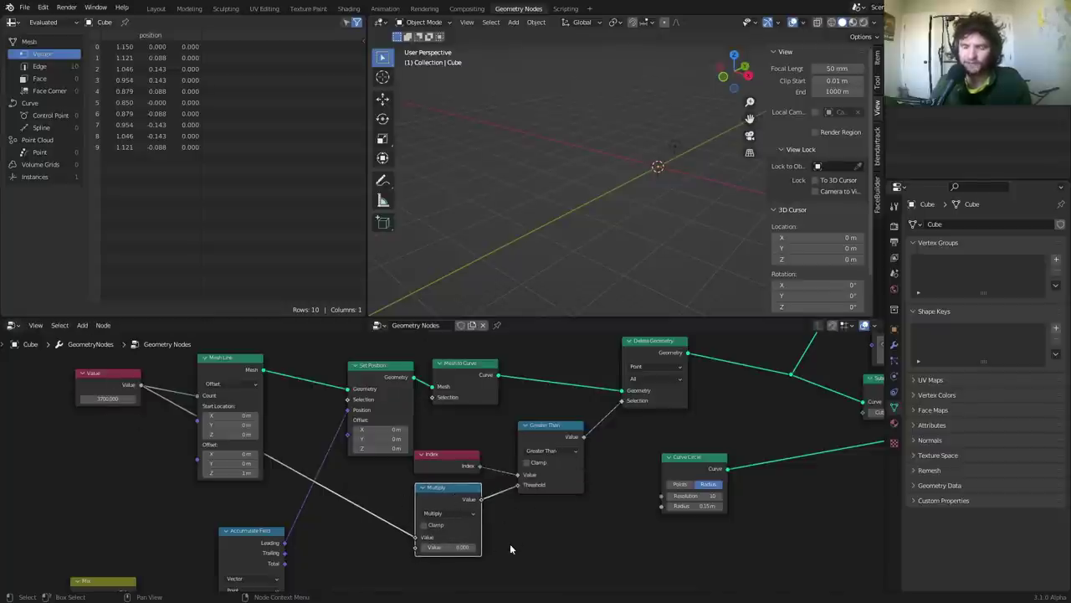
Try intermediate Multiply factors to grow the pipes, and set the factor to 1
{"action": "scroll", "coordinate": [587, 464], "scroll_direction": "up", "scroll_amount": 1}
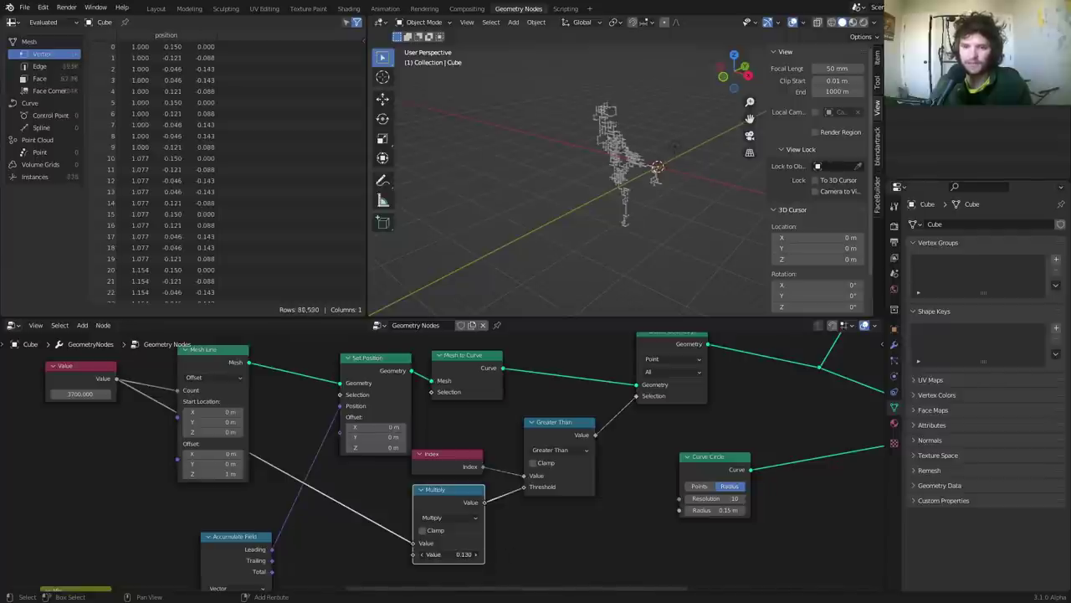
{"action": "left_click", "coordinate": [448, 554]}
{"action": "type", "text": "1"}
{"action": "key", "text": "Return"}
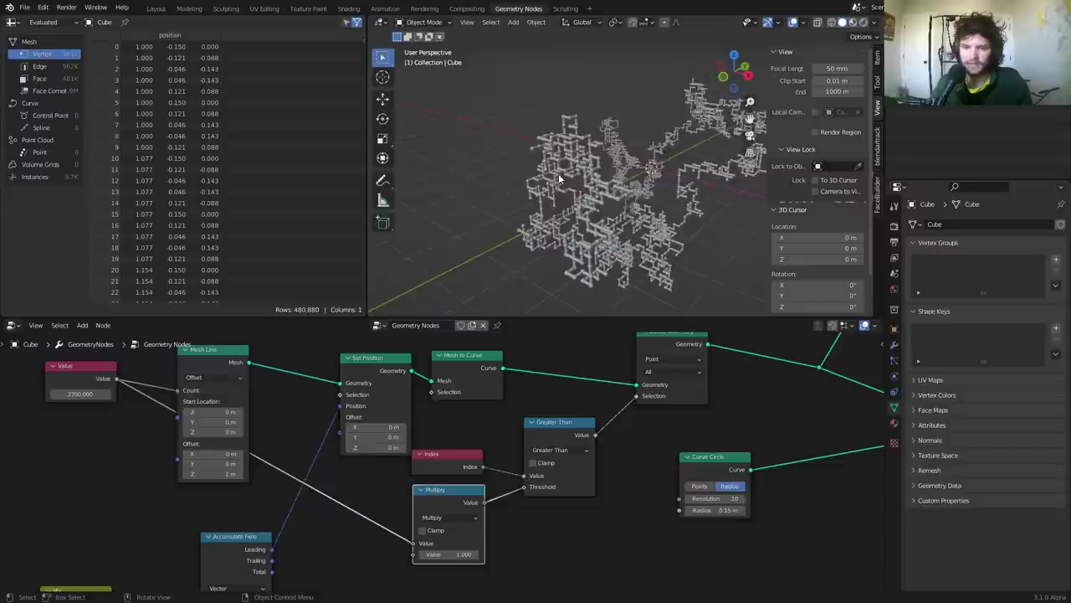
Add a Scene Time node beside the Accumulate Field node
{"action": "middle_click_drag", "start_coordinate": [379, 445], "coordinate": [469, 374]}
{"action": "key", "text": "shift+a"}
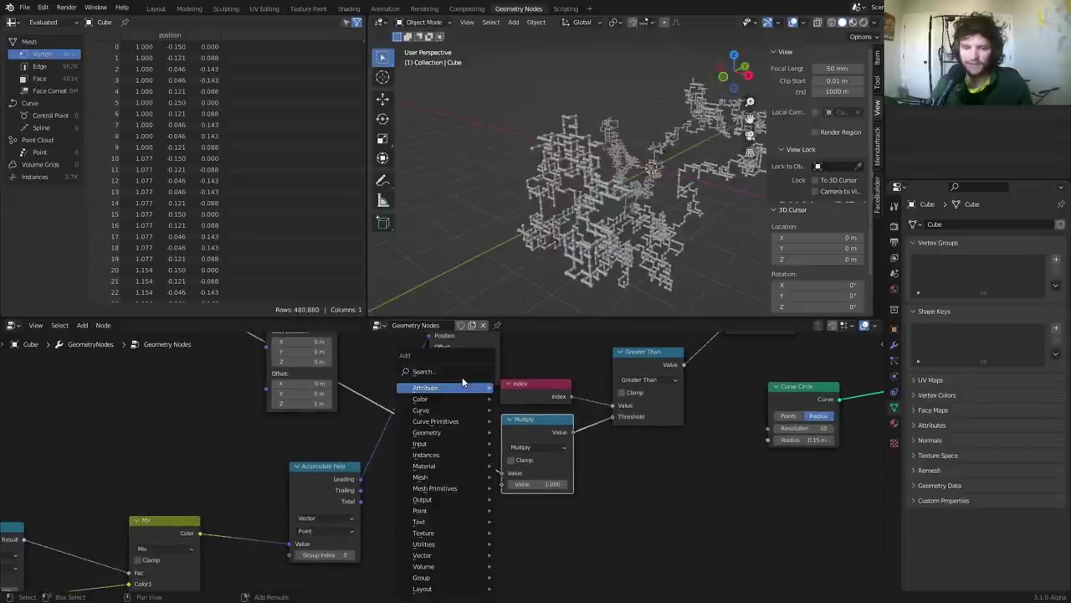
{"action": "type", "text": "sce"}
{"action": "left_click", "coordinate": [474, 396]}
{"action": "left_click", "coordinate": [393, 522]}
Add a Map Range node beside Scene Time and connect the Frame output to its Value input
{"action": "middle_click_drag", "start_coordinate": [407, 509], "coordinate": [388, 416]}
{"action": "scroll", "coordinate": [480, 416], "scroll_direction": "up", "scroll_amount": 4}
{"action": "key", "text": "shift+a"}
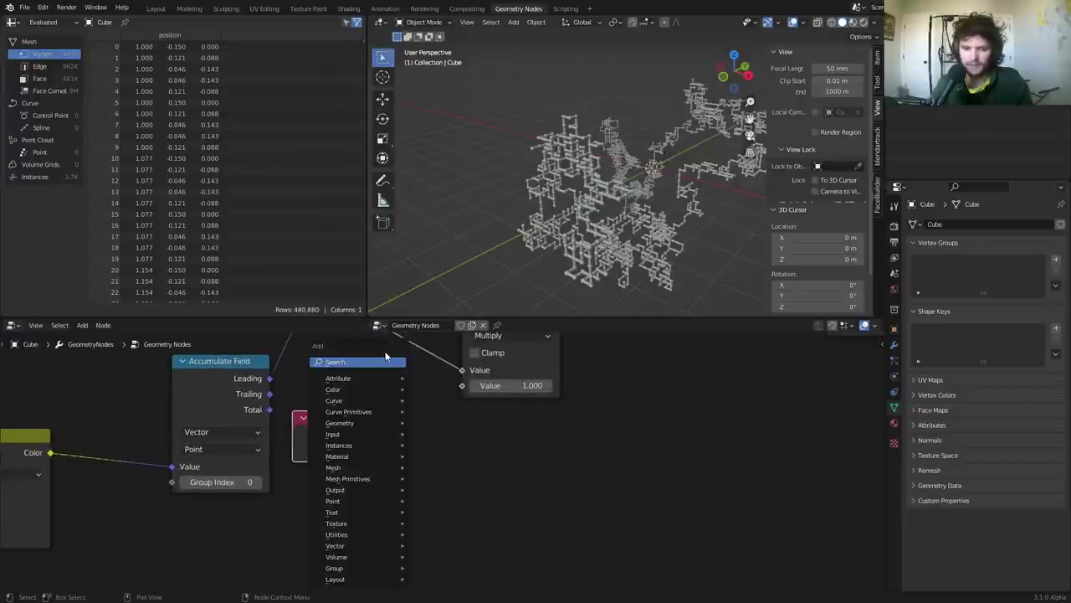
{"action": "type", "text": "map r"}
{"action": "key", "text": "Return"}
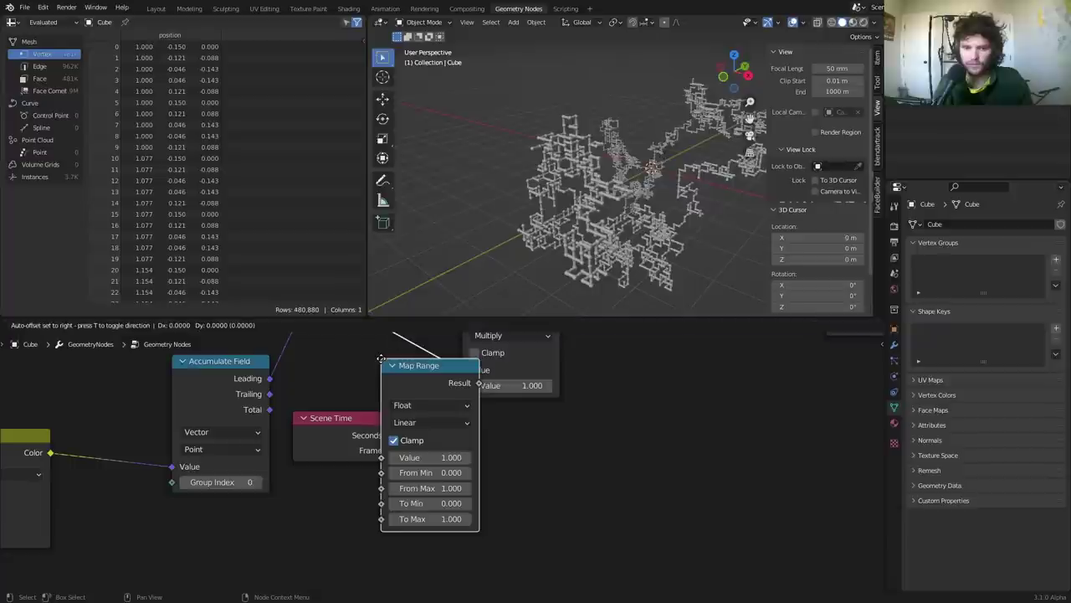
{"action": "left_click", "coordinate": [466, 429]}
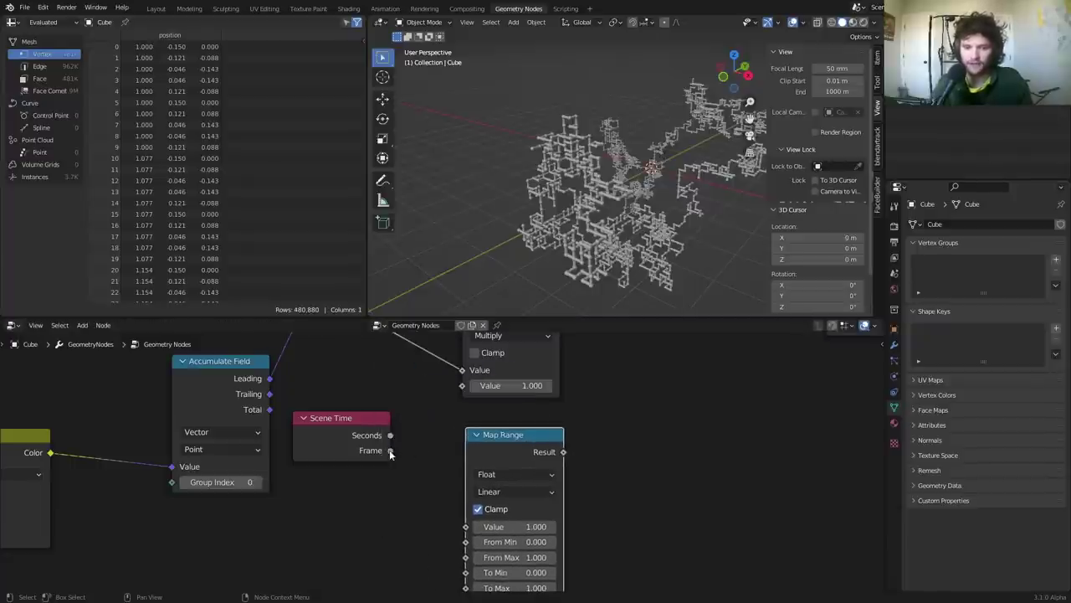
{"action": "left_click_drag", "start_coordinate": [390, 450], "coordinate": [465, 526]}
{"action": "left_click_drag", "start_coordinate": [491, 444], "coordinate": [599, 423]}
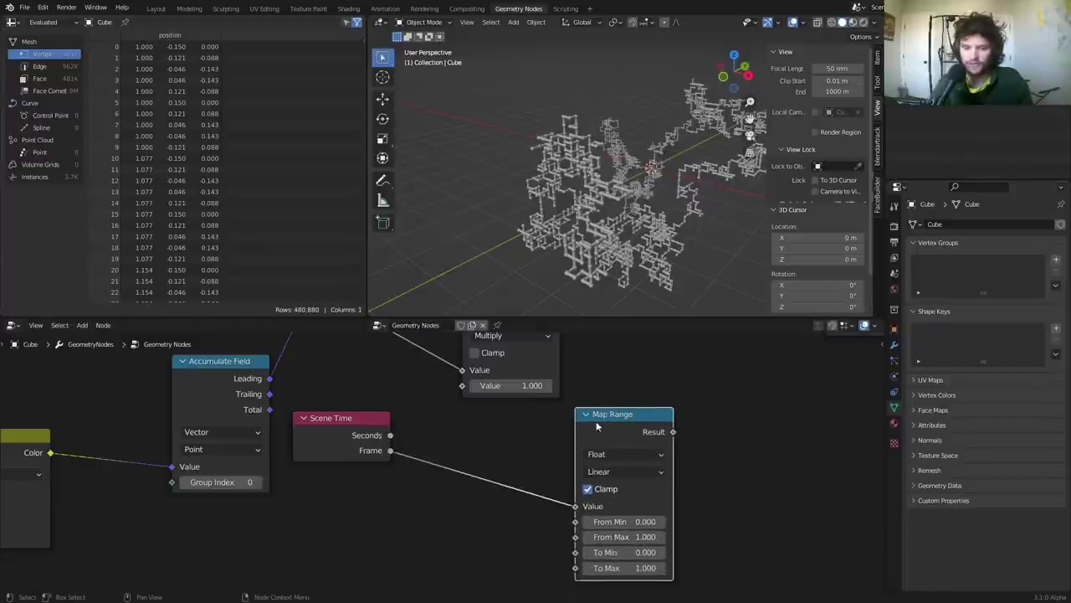
Set Map Range's From Max to 200 and connect its Result to the Multiply node's second Value
{"action": "scroll", "coordinate": [442, 458], "scroll_direction": "up", "scroll_amount": 2}
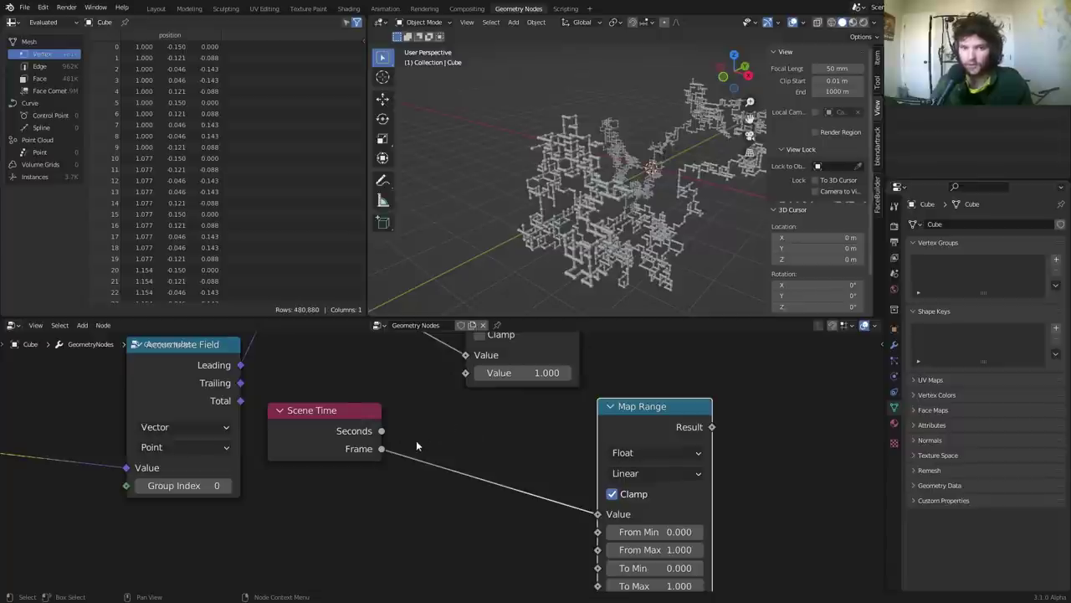
{"action": "middle_click_drag", "start_coordinate": [541, 476], "coordinate": [460, 445]}
{"action": "double_click", "coordinate": [577, 519]}
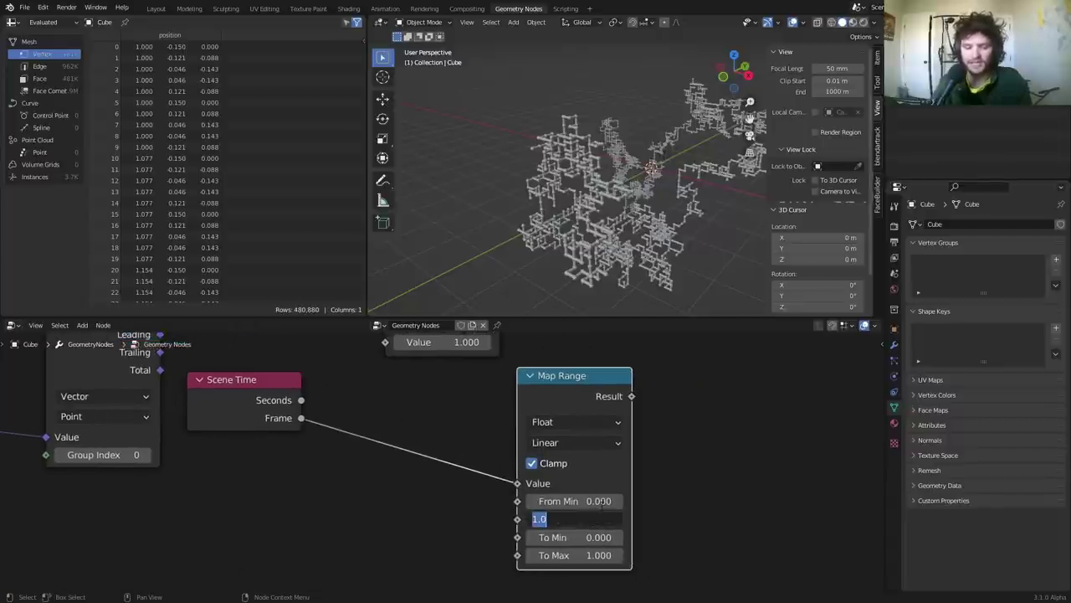
{"action": "type", "text": "200"}
{"action": "key", "text": "Return"}
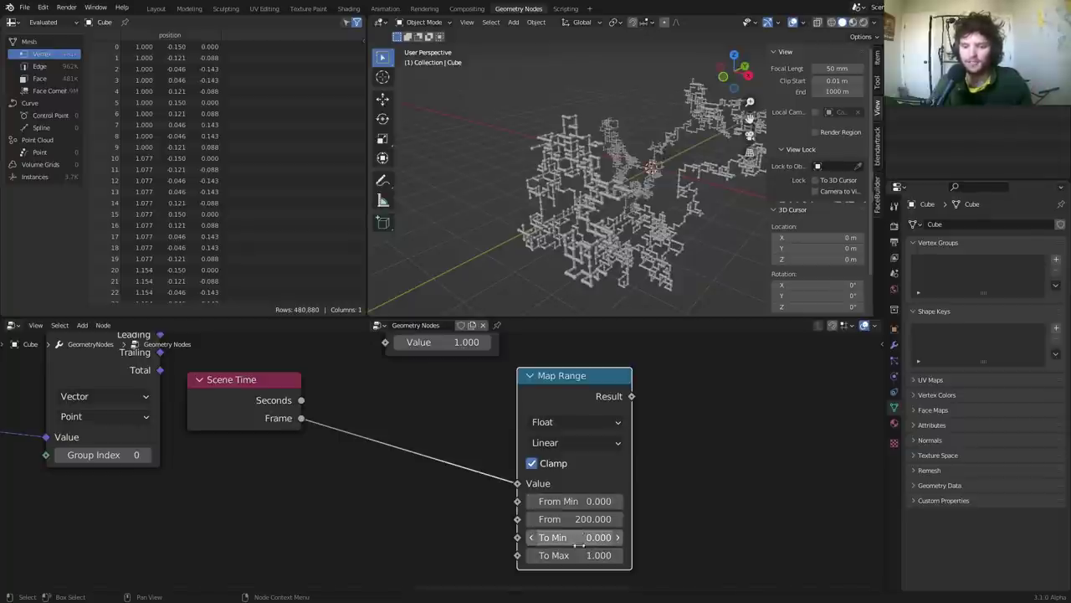
{"action": "middle_click_drag", "start_coordinate": [569, 428], "coordinate": [545, 518]}
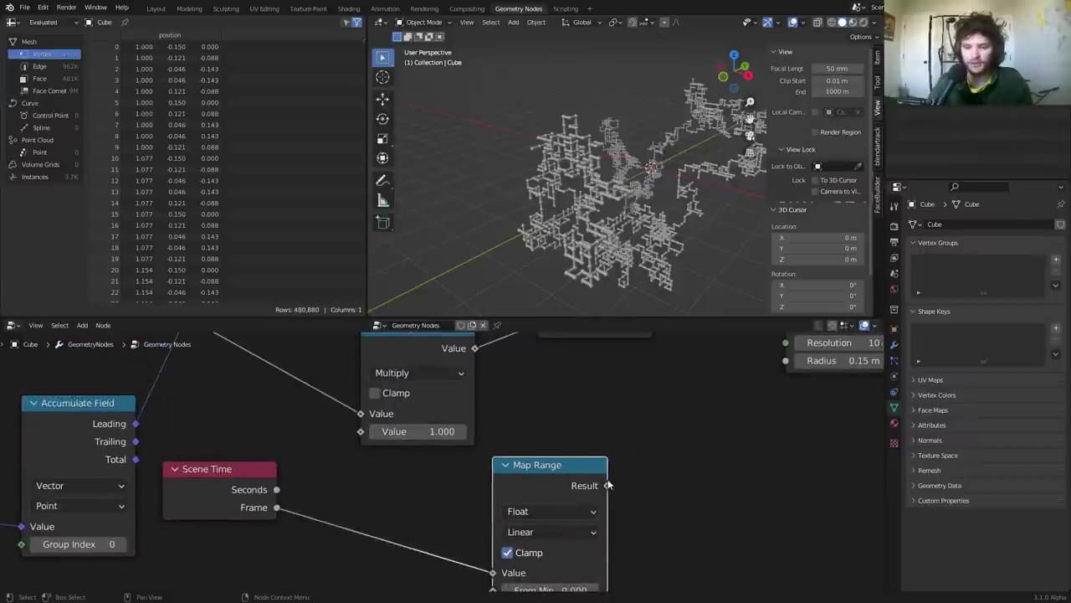
{"action": "left_click_drag", "start_coordinate": [608, 485], "coordinate": [368, 434]}
Play the pipe growth animation in the perspective view and again through the camera
{"action": "middle_click_drag", "start_coordinate": [588, 527], "coordinate": [560, 443]}
{"action": "key", "text": "space"}
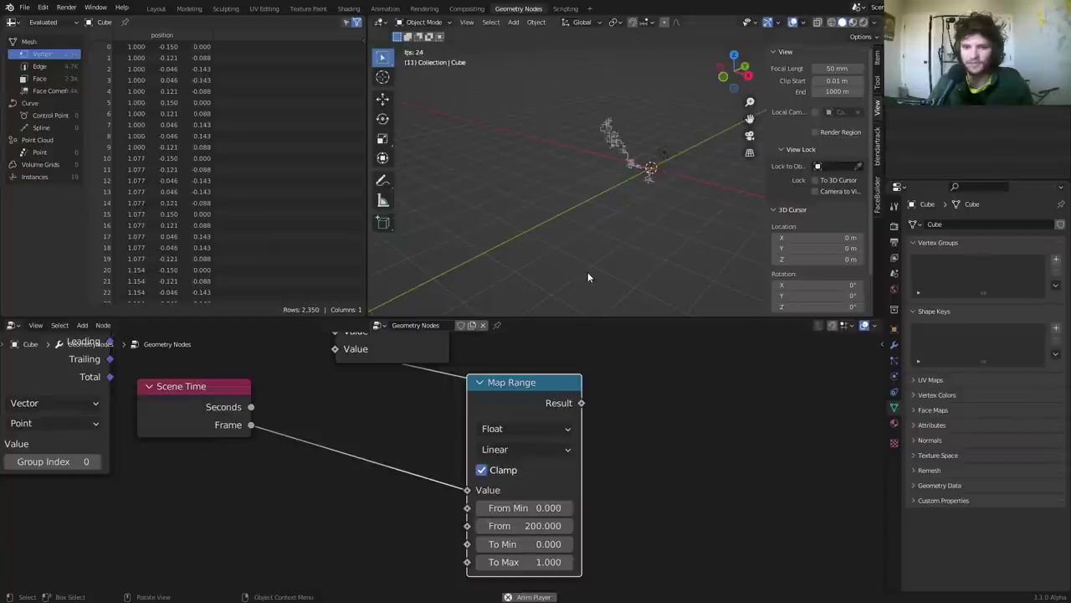
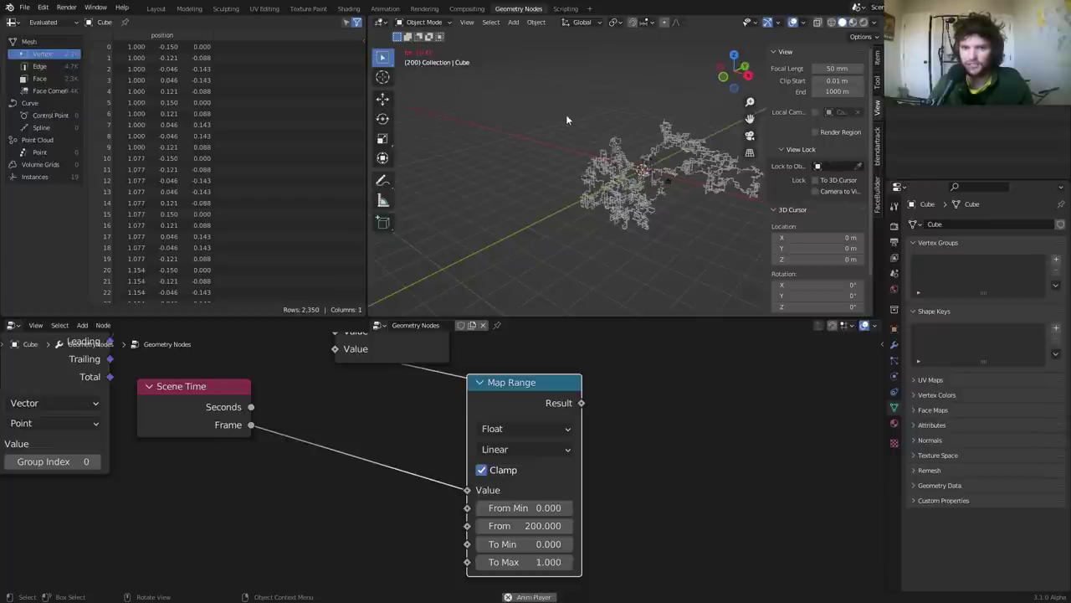
{"action": "key", "text": "space"}
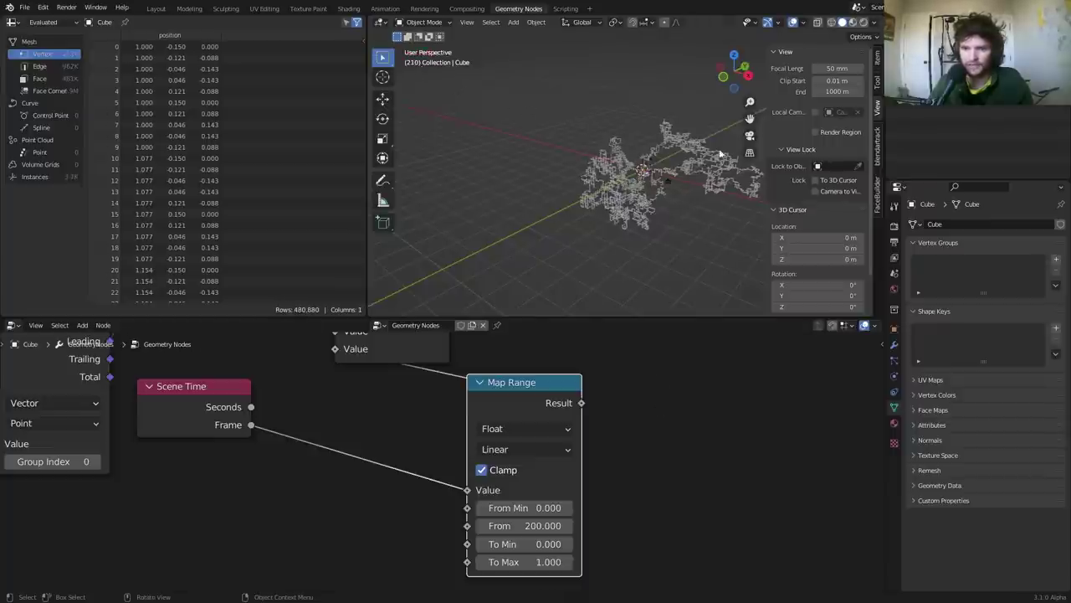
{"action": "left_click", "coordinate": [750, 135]}
{"action": "key", "text": "shift+Left"}
{"action": "key", "text": "space"}
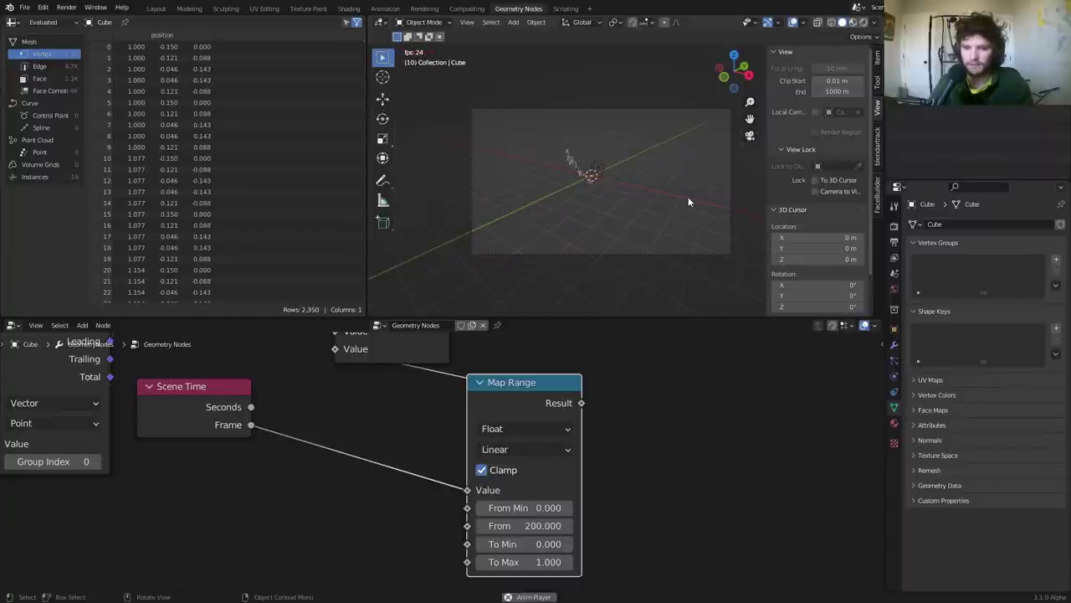
{"action": "scroll", "coordinate": [688, 196], "scroll_direction": "up", "scroll_amount": 1}
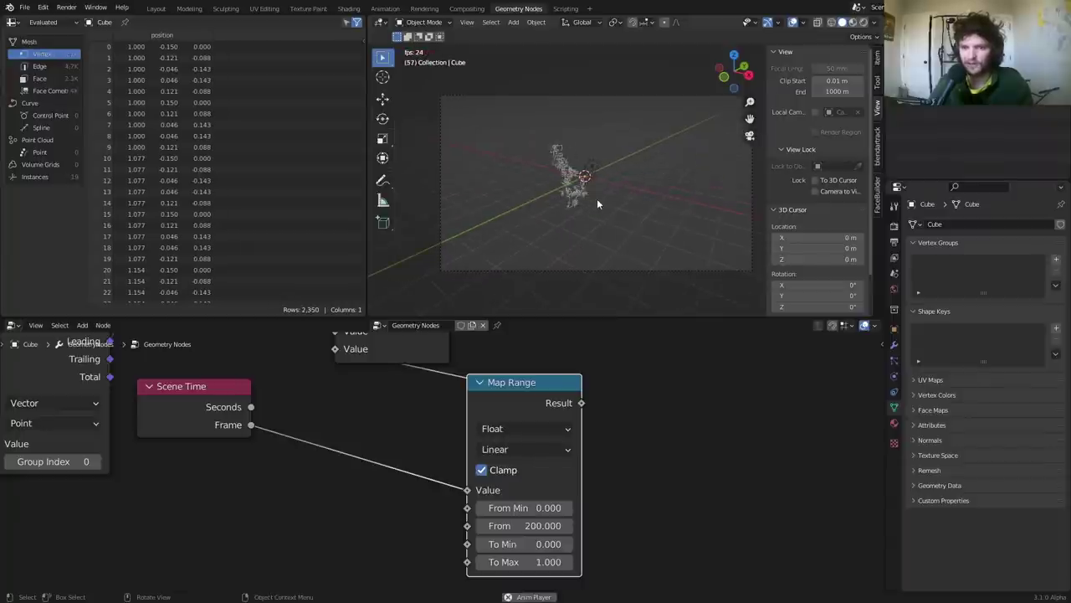
{"action": "key", "text": "space"}
{"action": "key", "text": "shift+Right"}
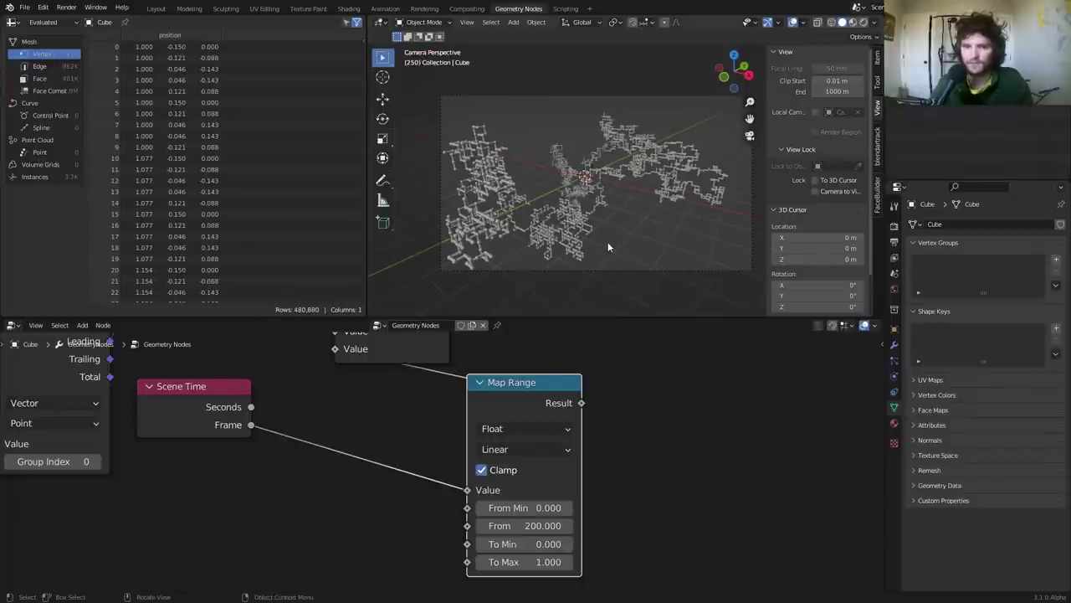
Save the file and reframe the camera closer to the pipes, using Camera to View only for this adjustment
{"action": "key", "text": "ctrl+s"}
{"action": "scroll", "coordinate": [602, 425], "scroll_direction": "down", "scroll_amount": 2}
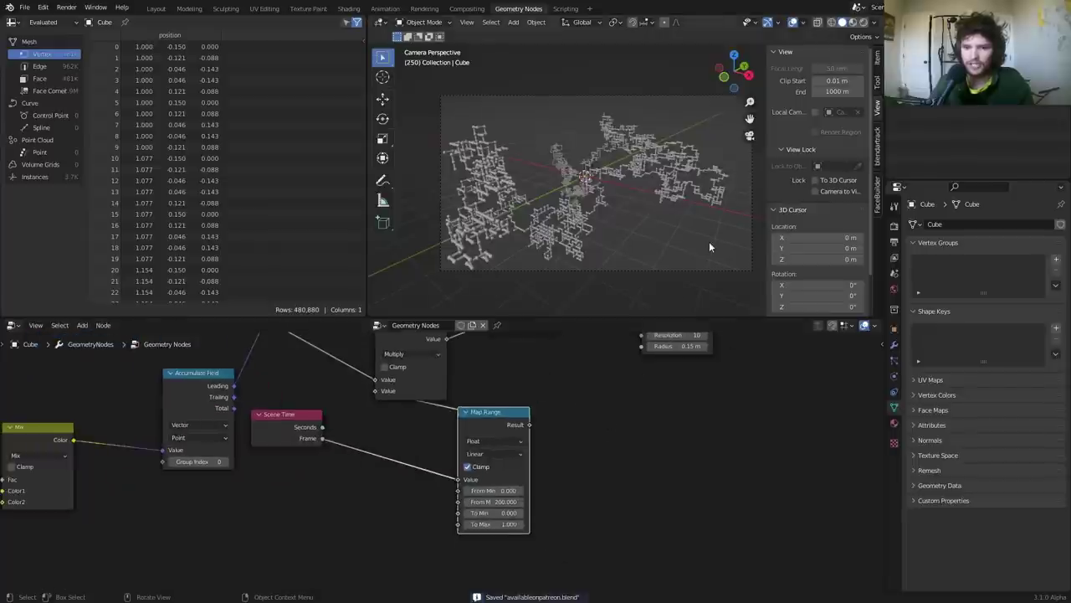
{"action": "left_click", "coordinate": [719, 269]}
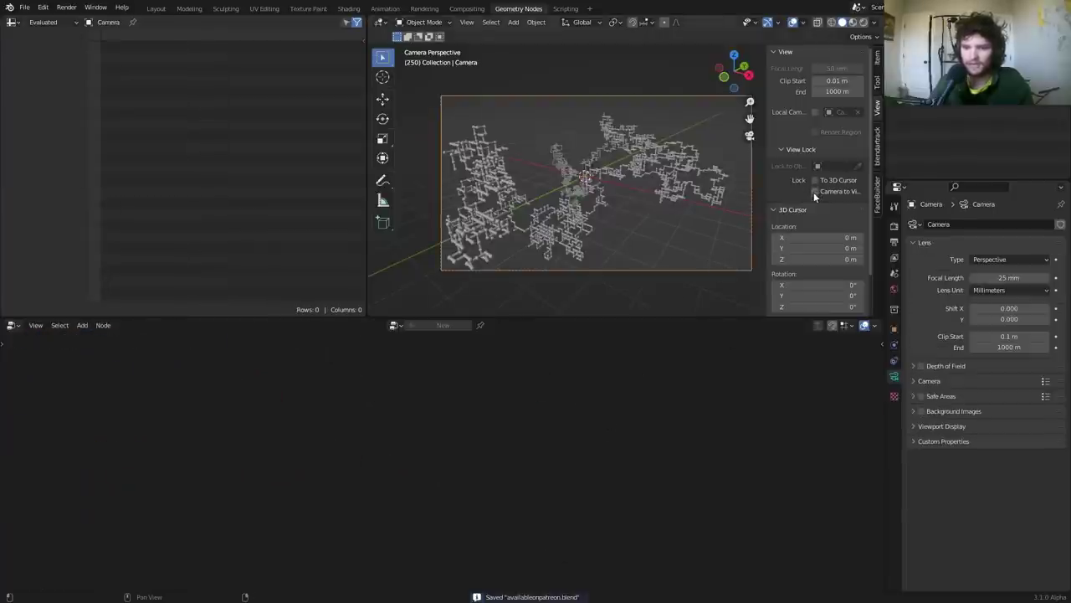
{"action": "left_click", "coordinate": [814, 192]}
{"action": "scroll", "coordinate": [583, 204], "scroll_direction": "up", "scroll_amount": 5}
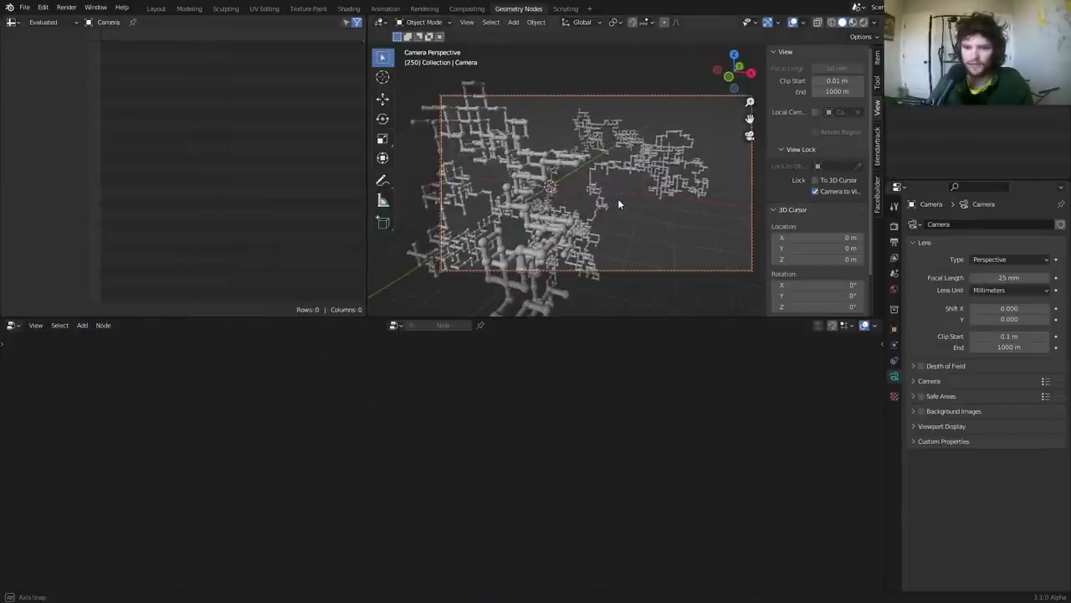
{"action": "middle_click_drag", "start_coordinate": [618, 198], "coordinate": [611, 194]}
{"action": "left_click", "coordinate": [815, 192]}
Select the pipe object again, replay its growth through the reframed camera and jump to the last frame
{"action": "left_click", "coordinate": [537, 212]}
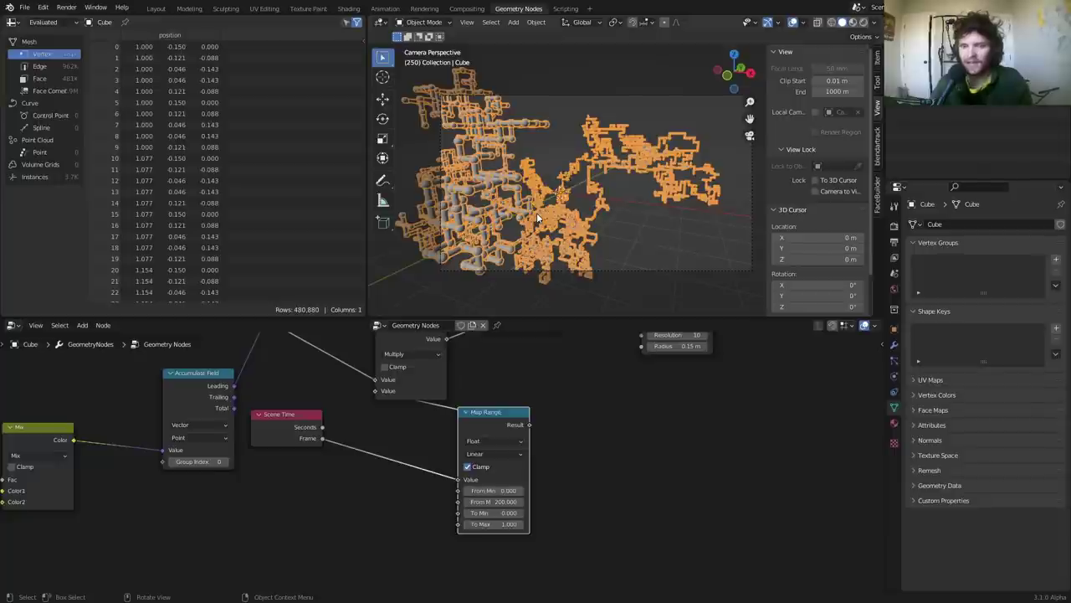
{"action": "left_click", "coordinate": [631, 244]}
{"action": "key", "text": "space"}
{"action": "key", "text": "space"}
{"action": "key", "text": "shift+Right"}
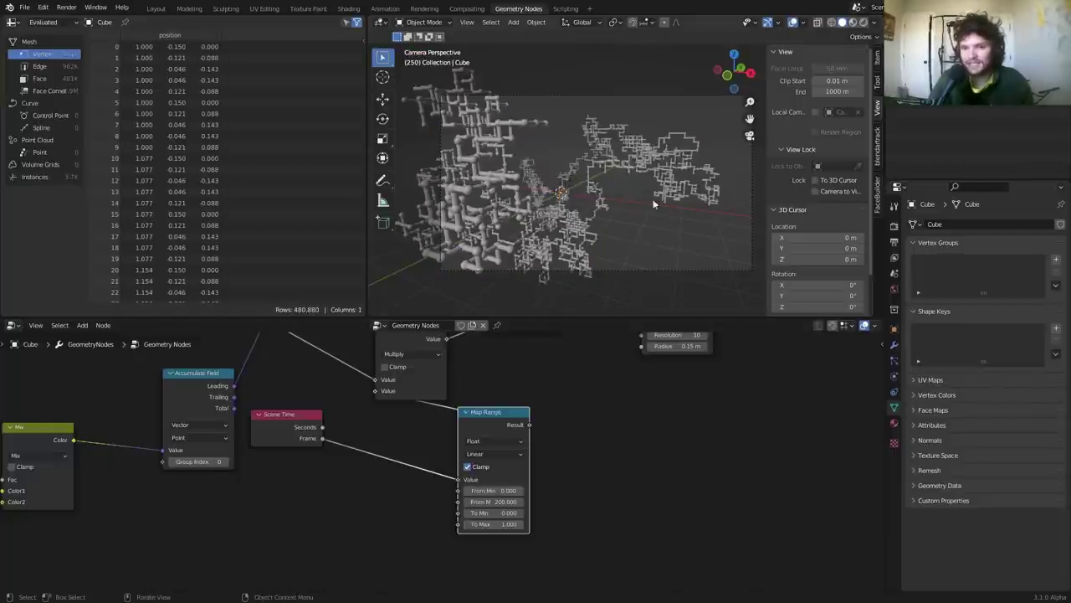
Switch the viewport to rendered shading and split the node editor area, making the new half a Shader Editor
{"action": "left_click", "coordinate": [865, 23]}
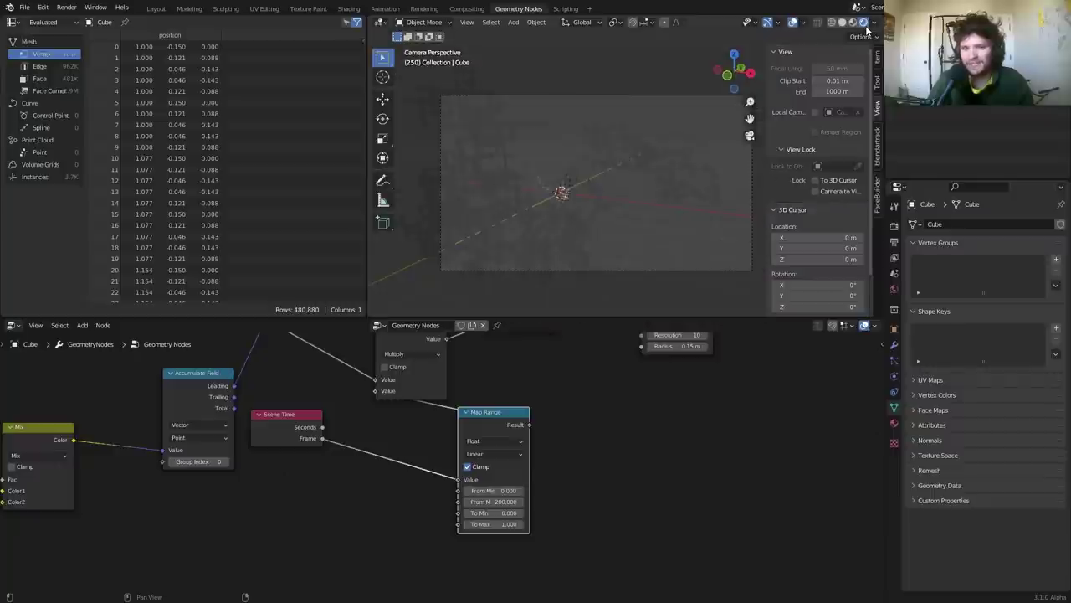
{"action": "left_click", "coordinate": [894, 227]}
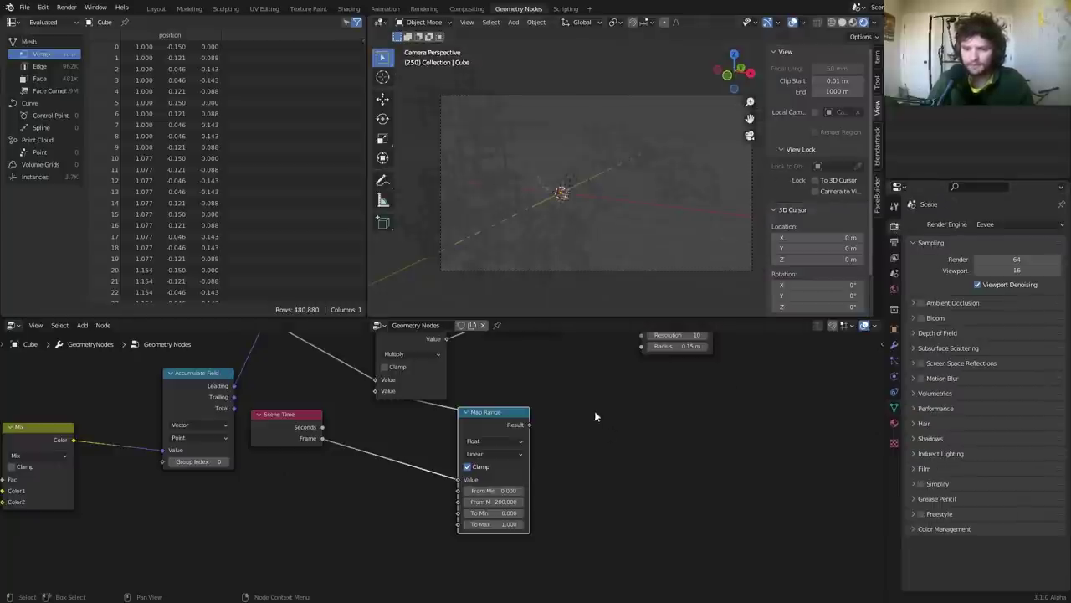
{"action": "key", "text": "Home"}
{"action": "middle_click_drag", "start_coordinate": [626, 406], "coordinate": [573, 442]}
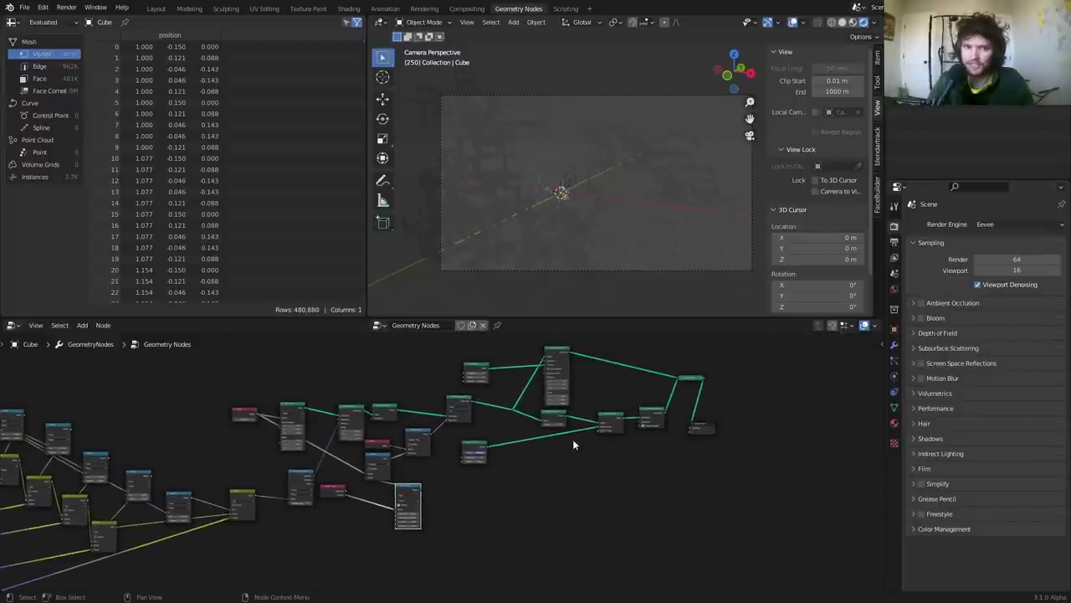
{"action": "left_click_drag", "start_coordinate": [881, 322], "coordinate": [529, 330]}
{"action": "left_click", "coordinate": [543, 327]}
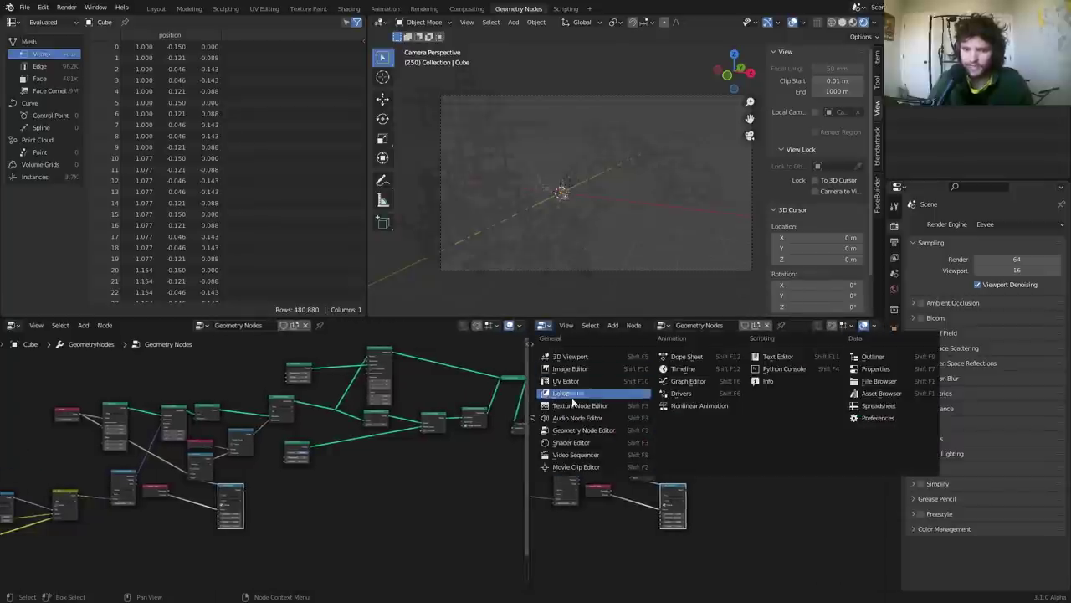
{"action": "left_click", "coordinate": [570, 442]}
{"action": "scroll", "coordinate": [321, 418], "scroll_direction": "up", "scroll_amount": 3}
{"action": "middle_click_drag", "start_coordinate": [321, 418], "coordinate": [259, 471]}
{"action": "scroll", "coordinate": [259, 471], "scroll_direction": "up", "scroll_amount": 4}
{"action": "middle_click_drag", "start_coordinate": [62, 402], "coordinate": [272, 435]}
{"action": "key", "text": "shift+a"}
{"action": "left_click", "coordinate": [219, 377]}
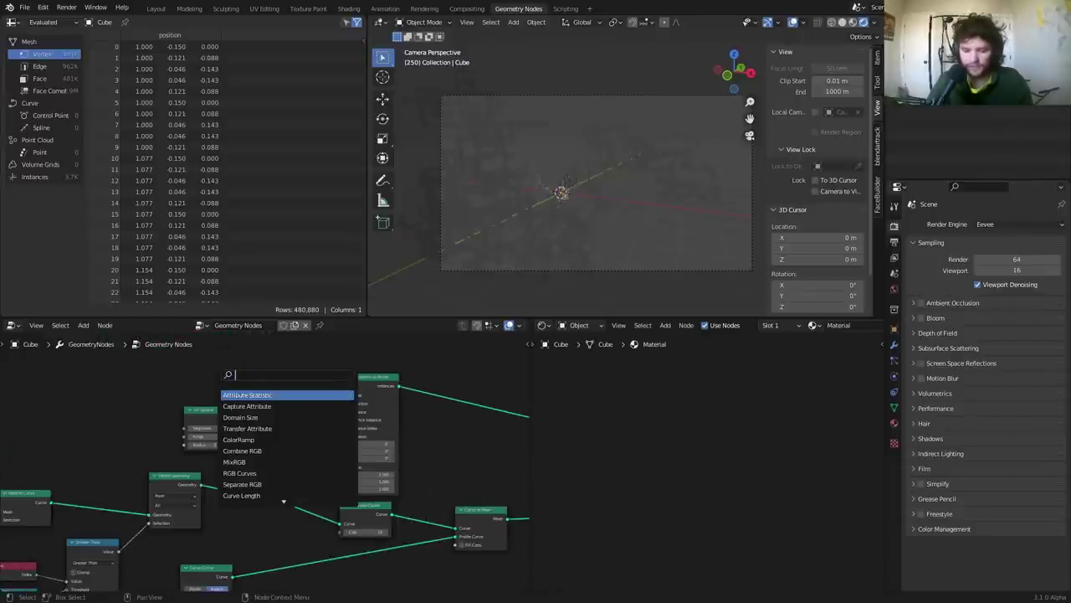
{"action": "type", "text": "may"}
{"action": "key", "text": "BackSpace"}
{"action": "type", "text": "ter"}
{"action": "left_click", "coordinate": [245, 395]}
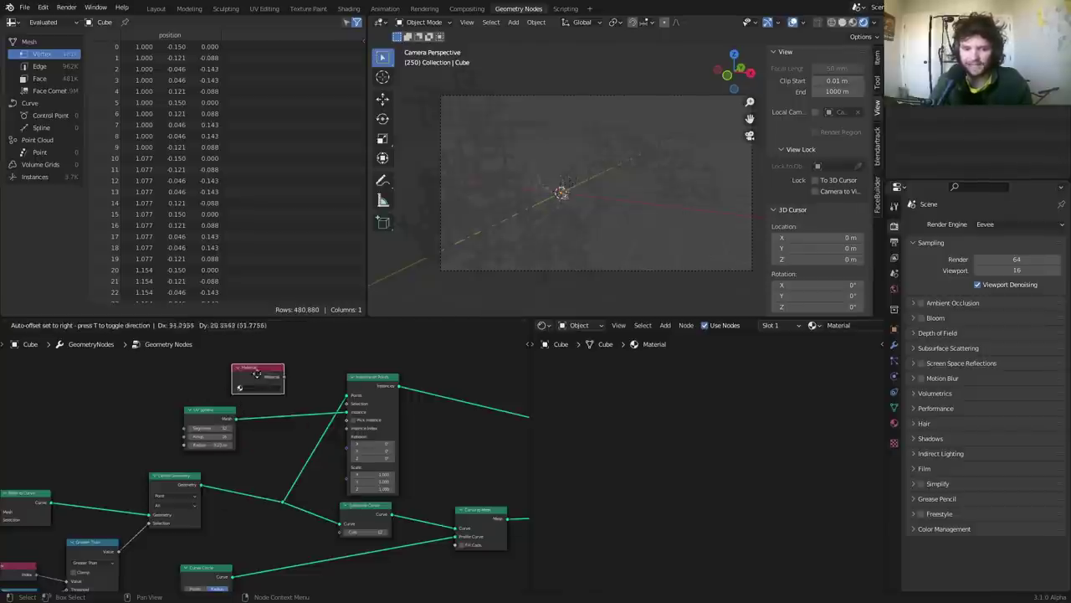
{"action": "key", "text": "Escape"}
Insert a Set Material node between UV Sphere and the Instance input of Instance on Points
{"action": "key", "text": "shift+a"}
{"action": "type", "text": "set m"}
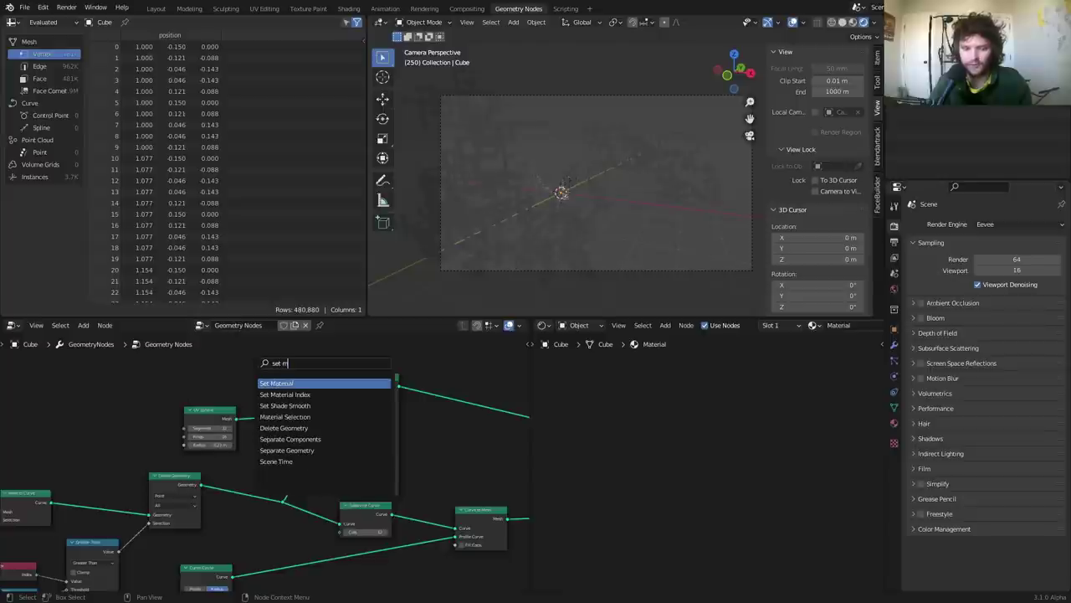
{"action": "left_click", "coordinate": [276, 382]}
{"action": "left_click", "coordinate": [289, 418]}
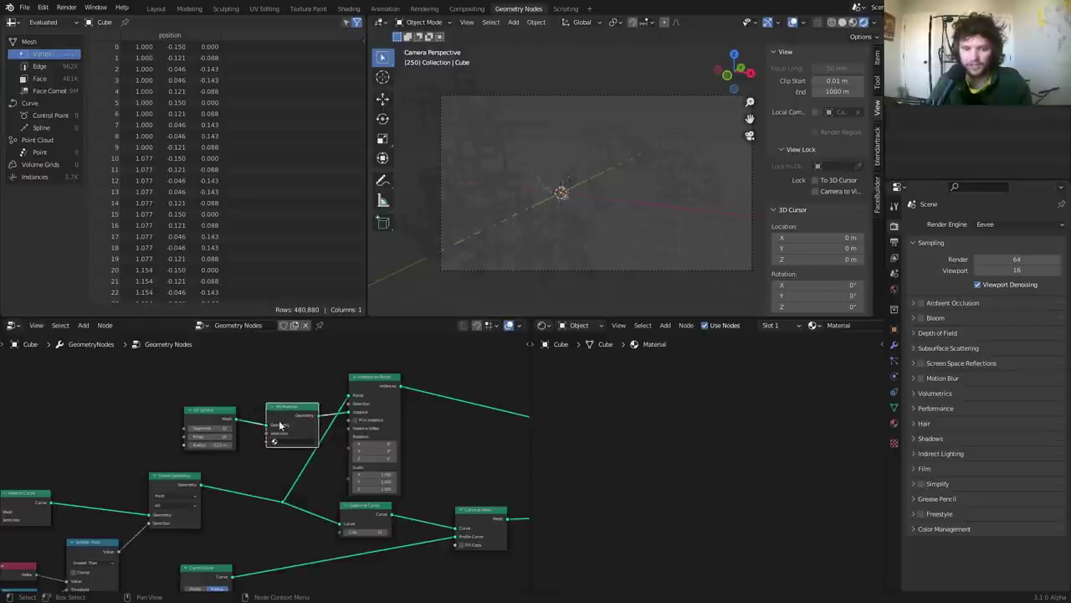
{"action": "left_click_drag", "start_coordinate": [283, 420], "coordinate": [270, 416]}
Duplicate the Set Material node between Set Shade Smooth and Join Geometry, and assign it the existing material
{"action": "middle_click_drag", "start_coordinate": [370, 395], "coordinate": [304, 362]}
{"action": "middle_click_drag", "start_coordinate": [231, 367], "coordinate": [97, 384]}
{"action": "key", "text": "shift+d"}
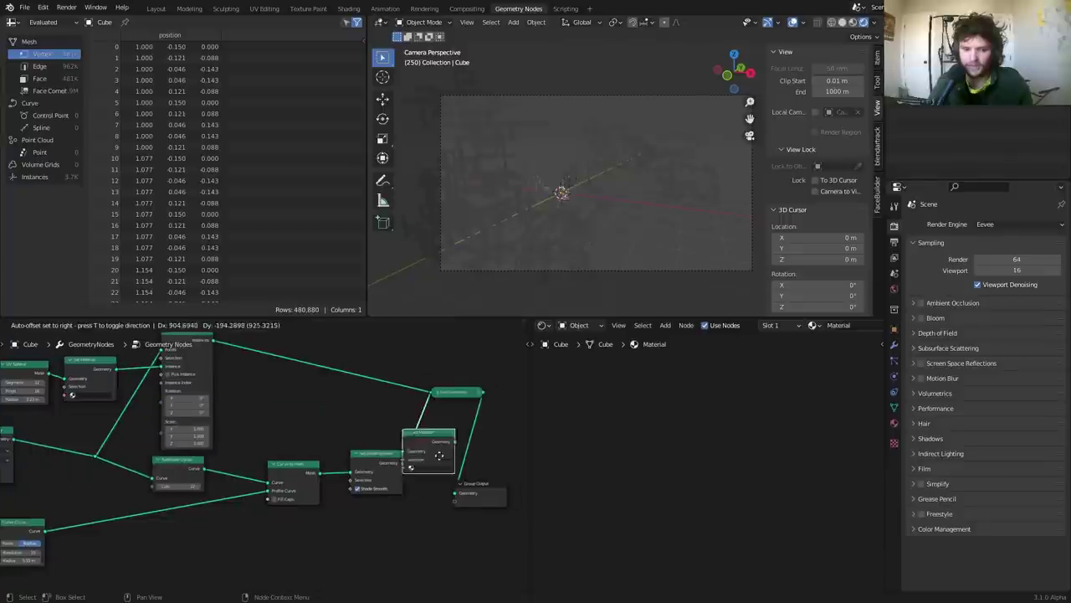
{"action": "left_click", "coordinate": [436, 453]}
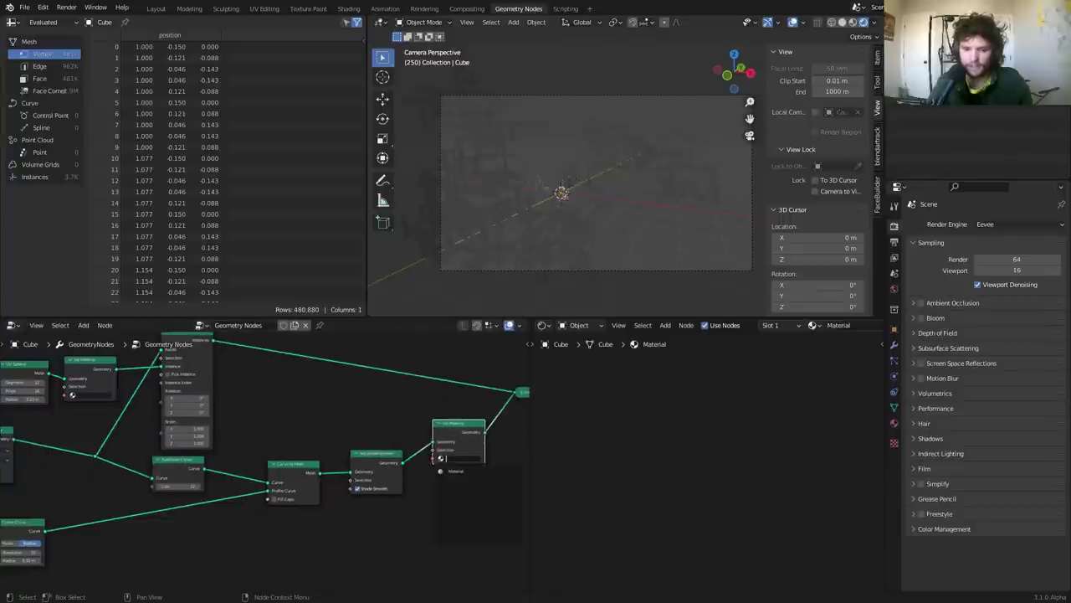
Rename the material to pipe and create a second material named corner
{"action": "left_click", "coordinate": [847, 327]}
{"action": "type", "text": "pipe"}
{"action": "key", "text": "Return"}
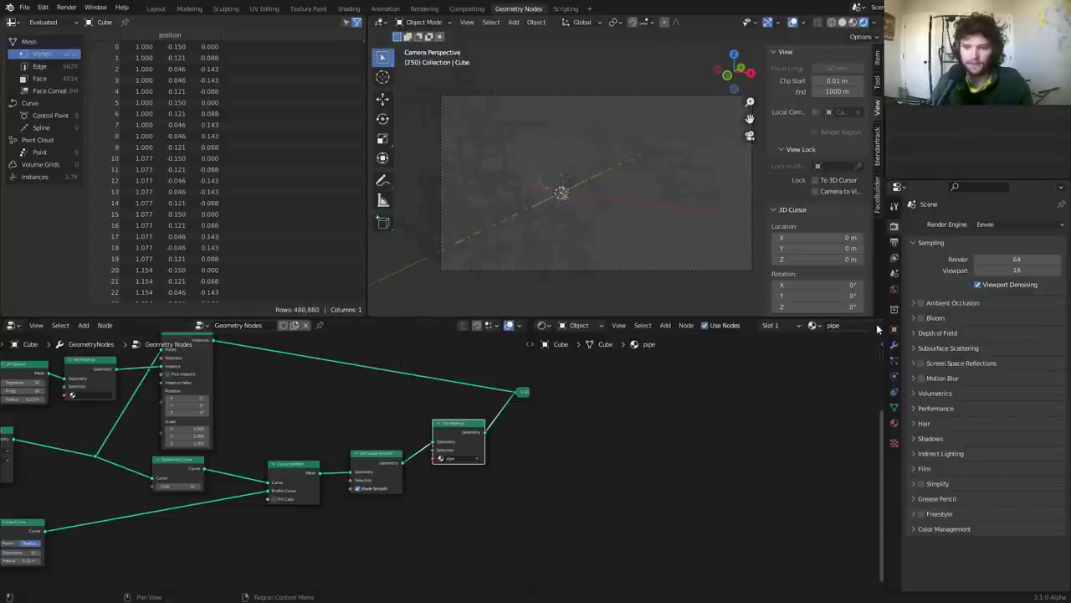
{"action": "left_click", "coordinate": [808, 325]}
{"action": "double_click", "coordinate": [750, 325]}
{"action": "type", "text": "corner"}
{"action": "key", "text": "Return"}
Assign the corner material in the UV Sphere's Set Material node and bring up the pipe material for shader editing
{"action": "left_click", "coordinate": [81, 395]}
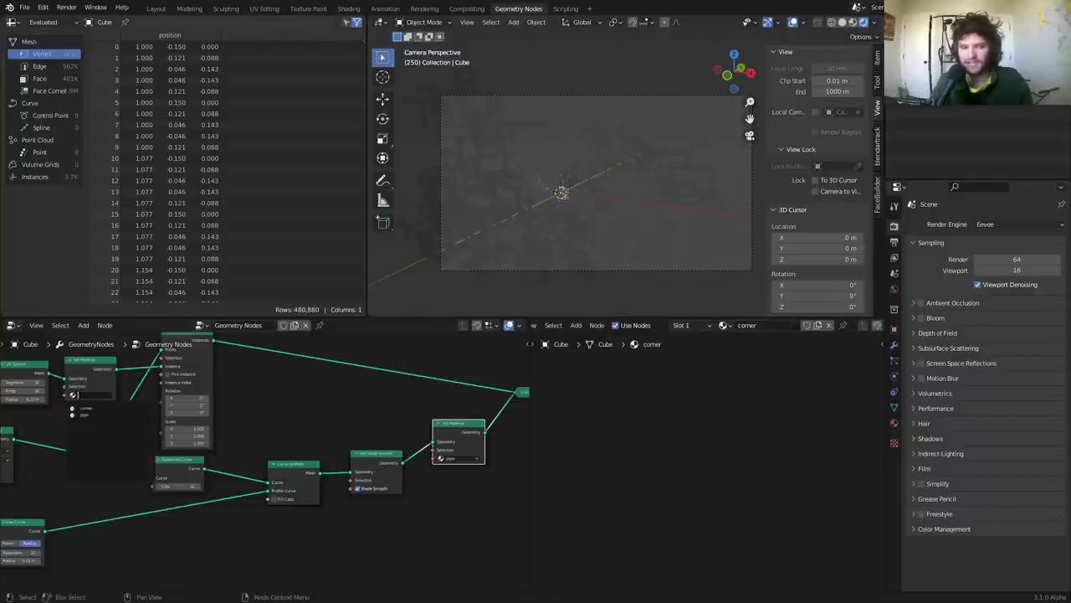
{"action": "left_click", "coordinate": [93, 408]}
{"action": "left_click", "coordinate": [725, 325]}
{"action": "left_click", "coordinate": [741, 355]}
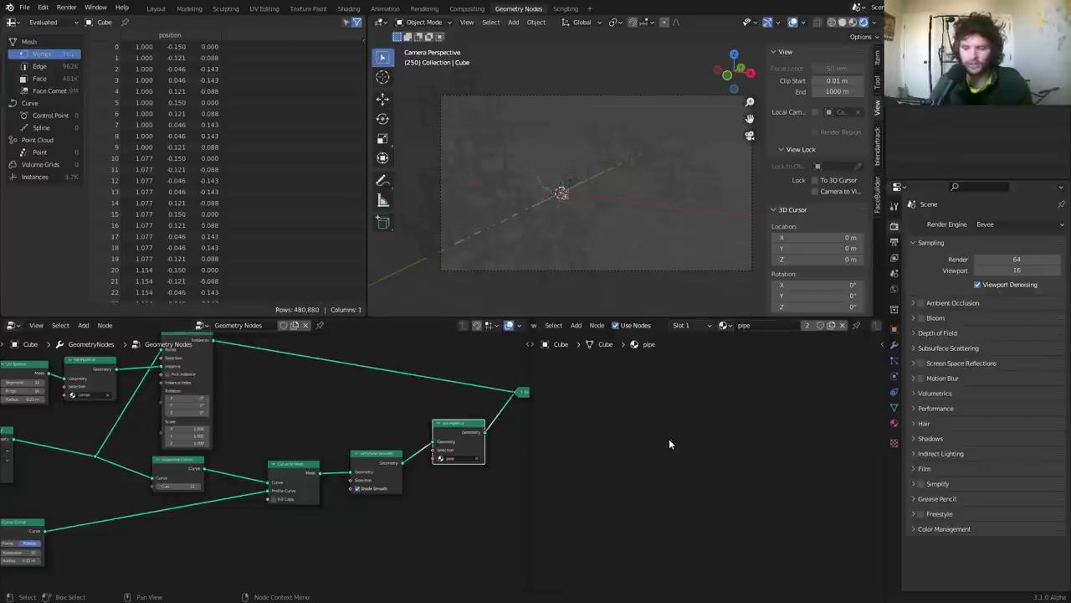
Try a different Base Color on the pipe material's Principled BSDF and undo it
{"action": "key", "text": "Home"}
{"action": "scroll", "coordinate": [688, 394], "scroll_direction": "up", "scroll_amount": 6}
{"action": "middle_click_drag", "start_coordinate": [701, 397], "coordinate": [764, 430]}
{"action": "left_click", "coordinate": [757, 410]}
{"action": "left_click_drag", "start_coordinate": [774, 348], "coordinate": [733, 335]}
{"action": "mouse_move", "coordinate": [551, 187]}
{"action": "middle_mouse_down"}
{"action": "mouse_move", "coordinate": [544, 181]}
{"action": "mouse_move", "coordinate": [556, 178]}
{"action": "mouse_move", "coordinate": [550, 187]}
{"action": "middle_mouse_up"}
{"action": "key", "text": "ctrl+z"}
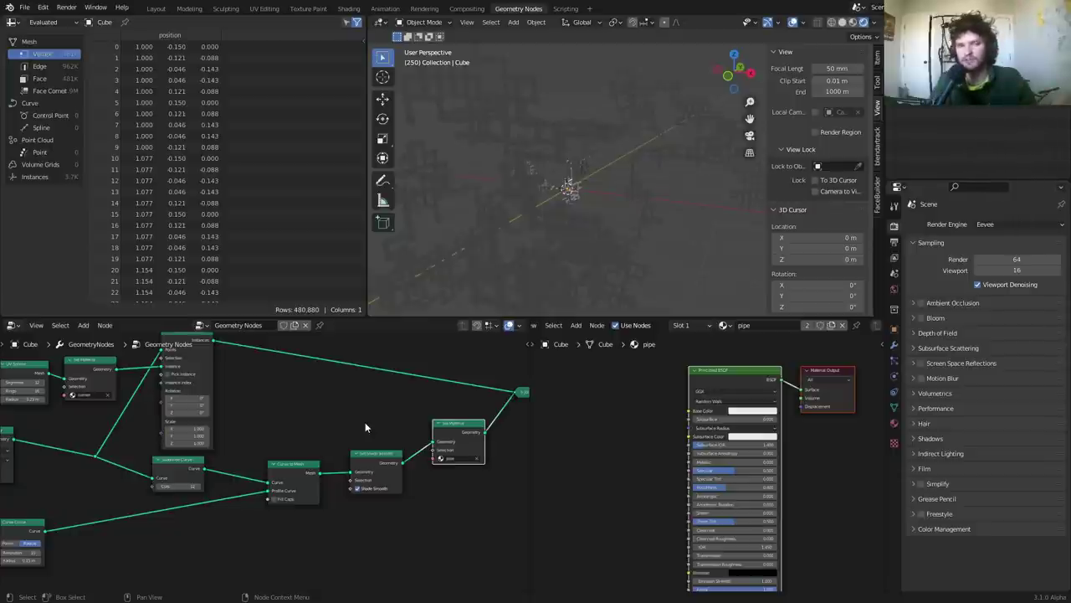
{"action": "scroll", "coordinate": [297, 442], "scroll_direction": "down", "scroll_amount": 6}
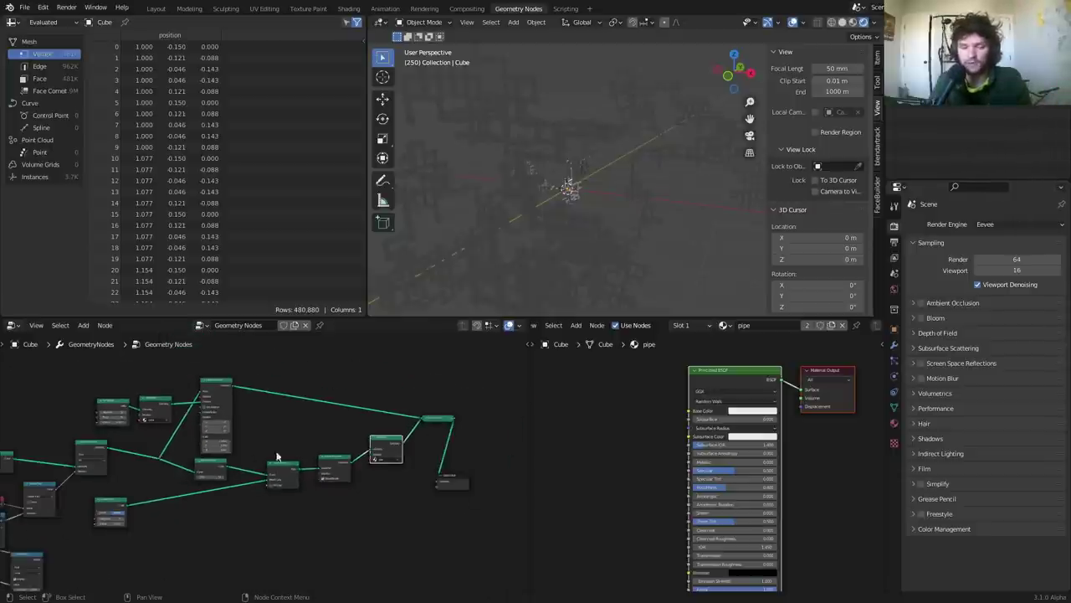
Add a Spline Parameter node above the Mesh to Curve node in the geometry node tree
{"action": "middle_click_drag", "start_coordinate": [201, 455], "coordinate": [404, 431]}
{"action": "scroll", "coordinate": [261, 468], "scroll_direction": "up", "scroll_amount": 4}
{"action": "mouse_move", "coordinate": [221, 457]}
{"action": "middle_mouse_down"}
{"action": "mouse_move", "coordinate": [349, 431]}
{"action": "mouse_move", "coordinate": [239, 450]}
{"action": "middle_mouse_up"}
{"action": "scroll", "coordinate": [348, 431], "scroll_direction": "up", "scroll_amount": 3}
{"action": "key", "text": "shift+a"}
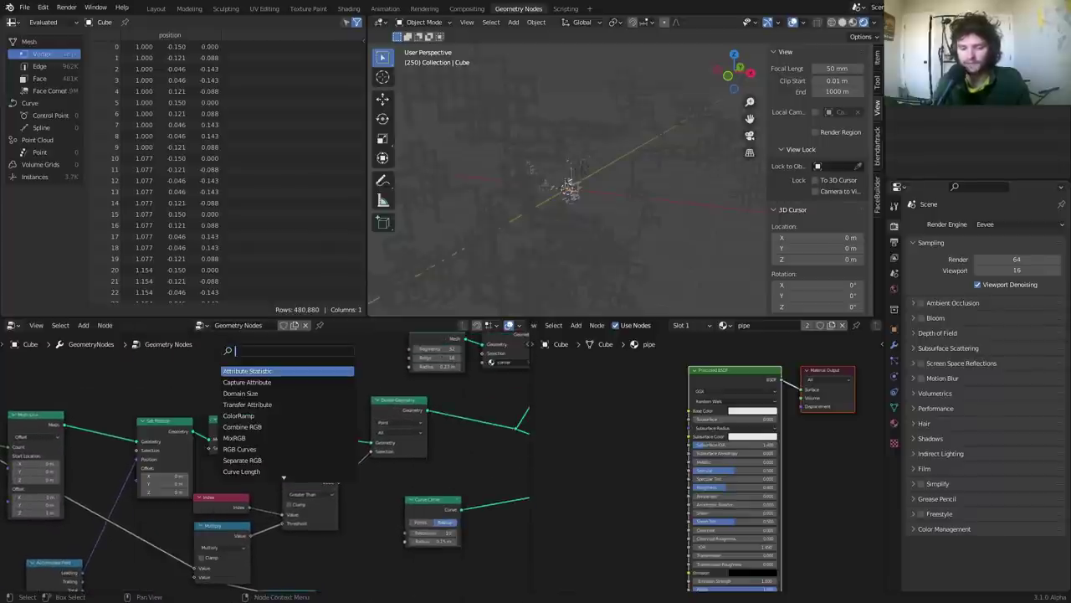
{"action": "type", "text": "spline param"}
{"action": "key", "text": "Return"}
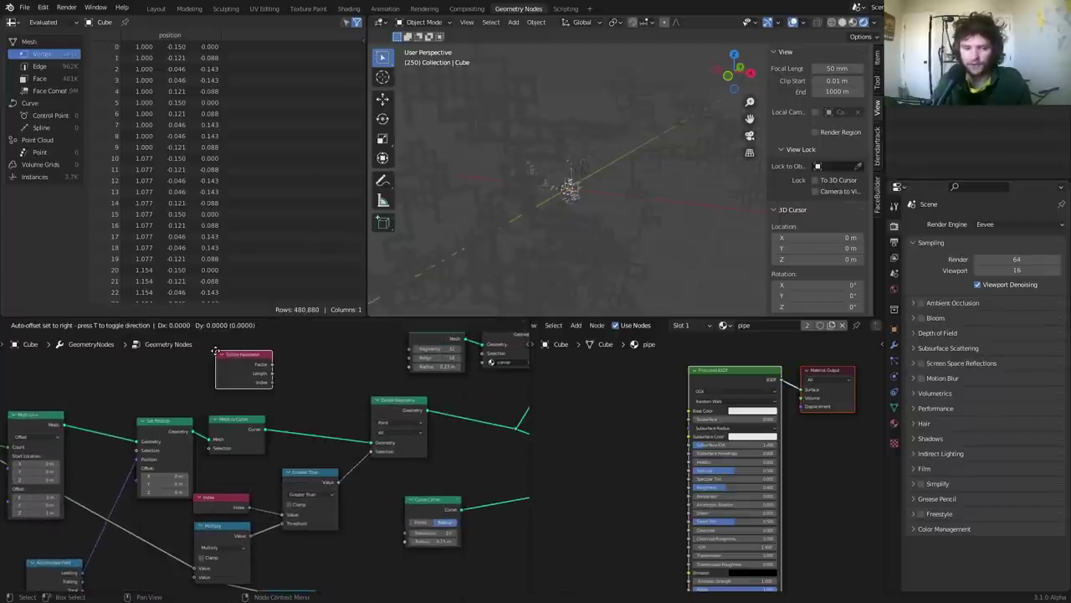
{"action": "left_click", "coordinate": [216, 353]}
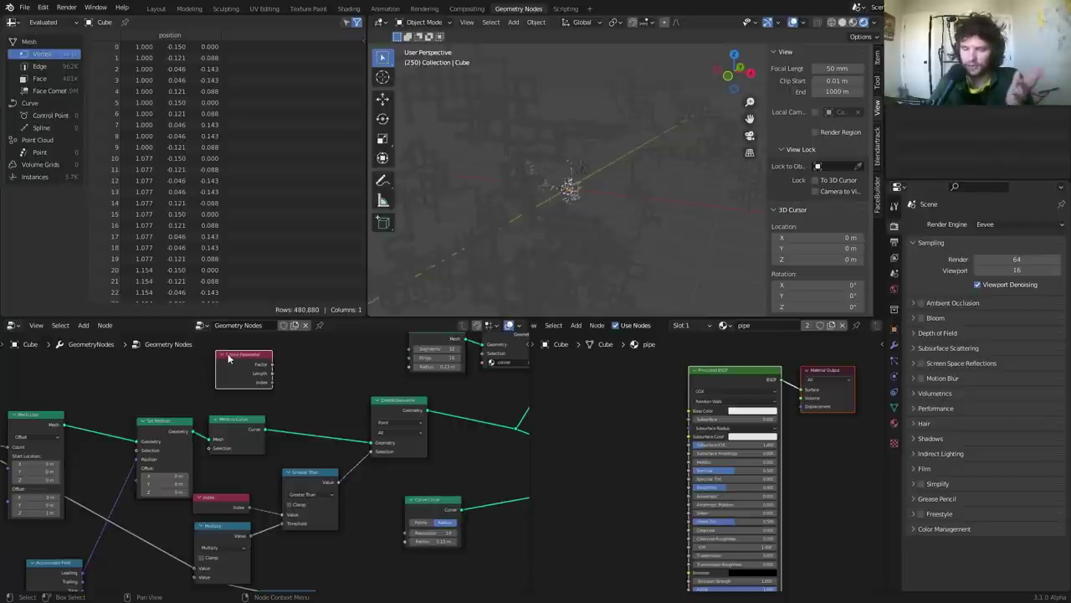
{"action": "mouse_move", "coordinate": [273, 365]}
{"action": "left_mouse_down"}
{"action": "mouse_move", "coordinate": [325, 365]}
{"action": "mouse_move", "coordinate": [263, 383]}
{"action": "left_mouse_up"}
{"action": "left_click", "coordinate": [284, 369]}
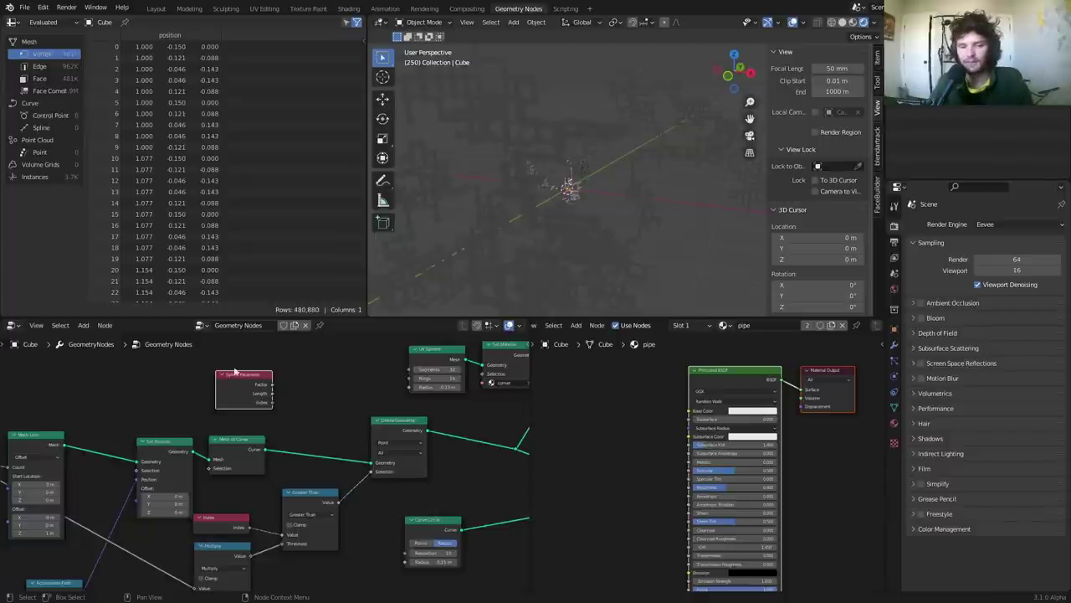
Insert a Capture Attribute node between Mesh to Curve and Delete Geometry, and feed Spline Parameter's Factor into its Value
{"action": "scroll", "coordinate": [260, 441], "scroll_direction": "up", "scroll_amount": 2}
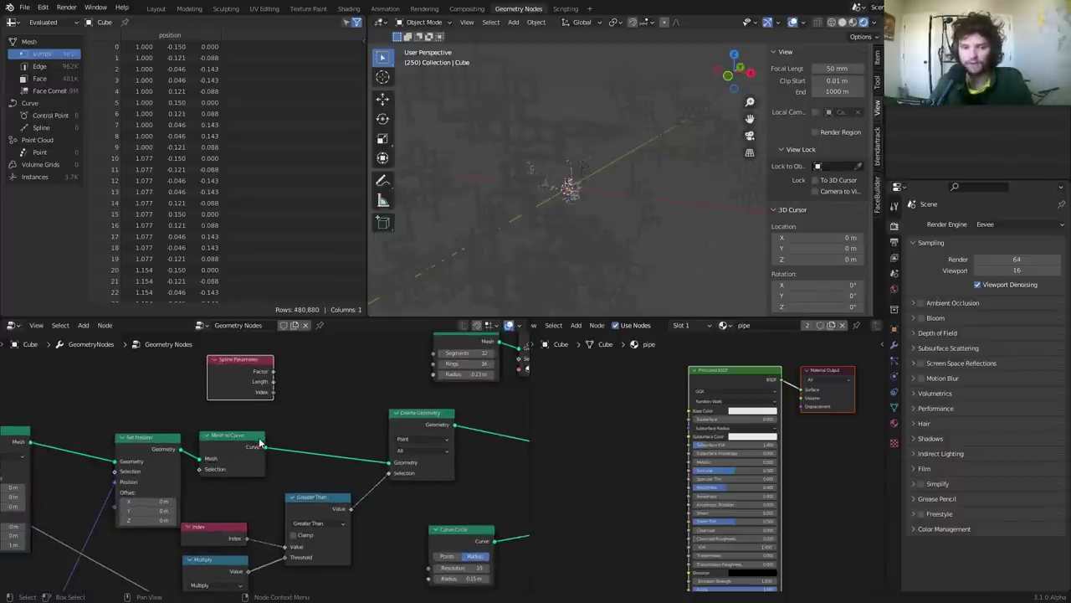
{"action": "left_click_drag", "start_coordinate": [258, 441], "coordinate": [250, 431]}
{"action": "middle_click_drag", "start_coordinate": [272, 415], "coordinate": [229, 414]}
{"action": "key", "text": "shift+a"}
{"action": "left_click", "coordinate": [254, 375]}
{"action": "type", "text": "ca"}
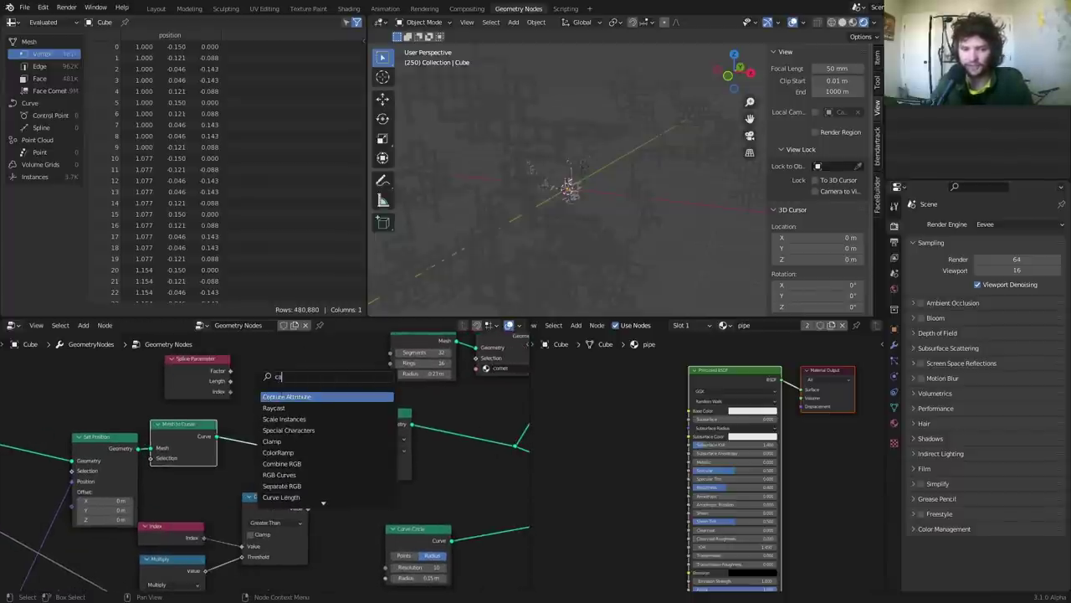
{"action": "left_click", "coordinate": [283, 395]}
{"action": "left_click", "coordinate": [282, 405]}
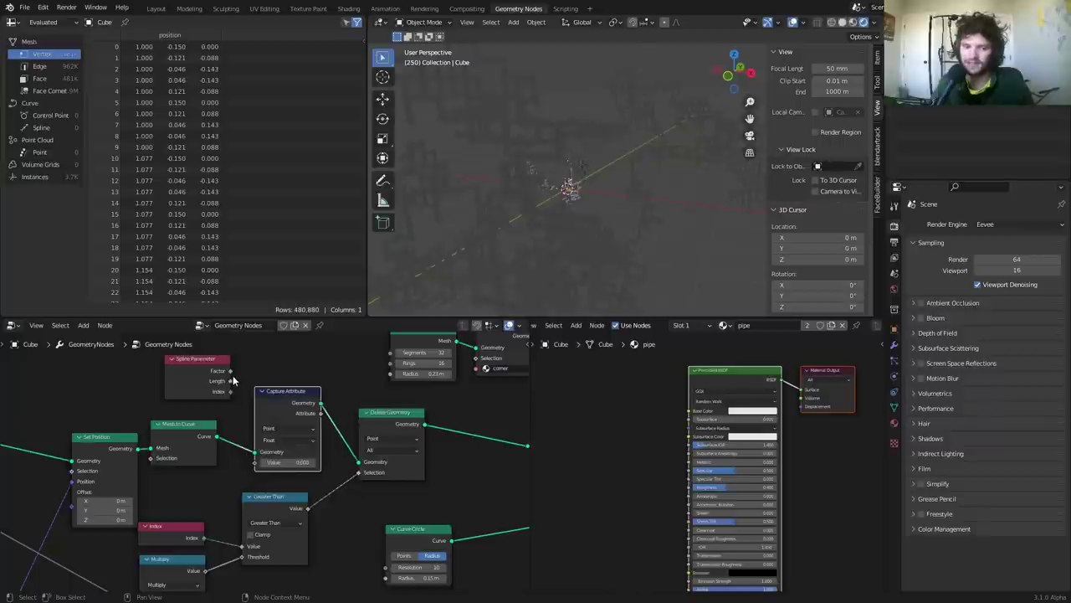
{"action": "left_click_drag", "start_coordinate": [231, 374], "coordinate": [269, 463]}
{"action": "left_click_drag", "start_coordinate": [188, 384], "coordinate": [164, 387]}
Connect the Capture Attribute node's Attribute output to a new input on the Group Output
{"action": "scroll", "coordinate": [335, 440], "scroll_direction": "down", "scroll_amount": 2}
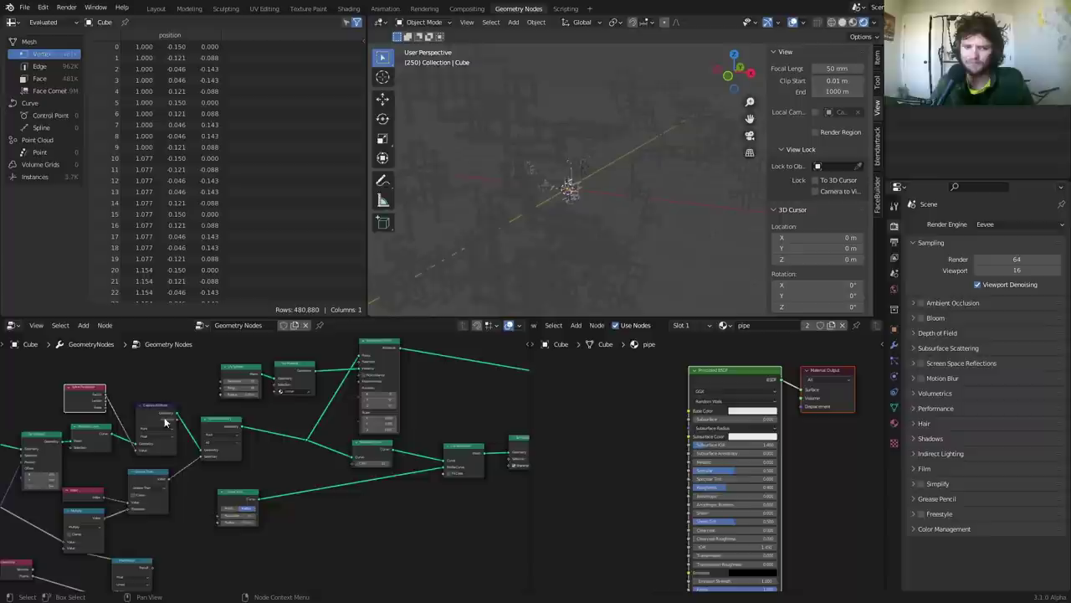
{"action": "scroll", "coordinate": [177, 423], "scroll_direction": "down", "scroll_amount": 2}
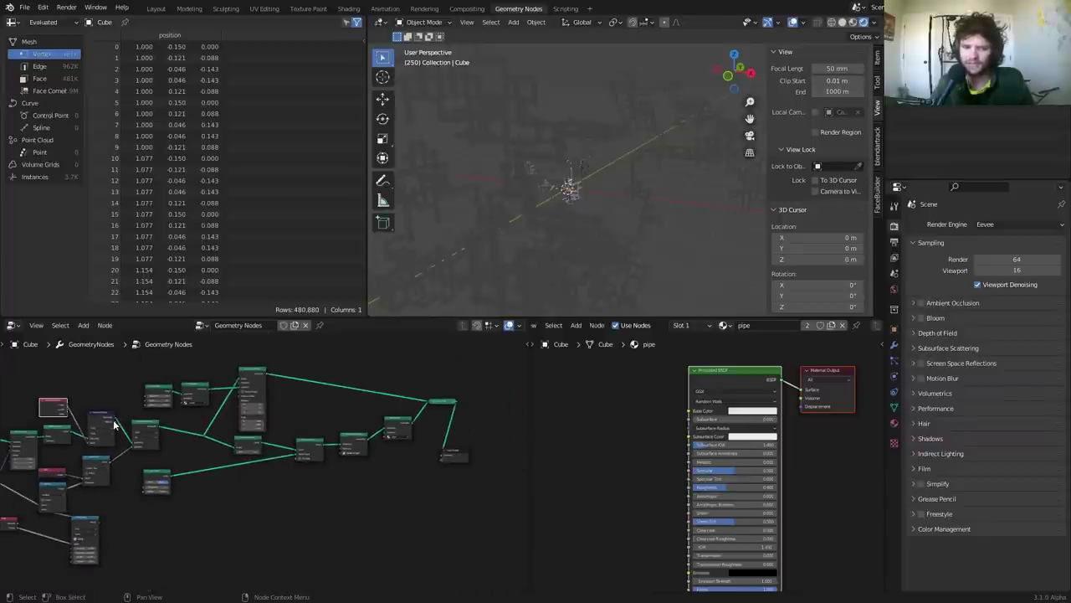
{"action": "left_click_drag", "start_coordinate": [116, 427], "coordinate": [439, 459]}
{"action": "middle_click_drag", "start_coordinate": [99, 423], "coordinate": [280, 436]}
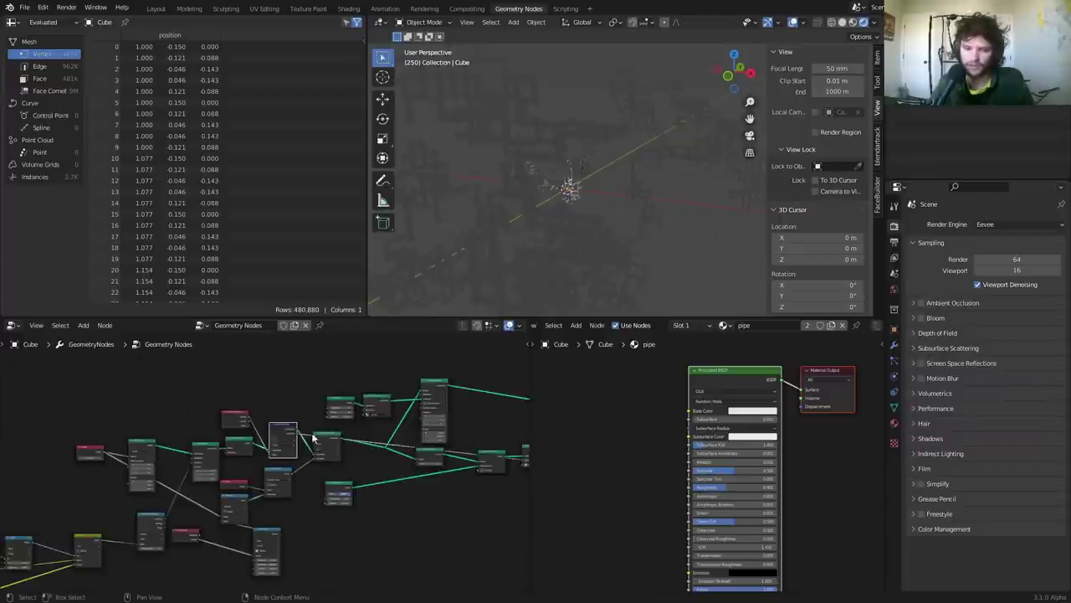
{"action": "scroll", "coordinate": [281, 435], "scroll_direction": "up", "scroll_amount": 2}
{"action": "scroll", "coordinate": [237, 402], "scroll_direction": "up", "scroll_amount": 2}
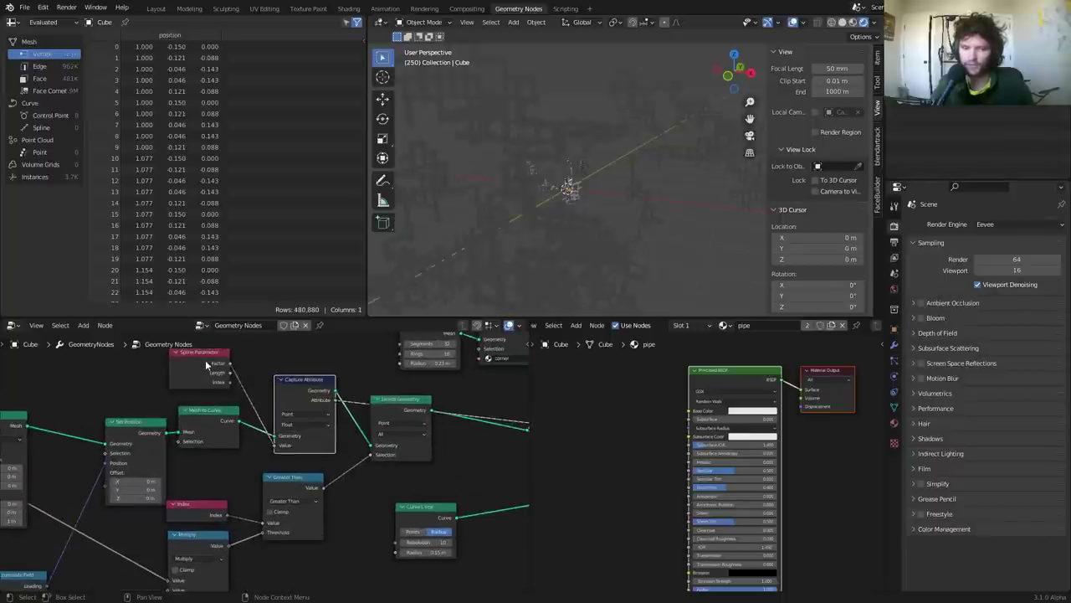
{"action": "scroll", "coordinate": [405, 420], "scroll_direction": "down", "scroll_amount": 3}
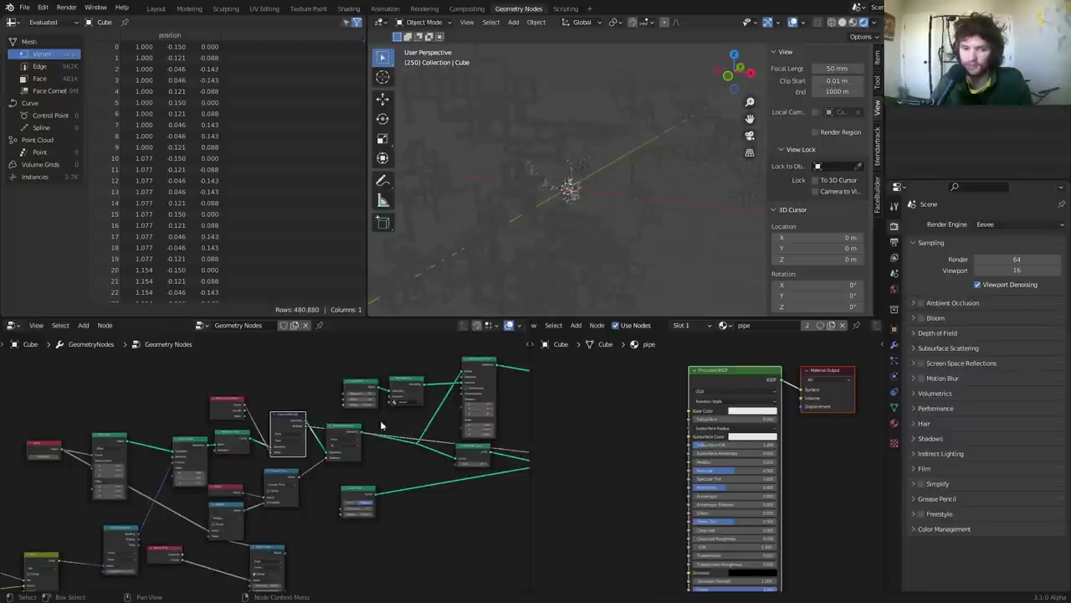
{"action": "middle_click_drag", "start_coordinate": [405, 427], "coordinate": [111, 405]}
Name the Geometry Nodes modifier's output attribute pipepos
{"action": "left_click", "coordinate": [894, 344]}
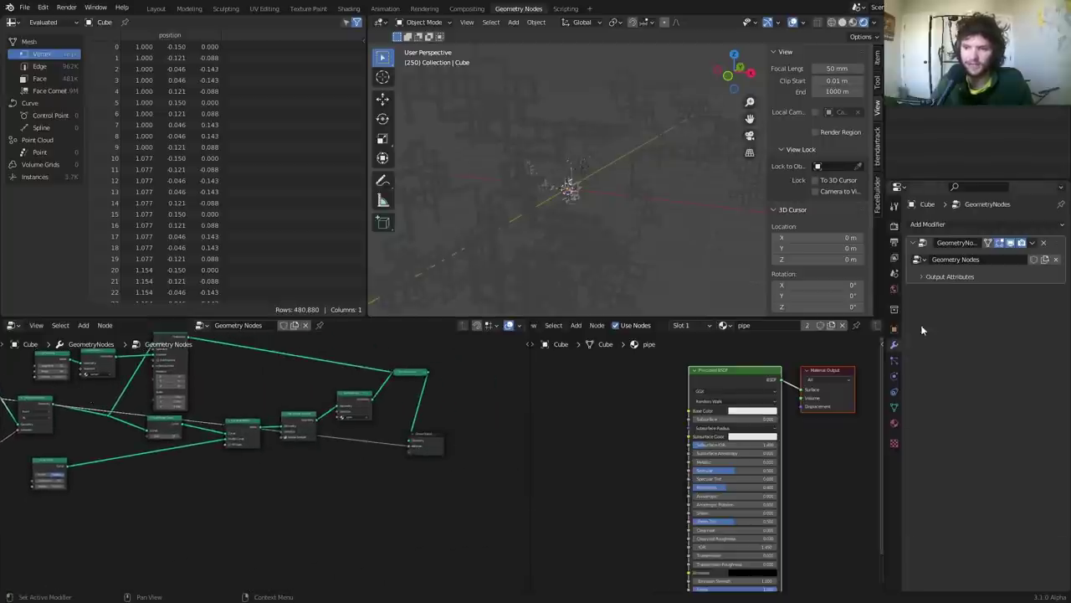
{"action": "left_click", "coordinate": [984, 292]}
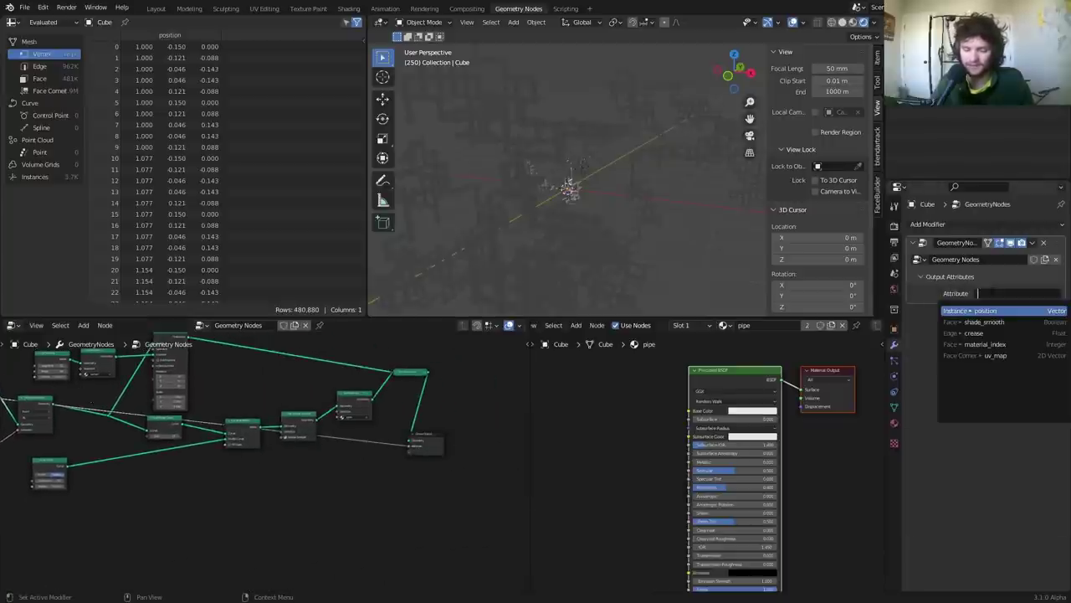
{"action": "type", "text": "pipe"}
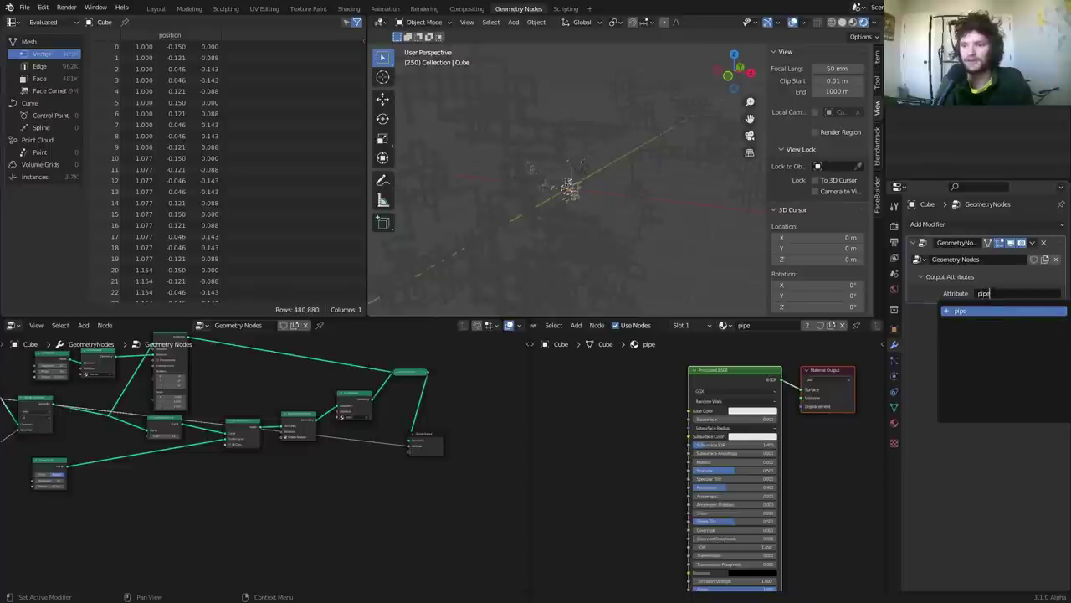
{"action": "type", "text": "pos"}
{"action": "key", "text": "Return"}
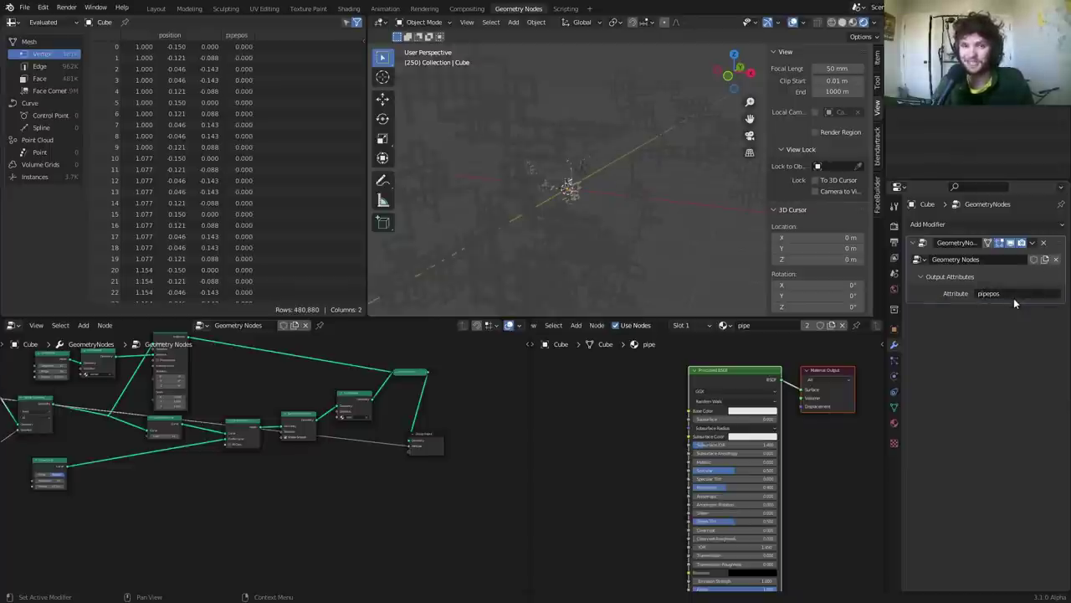
Add an Attribute node reading pipepos to the pipe material and preview its Color output as the material's surface
{"action": "scroll", "coordinate": [621, 380], "scroll_direction": "up", "scroll_amount": 2}
{"action": "key", "text": "shift+a"}
{"action": "type", "text": "att"}
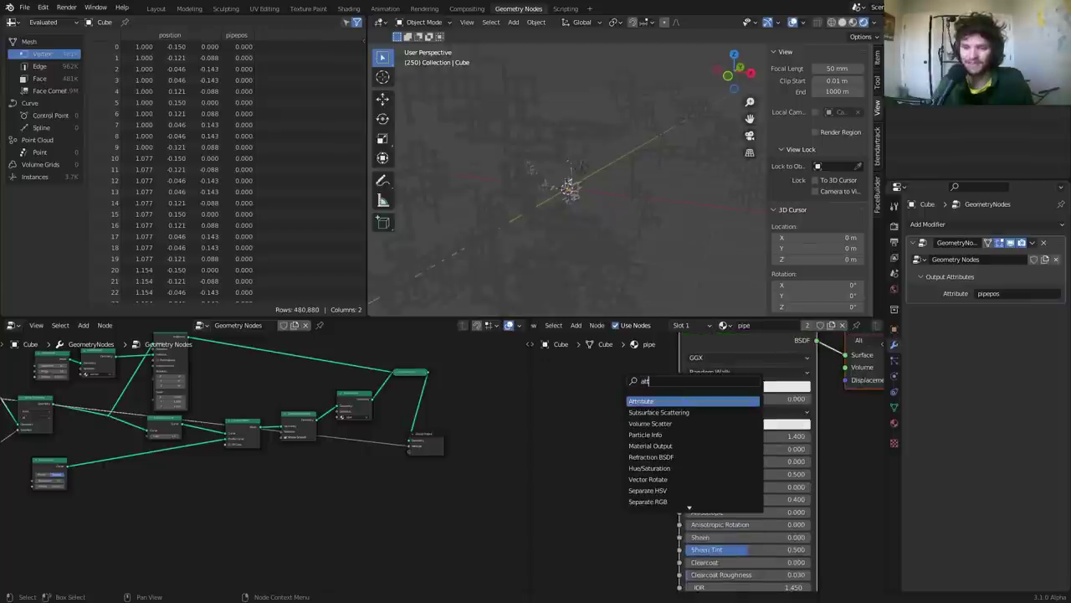
{"action": "left_click", "coordinate": [650, 401]}
{"action": "left_click", "coordinate": [586, 401]}
{"action": "middle_click_drag", "start_coordinate": [586, 402], "coordinate": [642, 397]}
{"action": "left_click", "coordinate": [658, 463]}
{"action": "type", "text": "pipepos"}
{"action": "key", "text": "Return"}
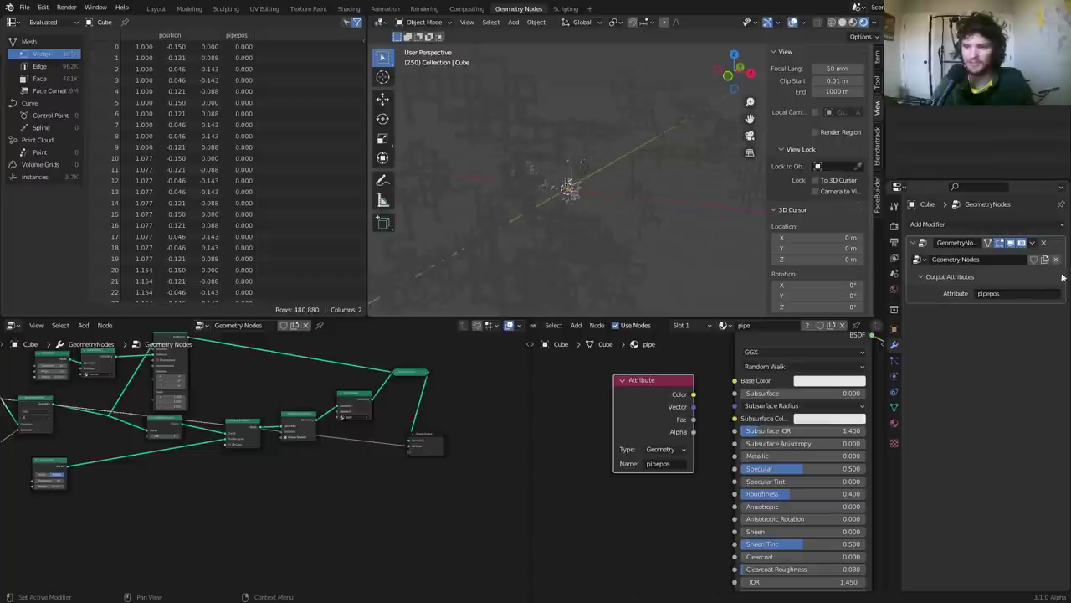
{"action": "left_click_drag", "start_coordinate": [693, 394], "coordinate": [735, 380]}
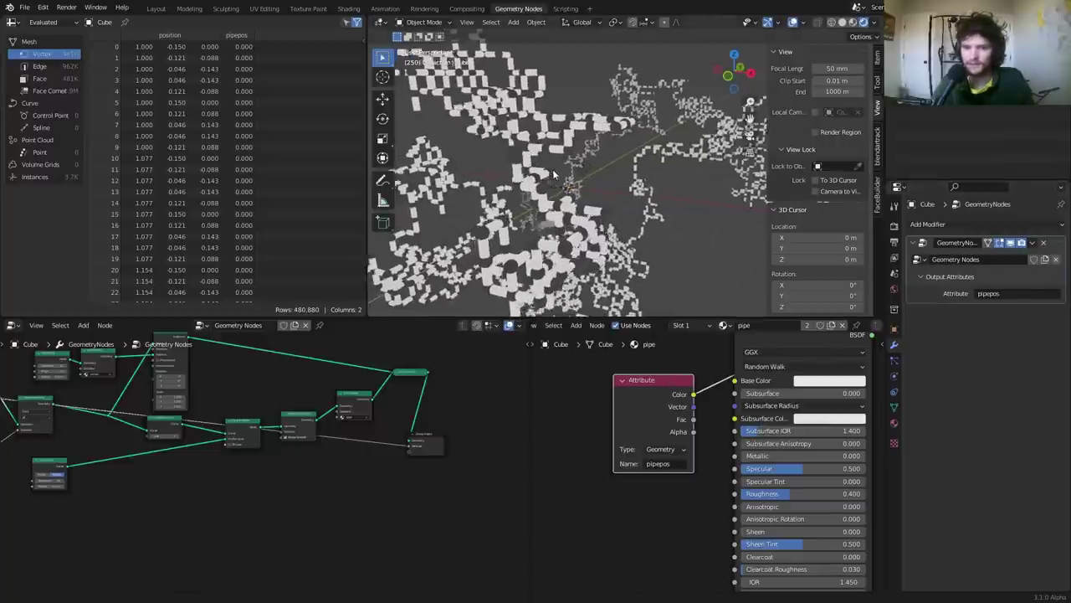
Examine how the pipepos attribute shades the pipes, from the origin outwards
{"action": "middle_click_drag", "start_coordinate": [555, 171], "coordinate": [683, 105]}
{"action": "scroll", "coordinate": [610, 139], "scroll_direction": "down", "scroll_amount": 6}
{"action": "middle_click_drag", "start_coordinate": [610, 139], "coordinate": [725, 165]}
{"action": "scroll", "coordinate": [600, 210], "scroll_direction": "up", "scroll_amount": 1}
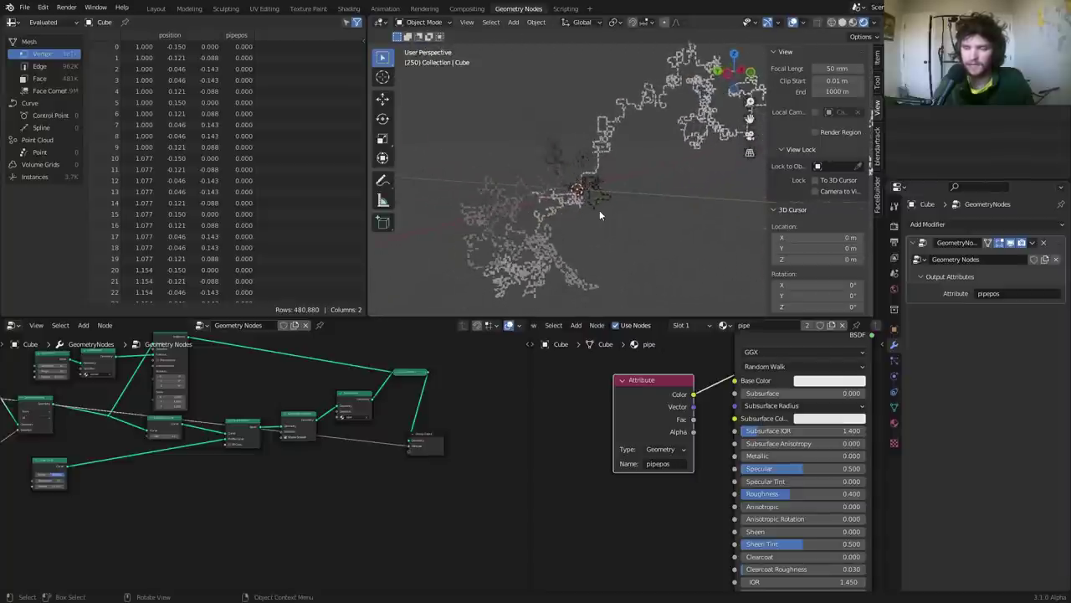
{"action": "middle_click_drag", "start_coordinate": [105, 420], "coordinate": [375, 420]}
{"action": "middle_click_drag", "start_coordinate": [561, 265], "coordinate": [451, 225]}
{"action": "middle_click_drag", "start_coordinate": [634, 103], "coordinate": [589, 149]}
{"action": "scroll", "coordinate": [589, 155], "scroll_direction": "up", "scroll_amount": 5}
{"action": "middle_click_drag", "start_coordinate": [497, 265], "coordinate": [511, 251]}
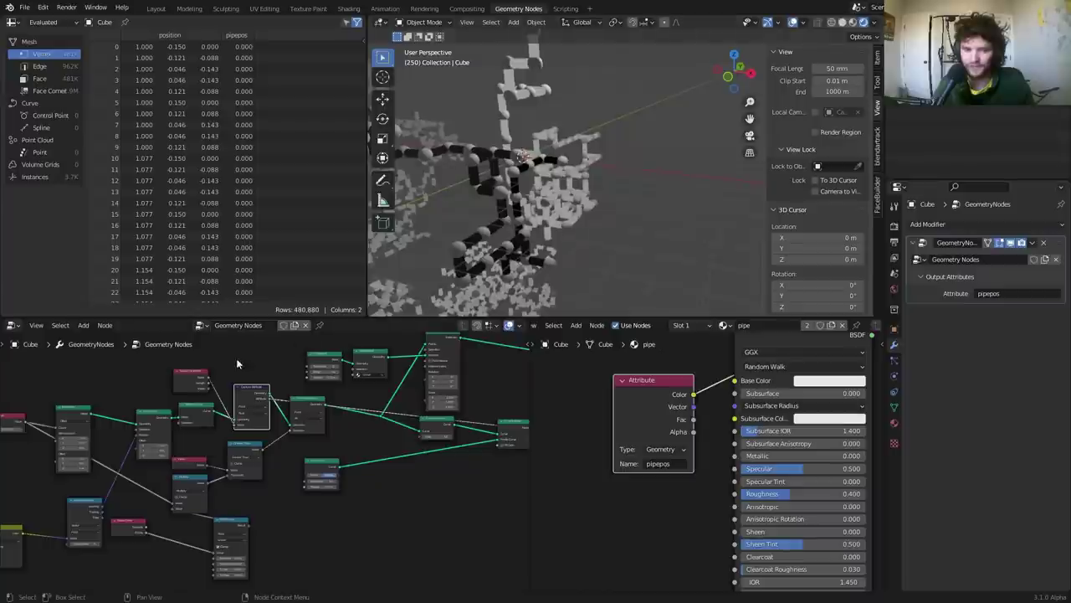
Return to the first frame and play the pipe growth to check the shading over time
{"action": "key", "text": "shift+Left"}
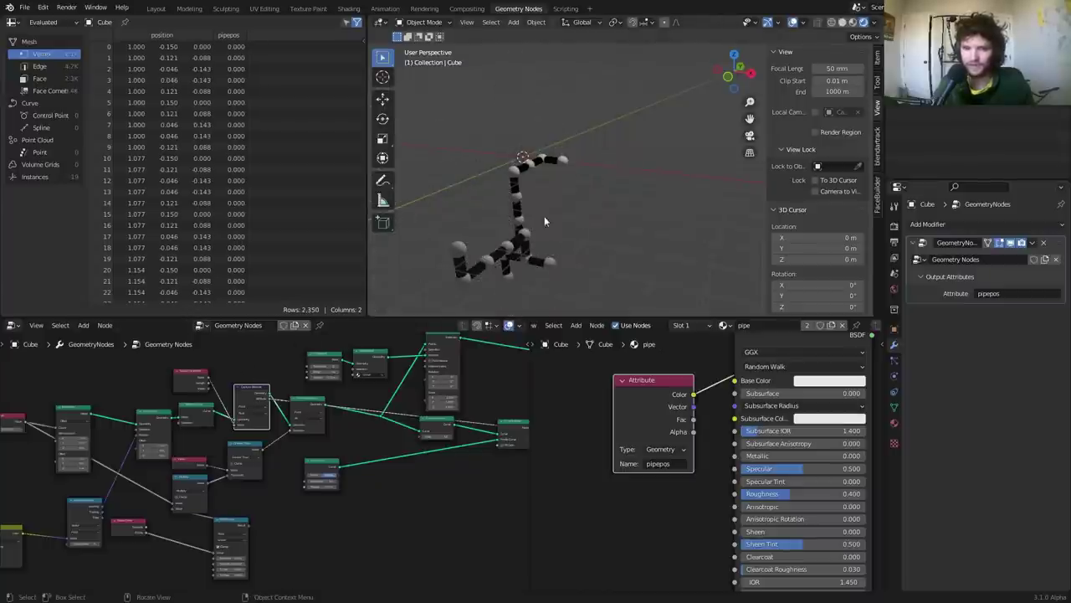
{"action": "scroll", "coordinate": [519, 204], "scroll_direction": "down", "scroll_amount": 2}
{"action": "key", "text": "space"}
{"action": "scroll", "coordinate": [546, 193], "scroll_direction": "down", "scroll_amount": 7}
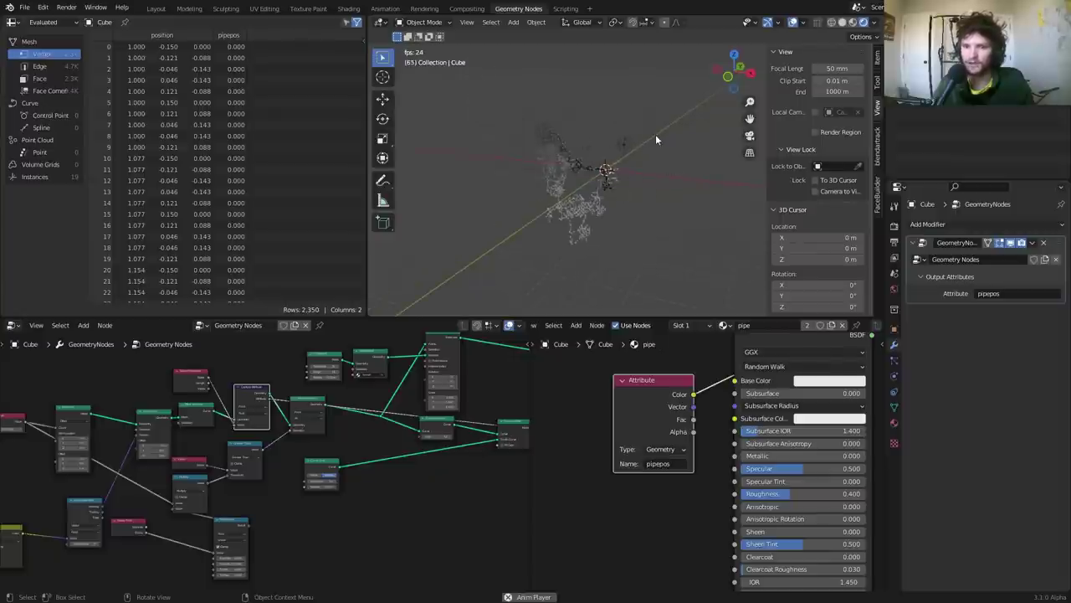
{"action": "key", "text": "space"}
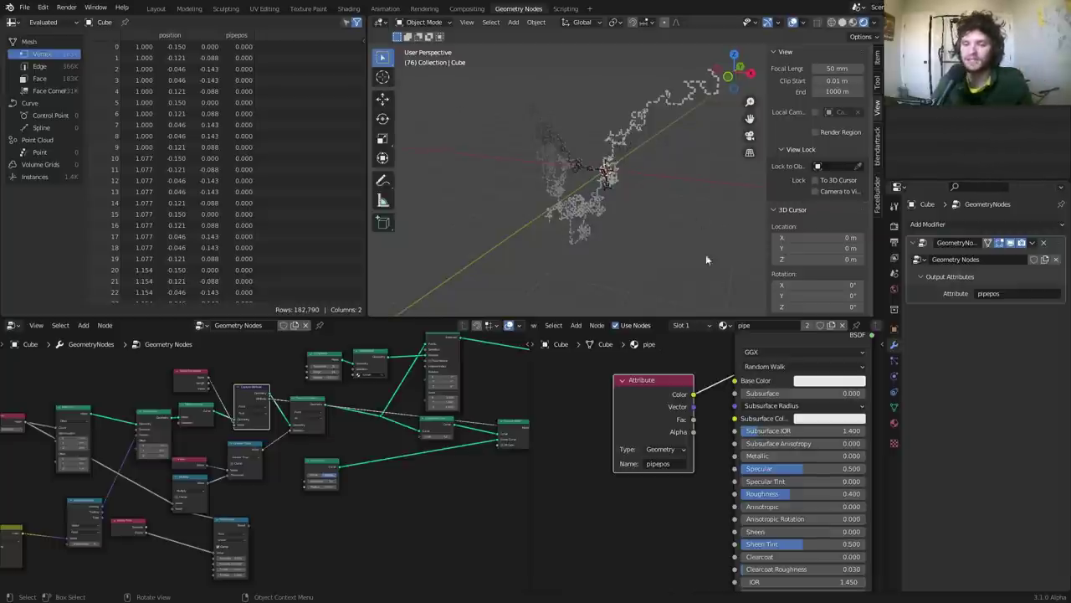
Move the pipe material's Attribute node farther from the Principled BSDF and rewind the animation to the first frame
{"action": "left_click_drag", "start_coordinate": [657, 388], "coordinate": [569, 394]}
{"action": "middle_click_drag", "start_coordinate": [571, 392], "coordinate": [695, 379]}
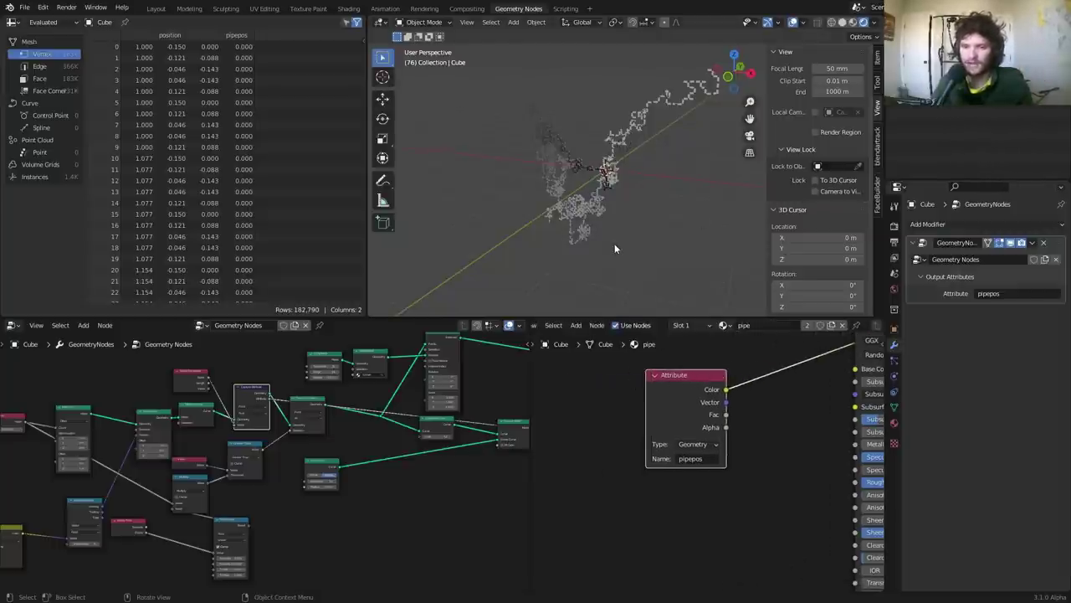
{"action": "key", "text": "shift+Left"}
{"action": "scroll", "coordinate": [617, 178], "scroll_direction": "up", "scroll_amount": 8}
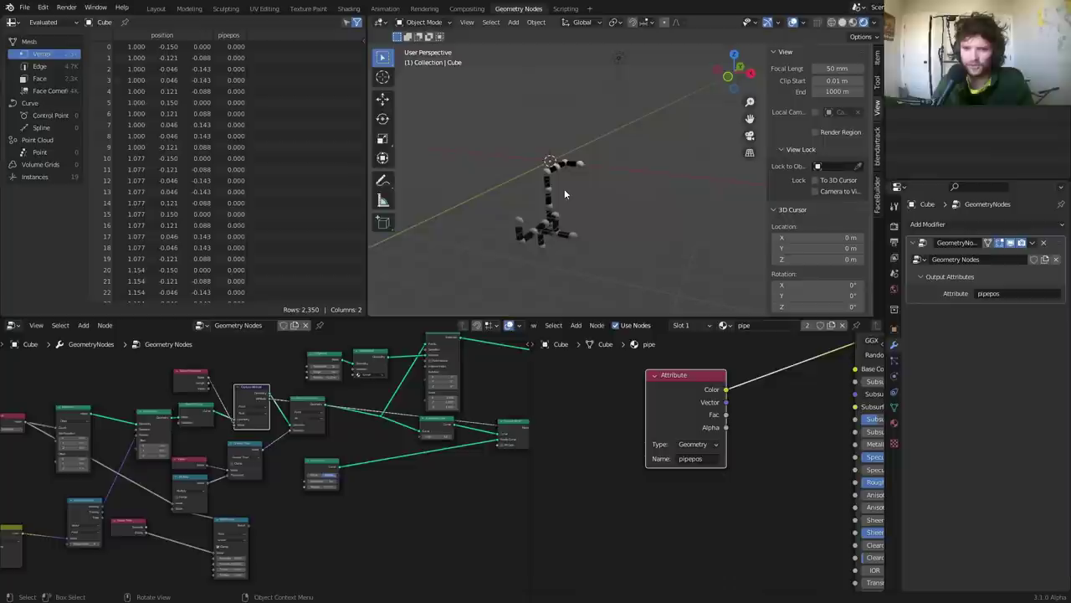
{"action": "scroll", "coordinate": [269, 464], "scroll_direction": "up", "scroll_amount": 3}
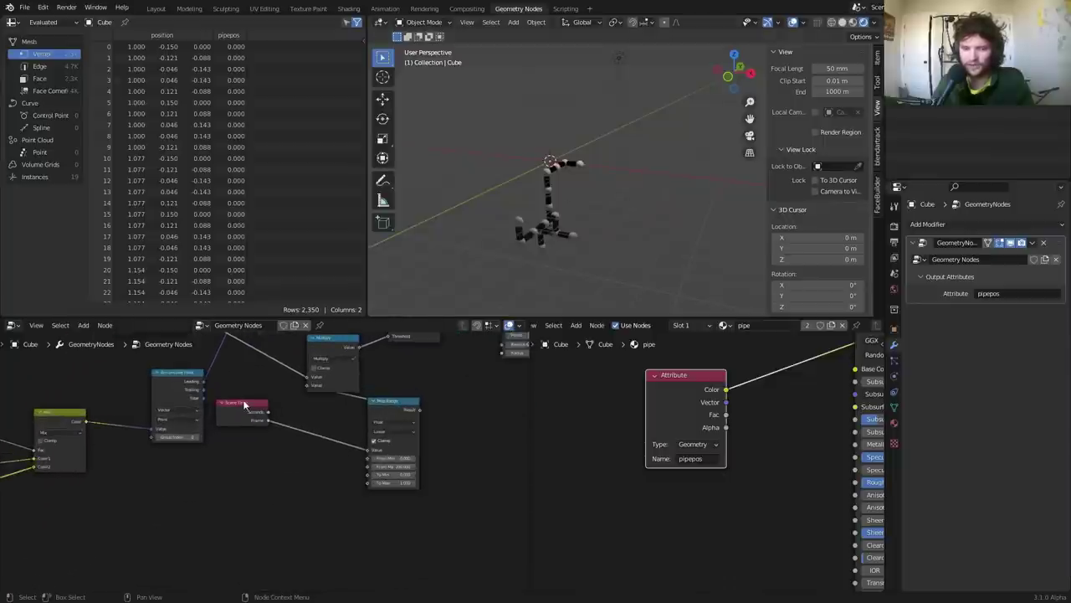
Insert a Math node set to Subtract with a value of 1 between Scene Time's Frame output and Map Range
{"action": "left_click_drag", "start_coordinate": [245, 407], "coordinate": [186, 469]}
{"action": "scroll", "coordinate": [276, 444], "scroll_direction": "up", "scroll_amount": 2}
{"action": "key", "text": "shift+a"}
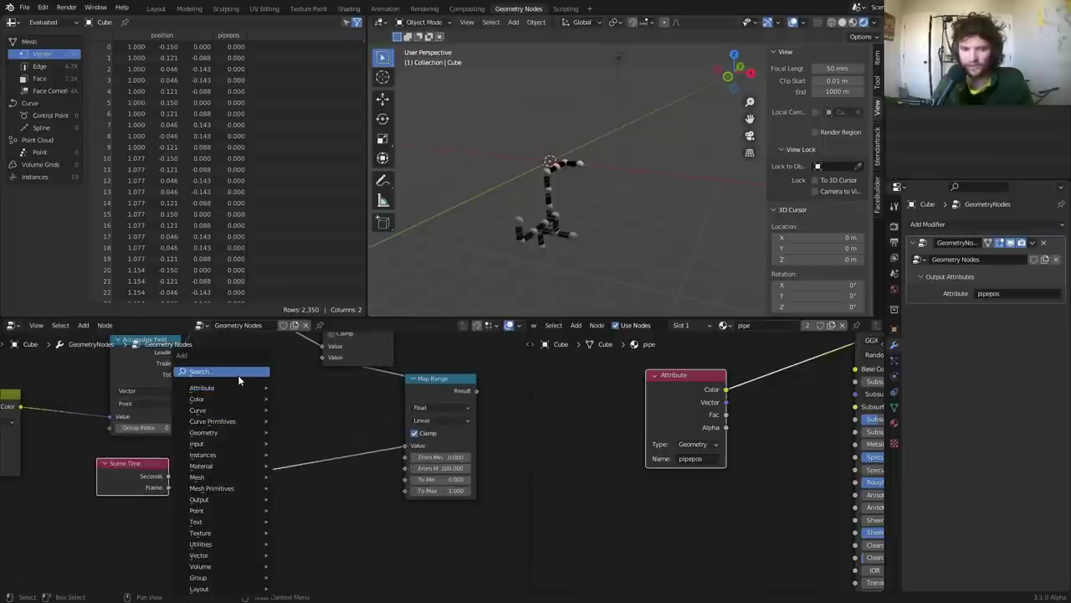
{"action": "type", "text": "math"}
{"action": "key", "text": "Return"}
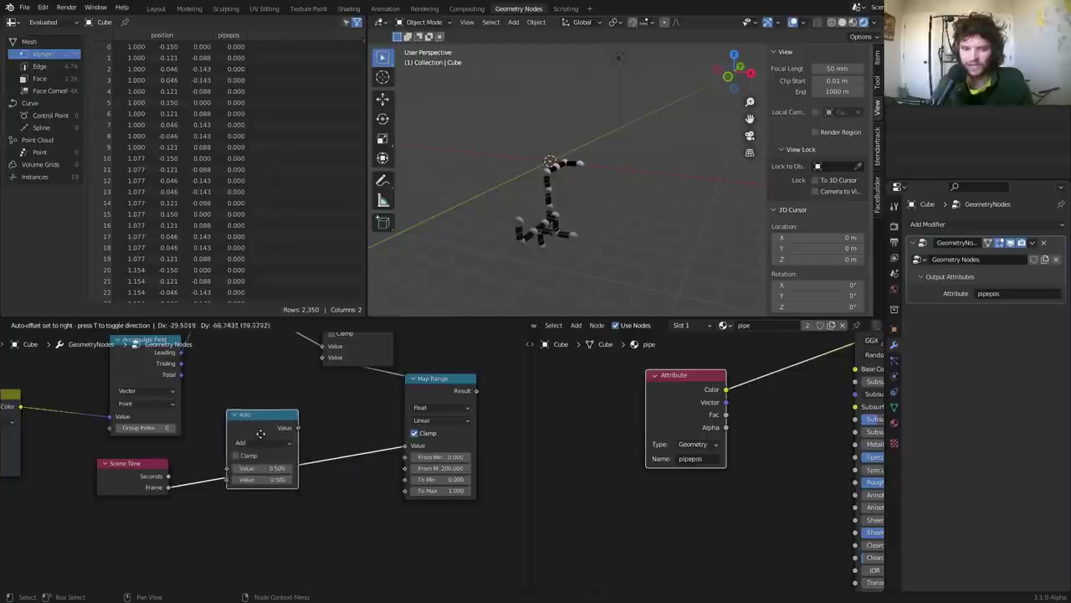
{"action": "left_click", "coordinate": [254, 464]}
{"action": "left_click", "coordinate": [254, 457]}
{"action": "left_click", "coordinate": [252, 471]}
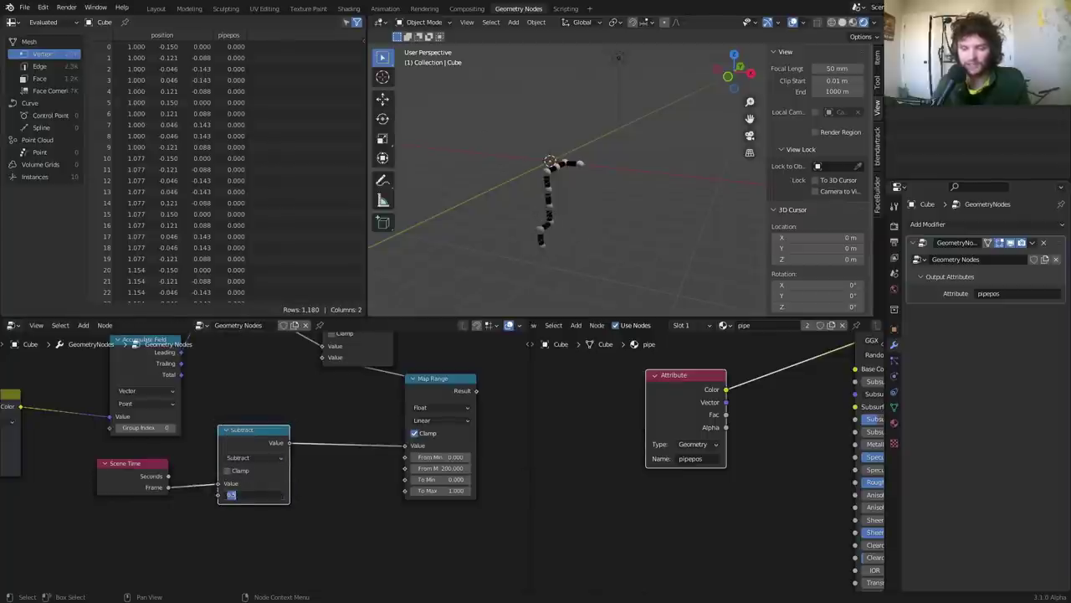
{"action": "left_click", "coordinate": [265, 494]}
{"action": "type", "text": "1"}
{"action": "key", "text": "Return"}
Play the animation briefly to check the pipe growth with the offset frame value
{"action": "key", "text": "space"}
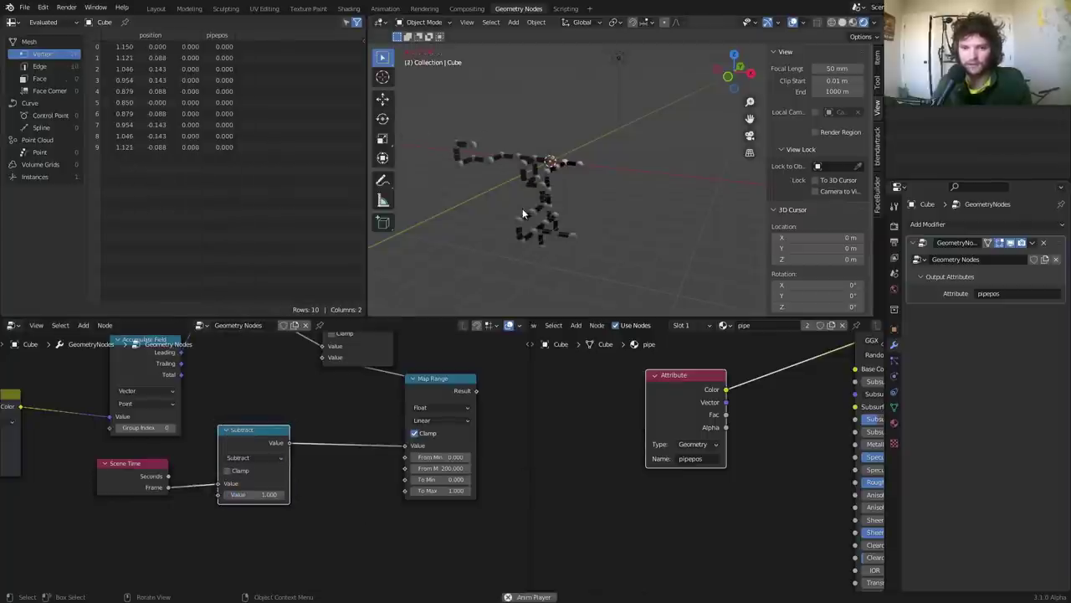
{"action": "scroll", "coordinate": [537, 209], "scroll_direction": "down", "scroll_amount": 3}
{"action": "key", "text": "space"}
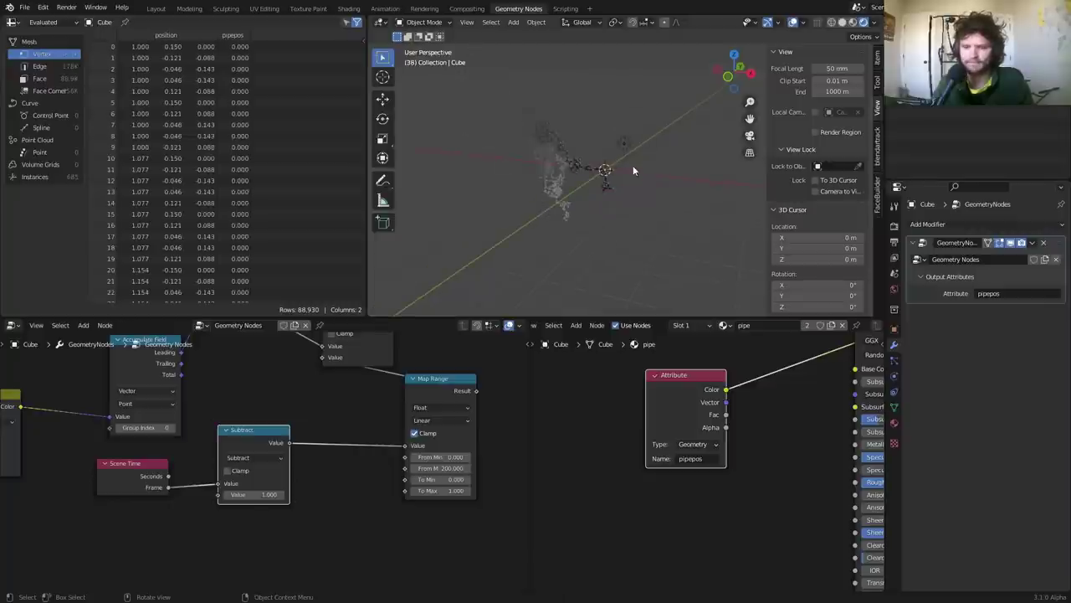
Add a Hue Saturation Value node beside the pipe material's Attribute node and set its Color to red
{"action": "left_click_drag", "start_coordinate": [666, 378], "coordinate": [587, 389]}
{"action": "key", "text": "shift+a"}
{"action": "type", "text": "hu"}
{"action": "key", "text": "Return"}
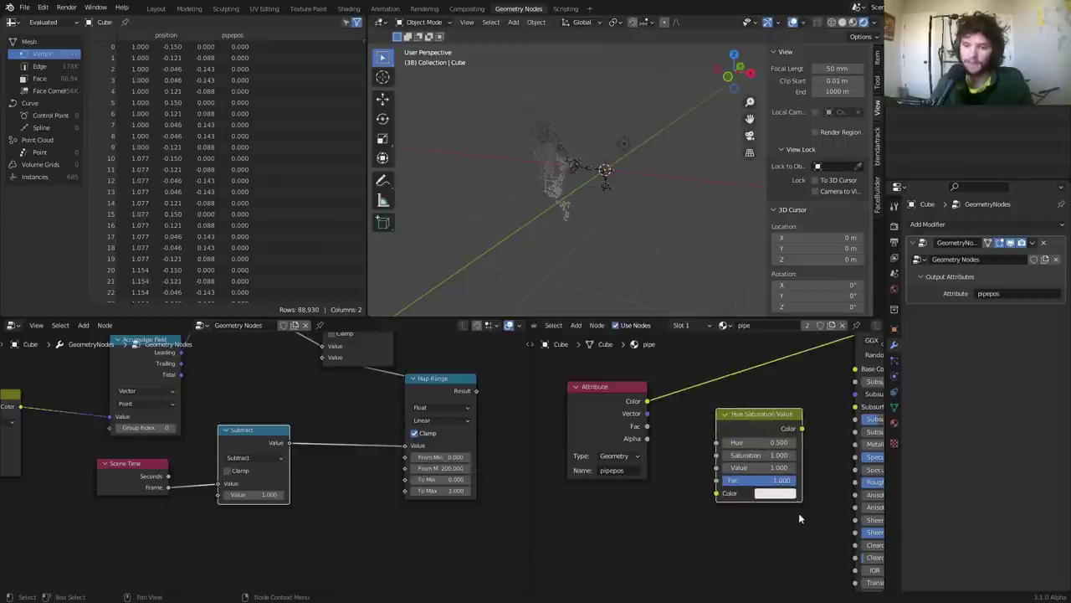
{"action": "left_click", "coordinate": [777, 493]}
{"action": "left_click", "coordinate": [849, 363]}
Drive the Hue Saturation Value node's Hue with the Attribute's Color, and preview the result on the growing pipes
{"action": "left_click_drag", "start_coordinate": [649, 403], "coordinate": [718, 444]}
{"action": "middle_click_drag", "start_coordinate": [776, 415], "coordinate": [701, 429]}
{"action": "left_click", "coordinate": [702, 427], "text": "ctrl+shift"}
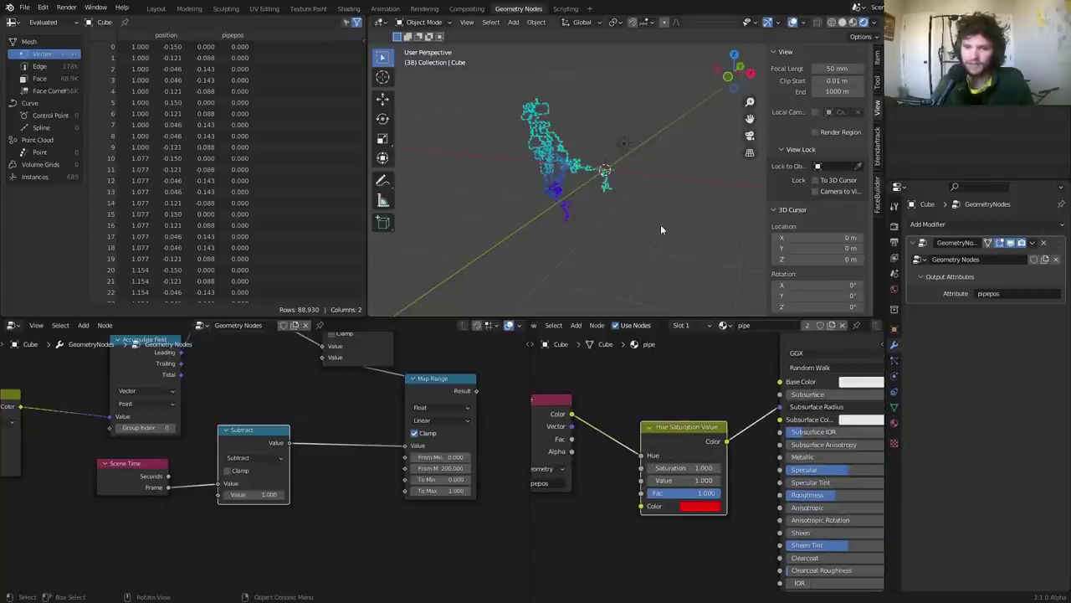
{"action": "key", "text": "space"}
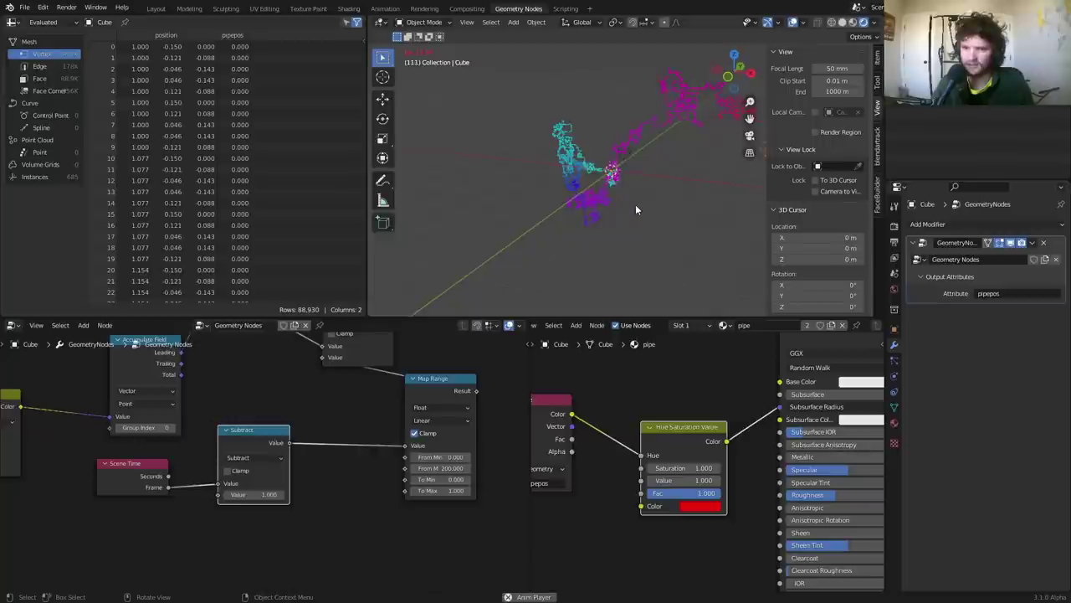
Stop playback and insert a Math node set to Add between the pipe material's Attribute Color and the Hue input
{"action": "key", "text": "space"}
{"action": "middle_click_drag", "start_coordinate": [724, 441], "coordinate": [835, 444]}
{"action": "left_click_drag", "start_coordinate": [668, 412], "coordinate": [559, 409]}
{"action": "key", "text": "shift+a"}
{"action": "left_click", "coordinate": [625, 370]}
{"action": "type", "text": "s"}
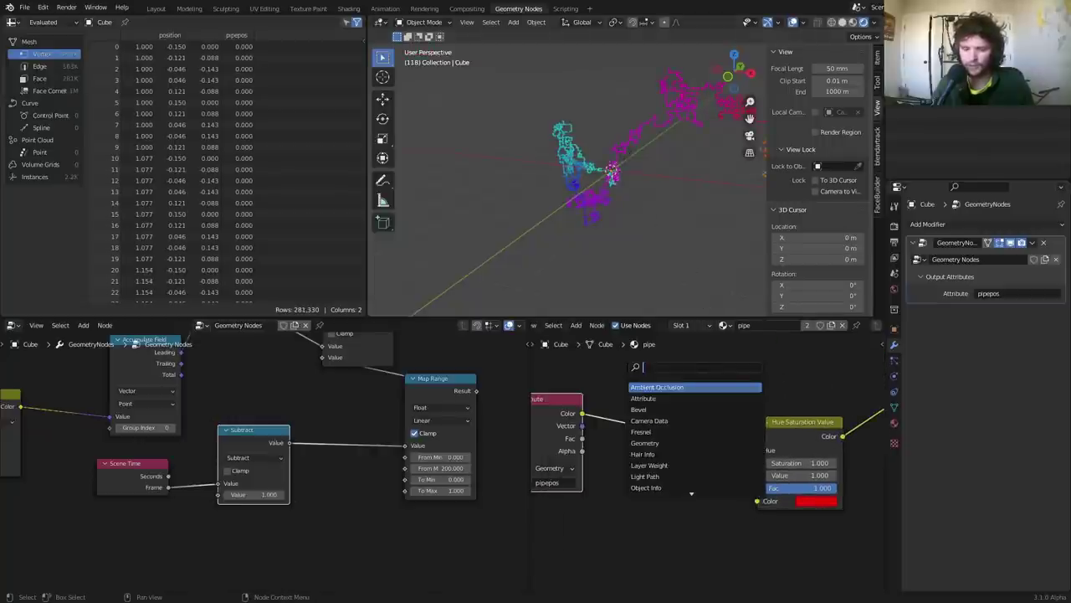
{"action": "type", "text": "na"}
{"action": "key", "text": "ctrl+a"}
{"action": "type", "text": "math"}
{"action": "left_click", "coordinate": [651, 385]}
{"action": "left_click", "coordinate": [650, 387]}
{"action": "left_click", "coordinate": [661, 403]}
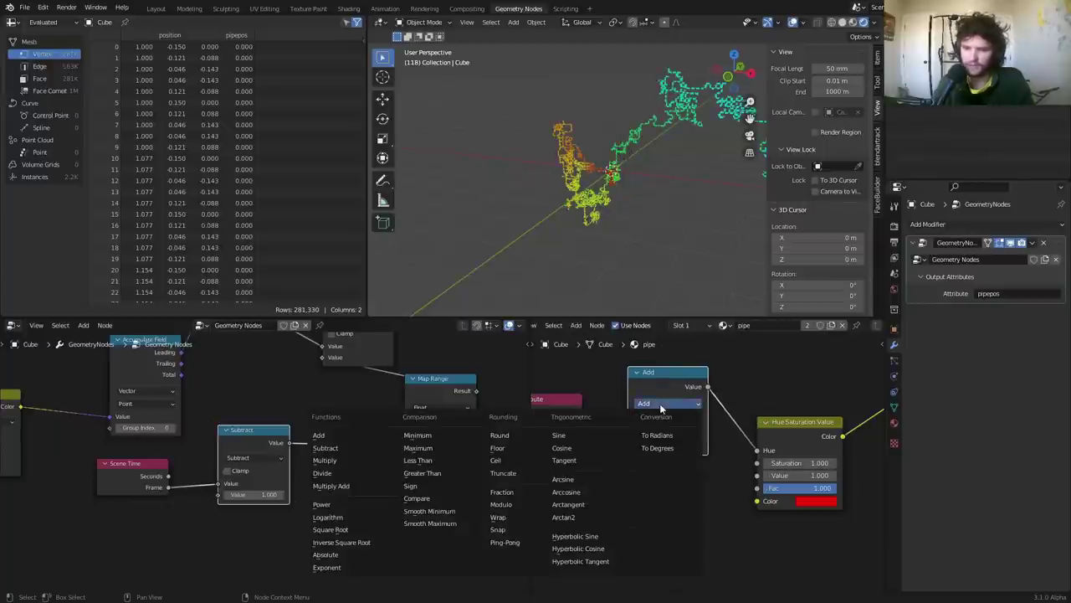
{"action": "left_click", "coordinate": [660, 408]}
Play the animation briefly to check the pipe colors with the Add node in the hue chain
{"action": "scroll", "coordinate": [602, 219], "scroll_direction": "up", "scroll_amount": 1}
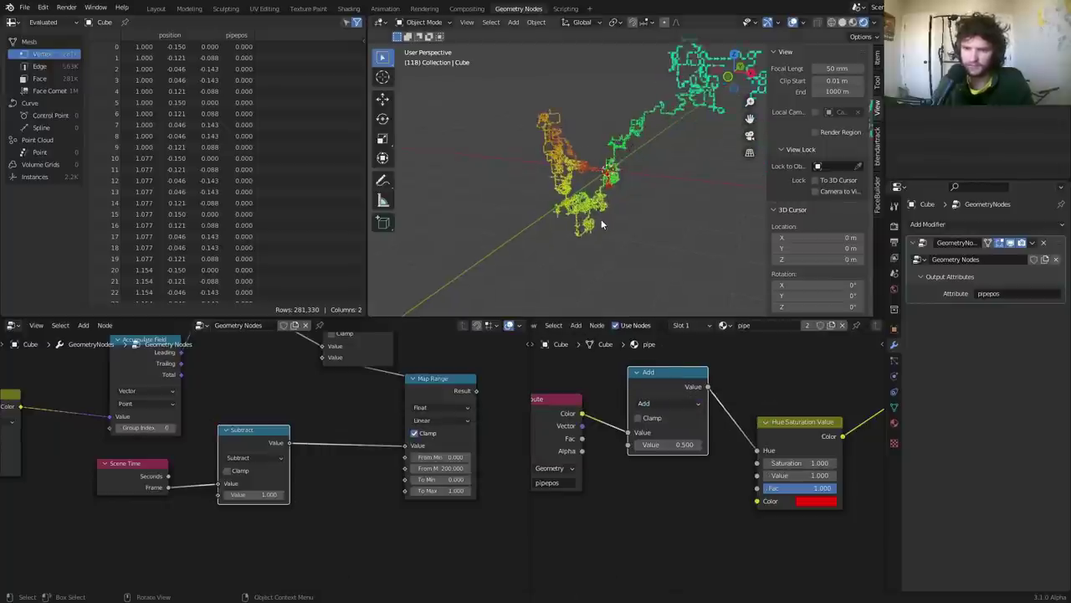
{"action": "key", "text": "space"}
{"action": "middle_click_drag", "start_coordinate": [584, 172], "coordinate": [666, 174]}
{"action": "key", "text": "space"}
Switch the hue's Math node to Snap with an Increment of 0.2
{"action": "left_click", "coordinate": [663, 405]}
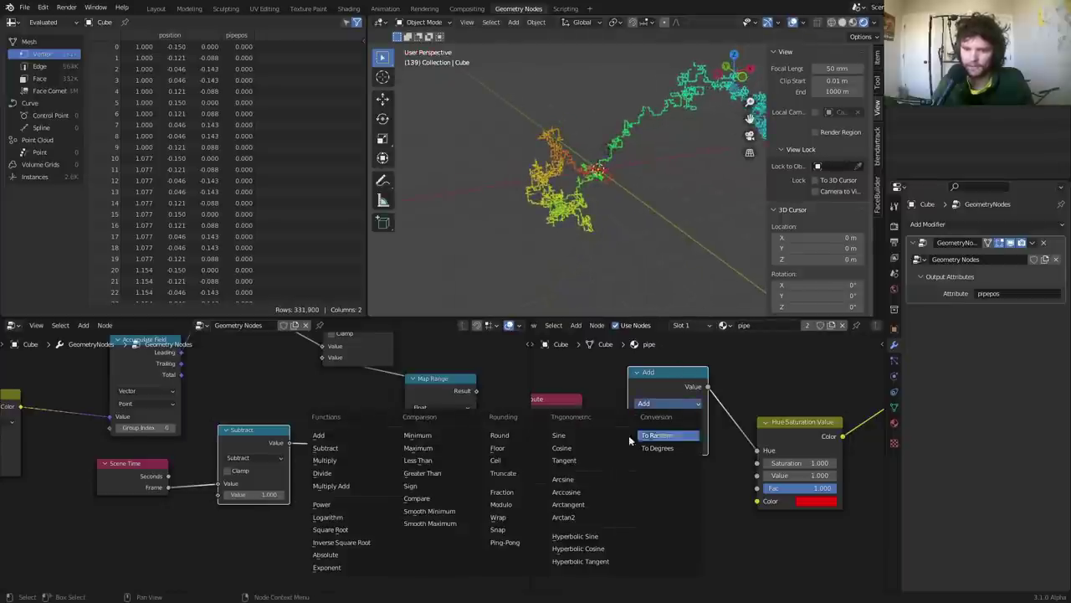
{"action": "left_click", "coordinate": [503, 527]}
{"action": "middle_click_drag", "start_coordinate": [626, 212], "coordinate": [670, 159]}
{"action": "left_click", "coordinate": [668, 444]}
{"action": "type", "text": "0.2"}
{"action": "key", "text": "Return"}
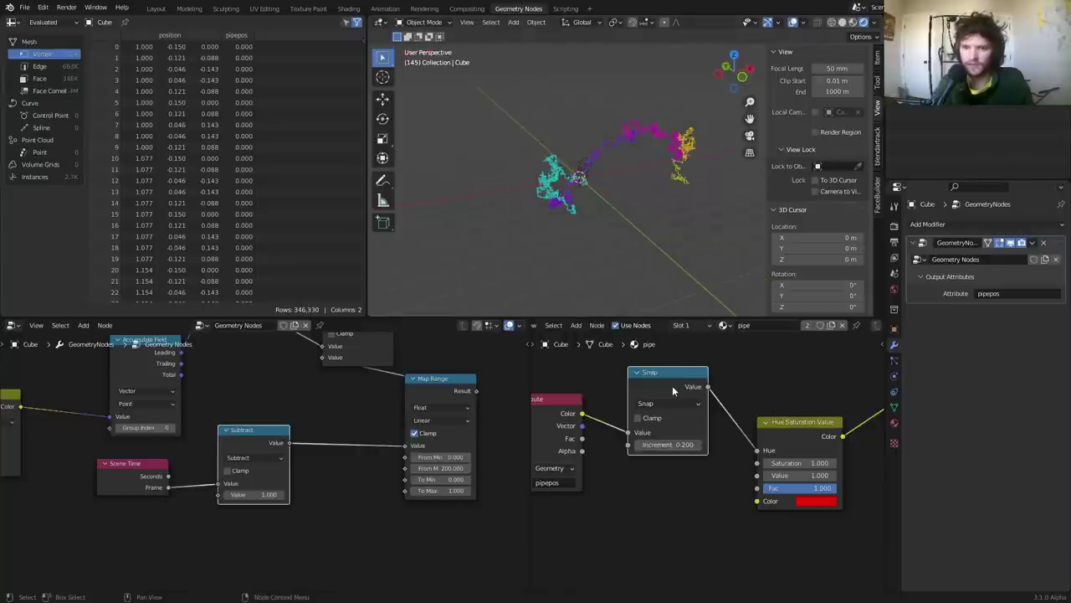
Remove the Snap node while keeping the Attribute linked to Hue, and move the Hue Saturation Value node closer
{"action": "key", "text": "ctrl+x"}
{"action": "left_click_drag", "start_coordinate": [785, 422], "coordinate": [740, 423]}
View the pipes through the camera and connect the Hue Saturation Value Color to the Principled BSDF's Base Color
{"action": "left_click", "coordinate": [750, 135]}
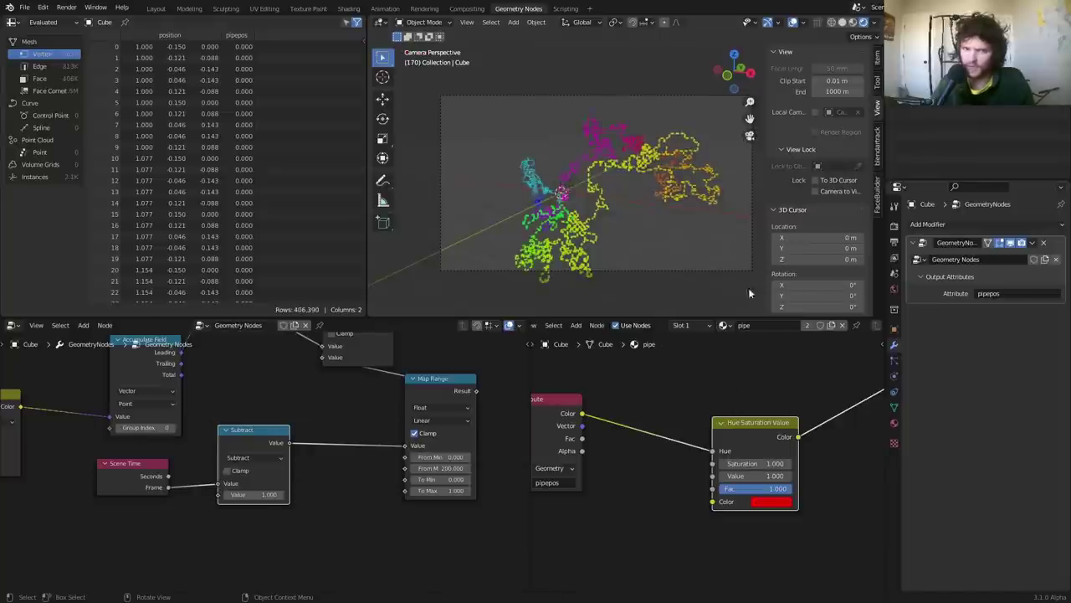
{"action": "scroll", "coordinate": [633, 452], "scroll_direction": "down", "scroll_amount": 2}
{"action": "left_click_drag", "start_coordinate": [633, 452], "coordinate": [632, 448]}
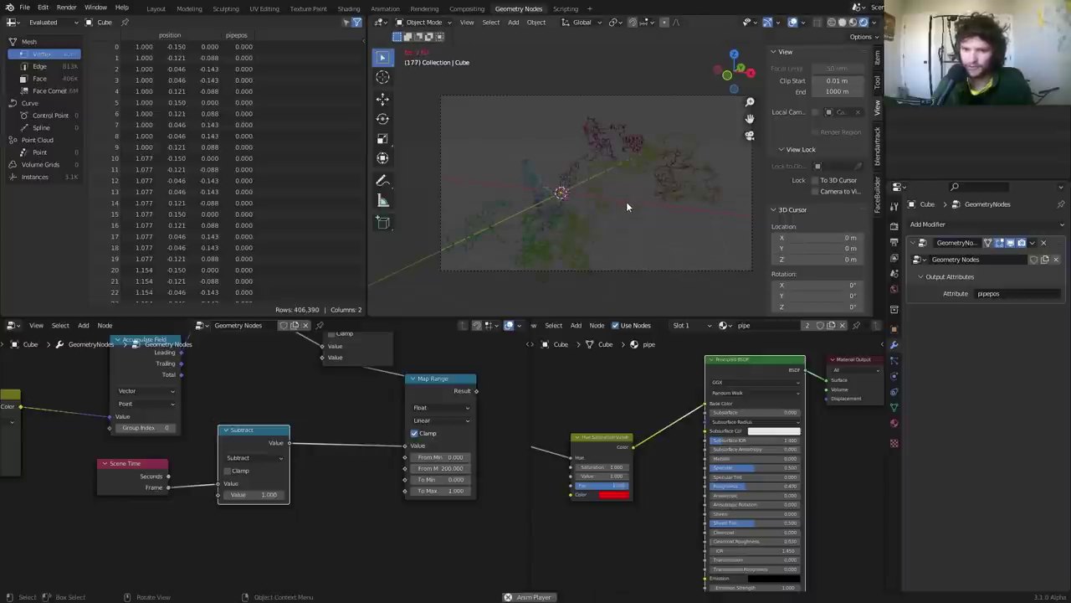
{"action": "key", "text": "space"}
Switch the shader editor to the corner material, try a red Base Color, and undo that color change
{"action": "left_click", "coordinate": [723, 325]}
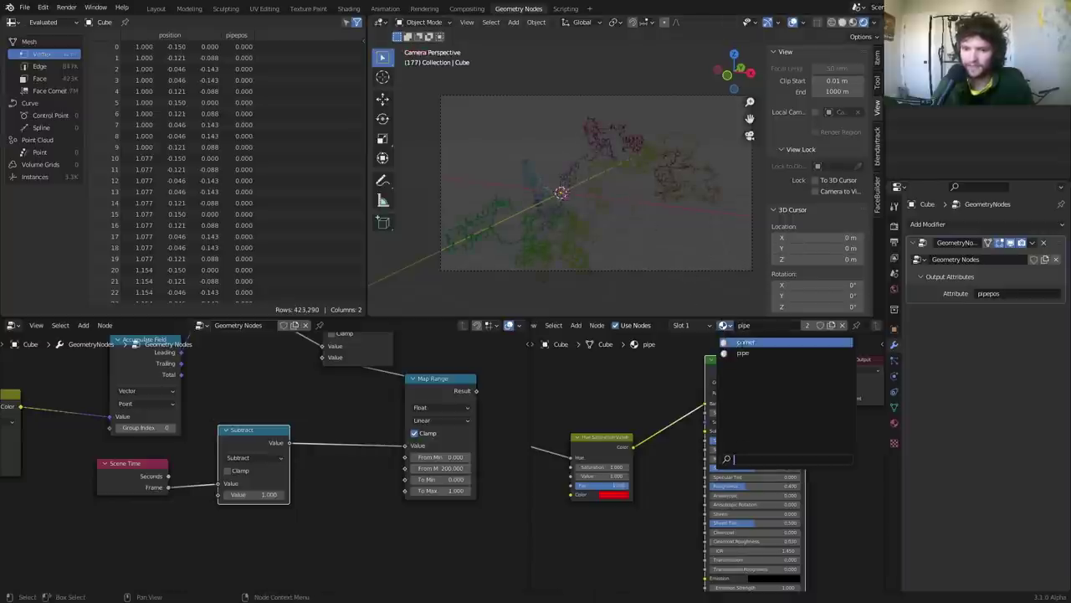
{"action": "left_click", "coordinate": [743, 343]}
{"action": "left_click", "coordinate": [757, 384]}
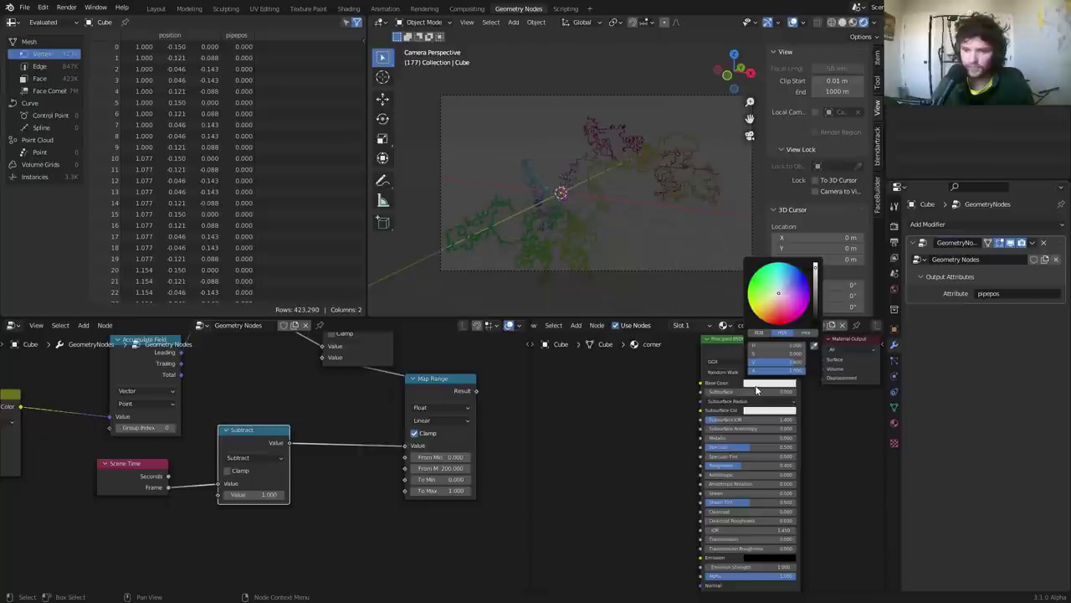
{"action": "left_click", "coordinate": [766, 316]}
{"action": "left_click_drag", "start_coordinate": [762, 319], "coordinate": [780, 323]}
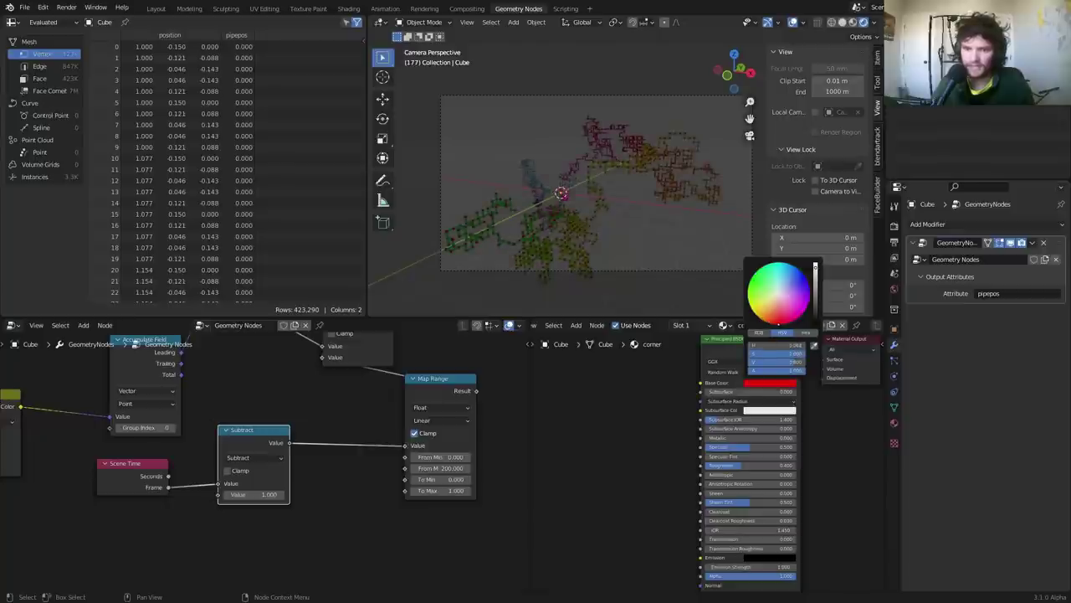
{"action": "key", "text": "ctrl+z"}
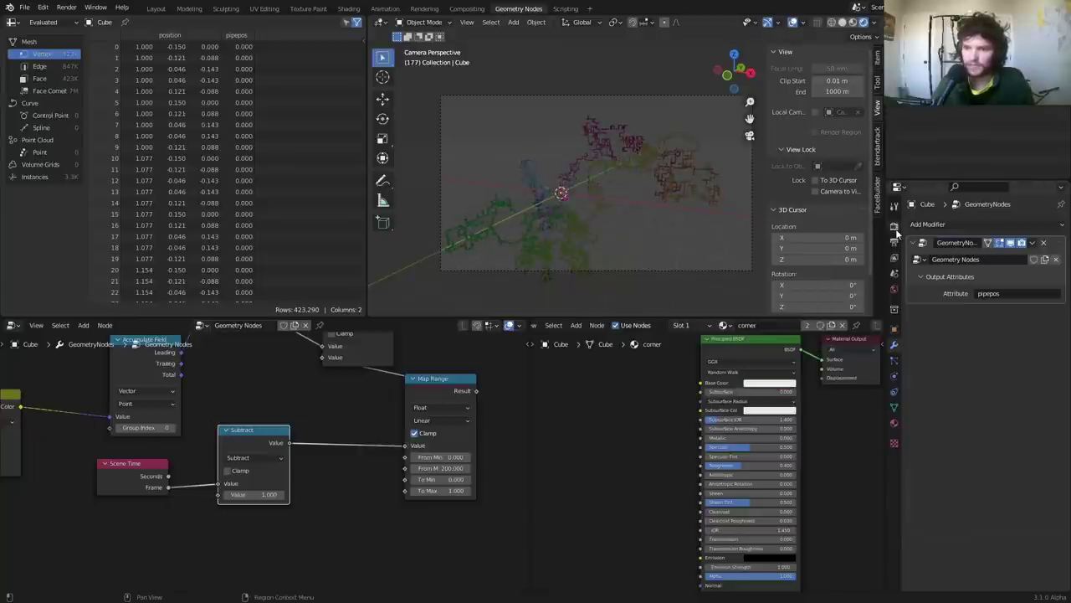
Set the render engine to Cycles with GPU Compute as the device
{"action": "left_click", "coordinate": [894, 226]}
{"action": "left_click", "coordinate": [1013, 224]}
{"action": "left_click", "coordinate": [1006, 263]}
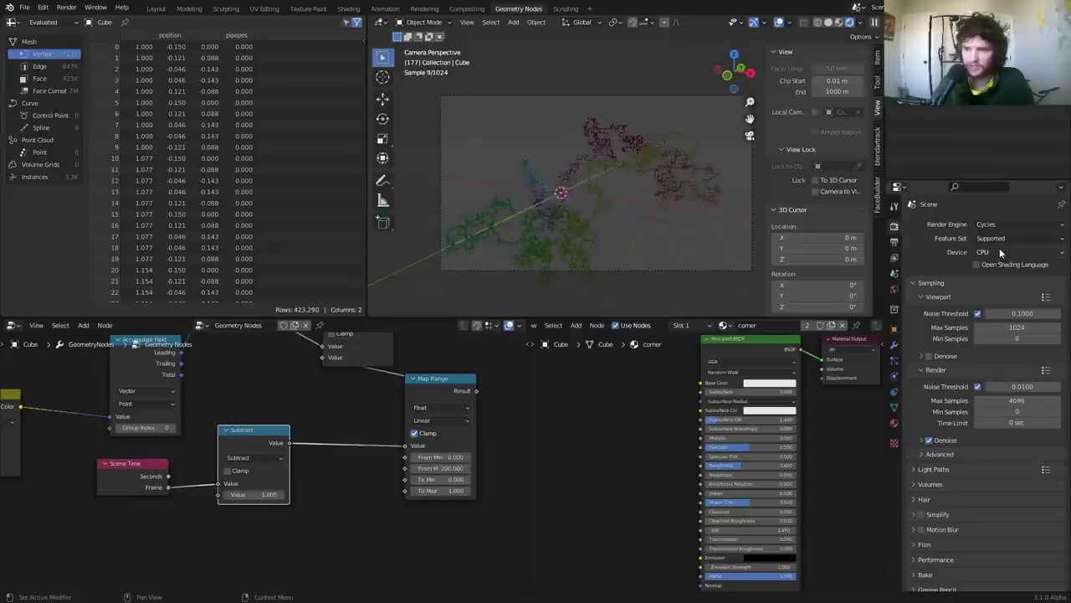
{"action": "left_click", "coordinate": [999, 249]}
{"action": "left_click", "coordinate": [996, 277]}
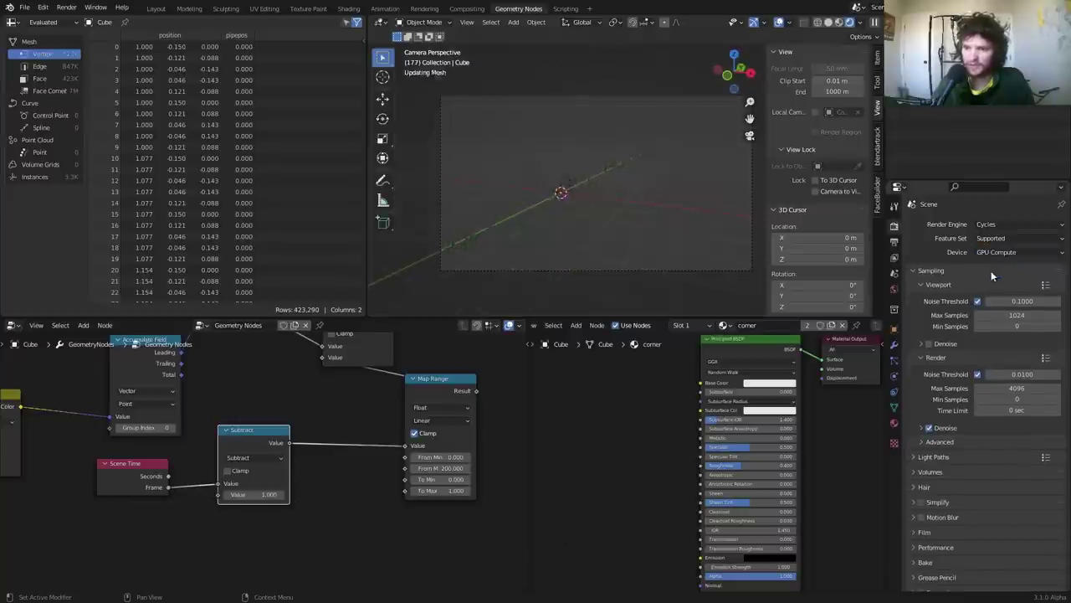
Delete the scene's light and use the peppermint_powerplant 2K image from the HDRIs folder as the world's Environment Texture
{"action": "left_click", "coordinate": [939, 80]}
{"action": "left_click", "coordinate": [937, 109]}
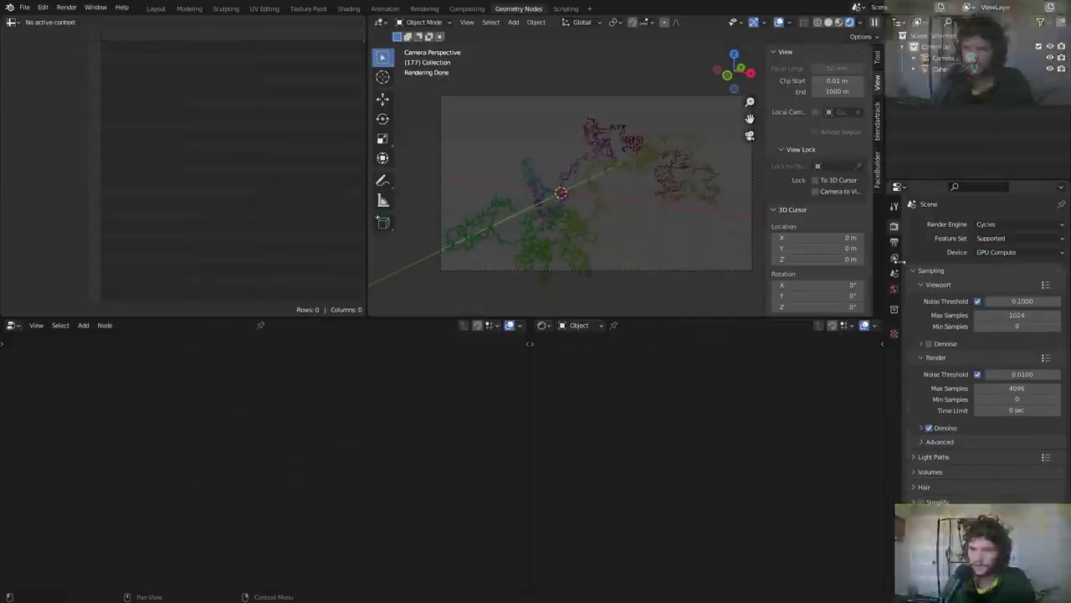
{"action": "left_click", "coordinate": [894, 288]}
{"action": "left_click", "coordinate": [975, 295]}
{"action": "left_click", "coordinate": [976, 294]}
{"action": "left_click", "coordinate": [976, 295]}
{"action": "left_click", "coordinate": [769, 352]}
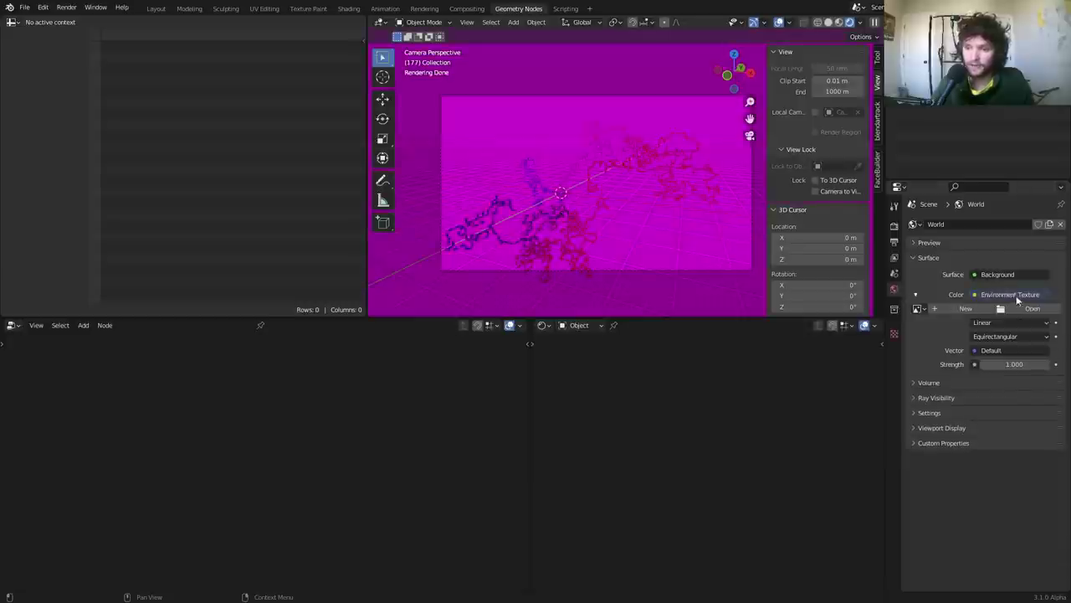
{"action": "left_click", "coordinate": [1032, 308]}
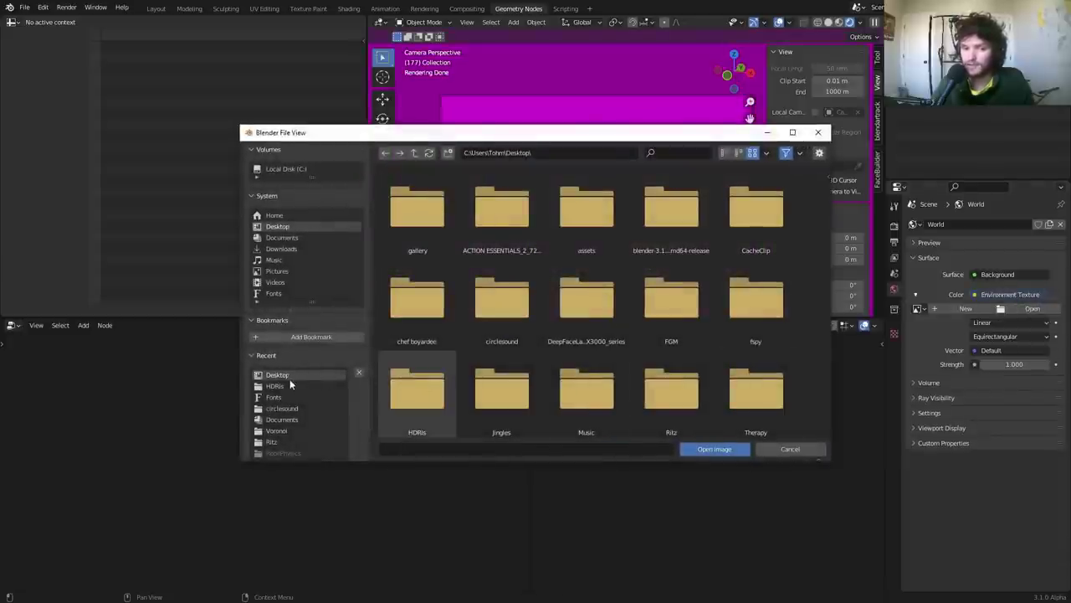
{"action": "double_click", "coordinate": [417, 390]}
{"action": "double_click", "coordinate": [696, 290]}
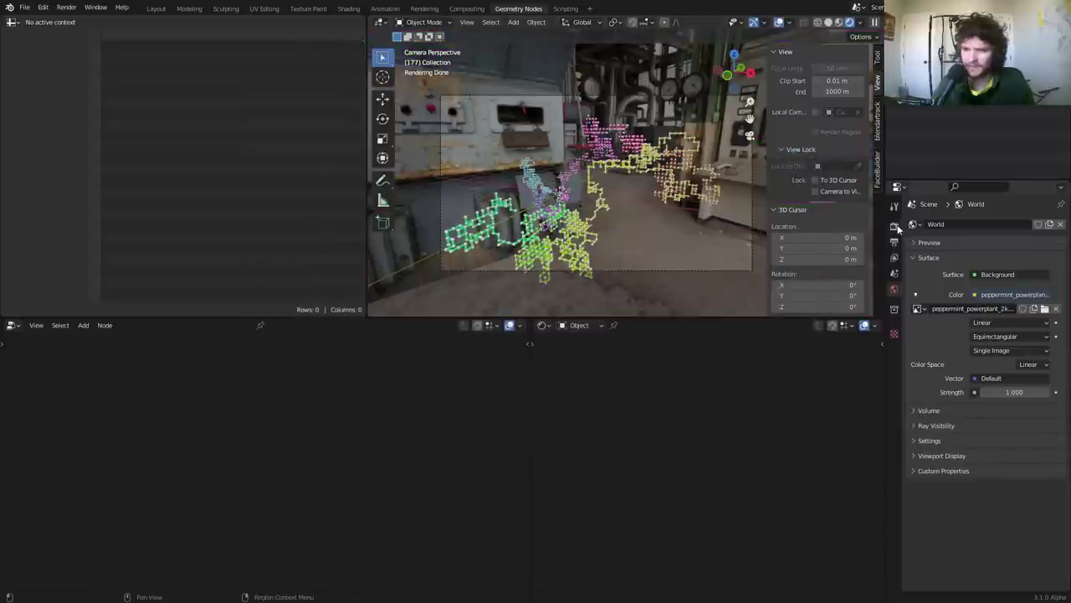
Make the render film transparent and pick the pipe object again to restore its node trees
{"action": "left_click", "coordinate": [894, 225]}
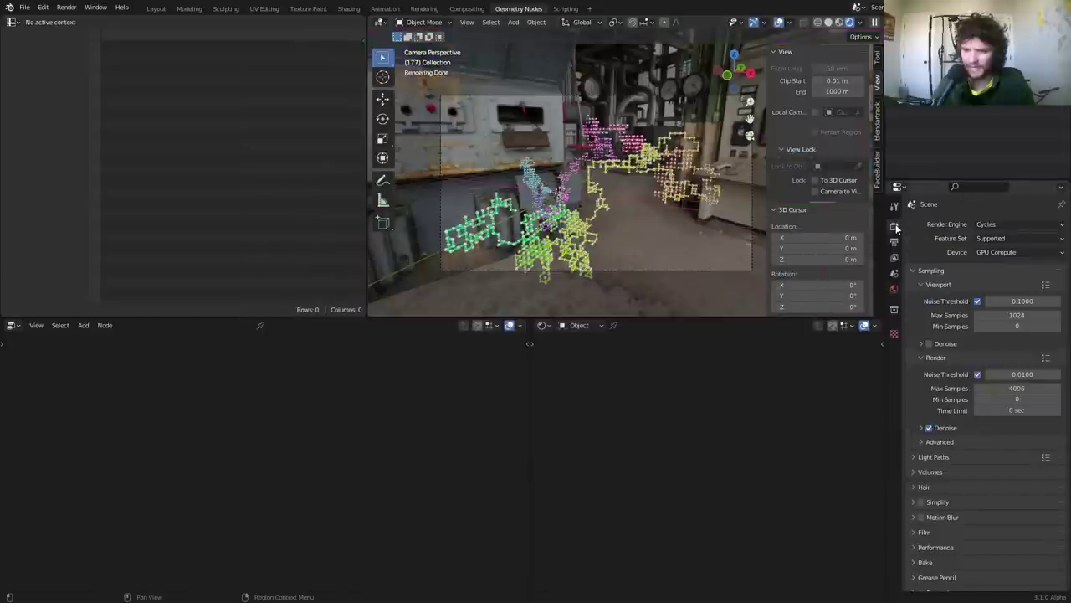
{"action": "left_click", "coordinate": [924, 532]}
{"action": "scroll", "coordinate": [956, 568], "scroll_direction": "down", "scroll_amount": 3}
{"action": "left_click", "coordinate": [929, 524]}
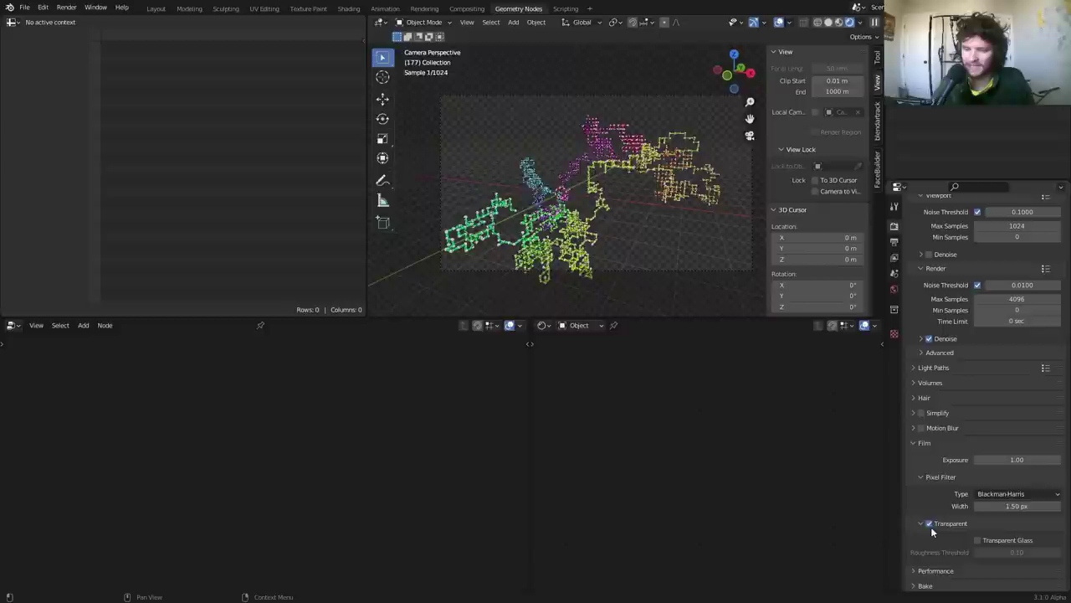
{"action": "middle_click_drag", "start_coordinate": [651, 248], "coordinate": [558, 262]}
{"action": "left_click", "coordinate": [559, 262]}
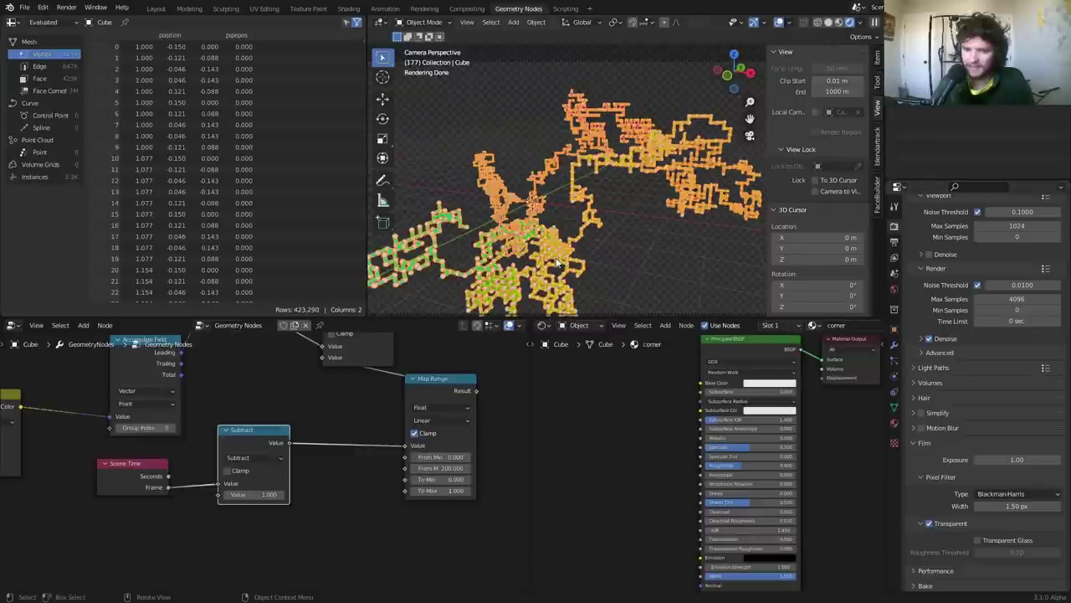
{"action": "left_click", "coordinate": [632, 255]}
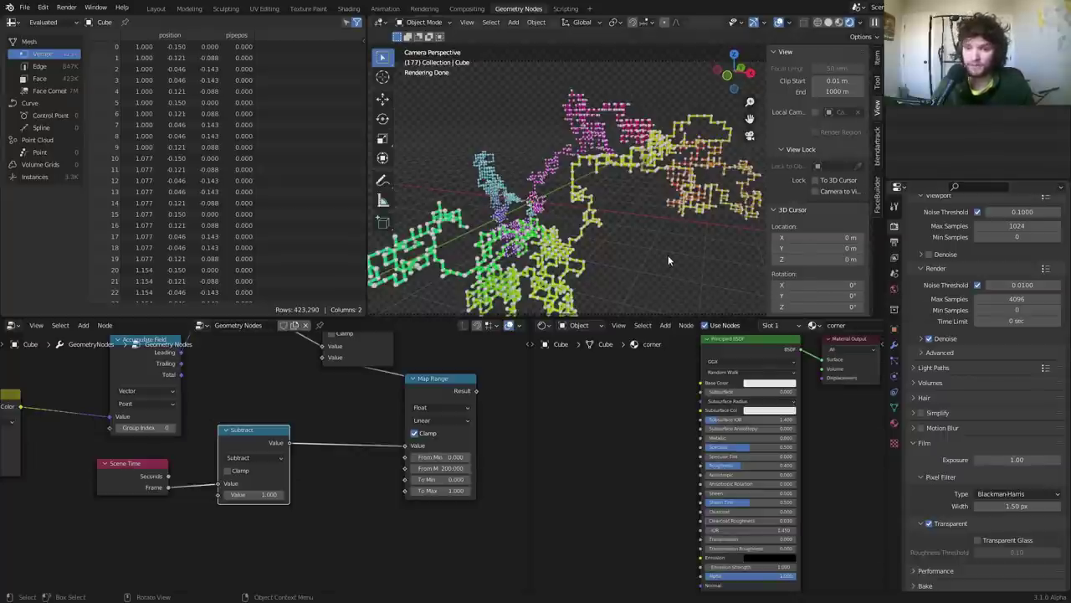
Save the Blender file
{"action": "scroll", "coordinate": [264, 460], "scroll_direction": "down", "scroll_amount": 6}
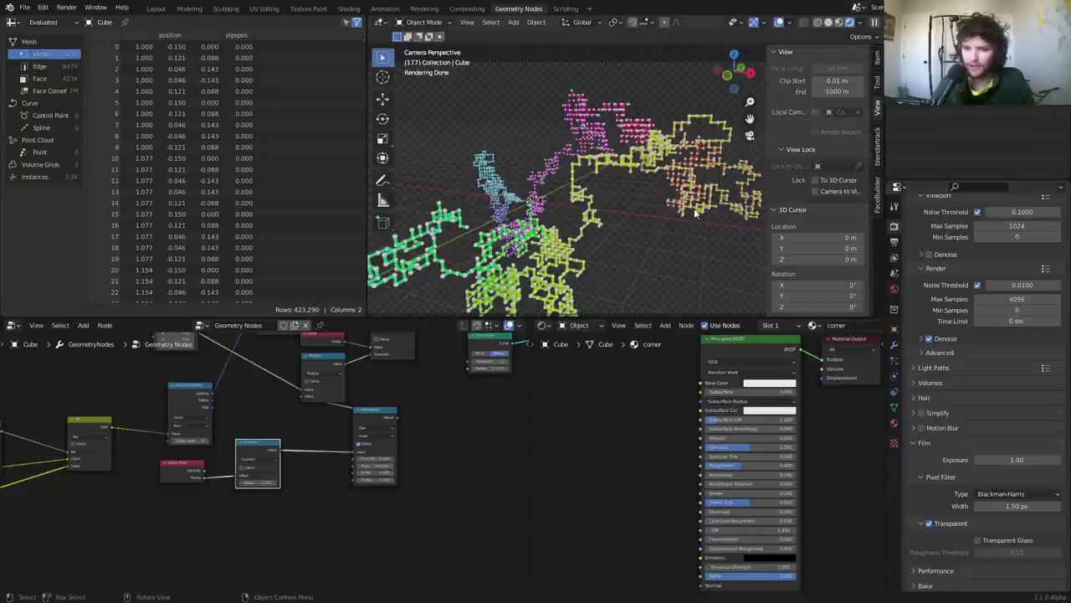
{"action": "scroll", "coordinate": [657, 199], "scroll_direction": "down", "scroll_amount": 4}
{"action": "key", "text": "ctrl+s"}
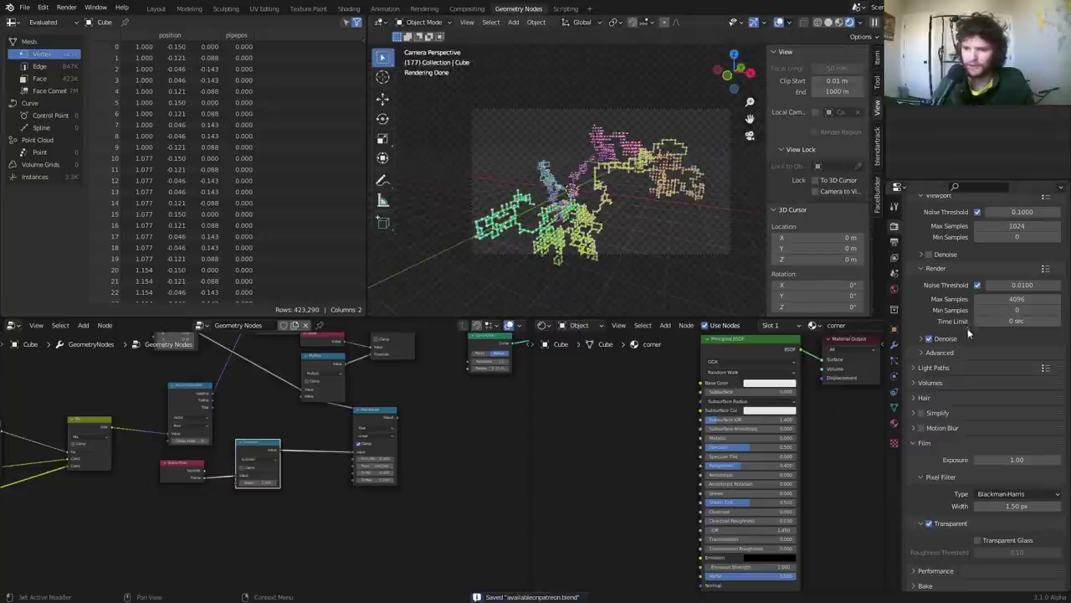
Set the render's Max Samples to 400 and render the current frame
{"action": "left_click", "coordinate": [1017, 299]}
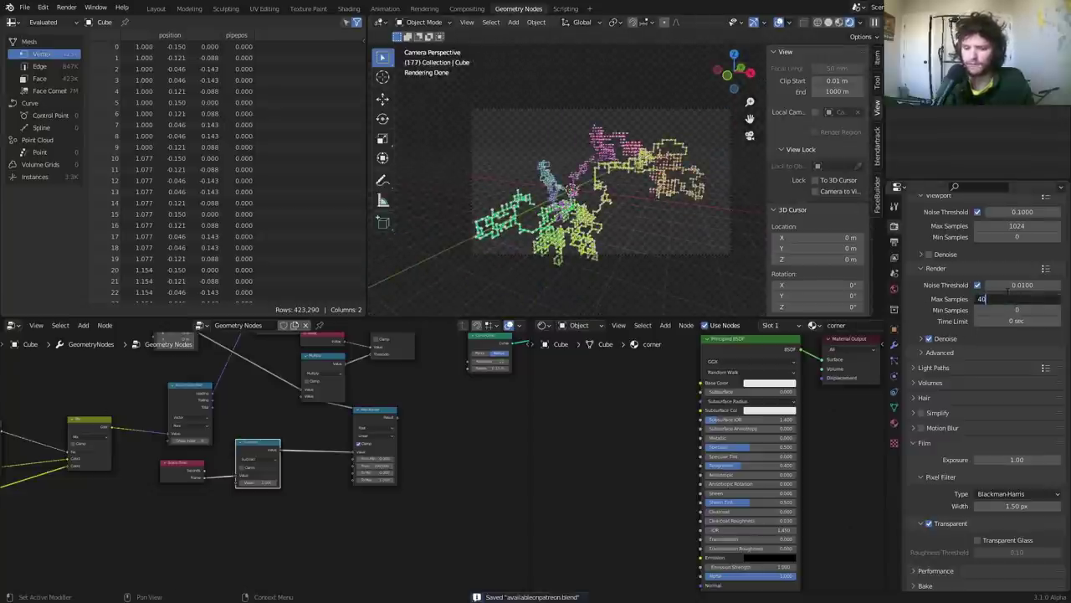
{"action": "key", "text": "F12"}
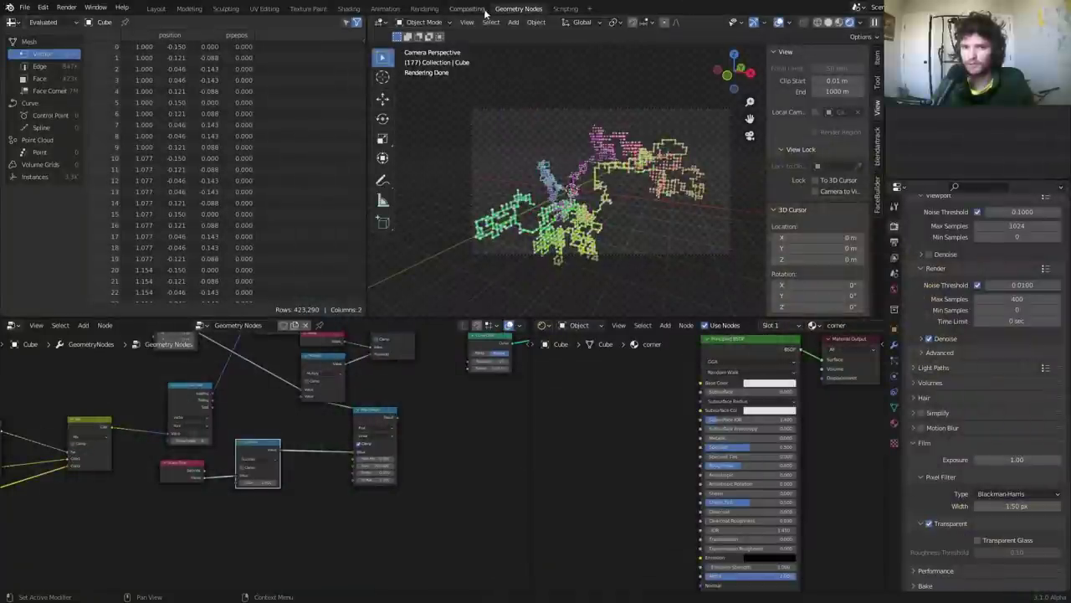
Enable compositing nodes and add a Viewer node fed by Render Layers, arranging the nodes and shrinking the backdrop
{"action": "left_click", "coordinate": [480, 9]}
{"action": "left_click", "coordinate": [121, 23]}
{"action": "left_click_drag", "start_coordinate": [335, 169], "coordinate": [152, 153]}
{"action": "left_click", "coordinate": [152, 152], "text": "ctrl+shift"}
{"action": "left_click_drag", "start_coordinate": [247, 154], "coordinate": [450, 210]}
{"action": "key", "text": "v"}
{"action": "key", "text": "v"}
{"action": "key", "text": "v"}
{"action": "left_click_drag", "start_coordinate": [552, 265], "coordinate": [437, 174]}
{"action": "key", "text": "g"}
{"action": "left_click", "coordinate": [640, 218]}
Insert an Alpha Over node after Render Layers, with a reroute splitting its output to the Composite and Viewer nodes
{"action": "key", "text": "shift+a"}
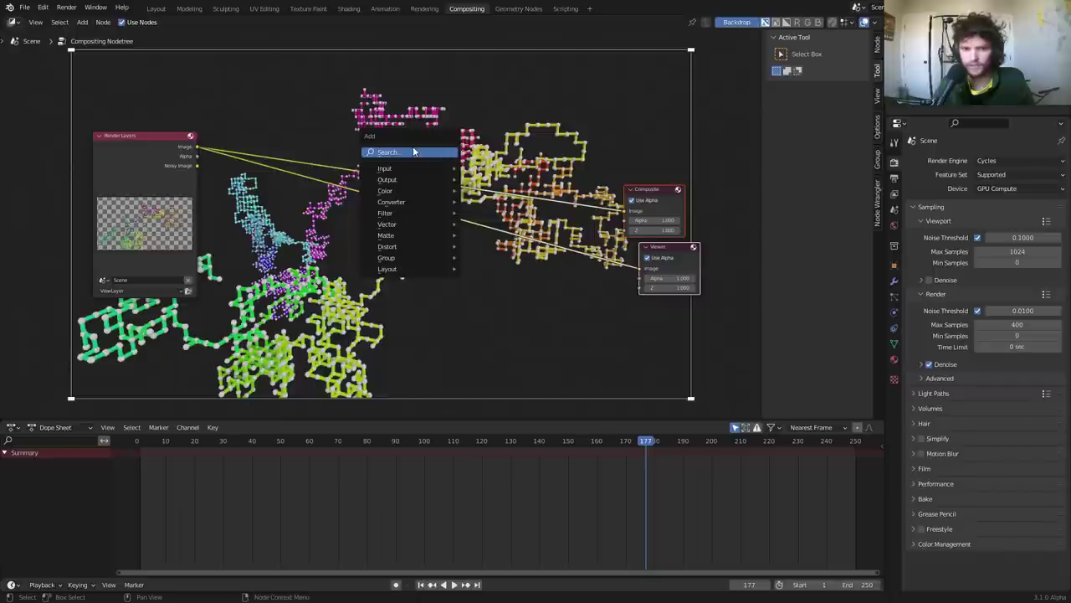
{"action": "left_click", "coordinate": [413, 150]}
{"action": "type", "text": "alph"}
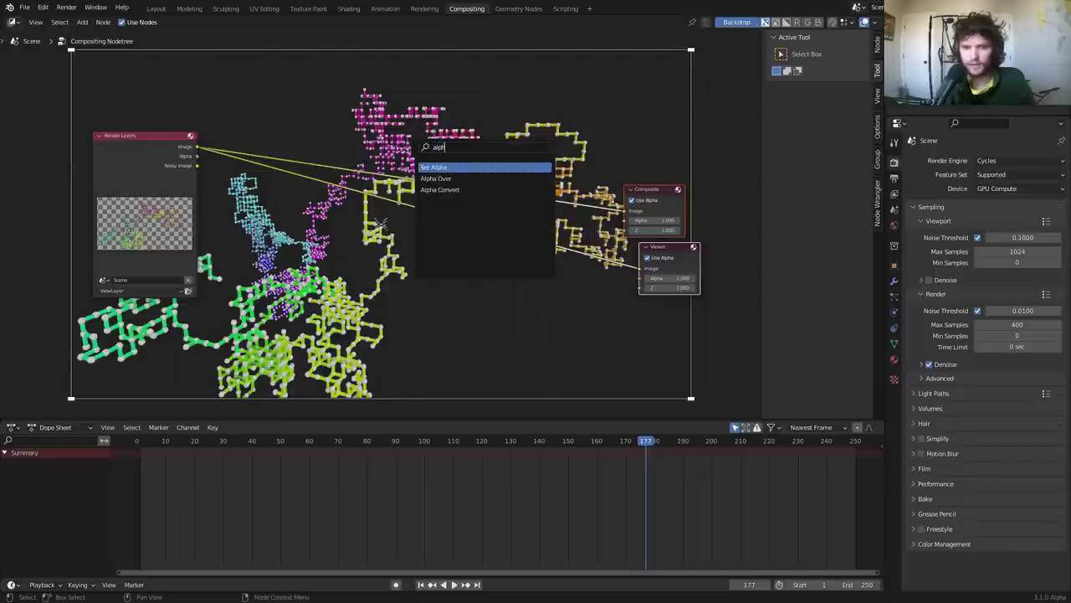
{"action": "left_click", "coordinate": [436, 178]}
{"action": "left_click", "coordinate": [325, 248]}
{"action": "right_click_drag", "start_coordinate": [468, 273], "coordinate": [487, 138], "text": "shift"}
{"action": "left_click_drag", "start_coordinate": [339, 231], "coordinate": [386, 186]}
{"action": "scroll", "coordinate": [374, 221], "scroll_direction": "up", "scroll_amount": 3}
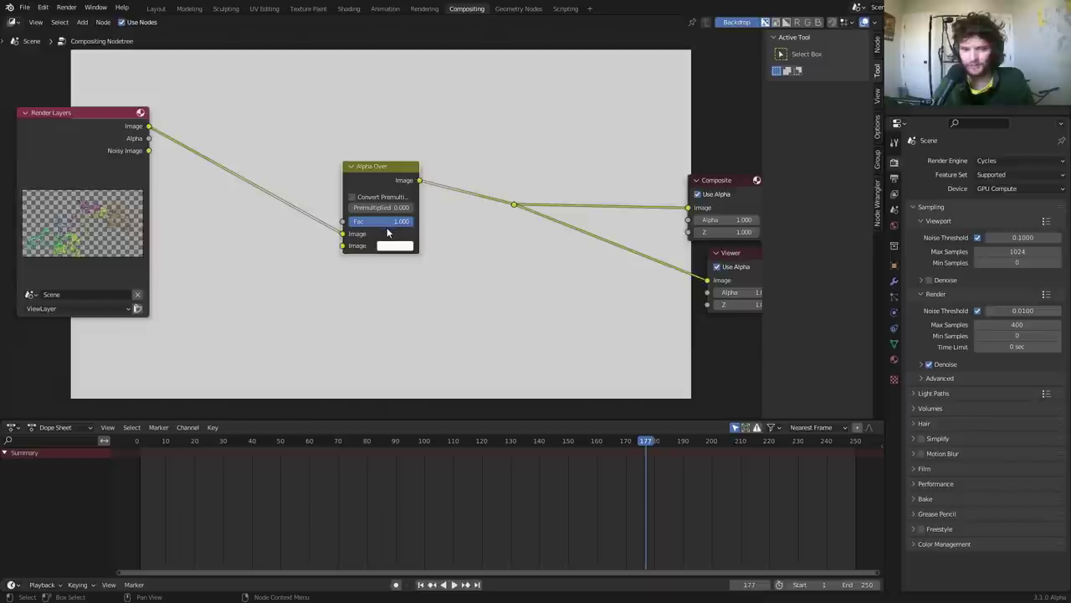
Set the Alpha Over background color to black and feed the render into its second Image input
{"action": "left_click", "coordinate": [395, 245]}
{"action": "left_click_drag", "start_coordinate": [471, 80], "coordinate": [472, 156]}
{"action": "middle_click_drag", "start_coordinate": [421, 182], "coordinate": [372, 195]}
{"action": "left_click_drag", "start_coordinate": [350, 187], "coordinate": [282, 186]}
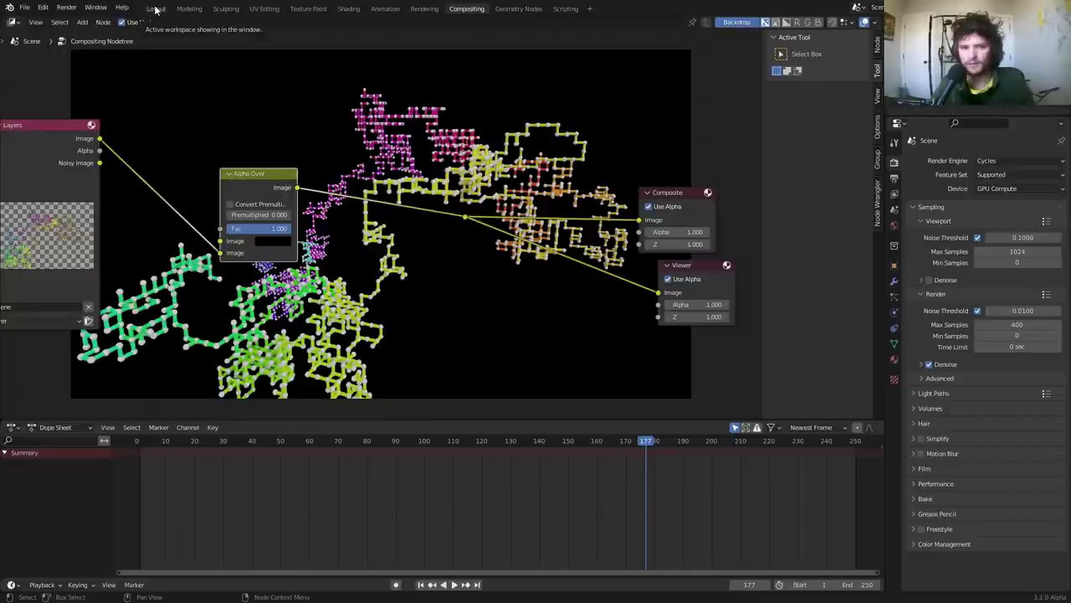
Return to the geometry node tree and insert a Vector Math node between the last Mix node and Accumulate Field
{"action": "left_click", "coordinate": [512, 9]}
{"action": "scroll", "coordinate": [688, 153], "scroll_direction": "up", "scroll_amount": 3}
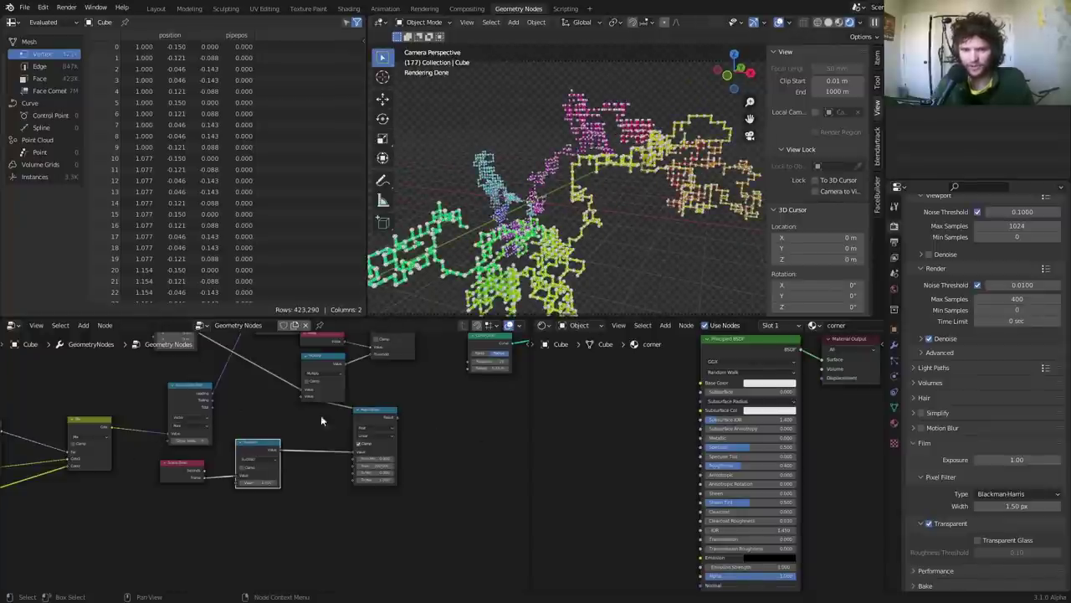
{"action": "scroll", "coordinate": [313, 411], "scroll_direction": "down", "scroll_amount": 6}
{"action": "middle_click_drag", "start_coordinate": [139, 438], "coordinate": [210, 432]}
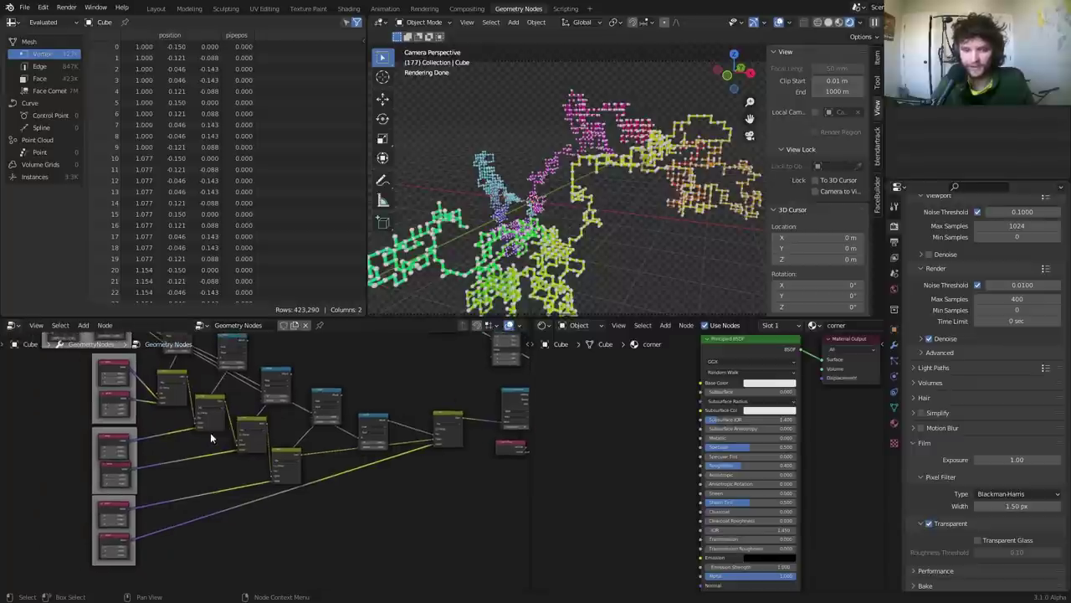
{"action": "scroll", "coordinate": [478, 432], "scroll_direction": "up", "scroll_amount": 4}
{"action": "middle_click_drag", "start_coordinate": [461, 426], "coordinate": [347, 419]}
{"action": "scroll", "coordinate": [401, 398], "scroll_direction": "up", "scroll_amount": 3}
{"action": "key", "text": "shift+a"}
{"action": "type", "text": "v"}
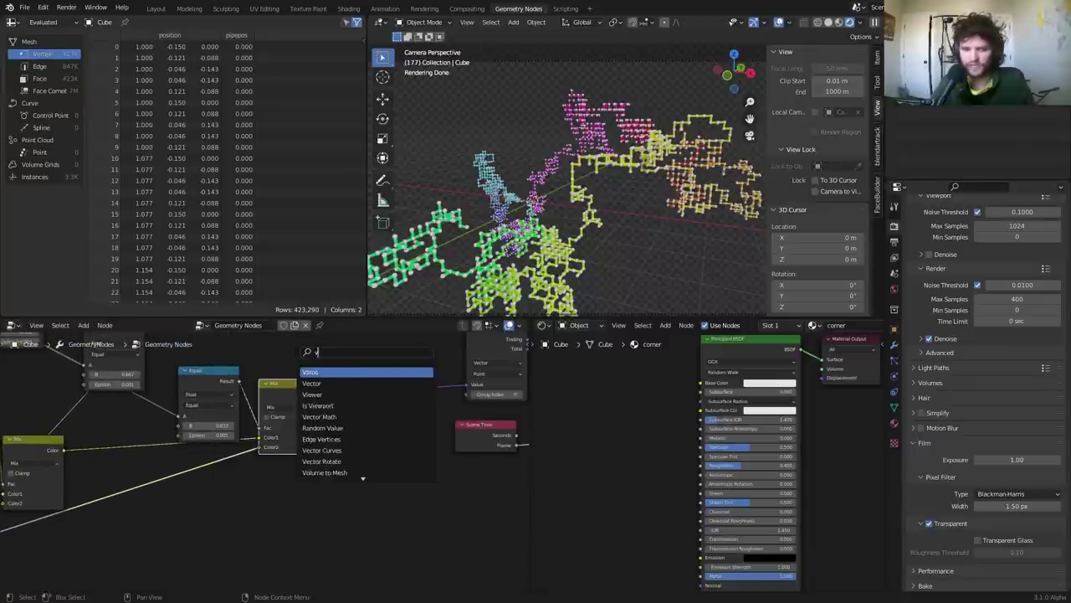
{"action": "type", "text": "ec"}
{"action": "left_click", "coordinate": [330, 383]}
{"action": "left_click", "coordinate": [380, 389]}
Set the Vector Math node to Scale with a value of 2
{"action": "left_click", "coordinate": [378, 387]}
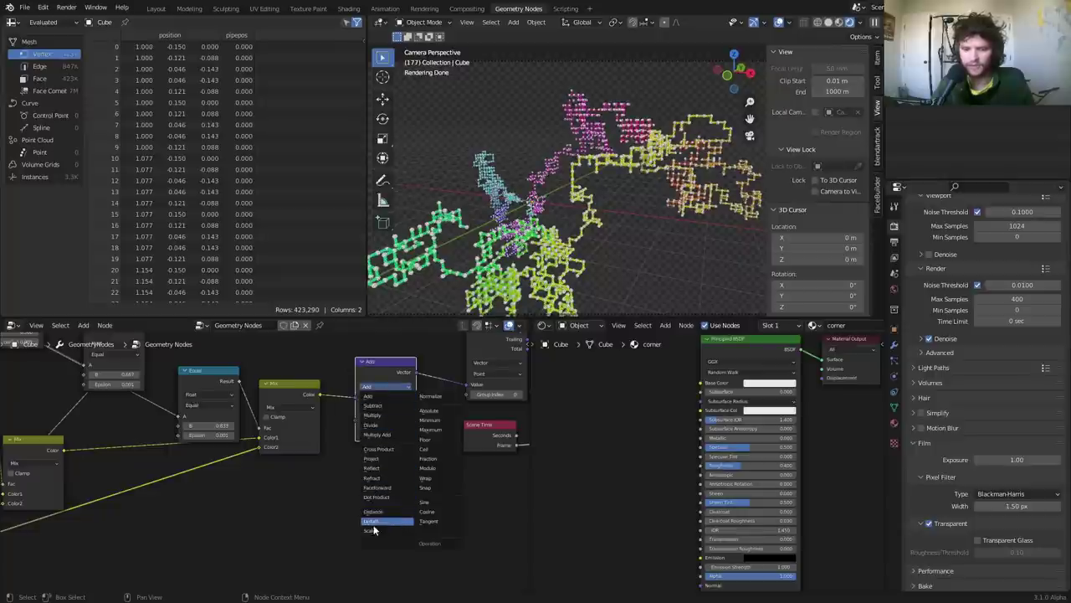
{"action": "left_click", "coordinate": [373, 529]}
{"action": "left_click", "coordinate": [390, 407]}
{"action": "type", "text": "2"}
{"action": "key", "text": "Return"}
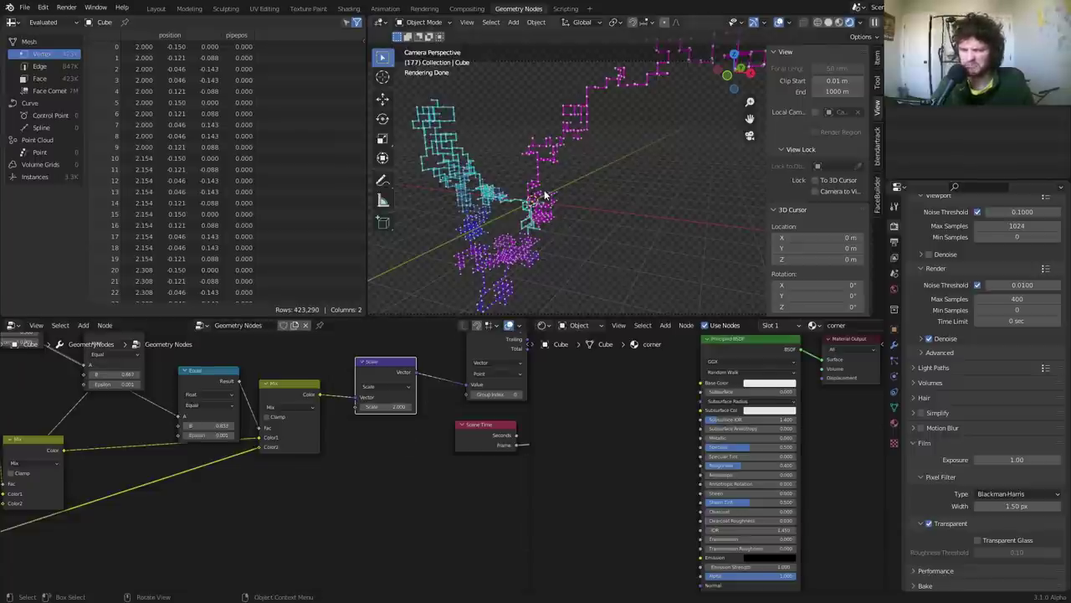
Undo the scale value and remove the Scale node, keeping the Mix linked to Accumulate Field
{"action": "key", "text": "ctrl+z"}
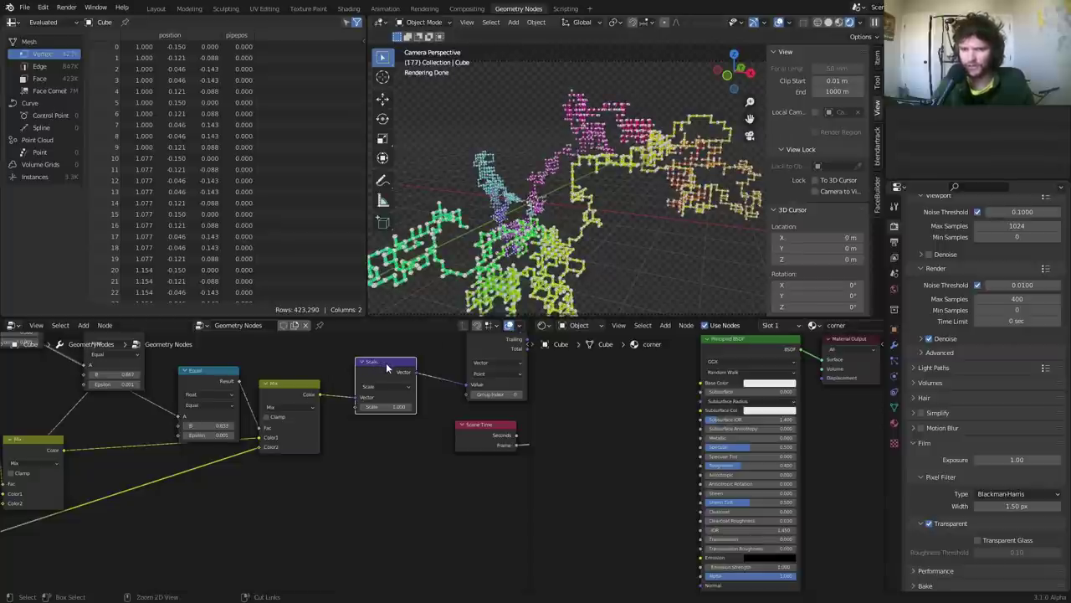
{"action": "key", "text": "ctrl+x"}
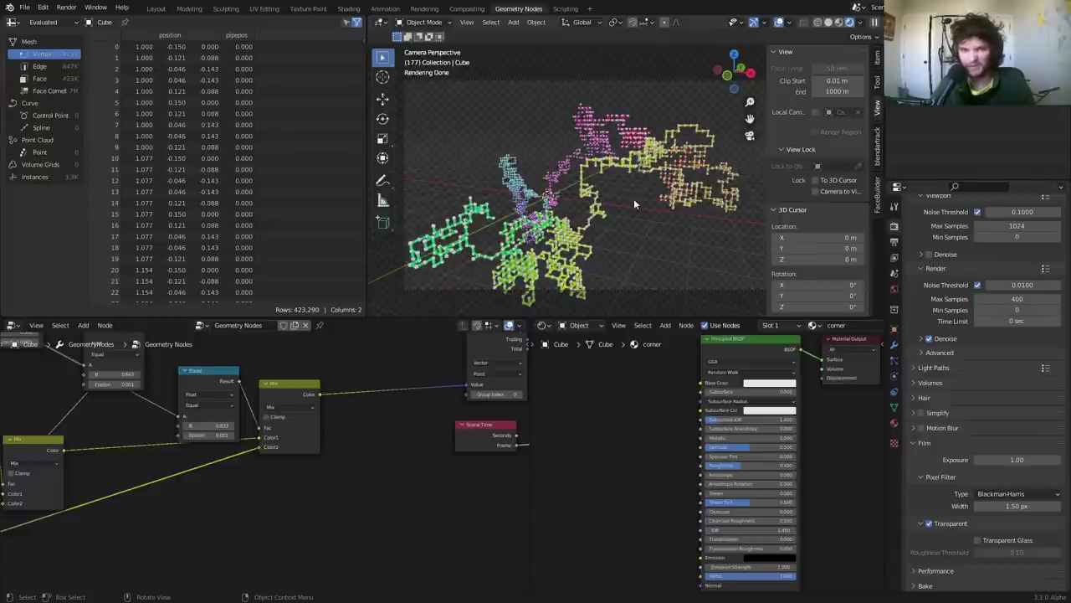
{"action": "key", "text": "q"}
{"action": "left_click", "coordinate": [634, 199]}
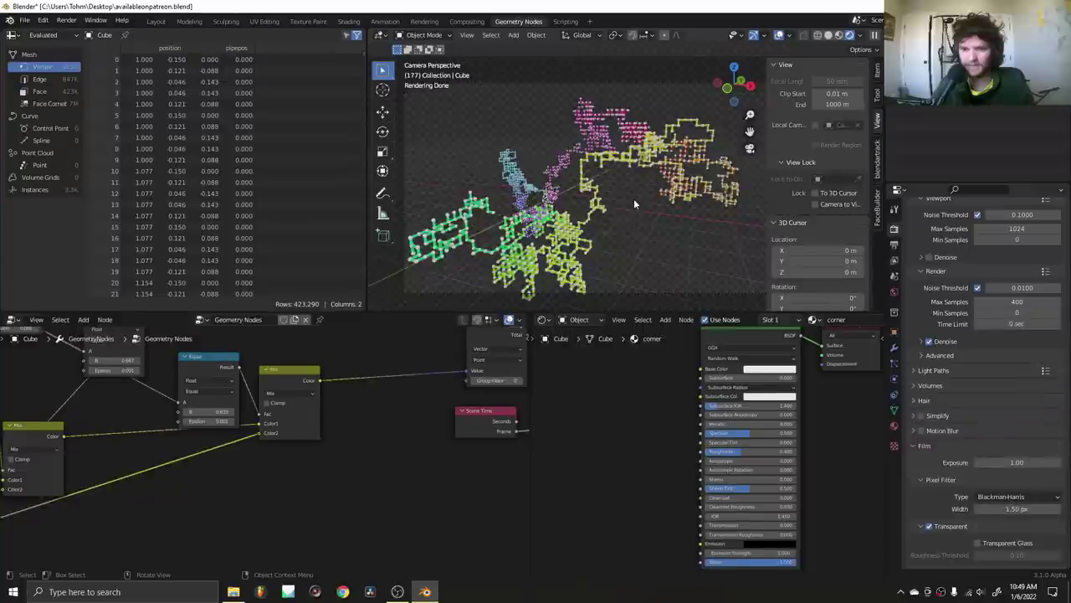
{"action": "left_click", "coordinate": [397, 592]}
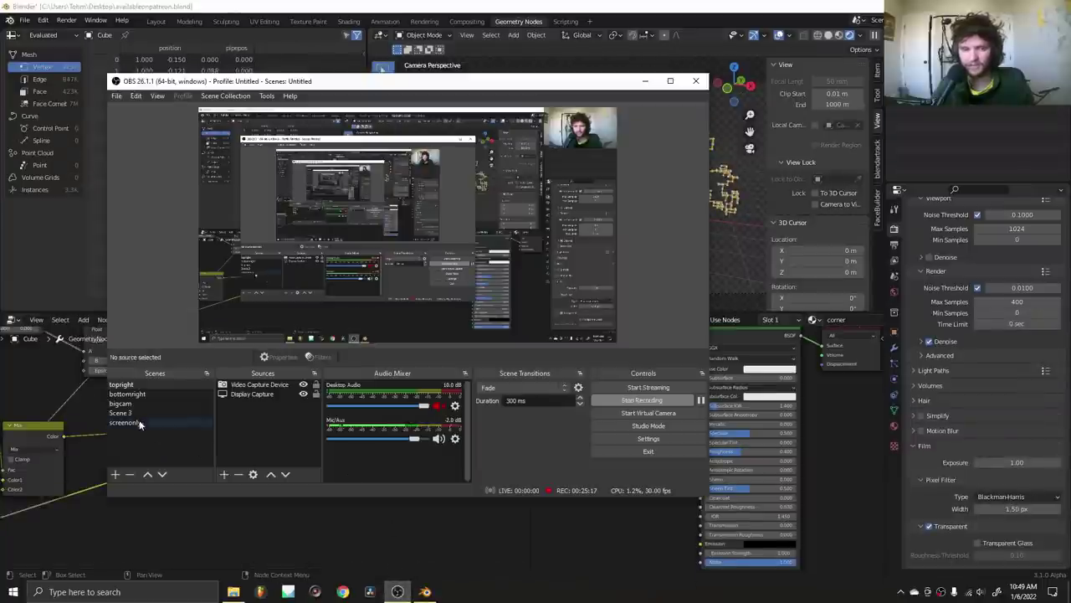